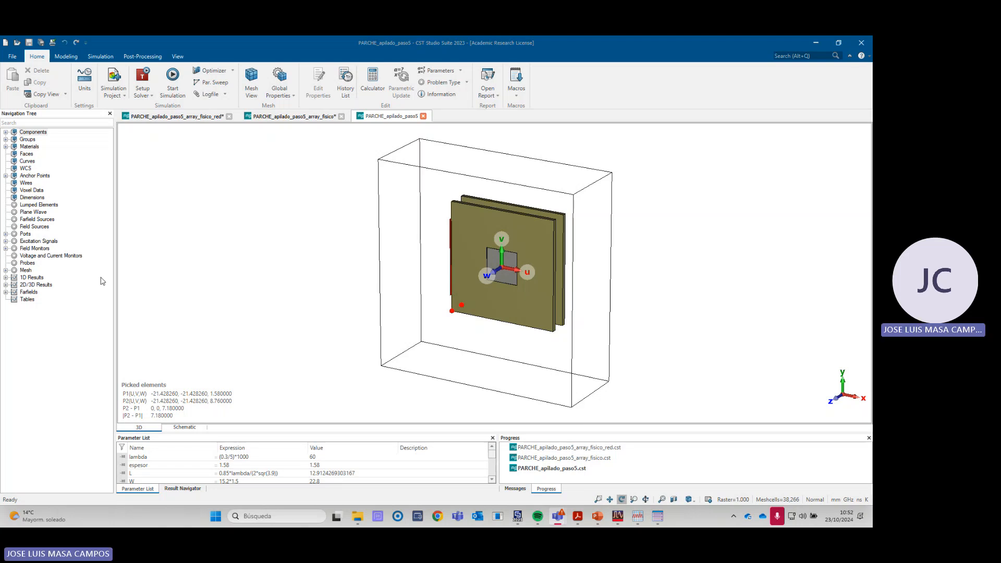
- Rotate and zoom the stacked patch model to examine the front patch, the two substrates and the red waveguide port
right_click(463, 280)
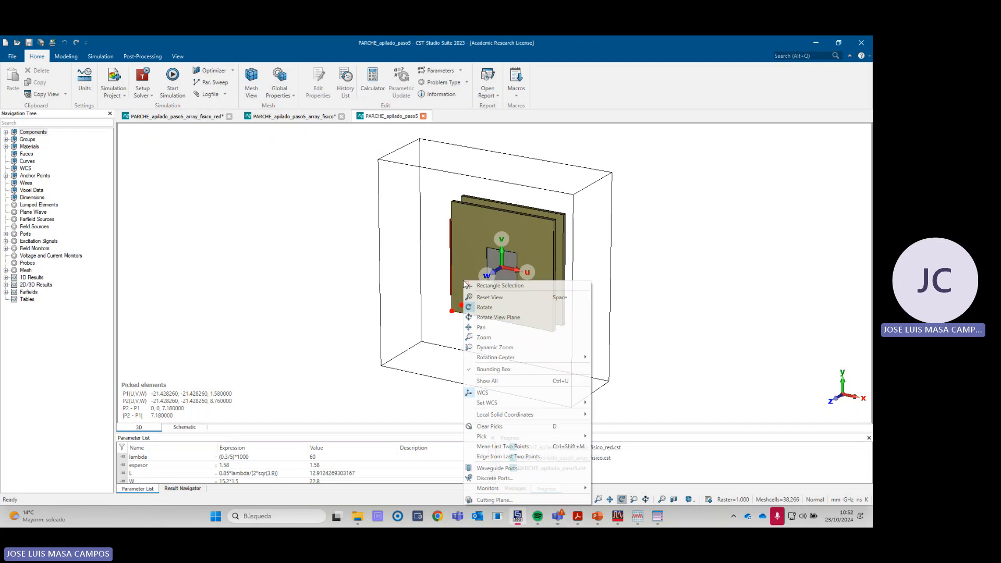
click(491, 309)
drag(468, 340, 522, 280)
scroll(500, 298, up, 3)
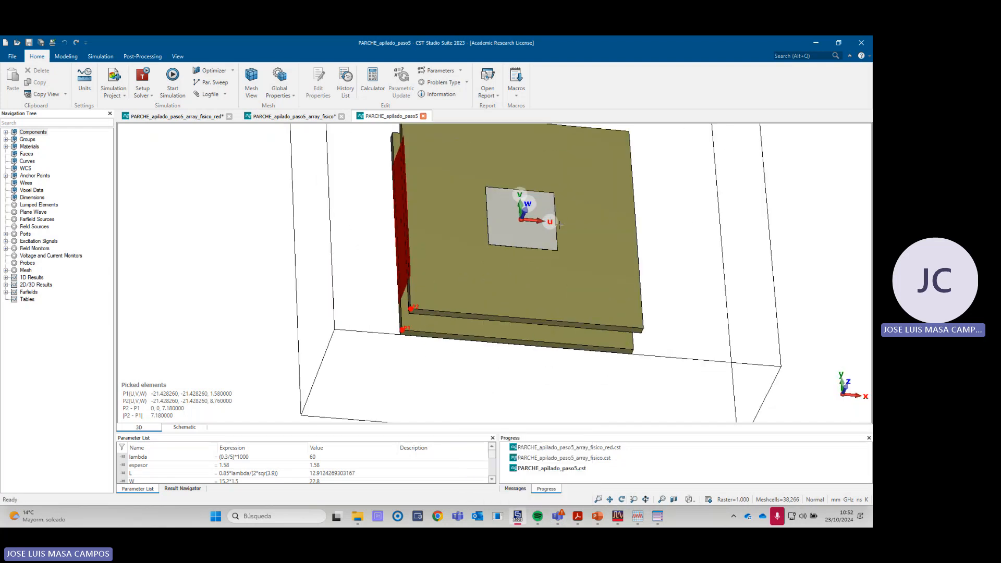
scroll(561, 218, down, 1)
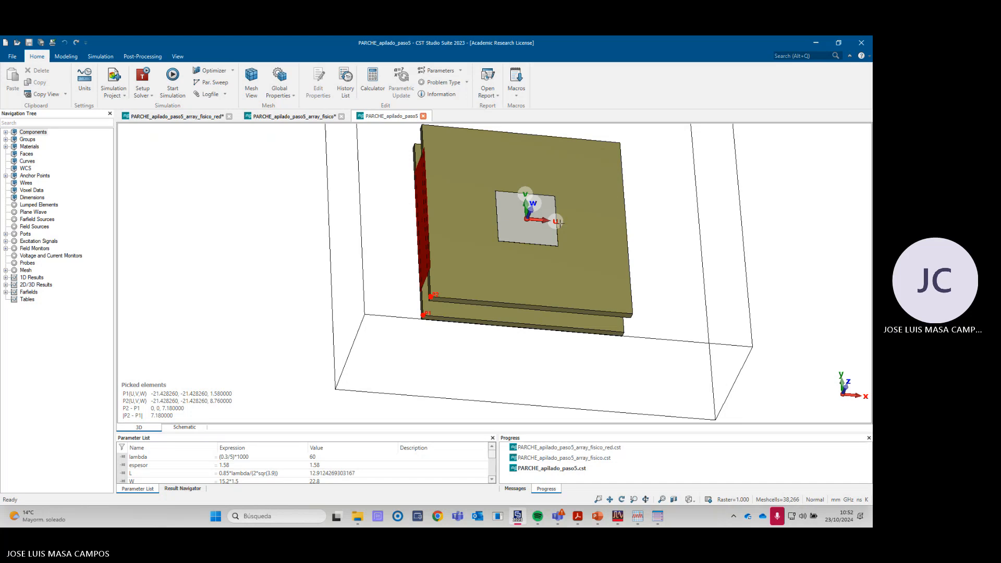
scroll(535, 233, down, 1)
scroll(535, 233, down, 1)
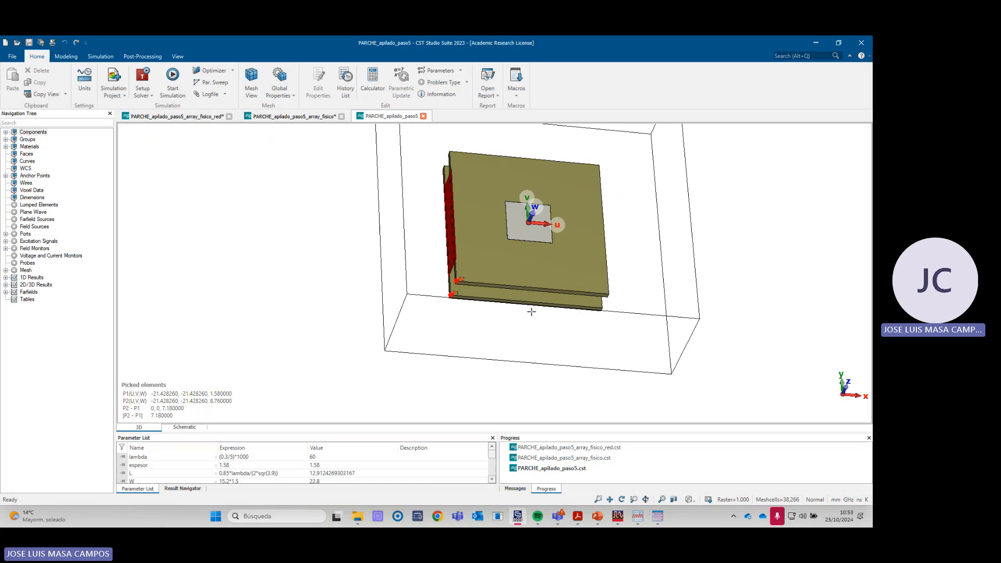
- Switch to the laboratory session PDF and read Step 1 of PHASE 4 on evaluating couplings between patches
mouse_move(579, 518)
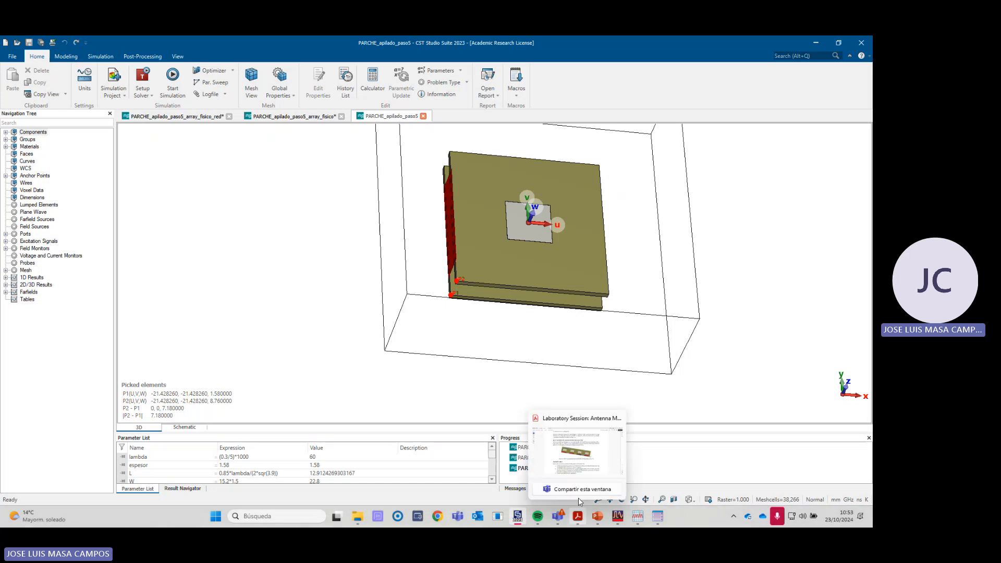
click(574, 466)
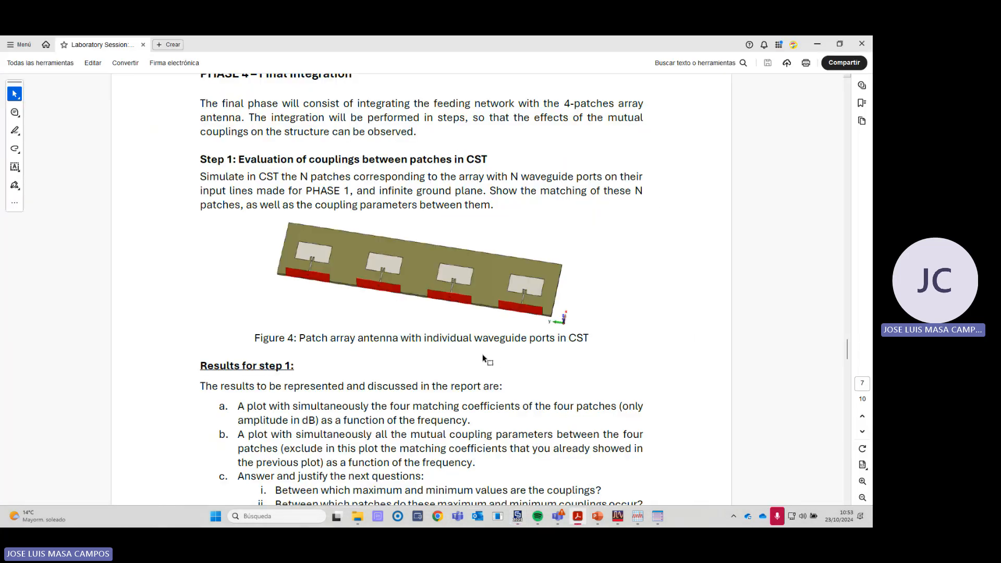
scroll(459, 347, up, 2)
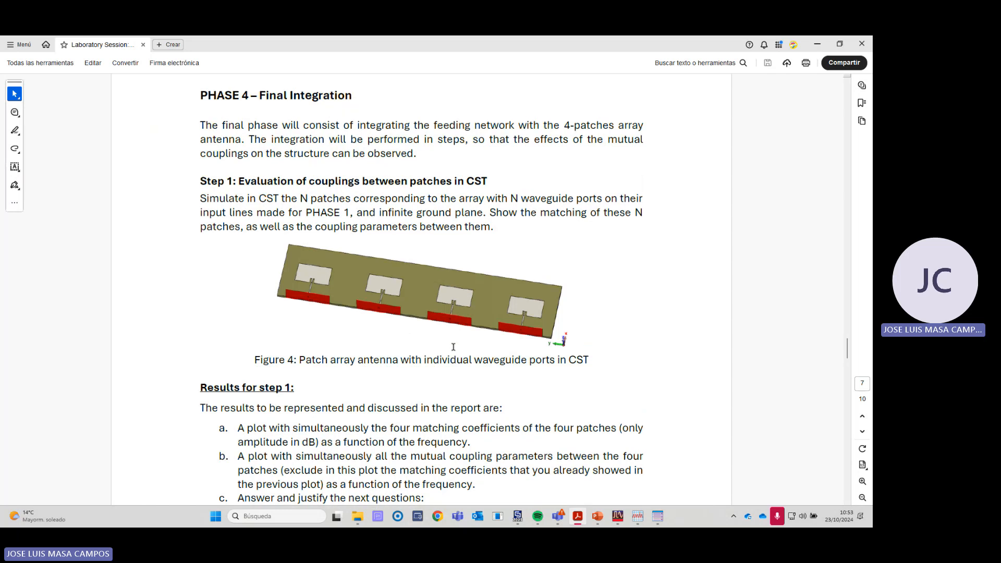
scroll(452, 347, up, 1)
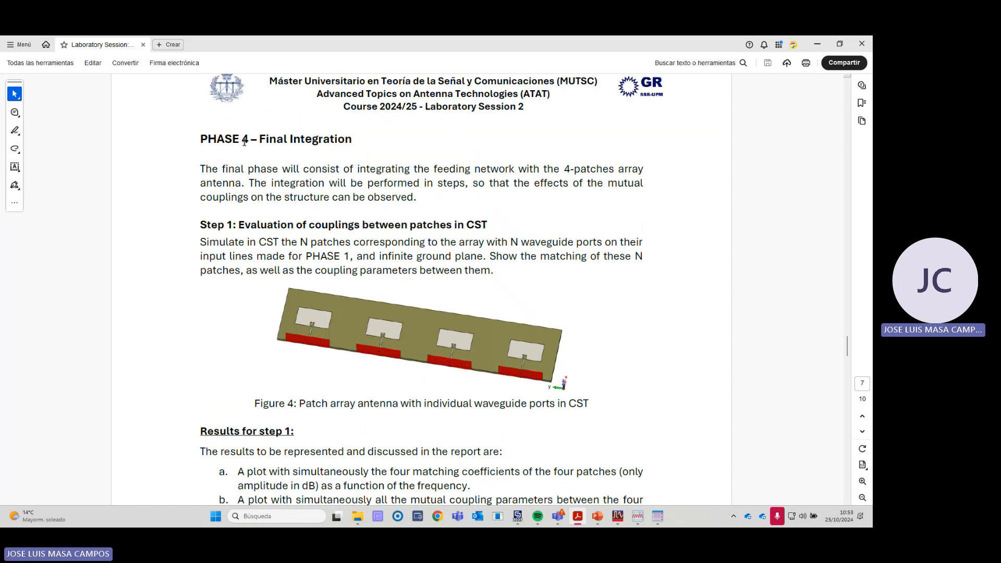
scroll(233, 240, down, 1)
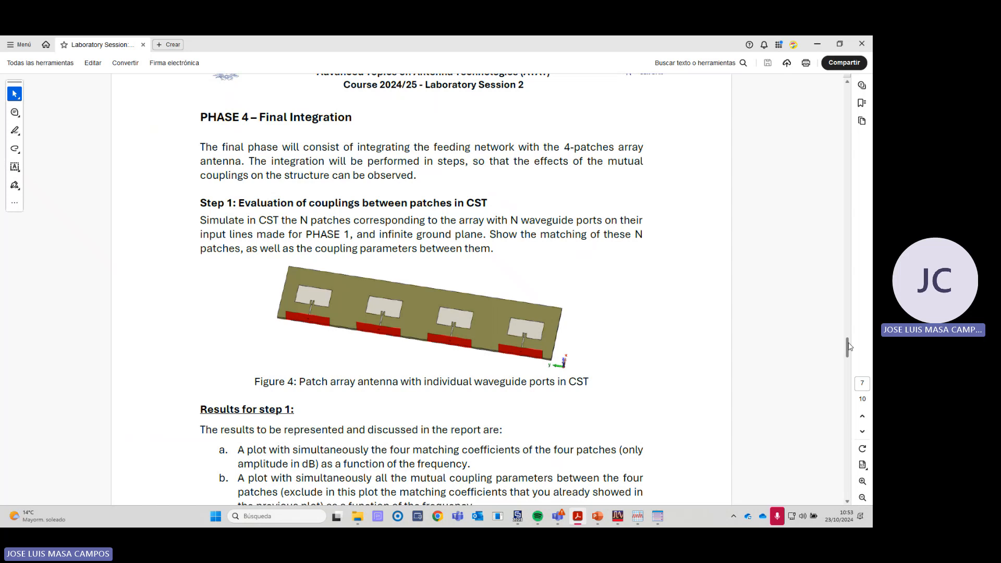
- Go to PHASE 2 of the lab document and examine the radiated field and array factor formulas alongside the CST patch model
drag(849, 346, 849, 227)
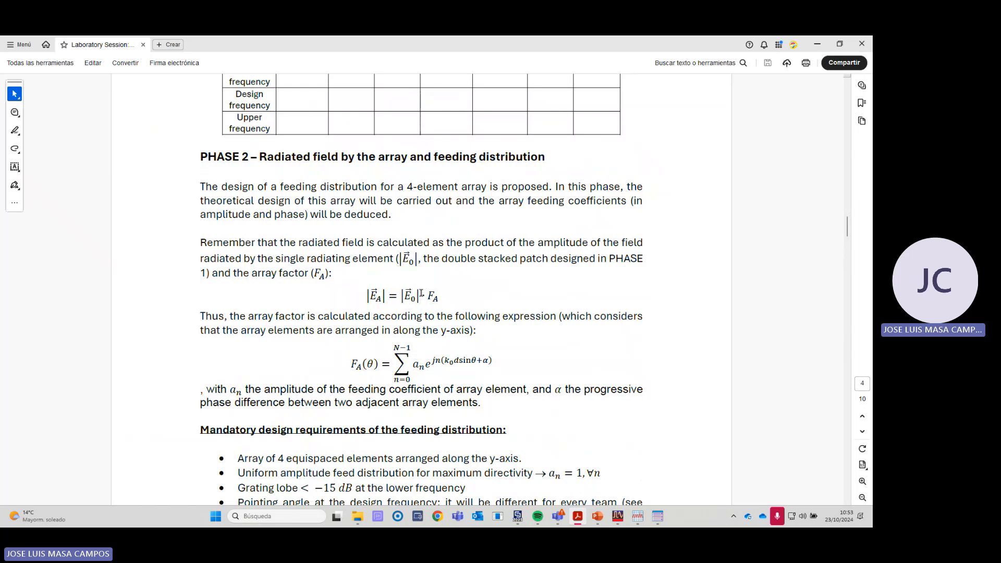
key(alt+Tab)
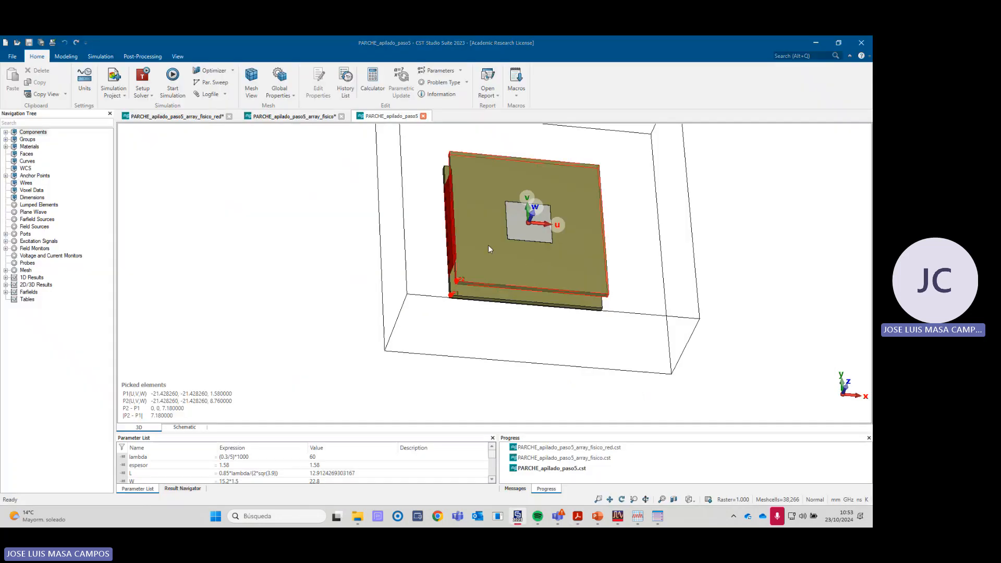
key(alt+Tab)
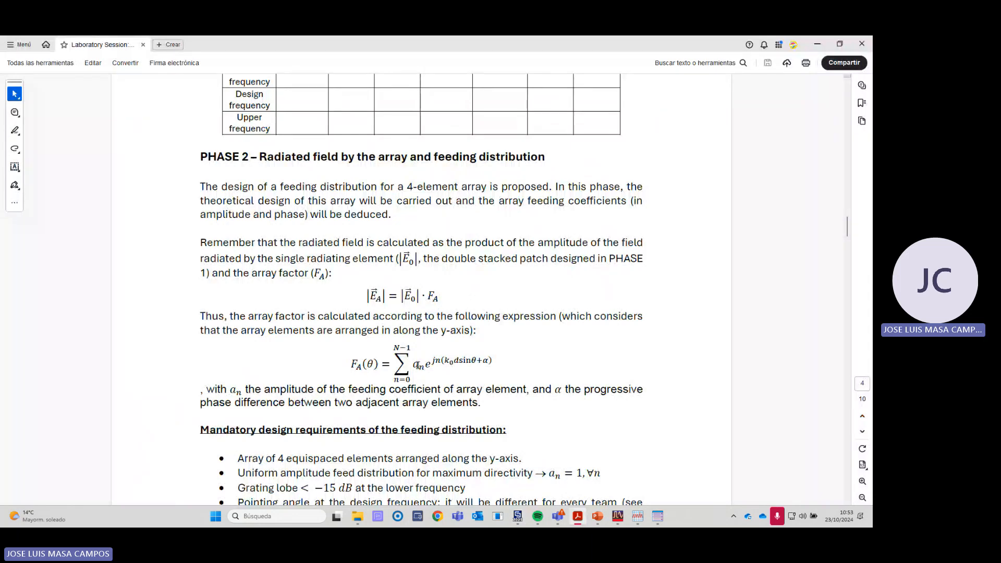
drag(412, 365, 427, 366)
click(486, 363)
double_click(486, 362)
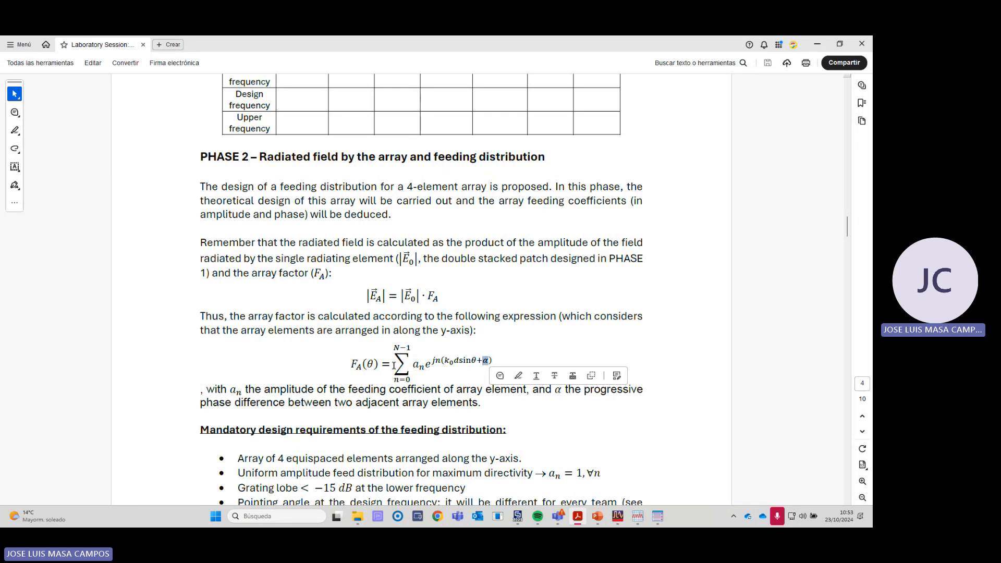
scroll(406, 344, down, 1)
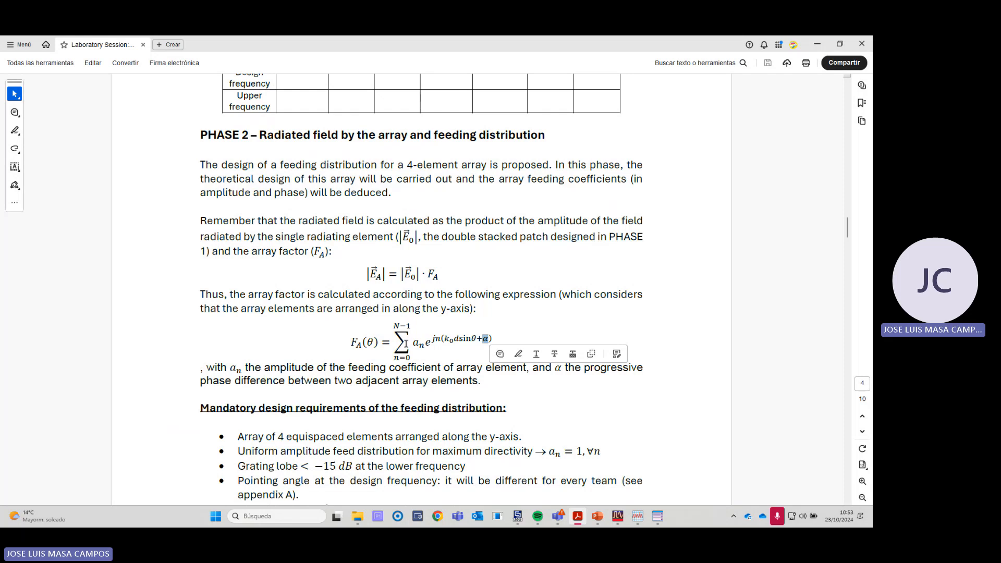
drag(402, 276, 420, 275)
click(419, 275)
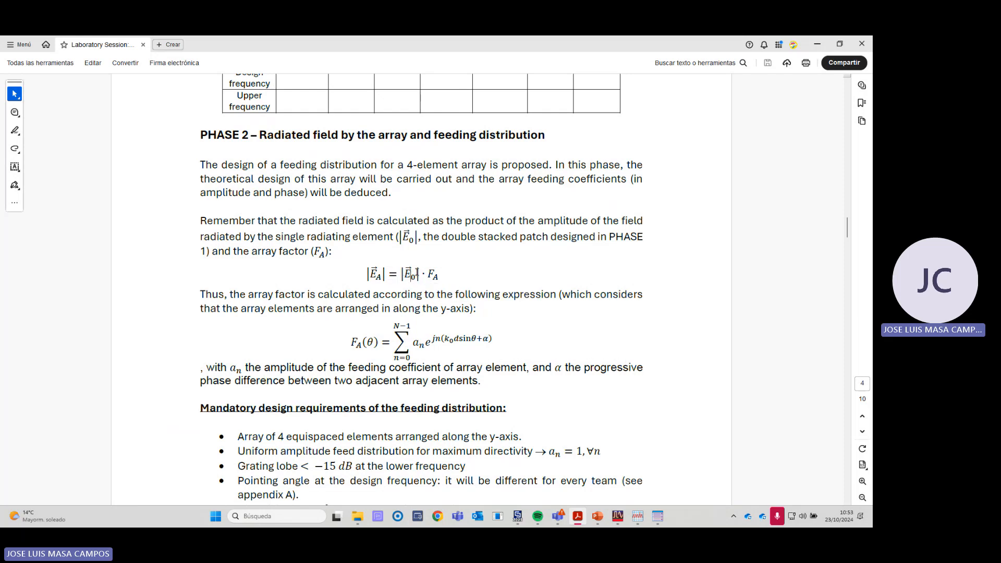
key(alt+Tab)
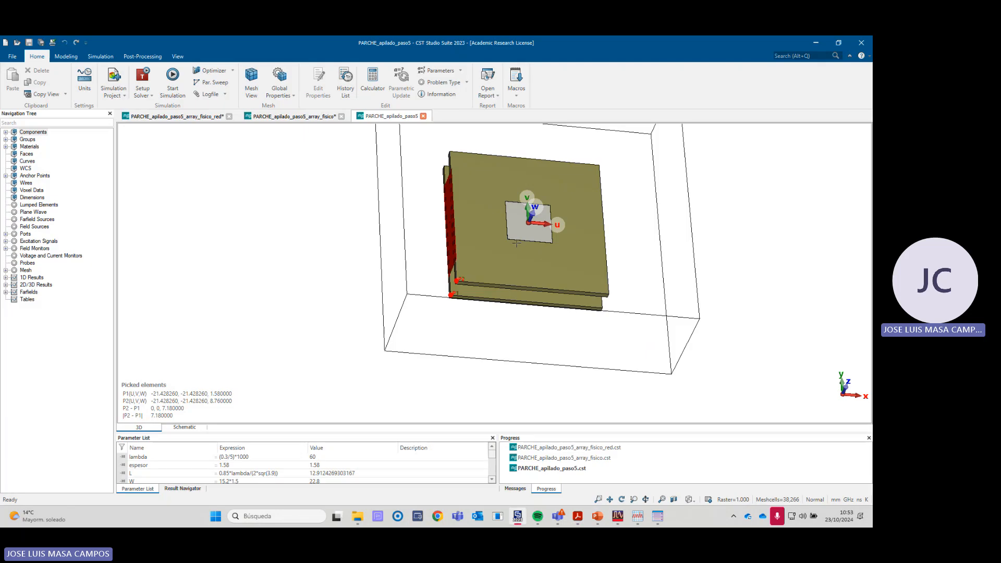
key(alt+Tab)
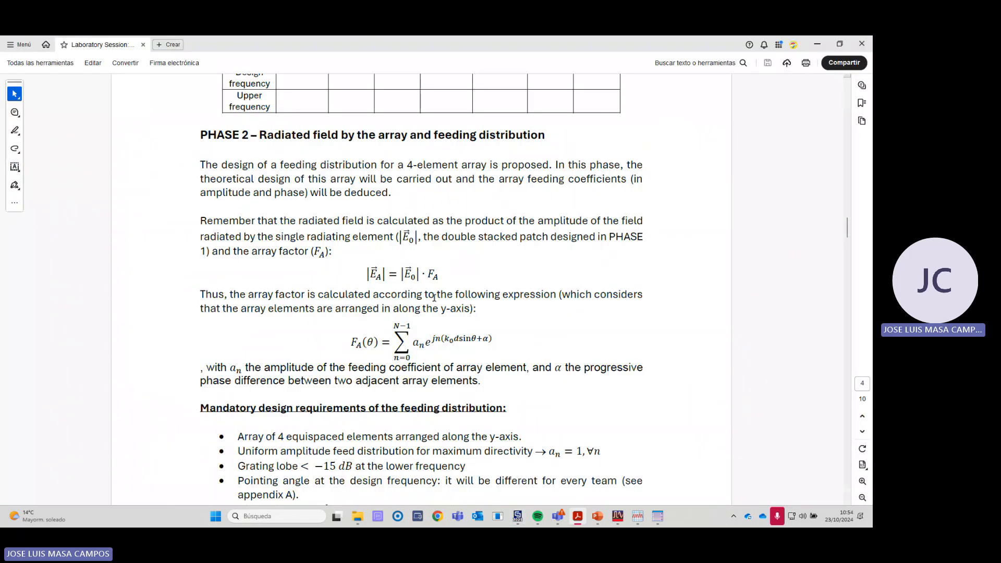
- Switch to CST Studio Suite and display the farfield (f=5) [1] result of the stacked patch
key(alt+Tab)
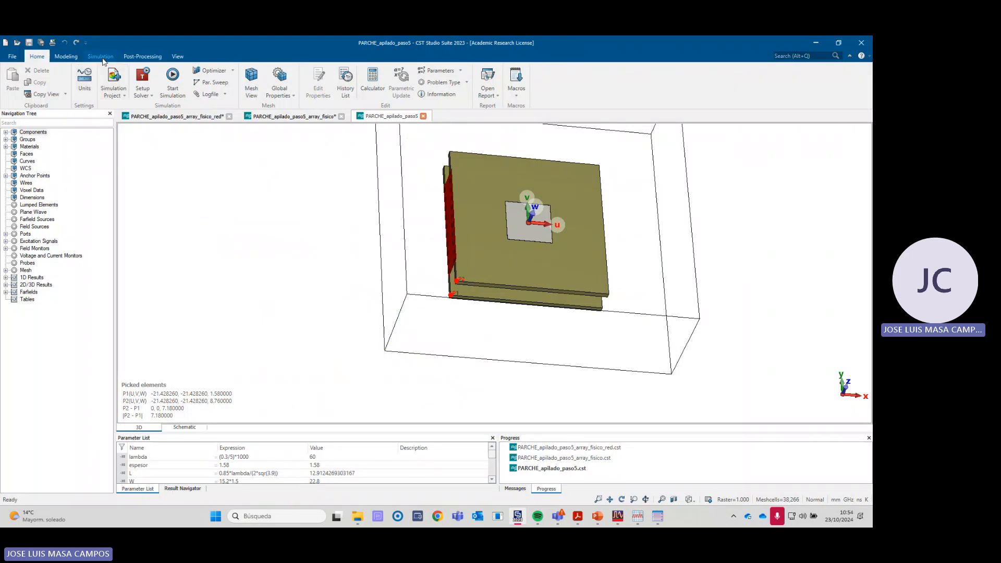
click(65, 56)
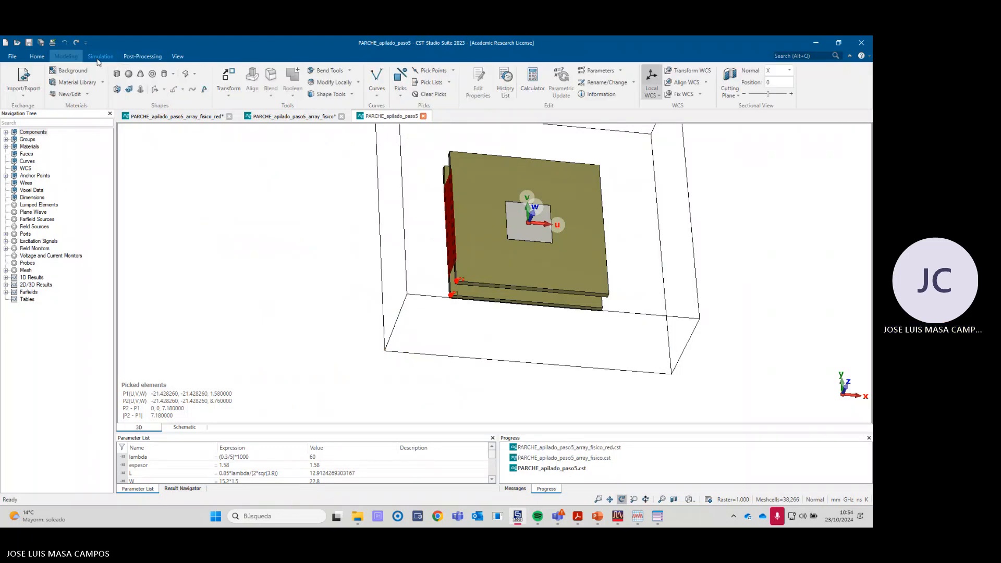
click(6, 291)
click(44, 306)
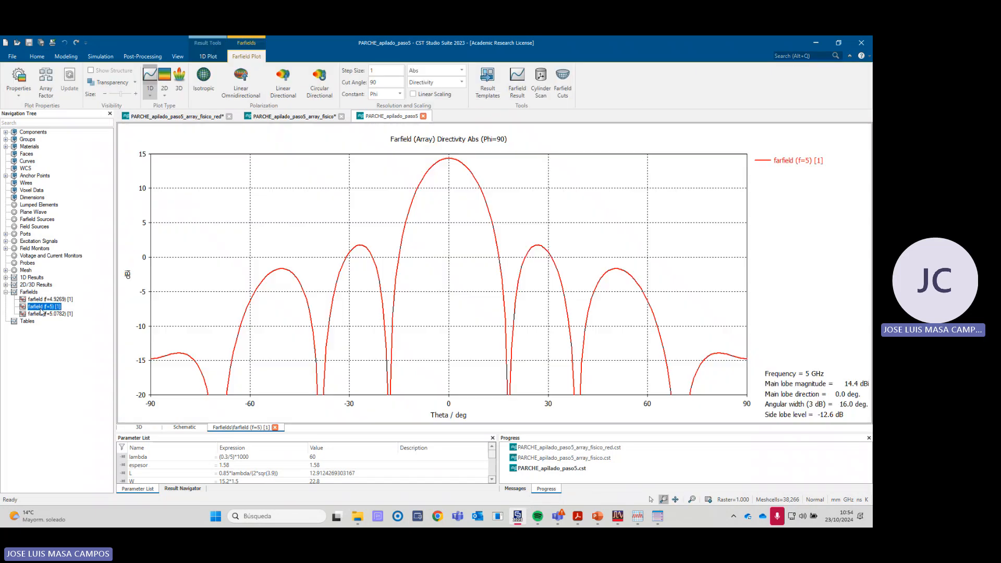
- Deactivate the farfield array calculation so the 5 GHz plot shows the single patch pattern
click(48, 84)
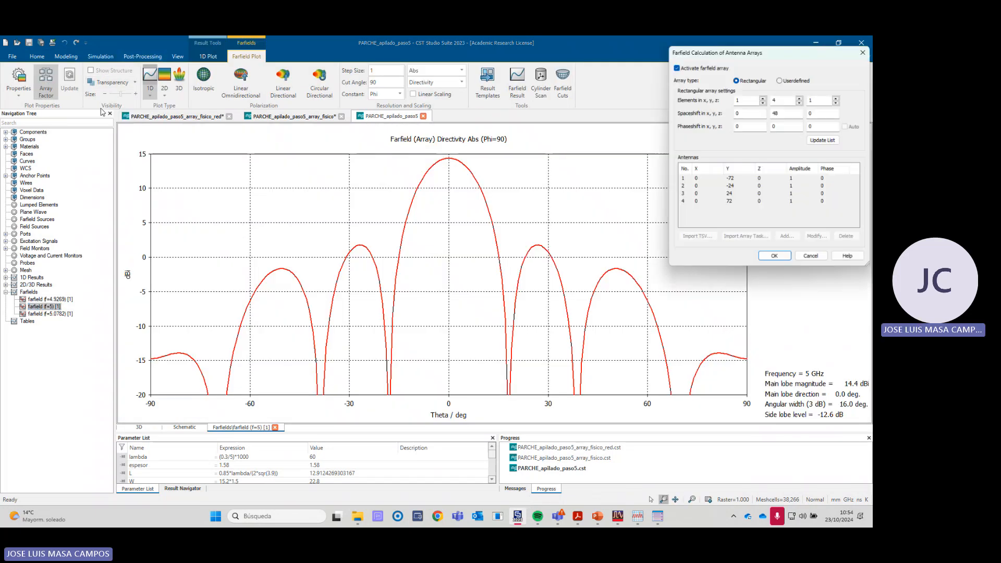
click(676, 68)
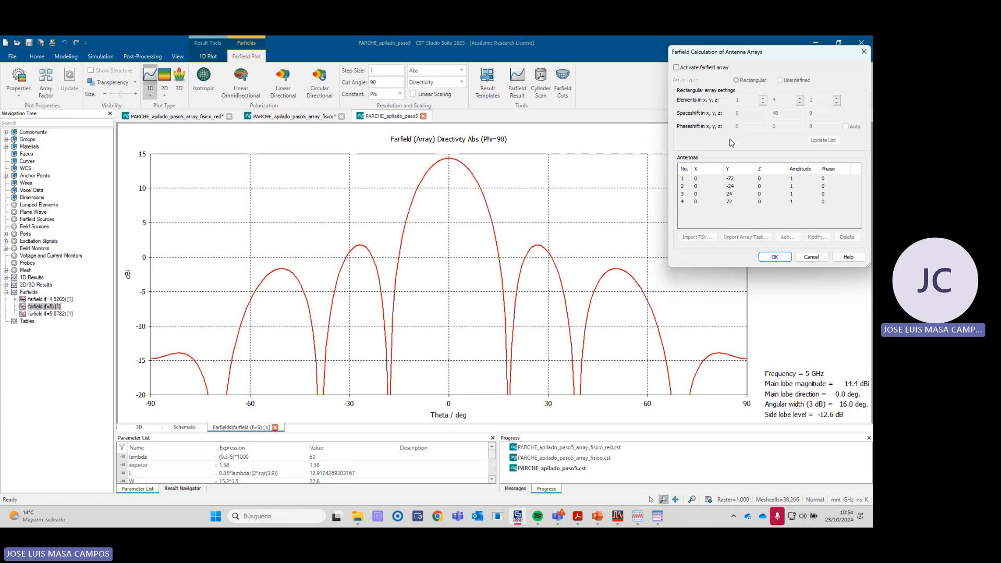
key(alt)
key(alt+Tab)
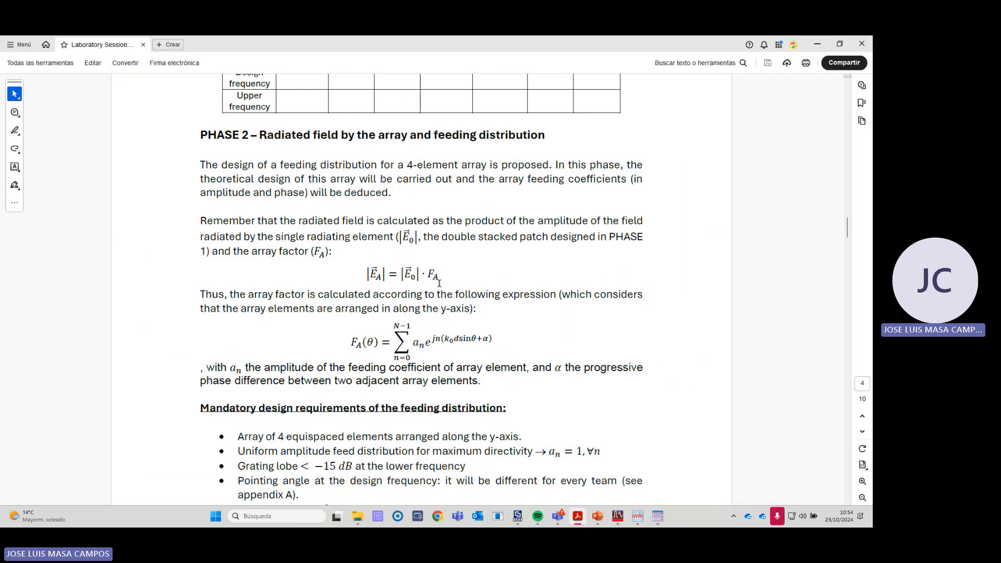
key(alt+Tab)
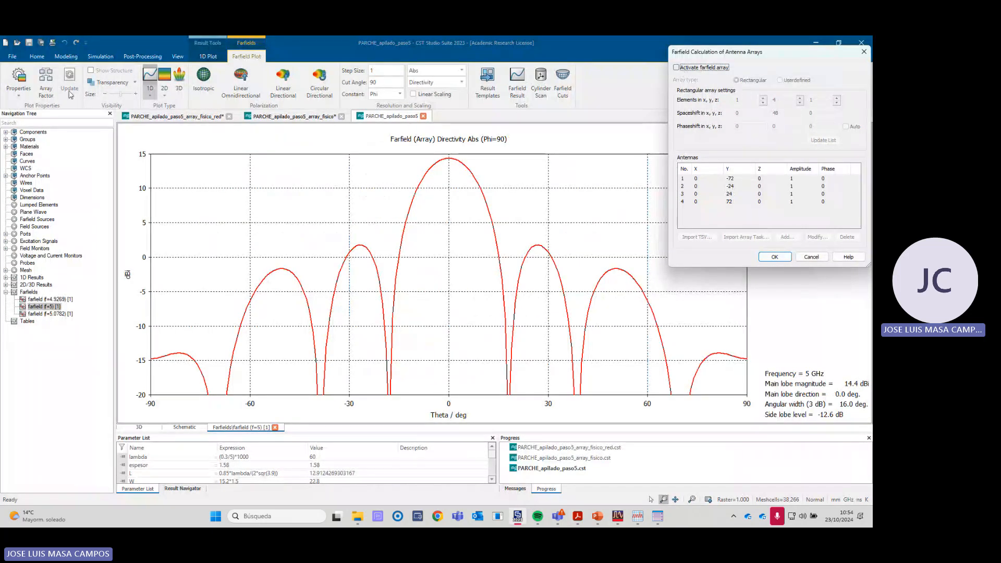
click(775, 257)
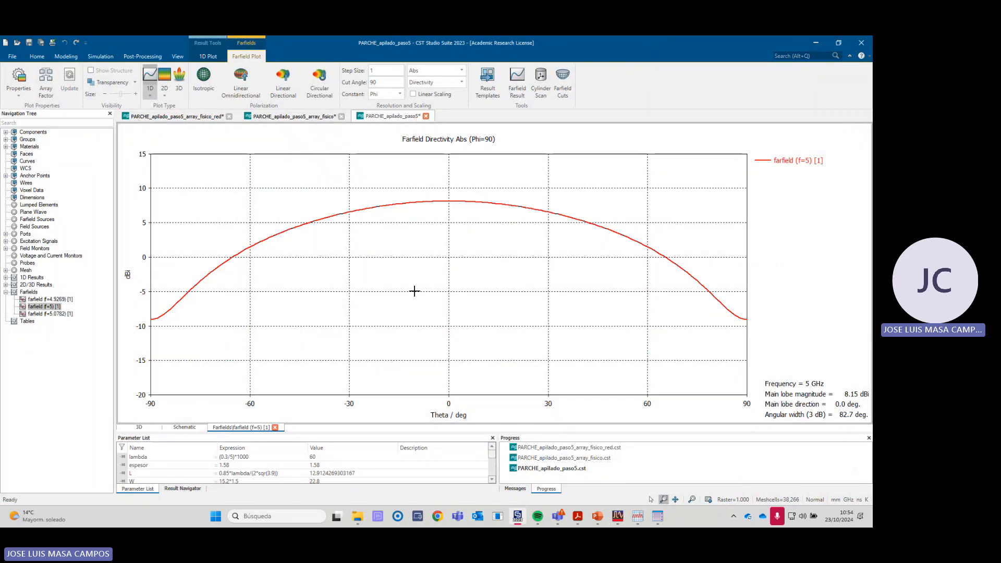
- Plot the Phi component of the single patch's 5 GHz directivity, followed by the Theta component
click(455, 72)
click(417, 110)
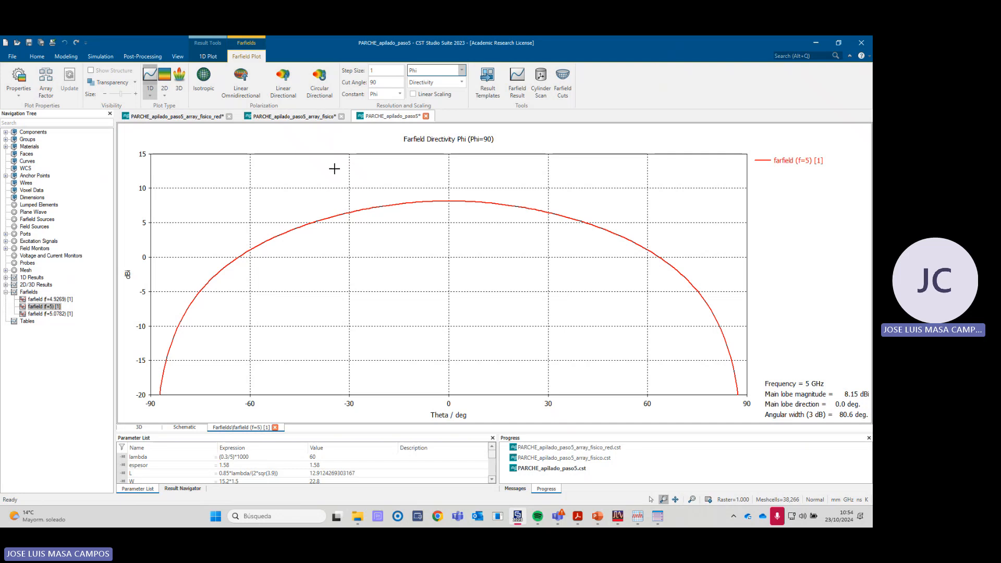
click(462, 70)
click(419, 97)
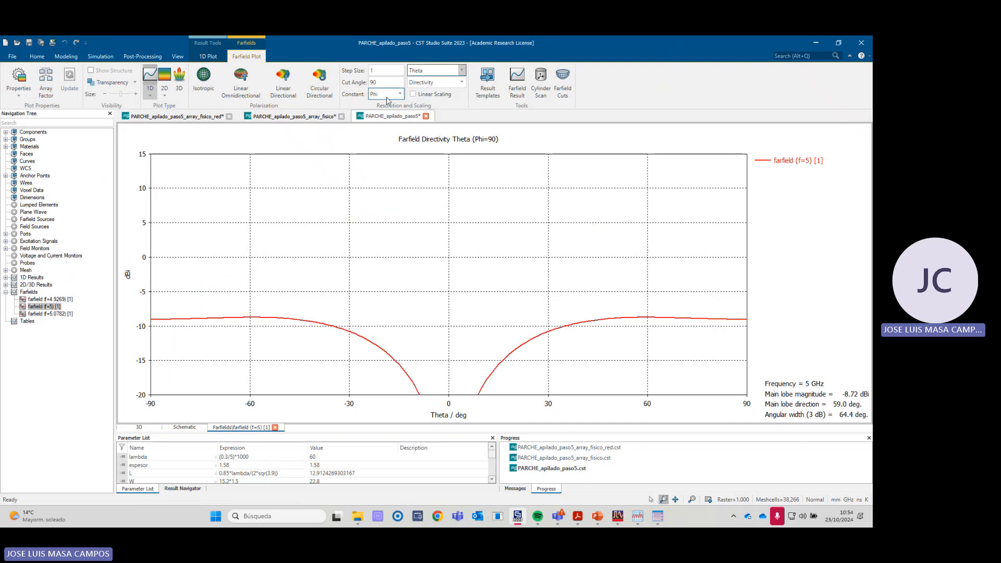
- View the 3D patch model, reopen the farfield (f=5) [1] plot and set its component to Phi
click(36, 133)
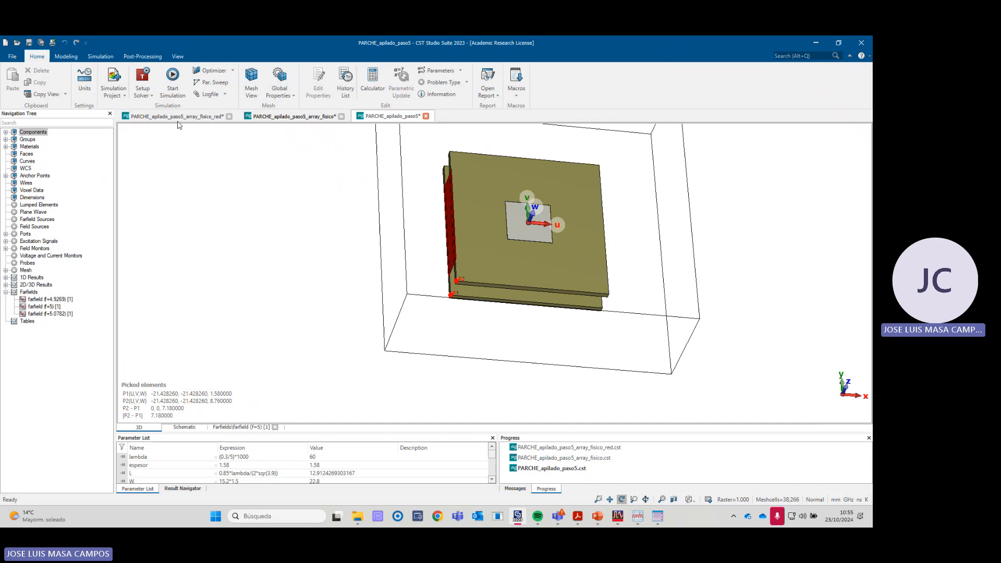
click(35, 307)
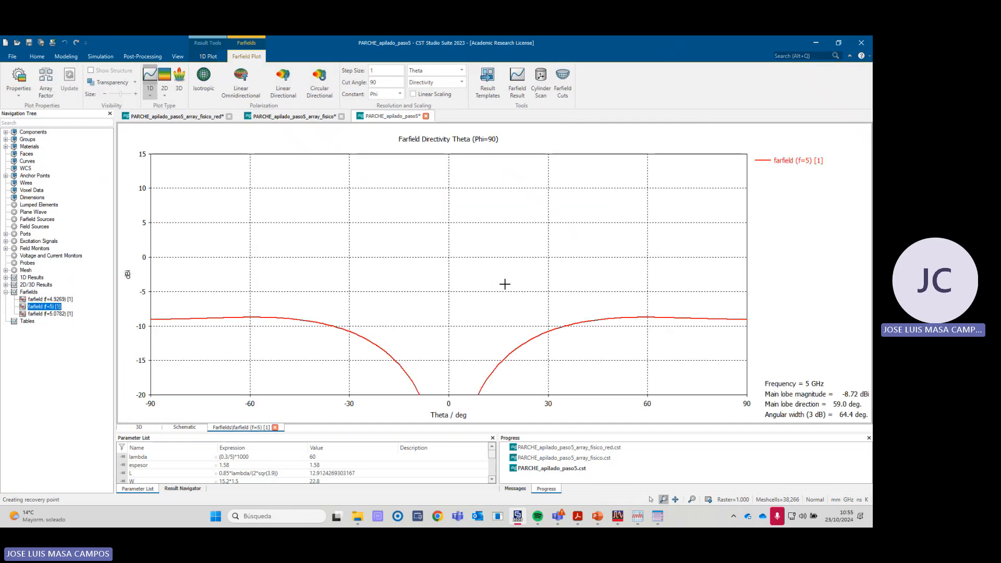
click(441, 71)
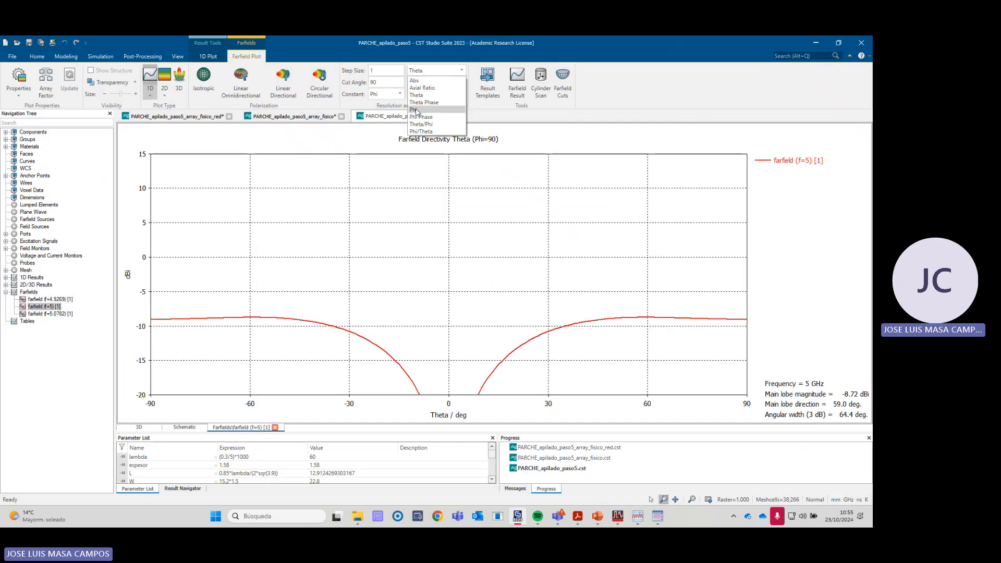
click(416, 110)
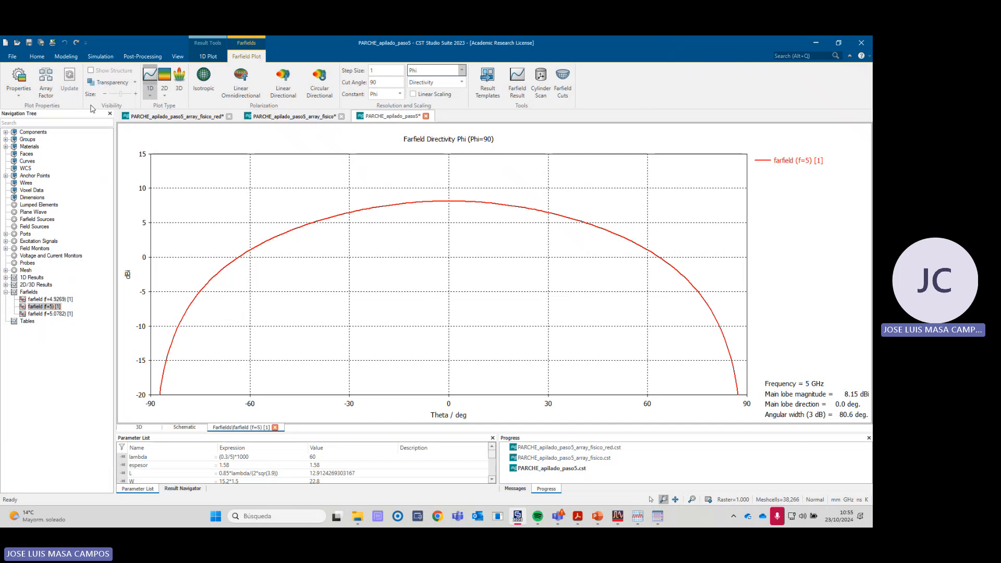
- Activate the rectangular farfield array with 4 elements in y, a y space shift of 48 and zero phase shift
click(48, 86)
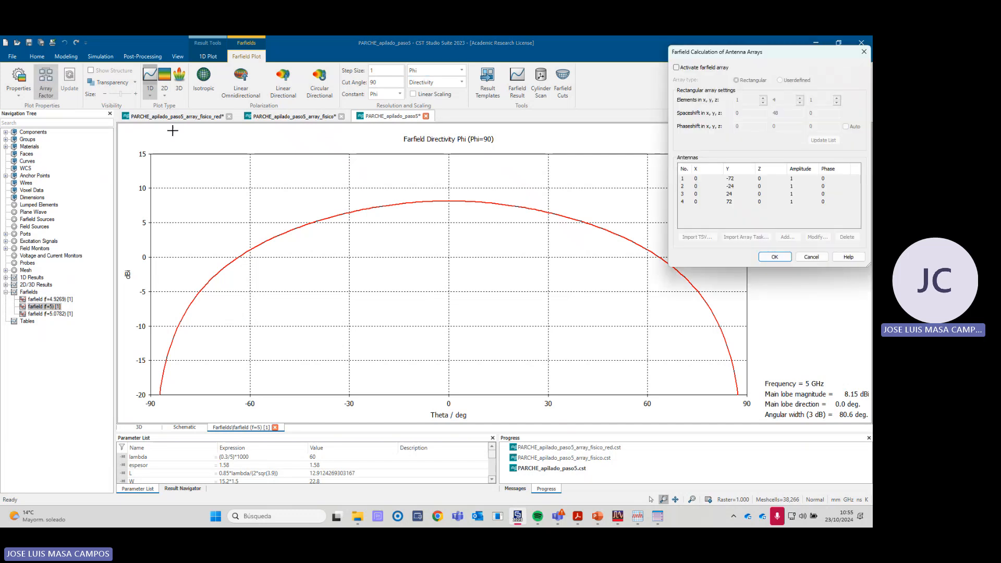
click(677, 68)
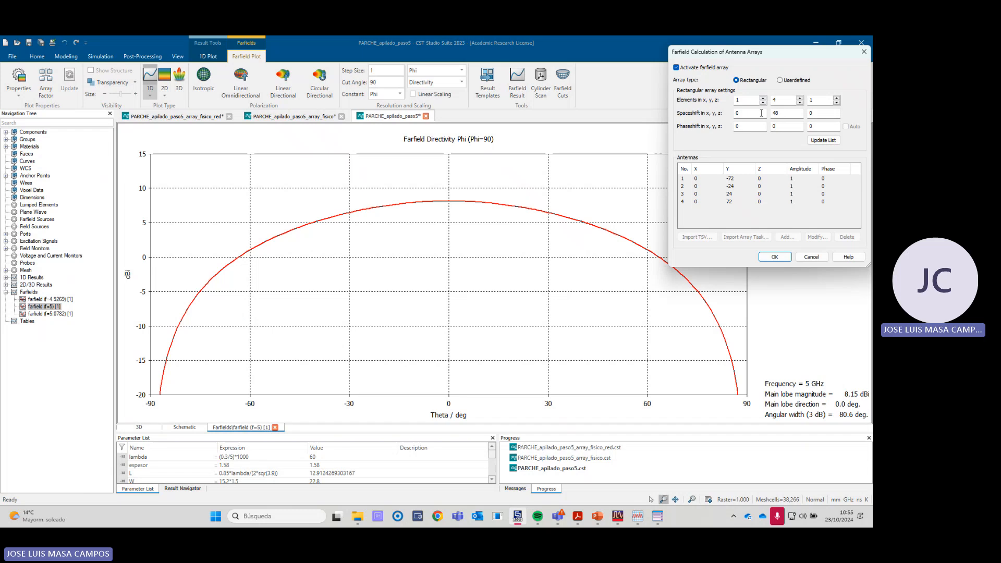
click(774, 257)
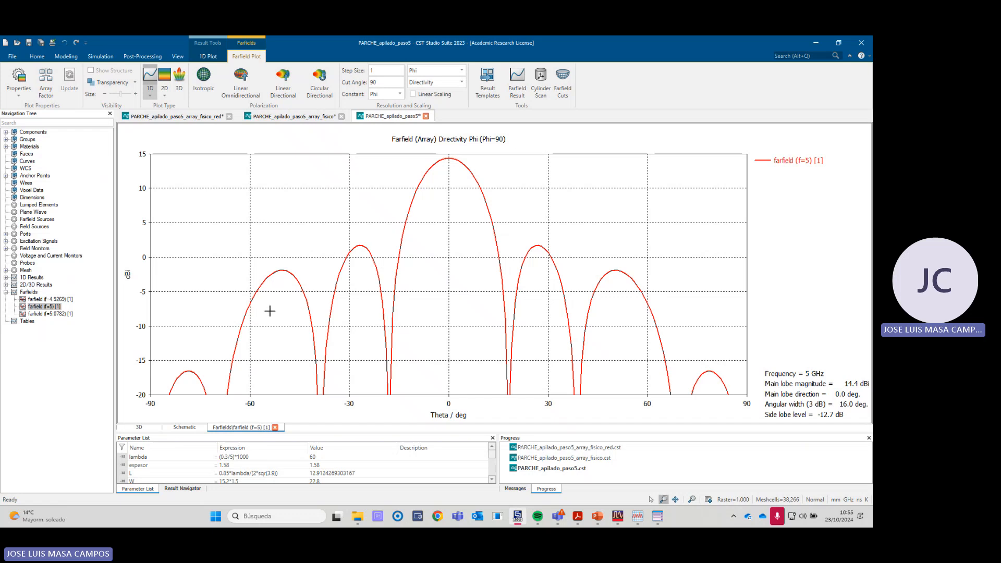
- Switch to the lab guide PDF, review Phase 2 through Phase 4 step 1 on patch couplings, and return to CST Studio Suite
key(alt+Tab)
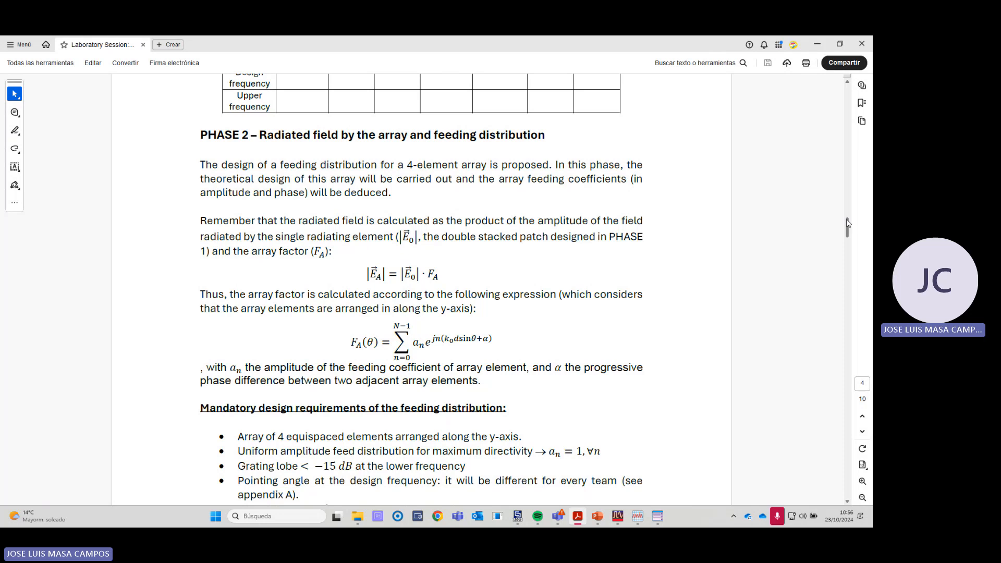
drag(847, 232, 837, 342)
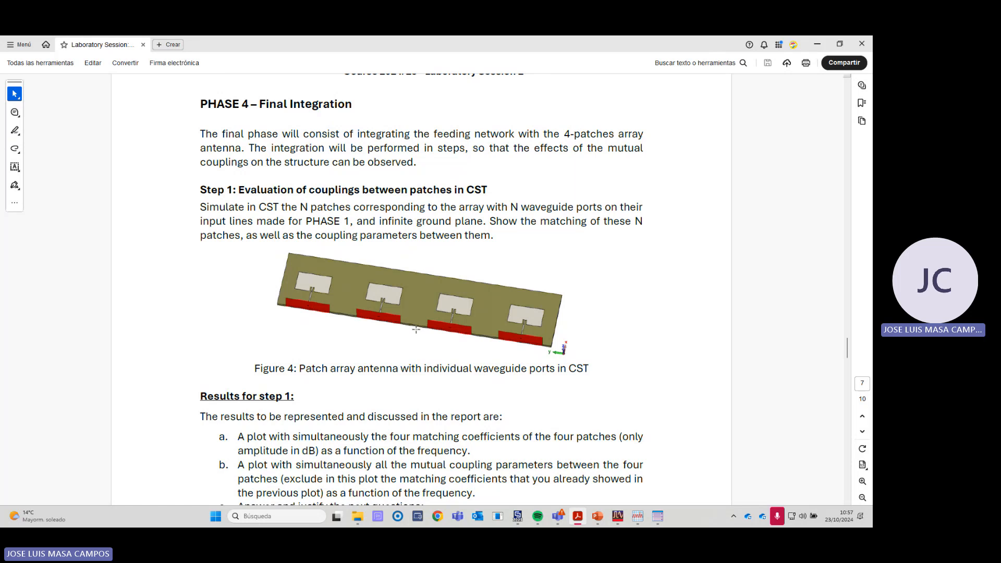
key(alt+Tab)
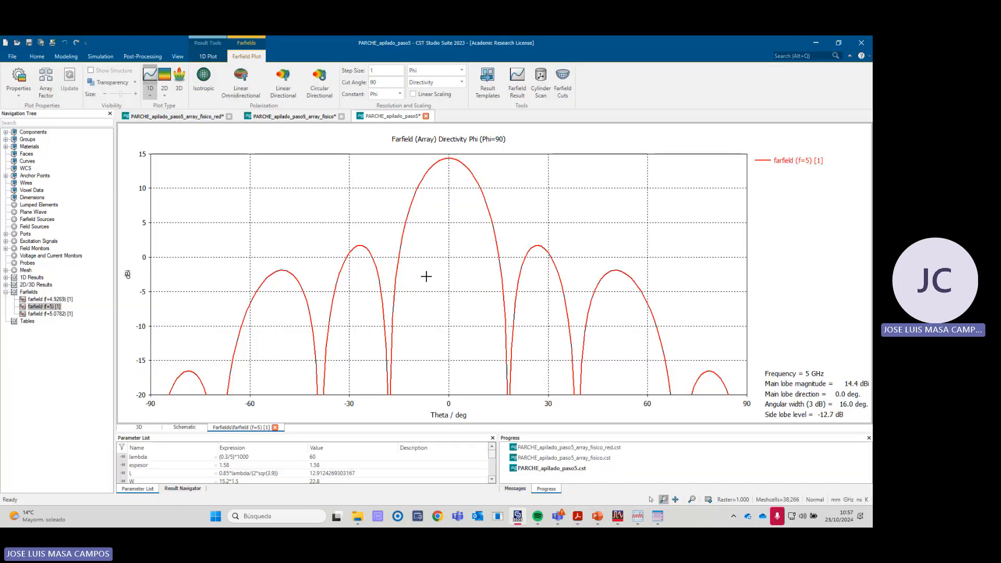
- Reopen the farfield (f=5) [1] plot and deactivate its farfield array calculation
click(32, 132)
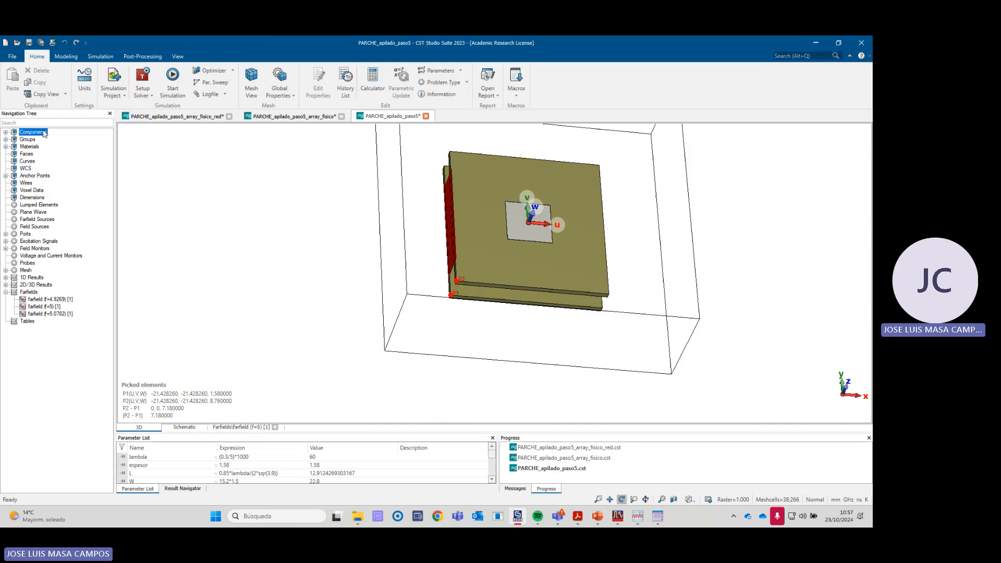
click(45, 307)
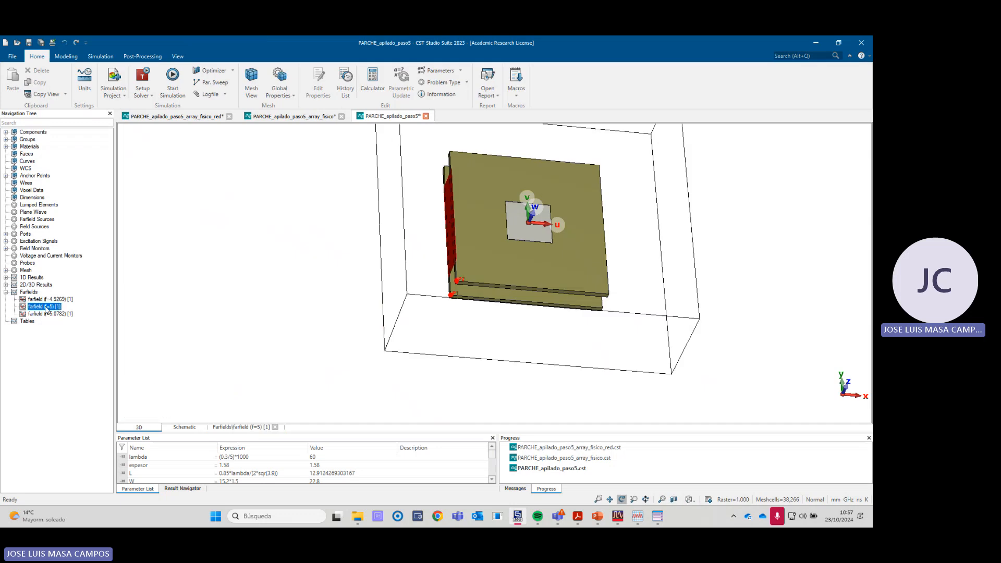
click(46, 83)
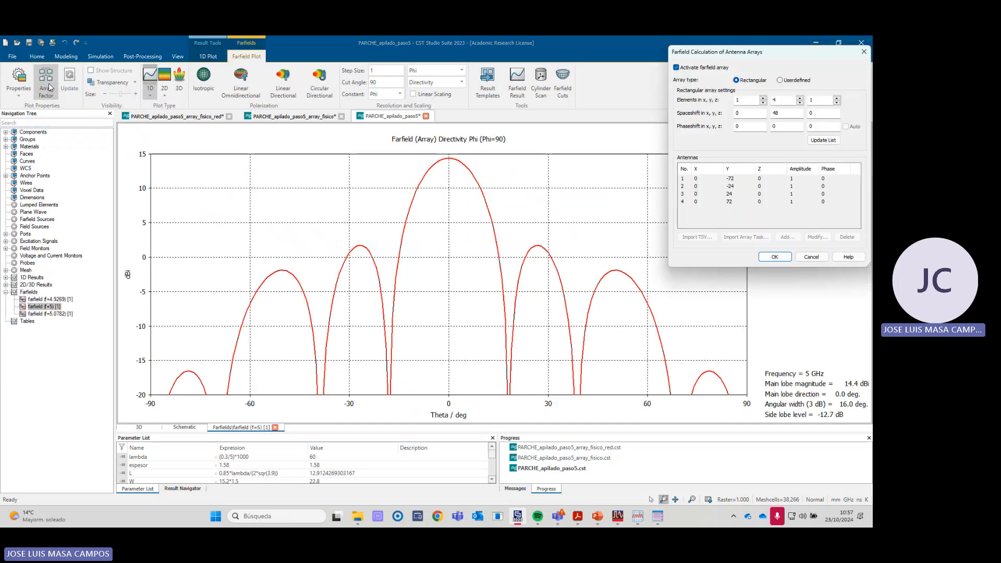
click(676, 67)
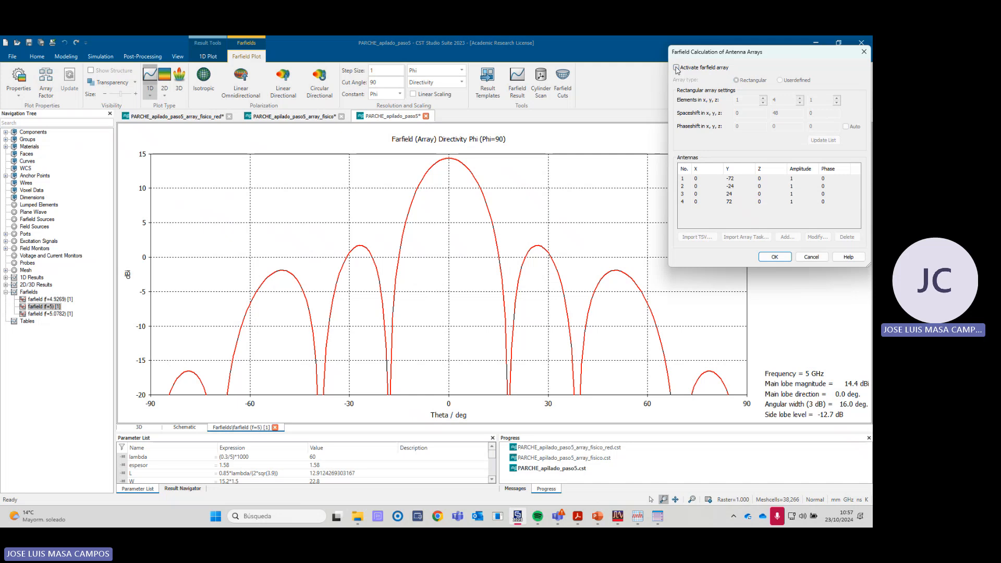
click(774, 257)
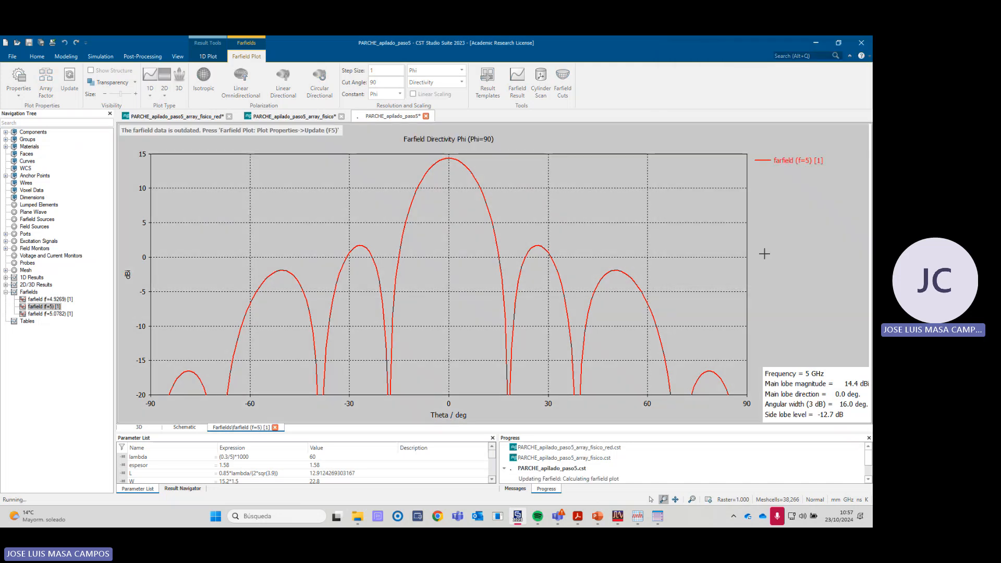
- Display the 3D patch model and turn off the local working coordinate system
click(41, 133)
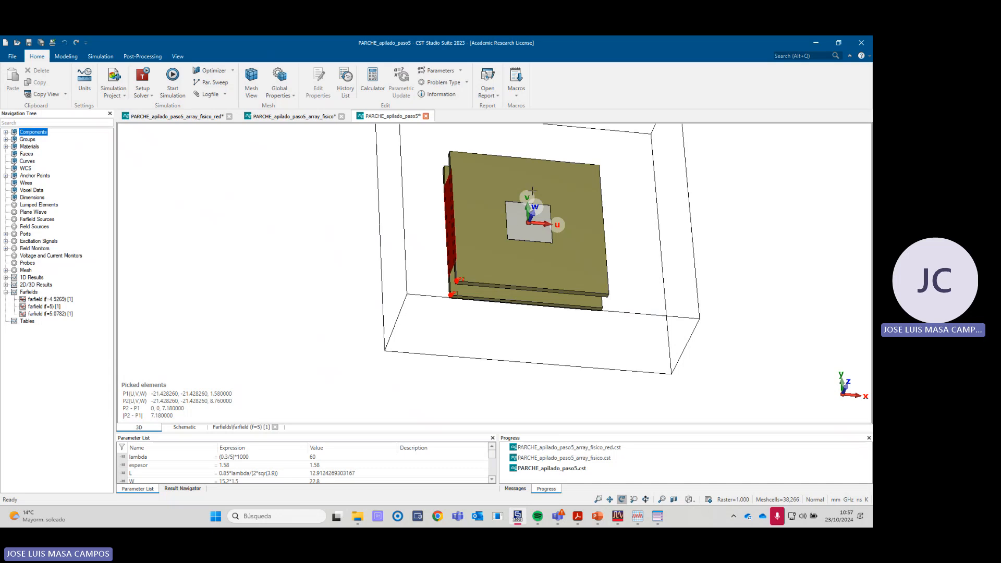
scroll(535, 219, up, 2)
scroll(536, 224, down, 3)
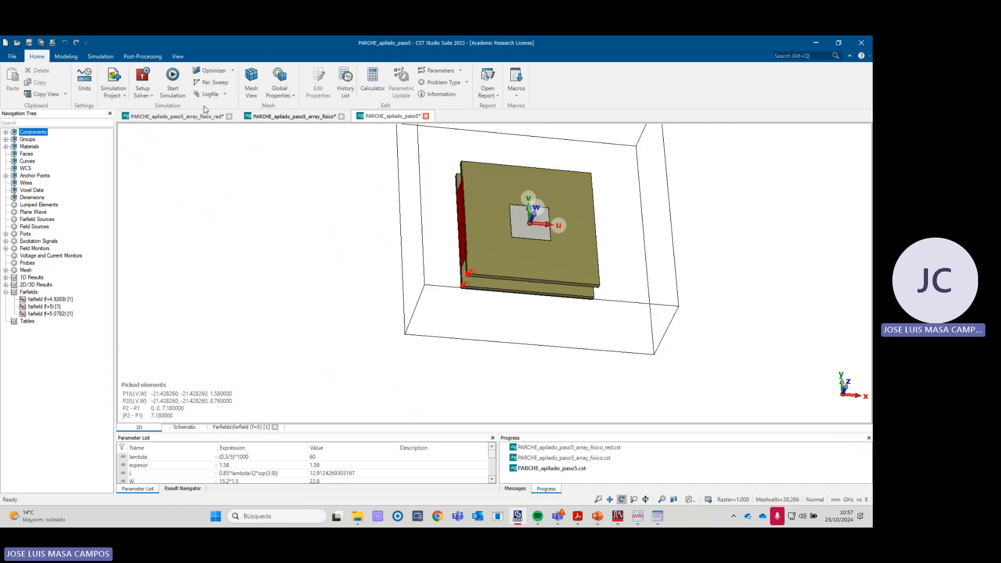
click(66, 57)
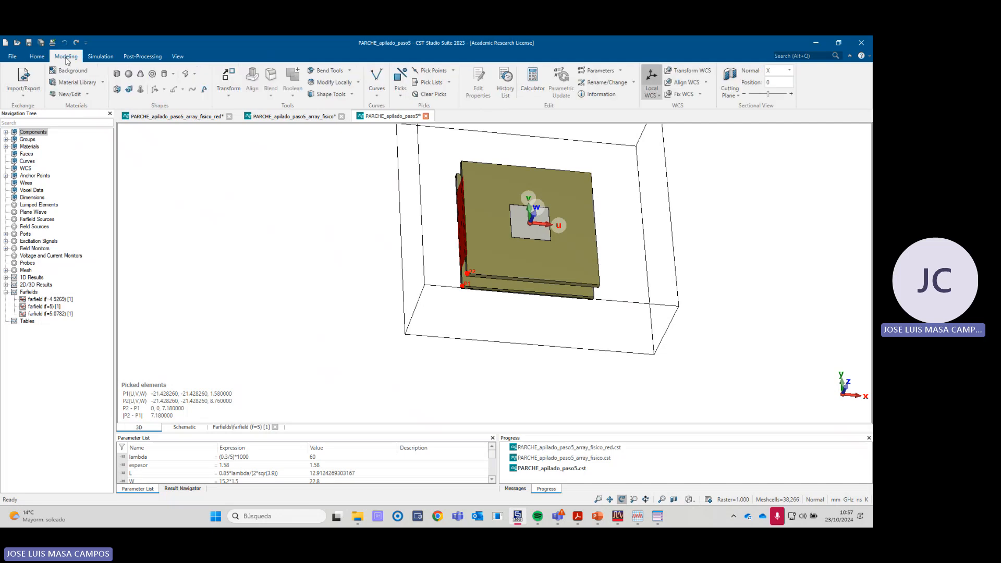
click(654, 84)
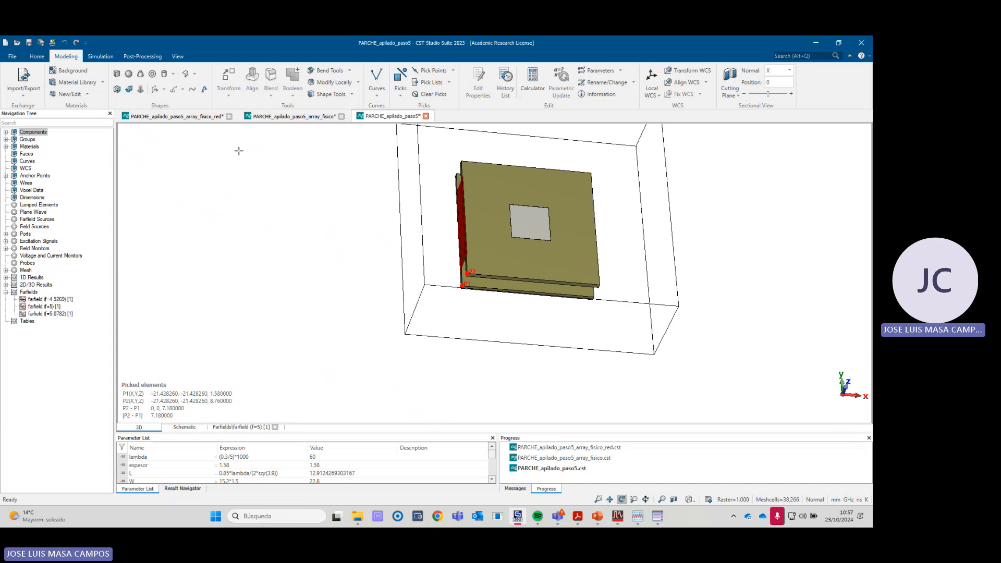
- Save the project under the new name array_parches in the practica 2 folder, including its results
click(12, 56)
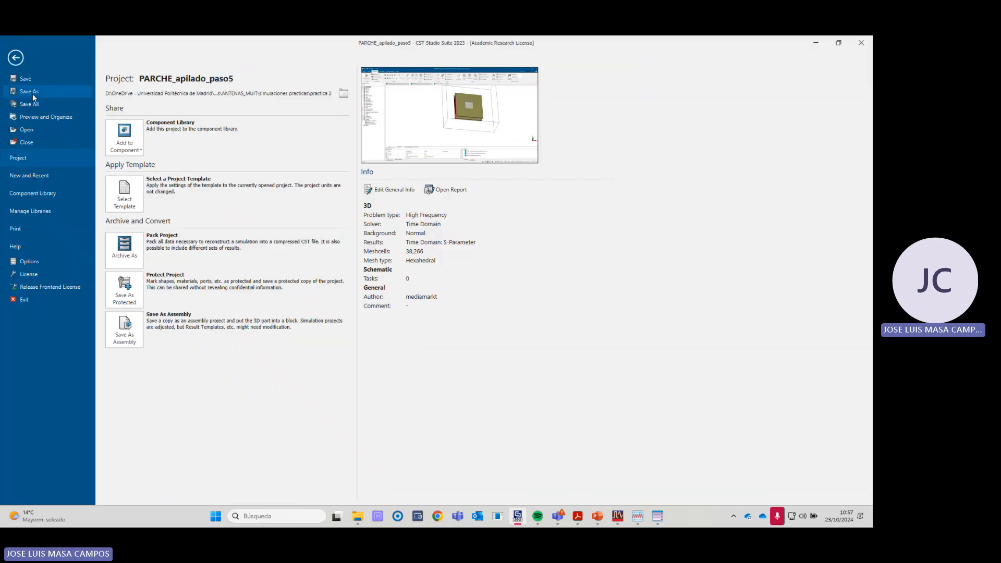
click(32, 92)
click(325, 290)
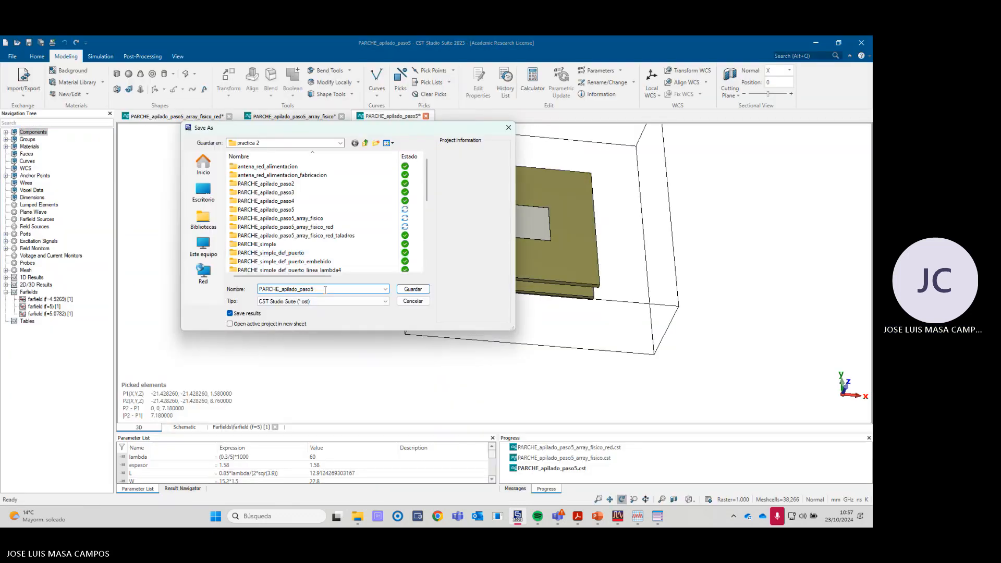
drag(325, 290, 240, 284)
text(an)
text(ray)
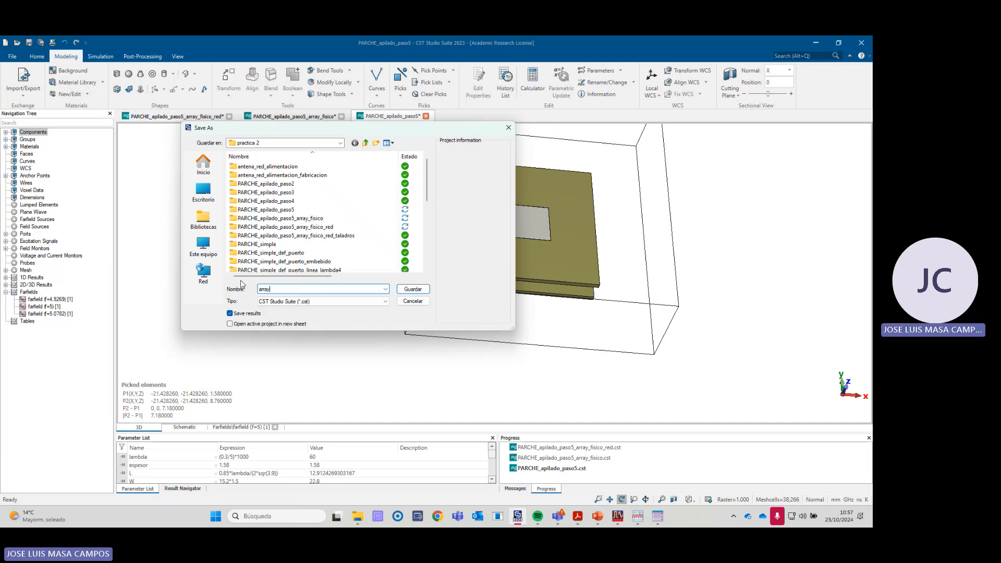
text(_parches)
key(Return)
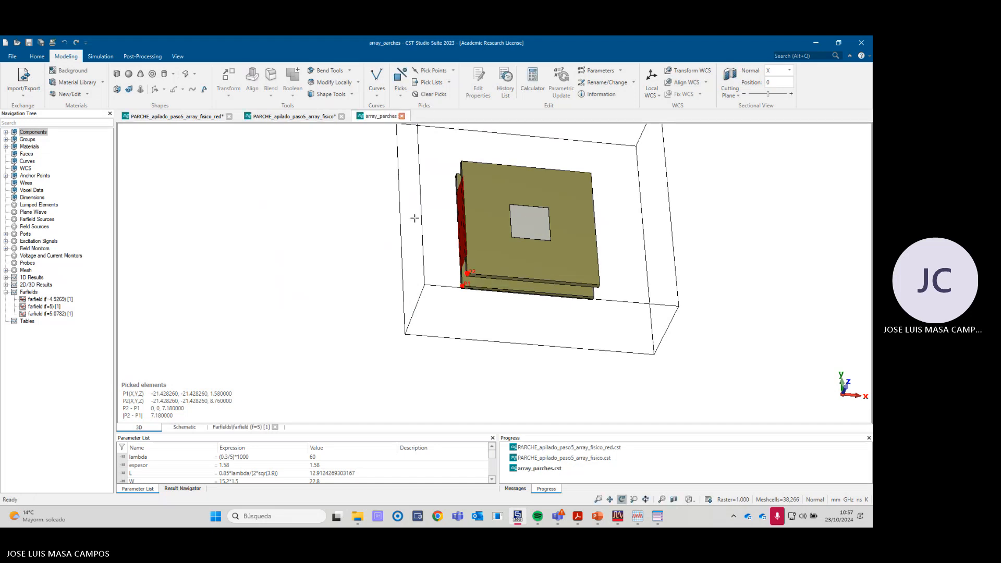
- Expand the model's components, select component1 and clear the picked points on the substrate corner
scroll(439, 223, up, 2)
scroll(462, 228, down, 4)
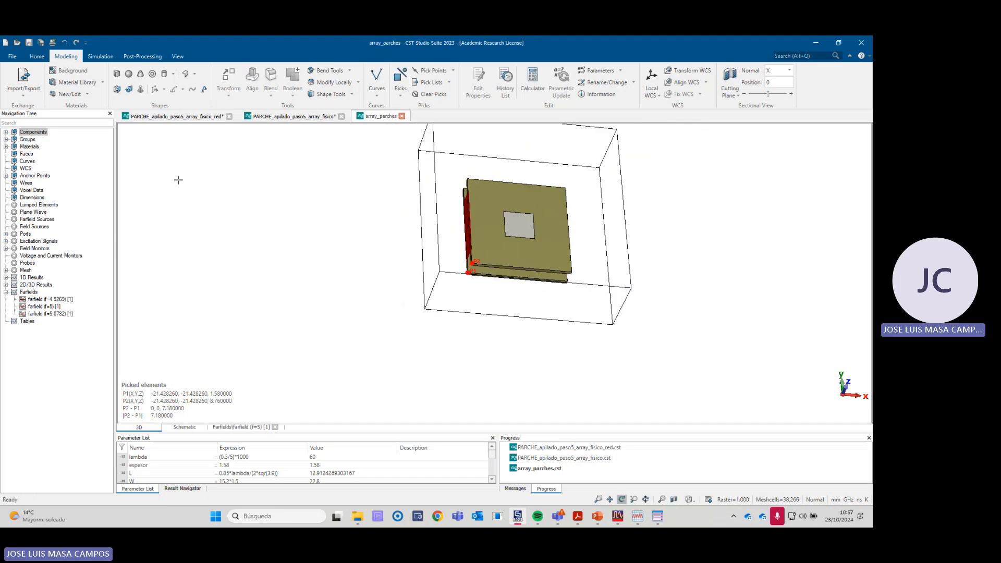
click(5, 132)
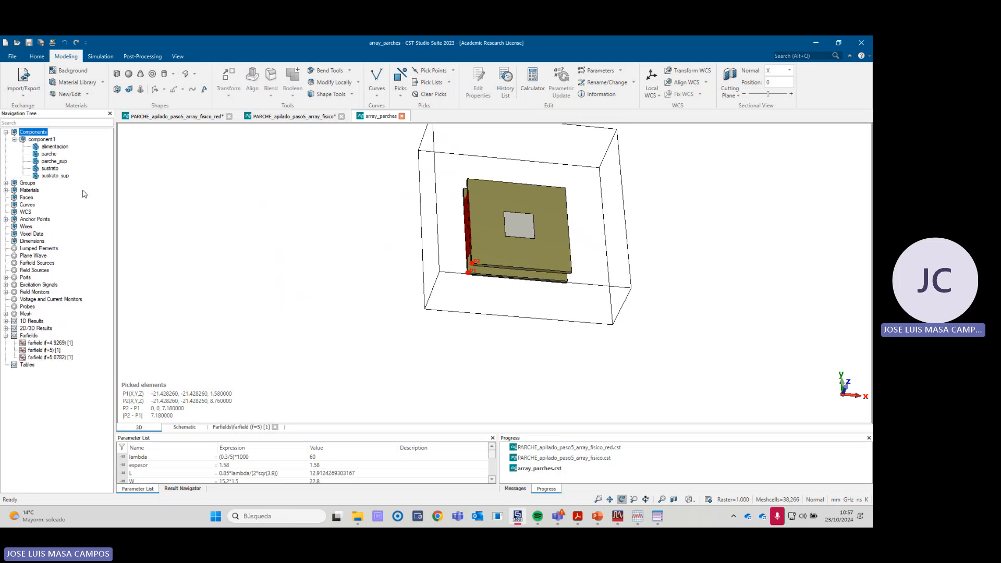
click(42, 139)
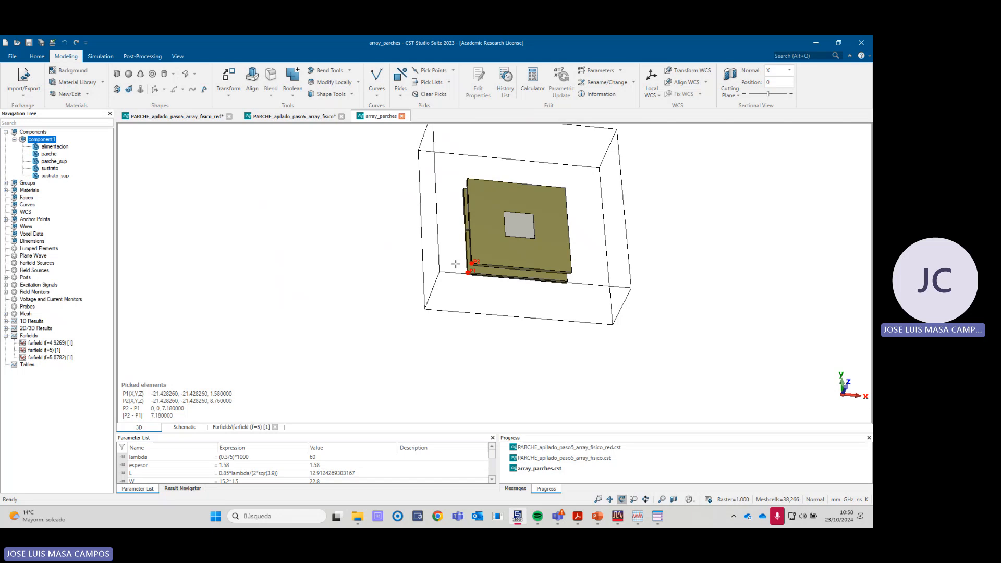
key(d)
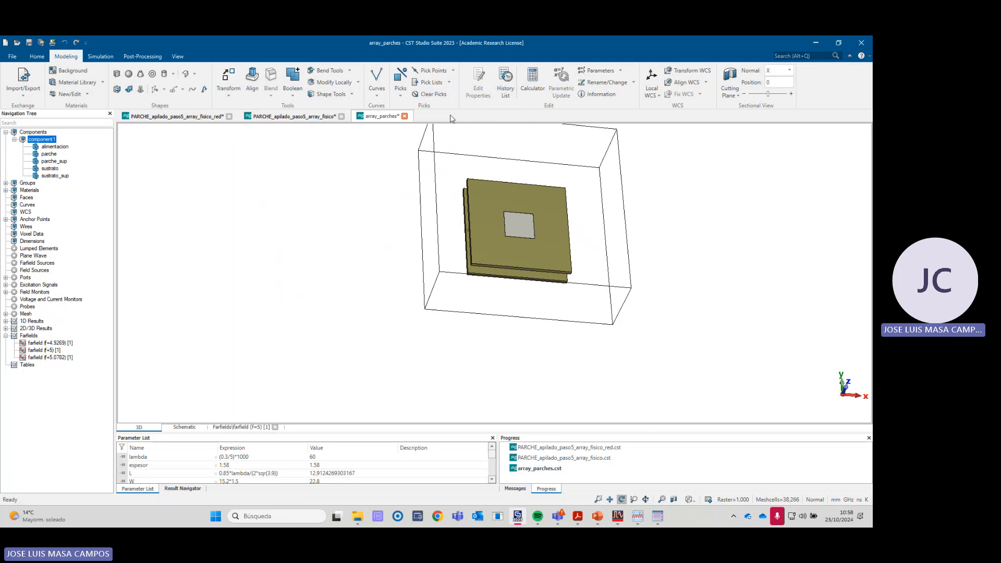
click(322, 230)
- Open the Transform settings for component1 with the Translate operation and enable Copy
click(47, 140)
right_click(47, 140)
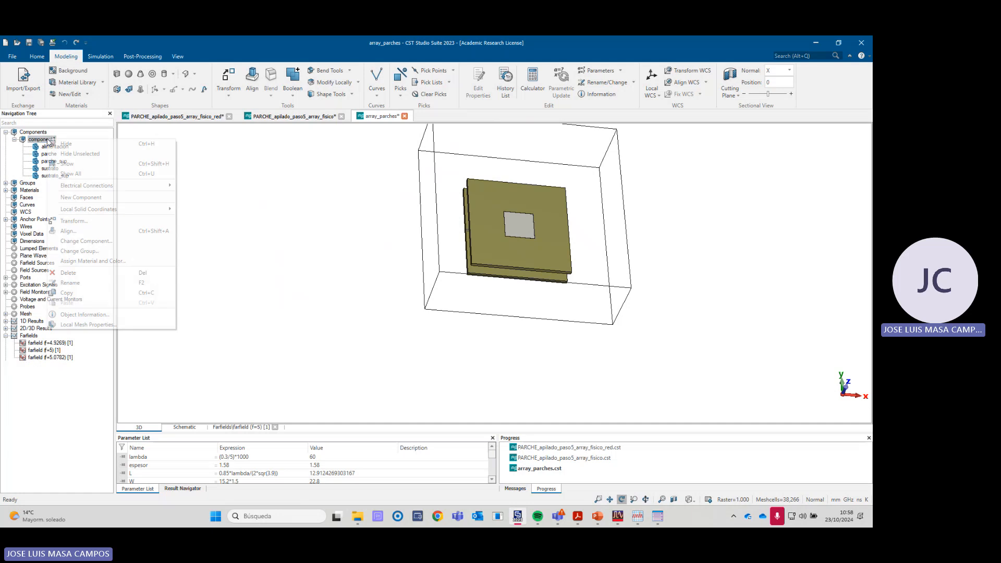
click(73, 222)
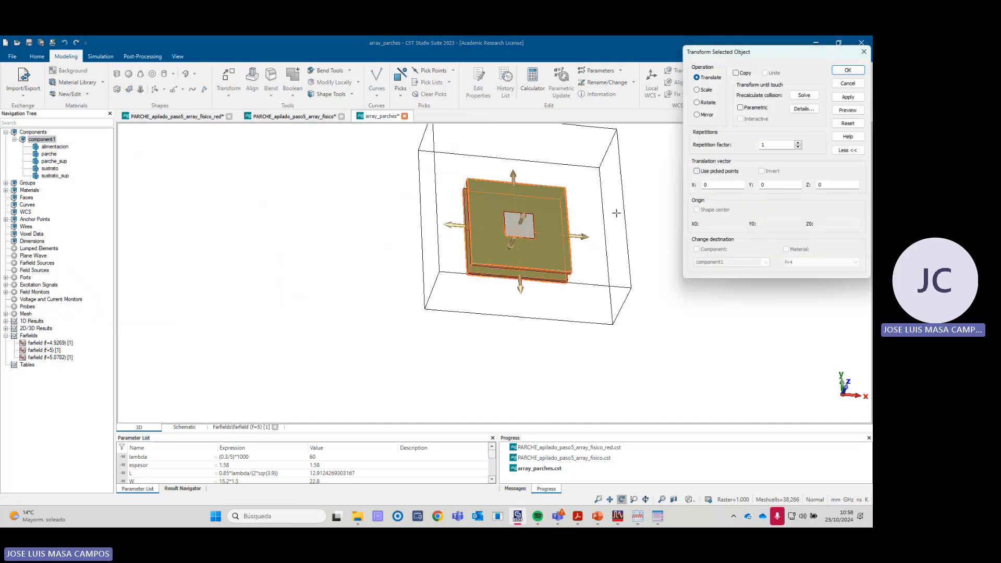
scroll(614, 198, up, 1)
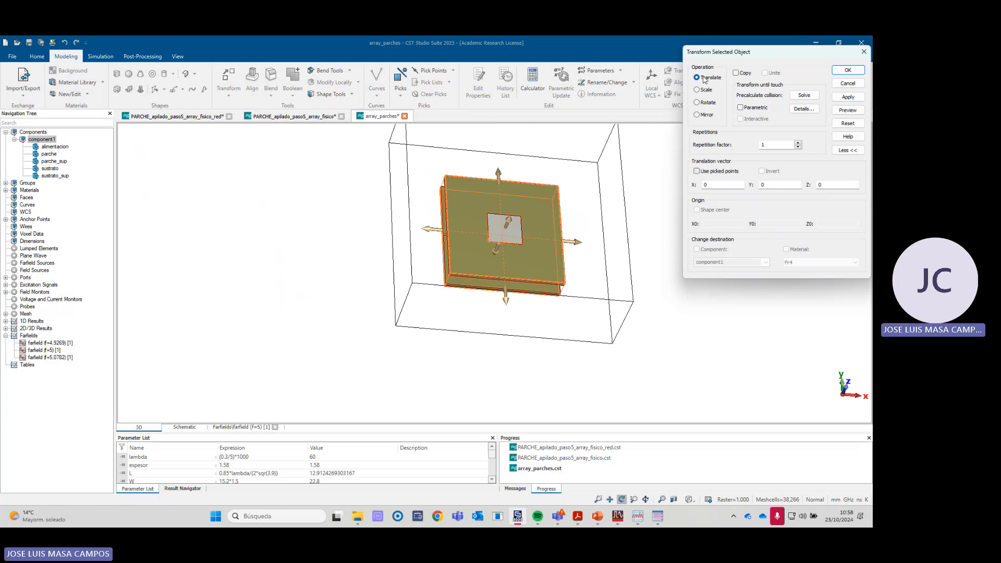
click(736, 74)
scroll(618, 212, down, 3)
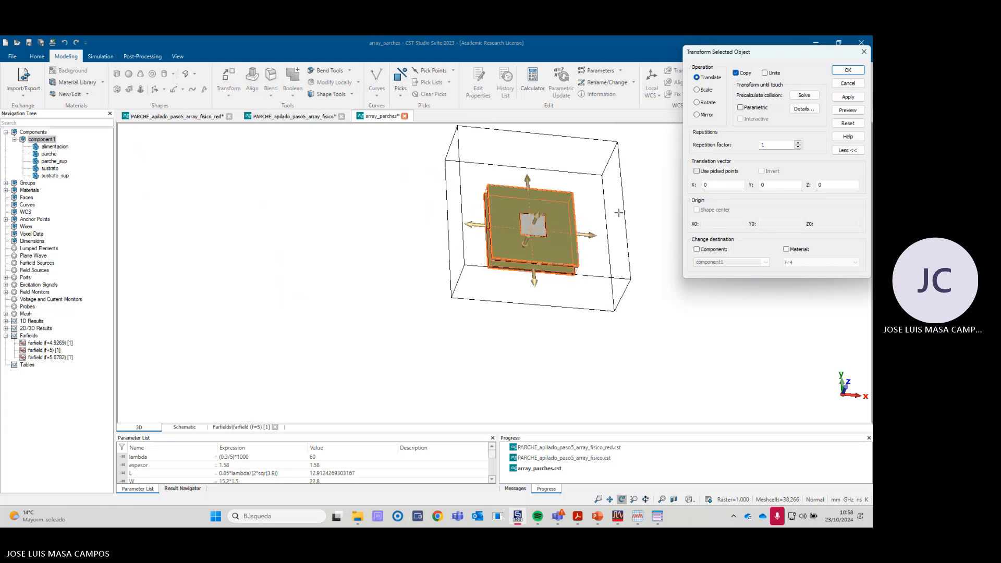
right_click(603, 180)
mouse_move(626, 218)
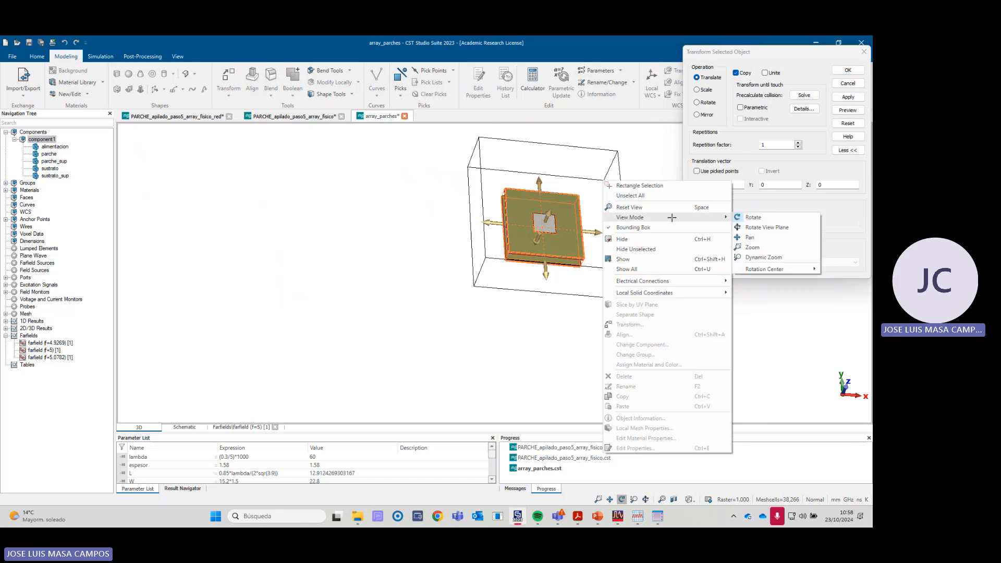
click(761, 238)
drag(632, 230, 552, 275)
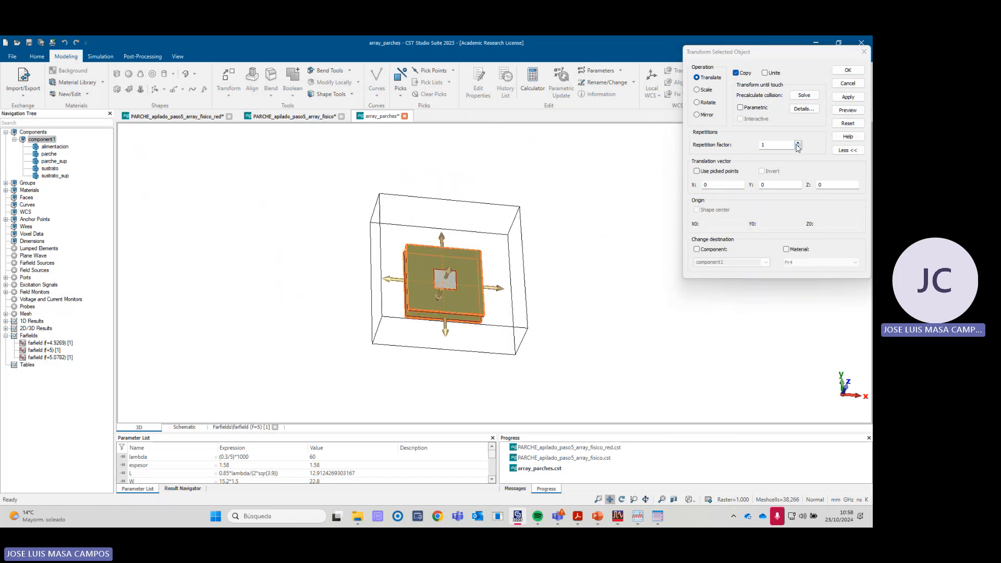
- Copy component1 with a repetition factor of 3 and a Y translation of 48, deleting current results but keeping the result cache
click(798, 144)
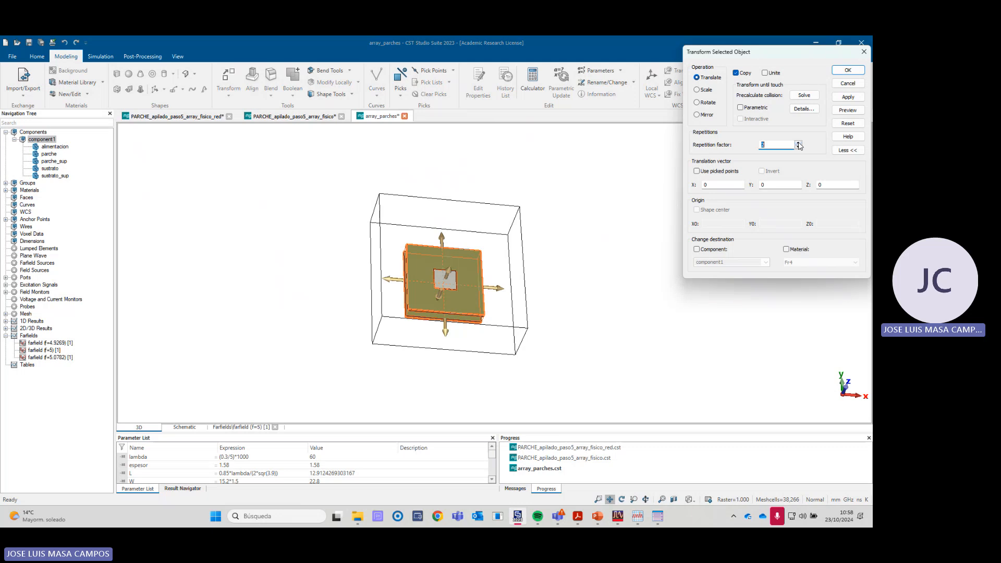
click(798, 143)
click(770, 186)
click(847, 110)
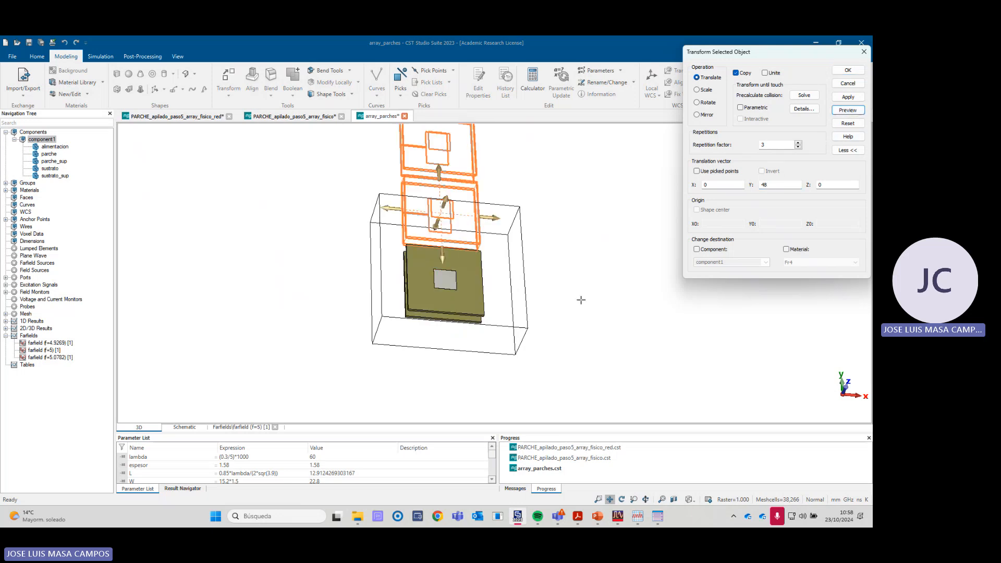
scroll(574, 300, down, 4)
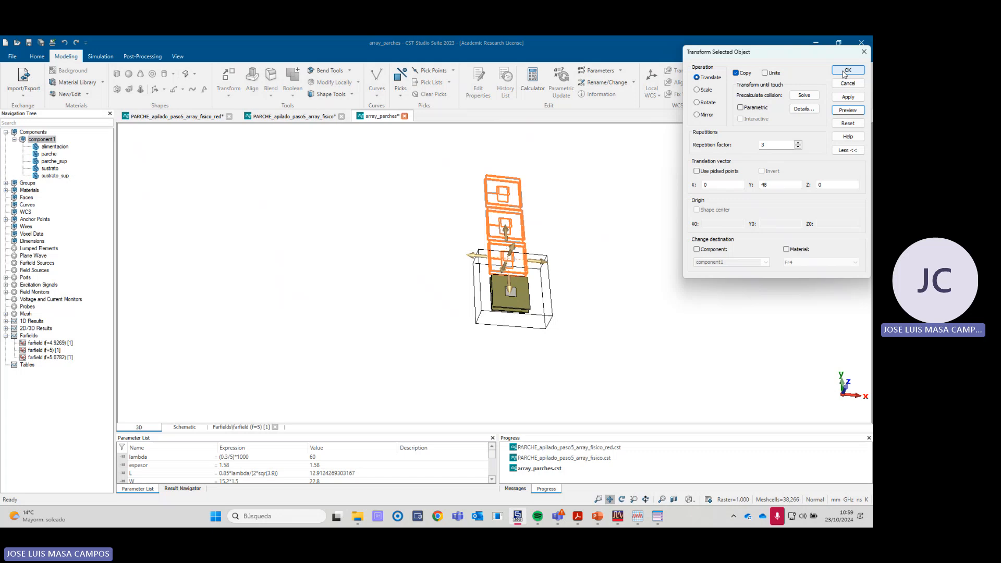
click(846, 71)
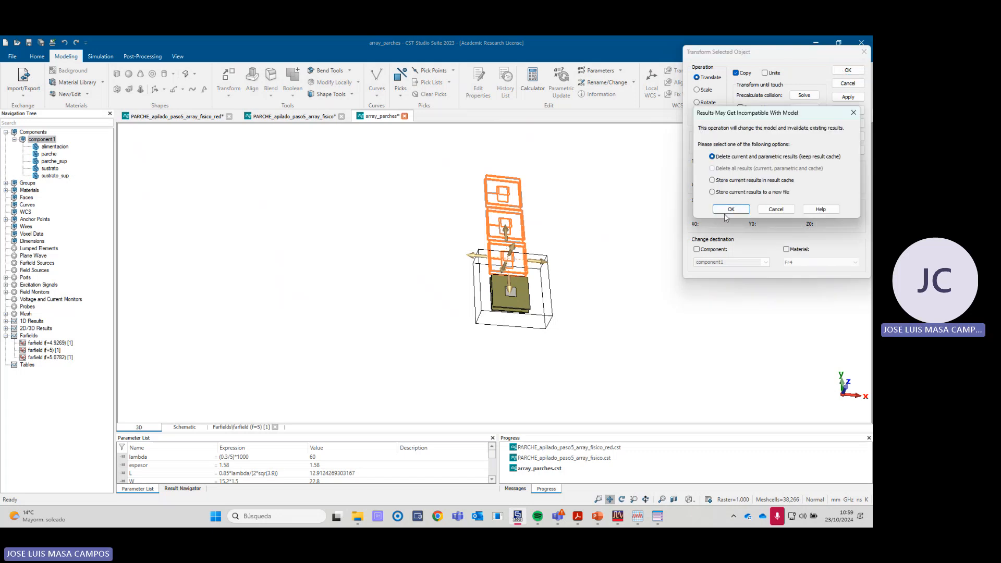
click(731, 210)
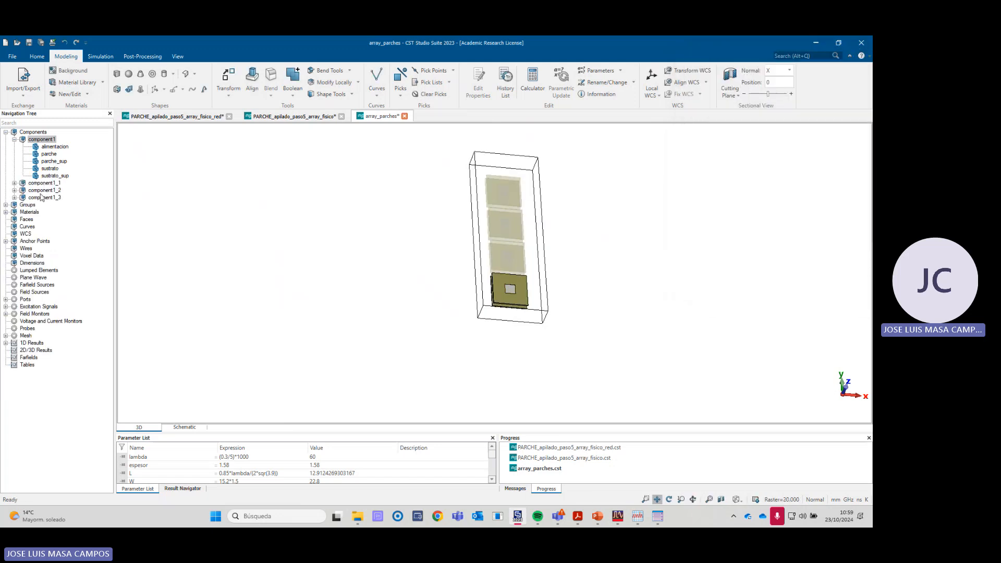
- Show all components and examine the four copied patches and the gaps between their substrates
click(14, 183)
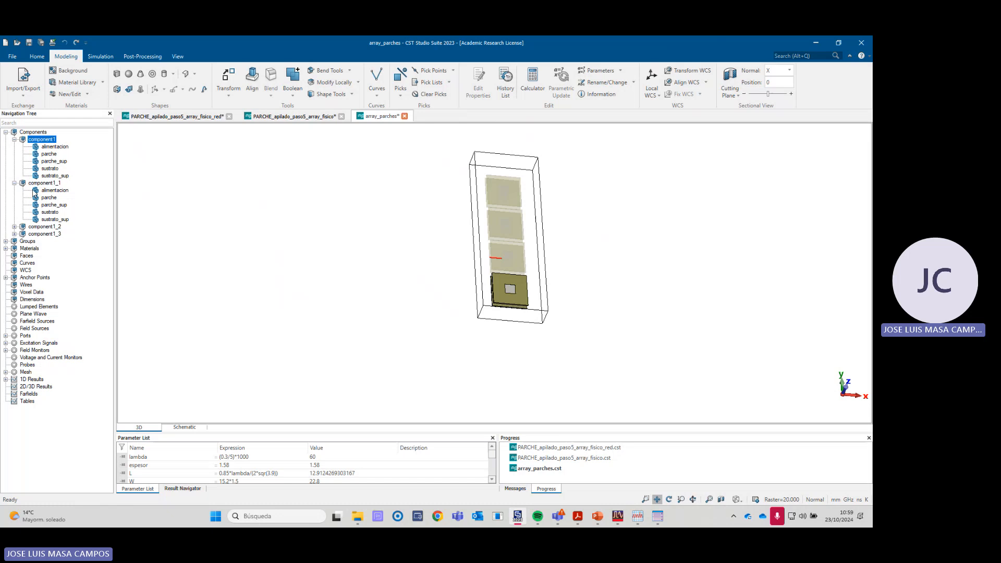
click(15, 183)
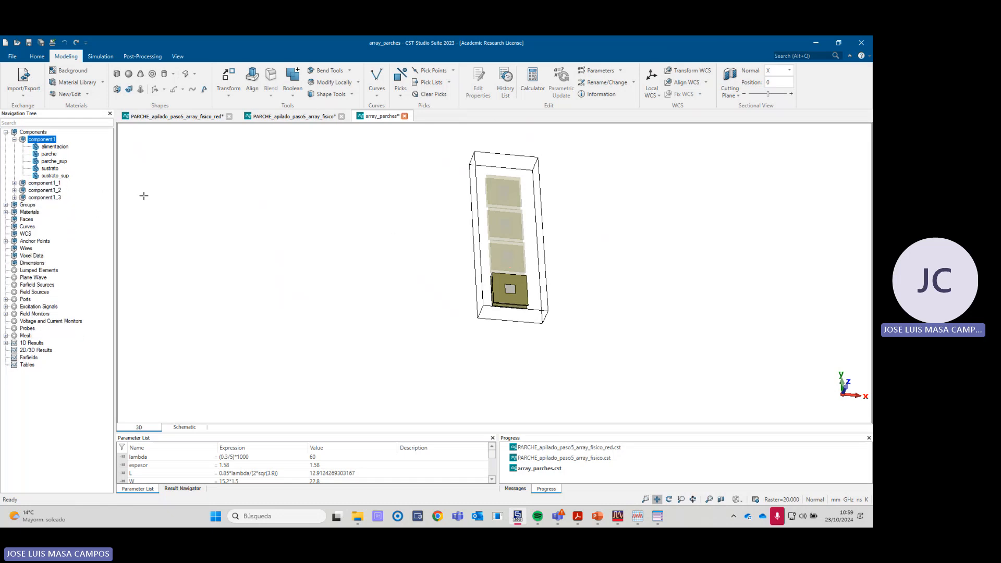
click(35, 132)
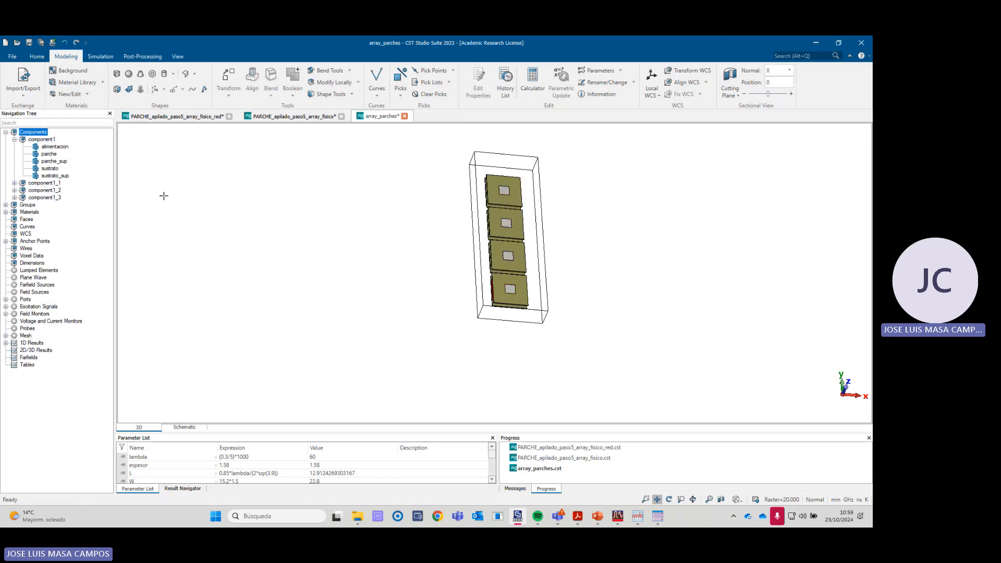
mouse_move(477, 265)
mouse_down()
mouse_move(532, 309)
mouse_move(469, 267)
mouse_up()
right_click(469, 267)
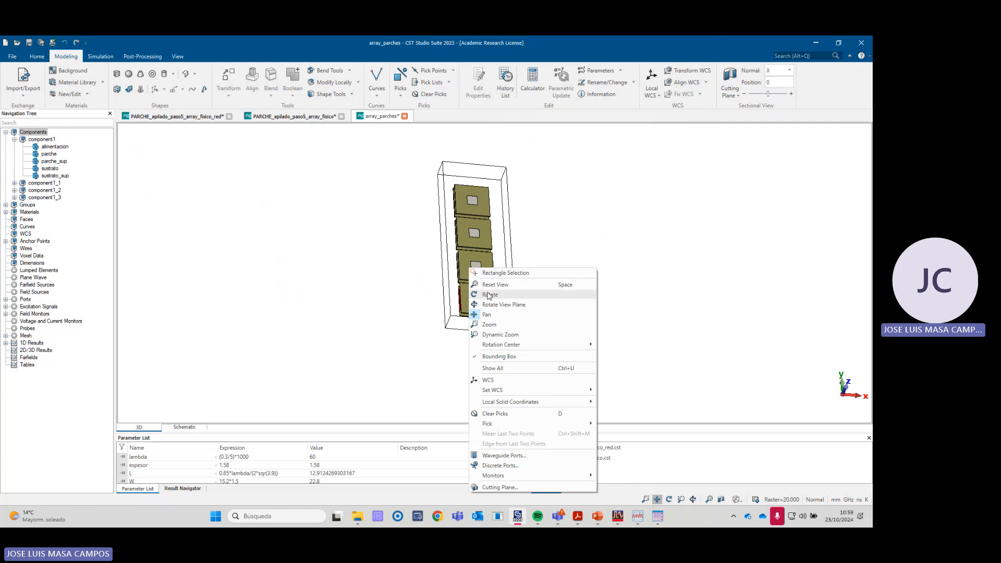
click(489, 295)
drag(423, 321, 513, 309)
scroll(467, 289, up, 5)
drag(516, 310, 474, 309)
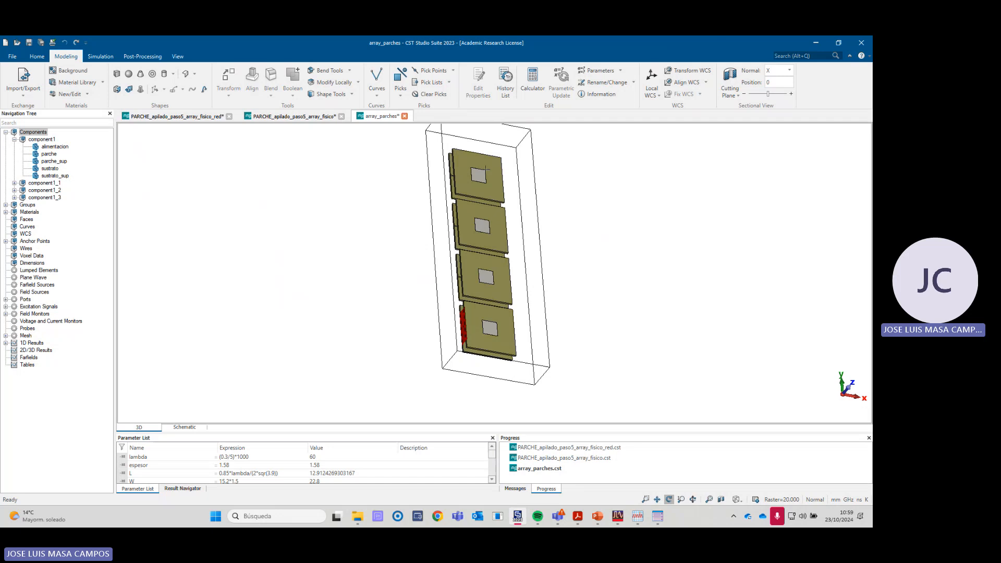
drag(484, 295, 479, 338)
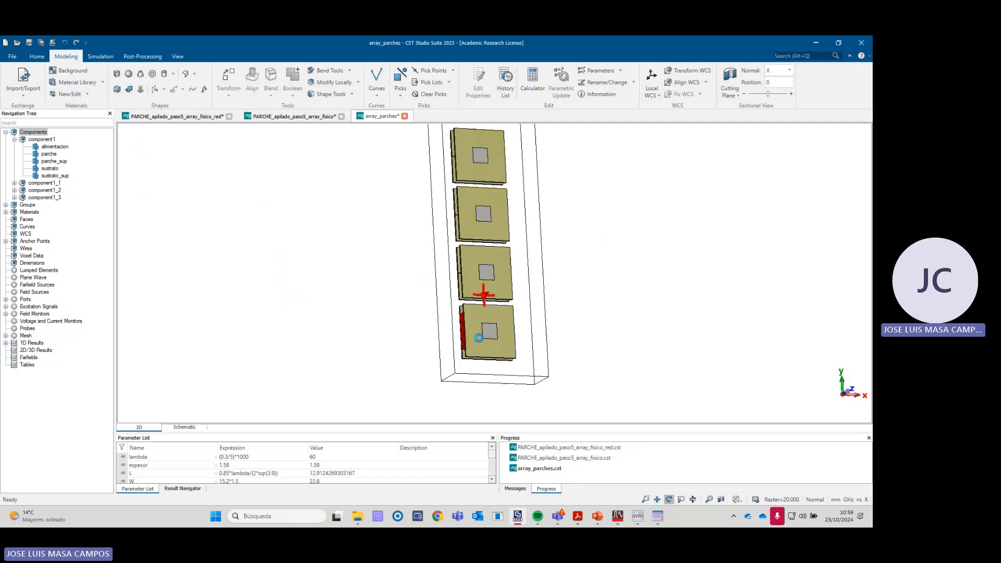
scroll(463, 306, up, 4)
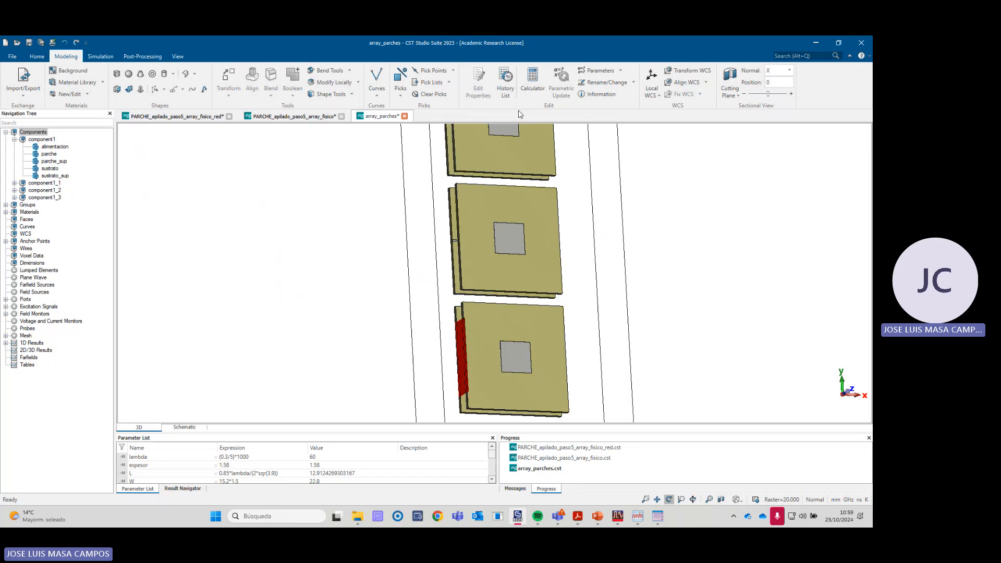
- Edit the component1 translate operation in the history list, set its Y vector value to 35, and update the model
click(506, 82)
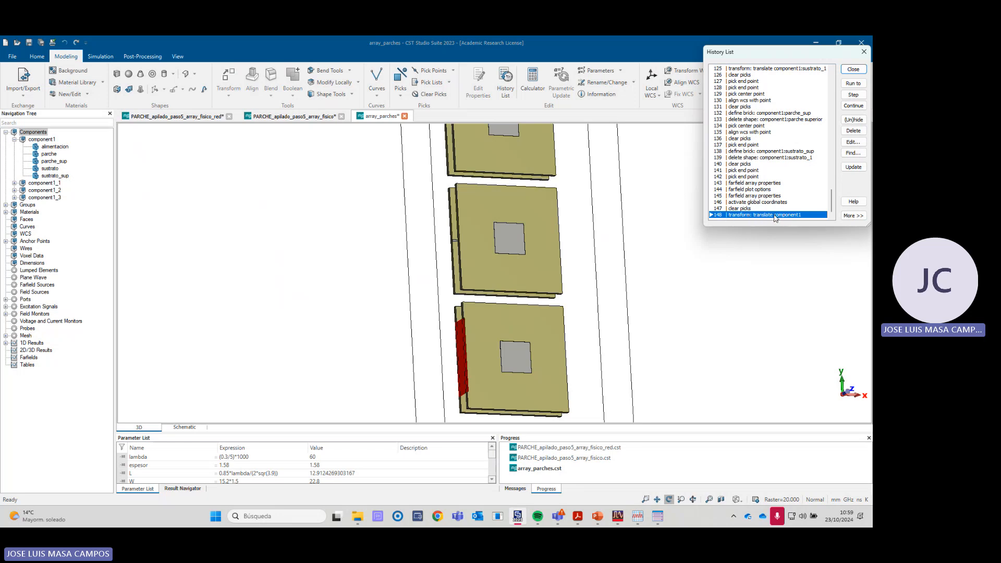
click(854, 142)
click(740, 103)
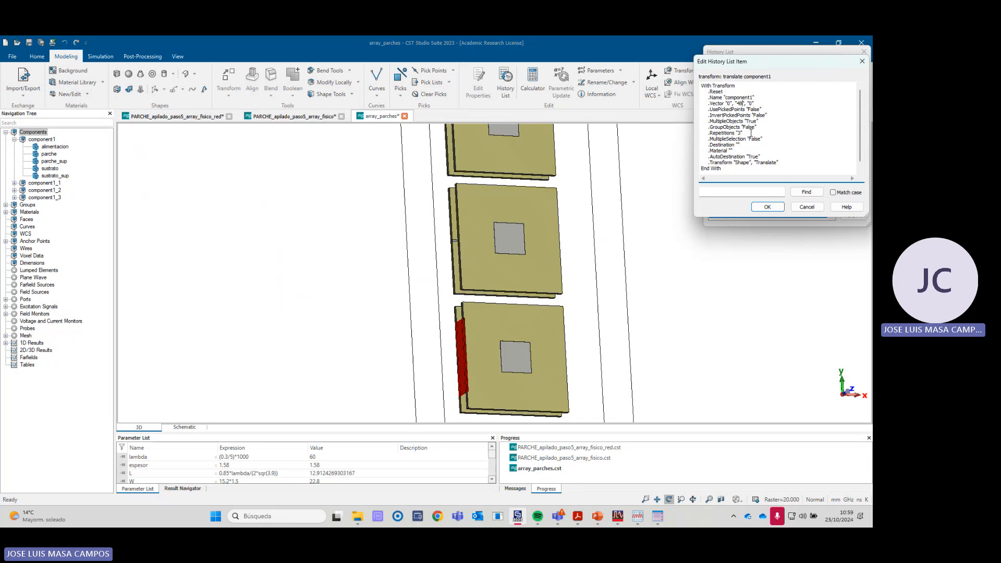
key(BackSpace)
text(35)
click(770, 209)
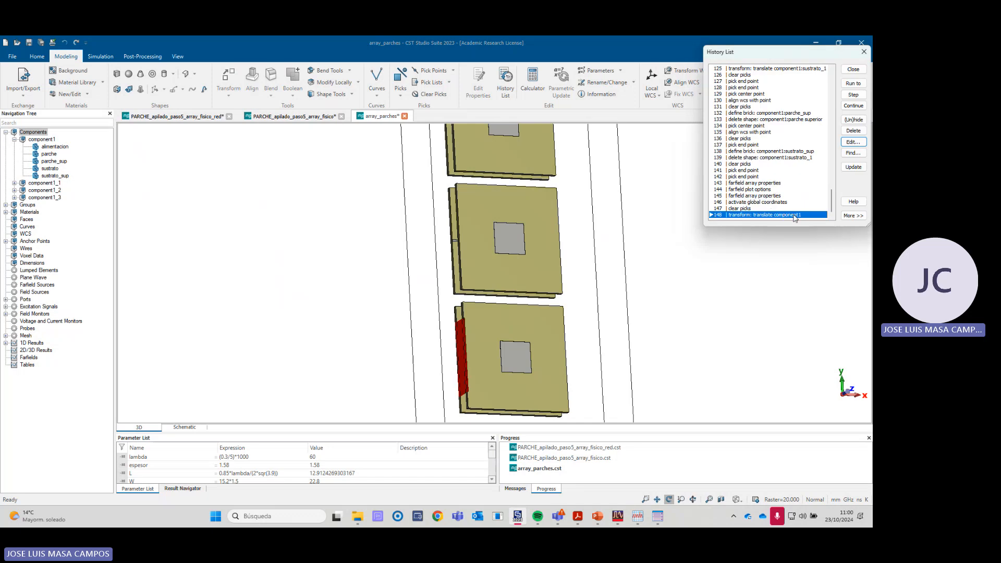
click(854, 167)
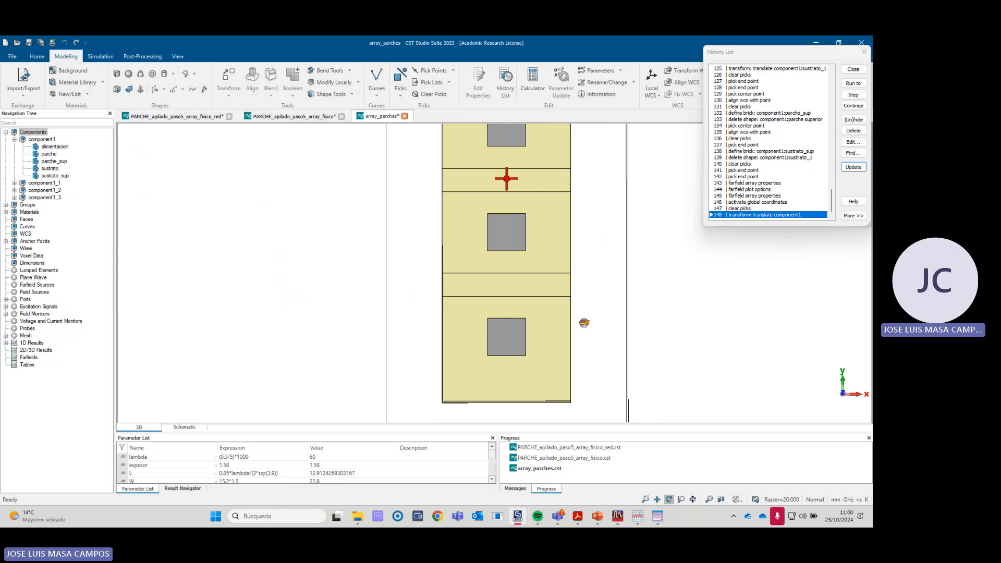
mouse_move(584, 322)
mouse_down()
mouse_move(631, 310)
mouse_move(605, 317)
mouse_move(628, 324)
mouse_move(566, 322)
mouse_up()
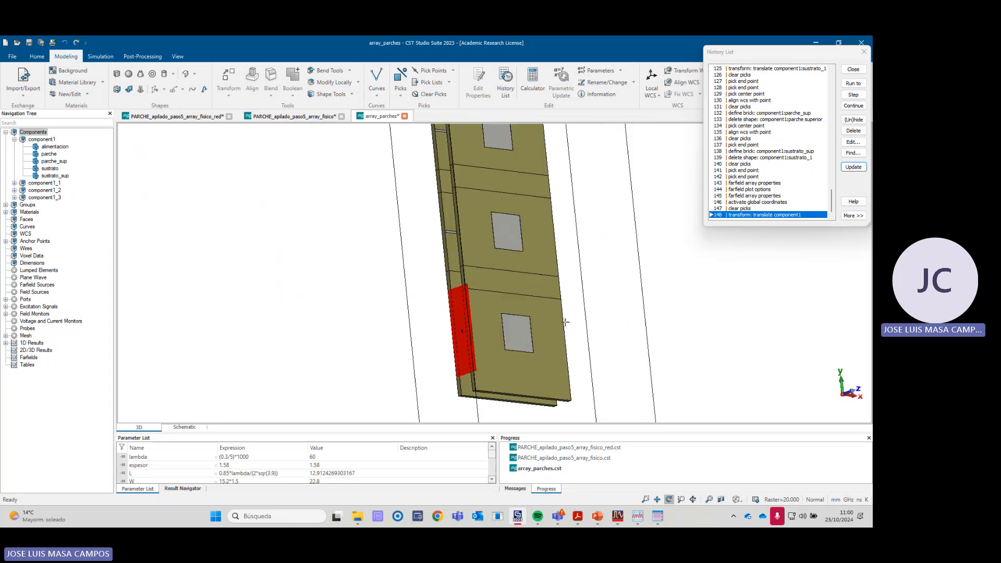
click(857, 72)
key(space)
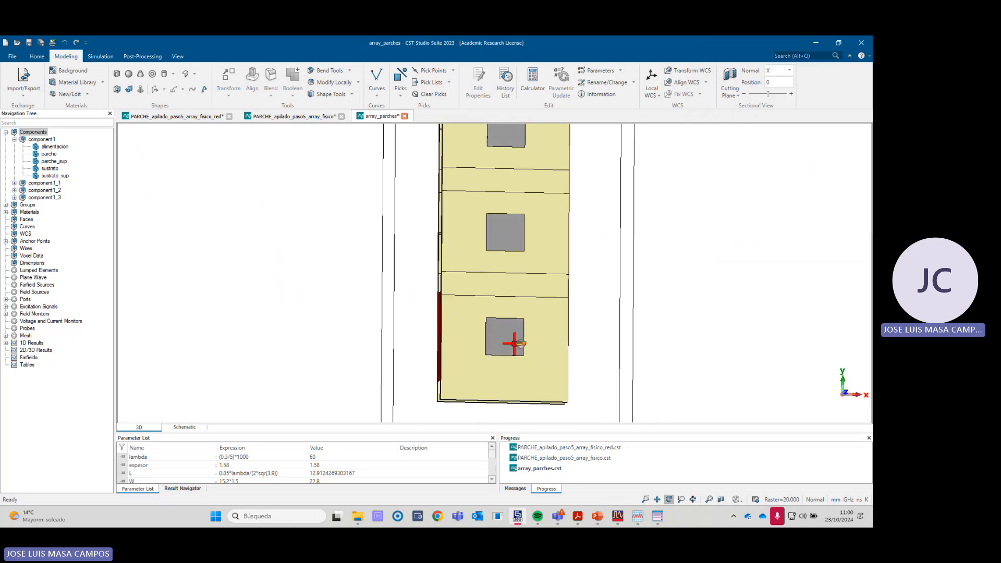
drag(520, 343, 565, 346)
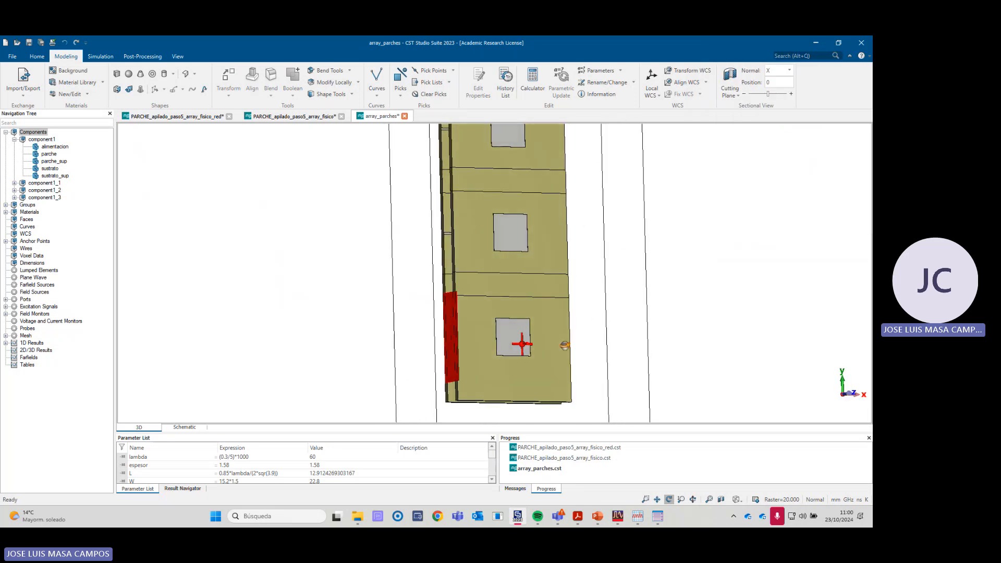
mouse_move(463, 251)
mouse_down()
mouse_move(469, 259)
mouse_move(467, 250)
mouse_up()
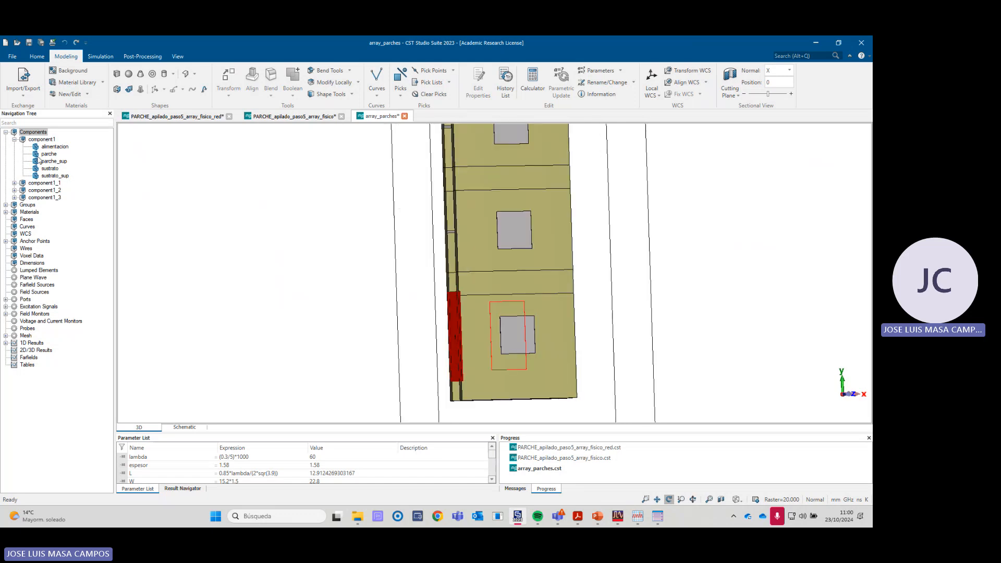
- Unite the sustrato_sup solids of component1, component1_1, component1_2 and component1_3 with a Boolean Add
click(14, 183)
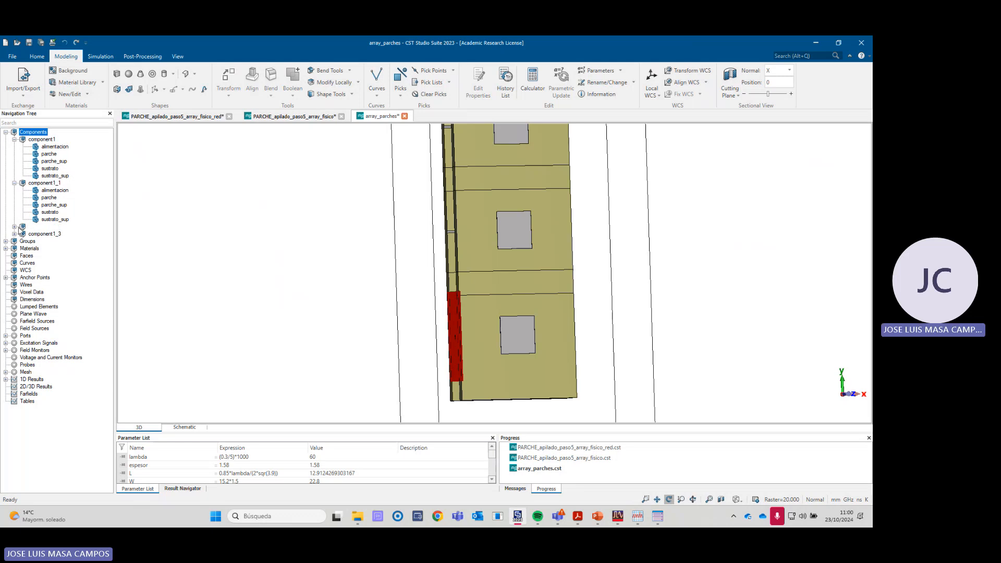
click(15, 227)
click(15, 270)
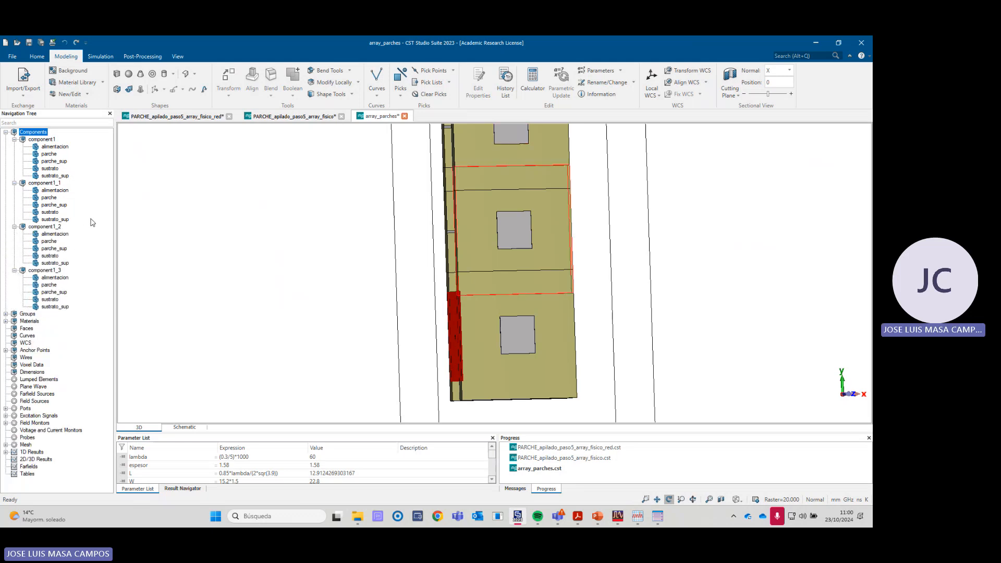
click(55, 176)
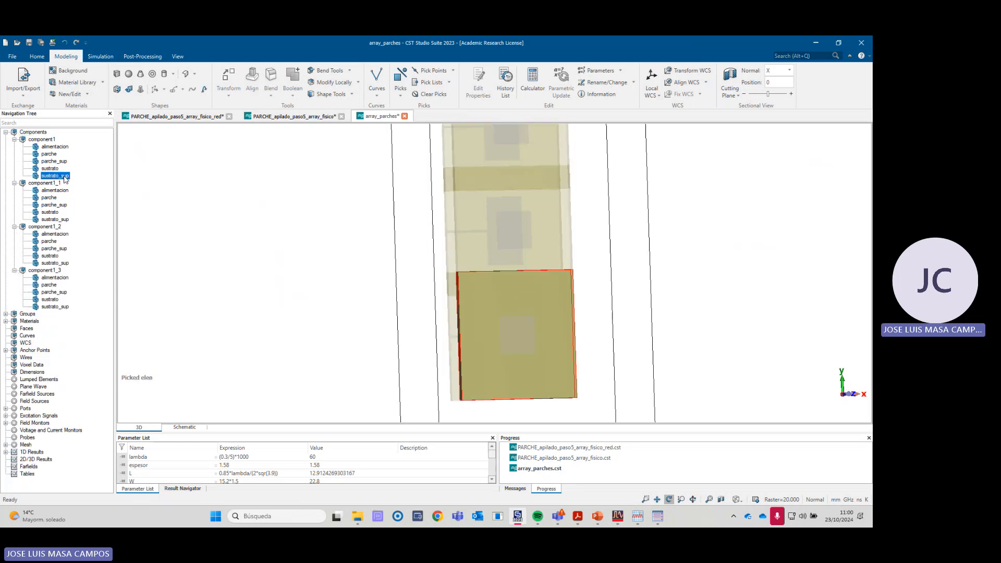
ctrl+click(63, 219)
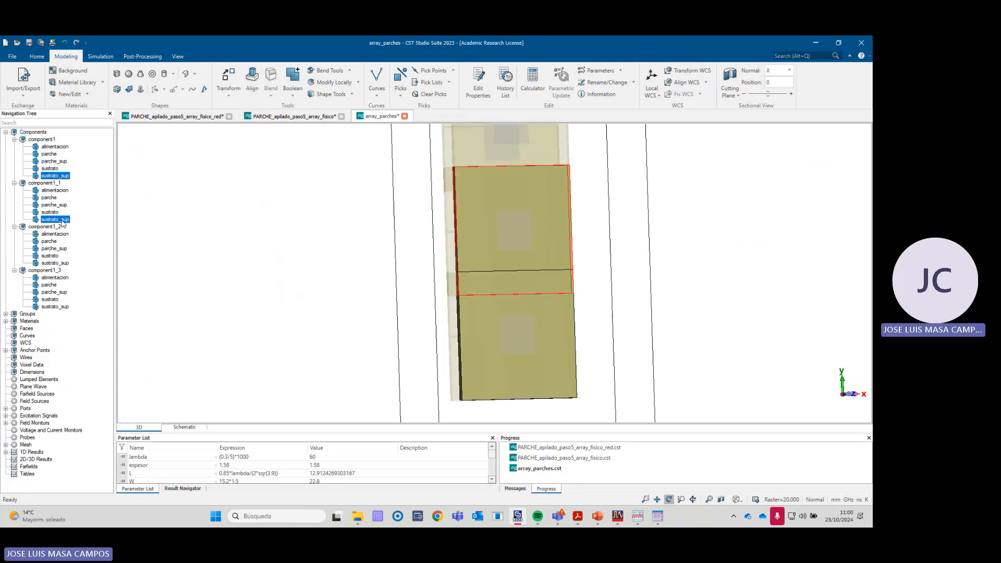
ctrl+click(56, 263)
ctrl+click(59, 307)
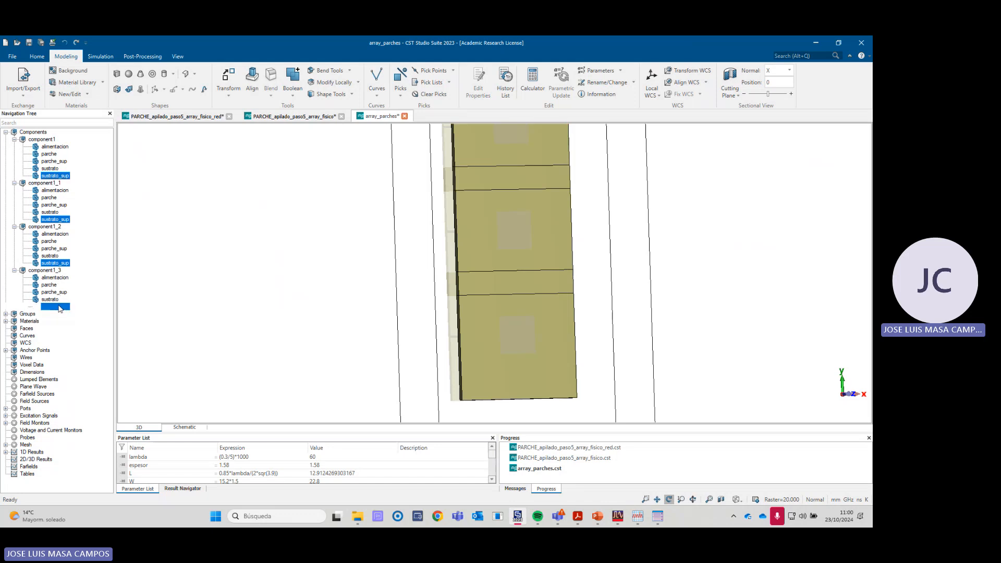
scroll(475, 259, down, 4)
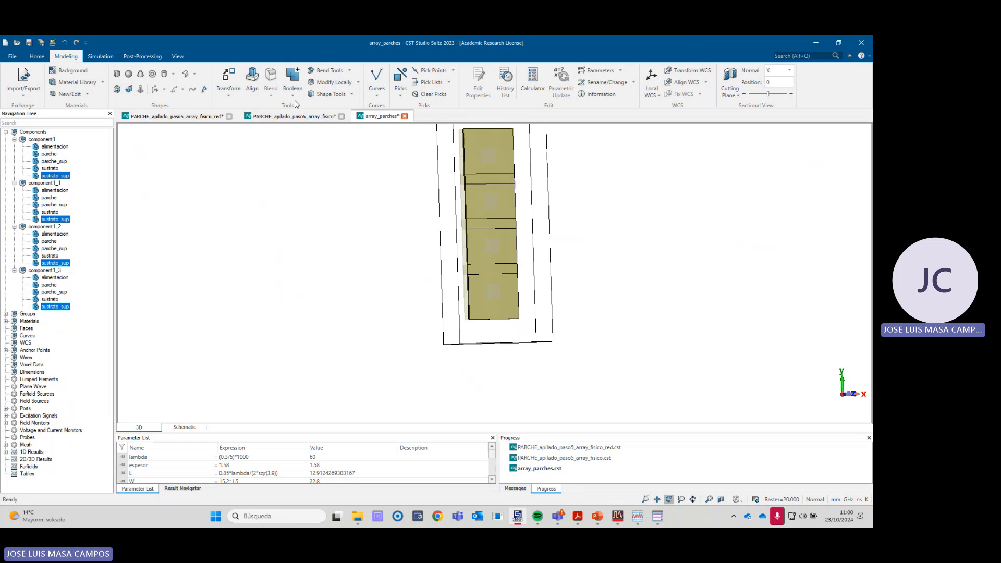
click(295, 98)
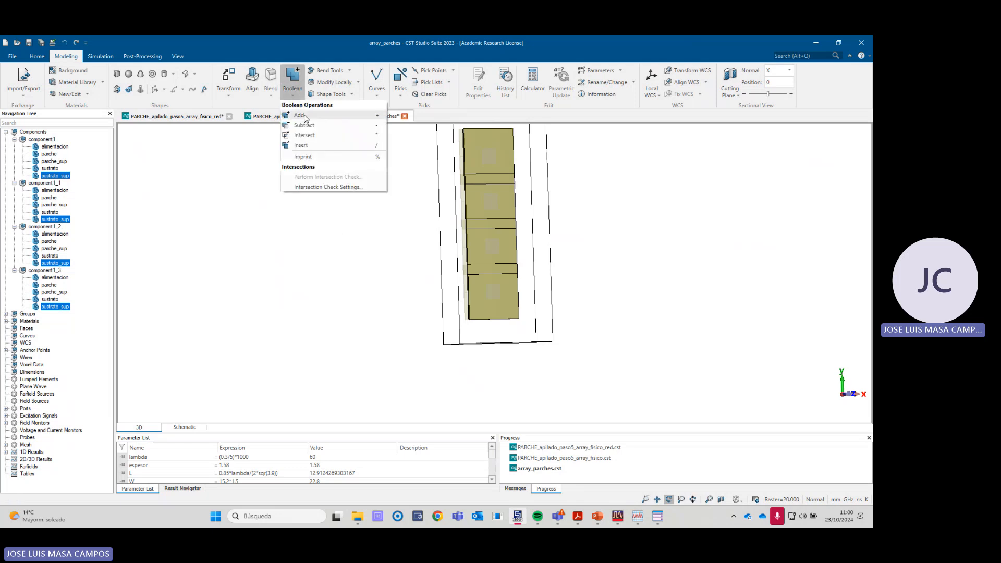
click(301, 115)
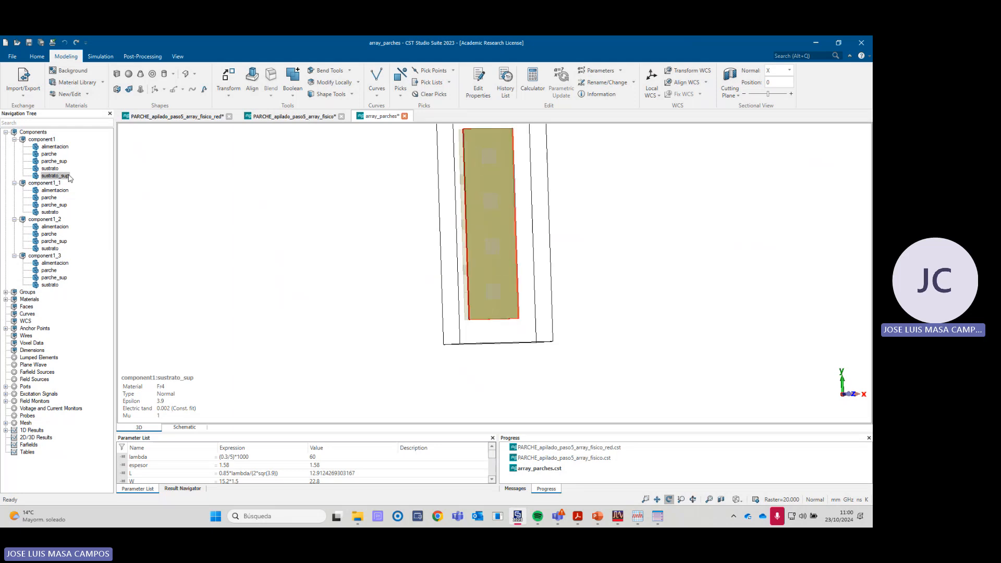
- Show all components and examine the united upper substrate and the lower substrates beside the port
click(32, 132)
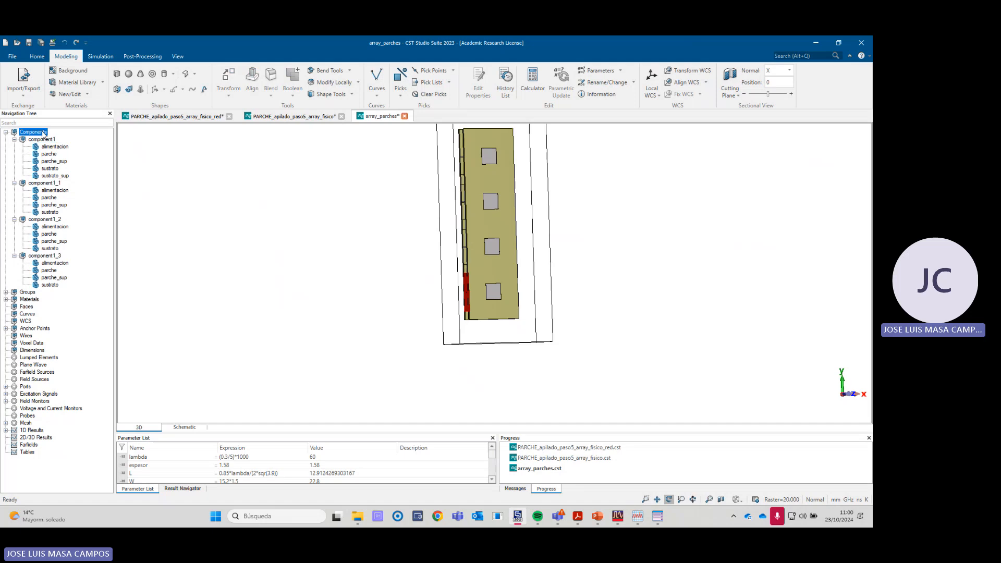
drag(363, 230, 478, 256)
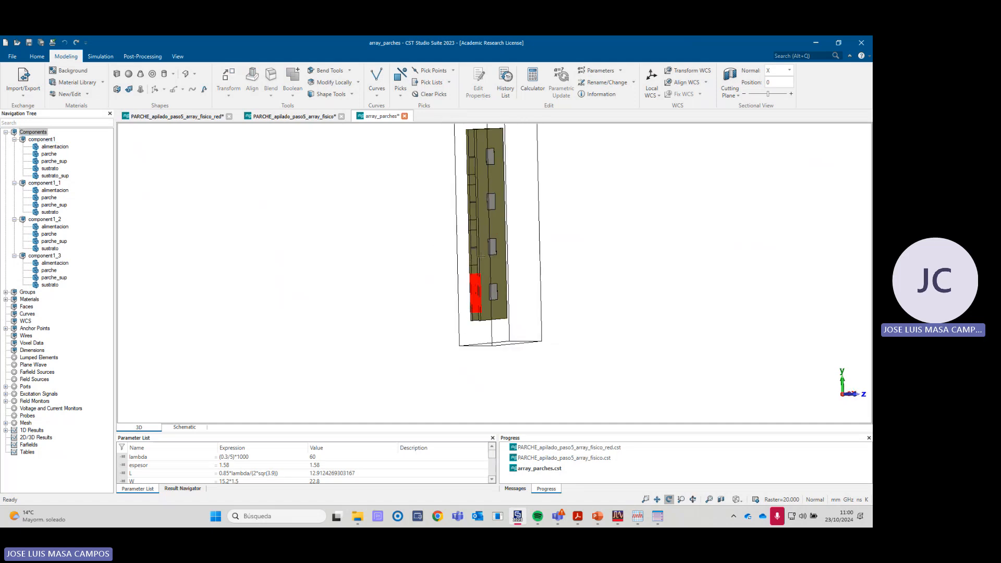
drag(474, 304, 398, 298)
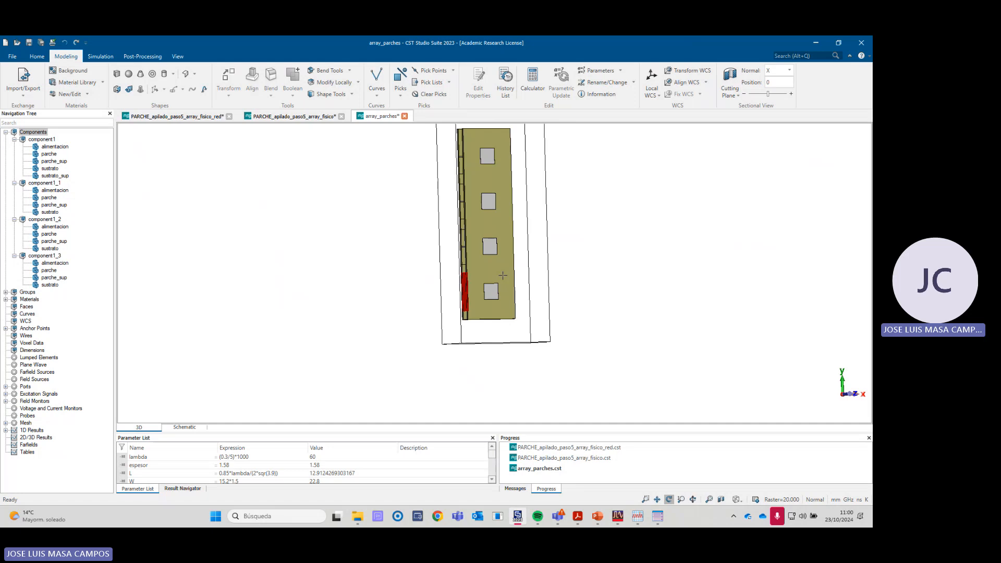
drag(459, 277, 520, 274)
scroll(479, 270, up, 5)
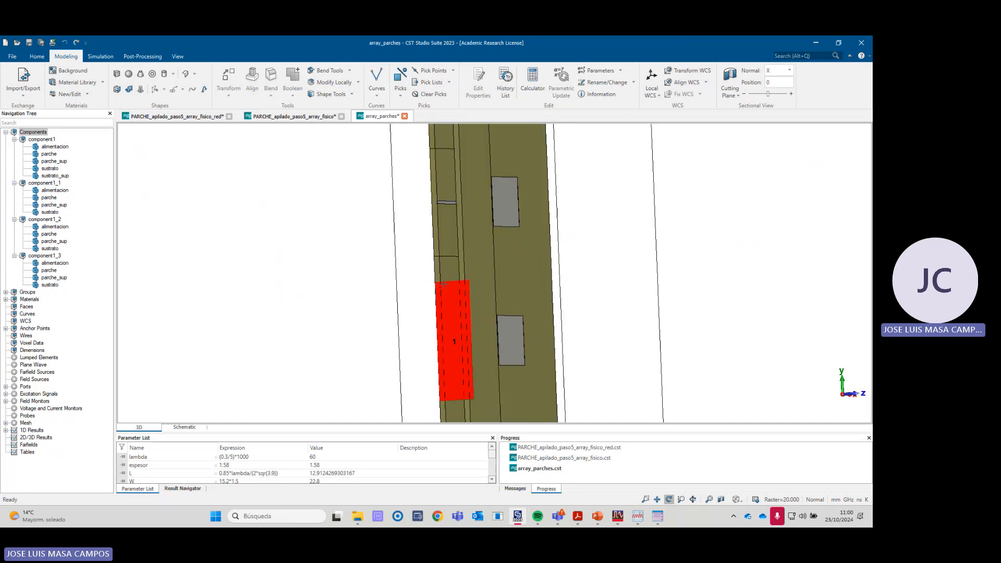
drag(437, 277, 423, 256)
scroll(453, 256, down, 4)
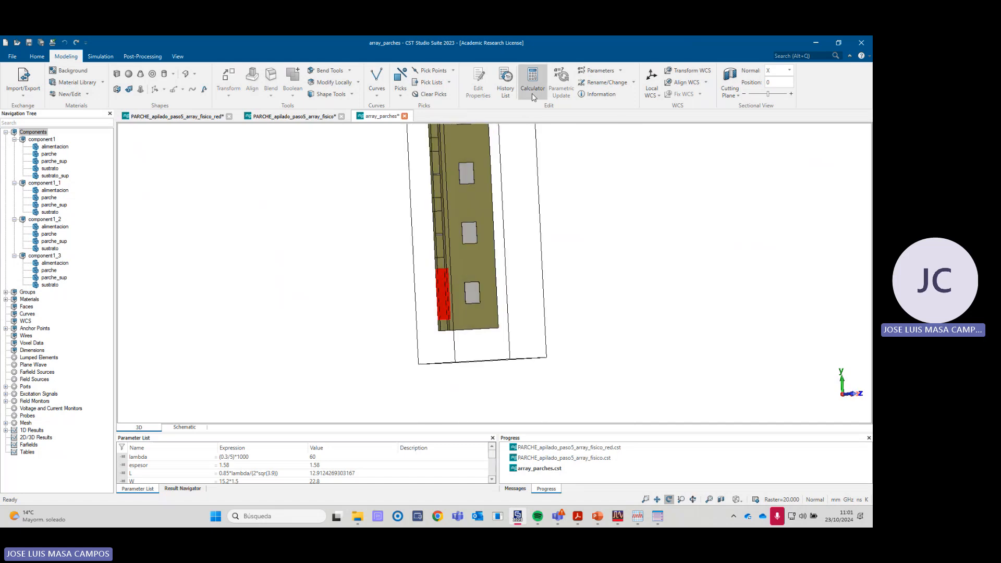
- Delete the three Boolean add operations of the upper substrates from the history list and update the model
click(505, 88)
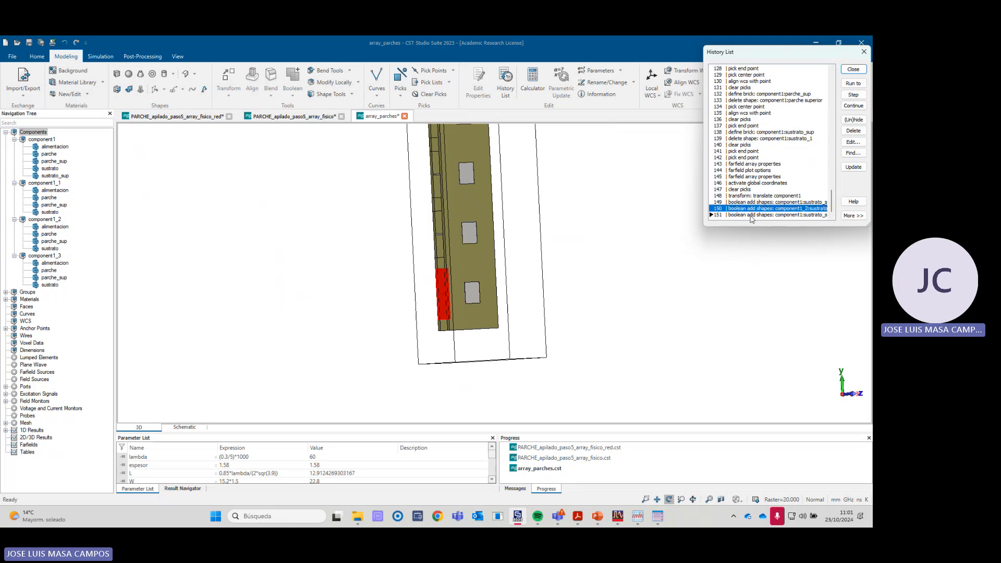
click(744, 204)
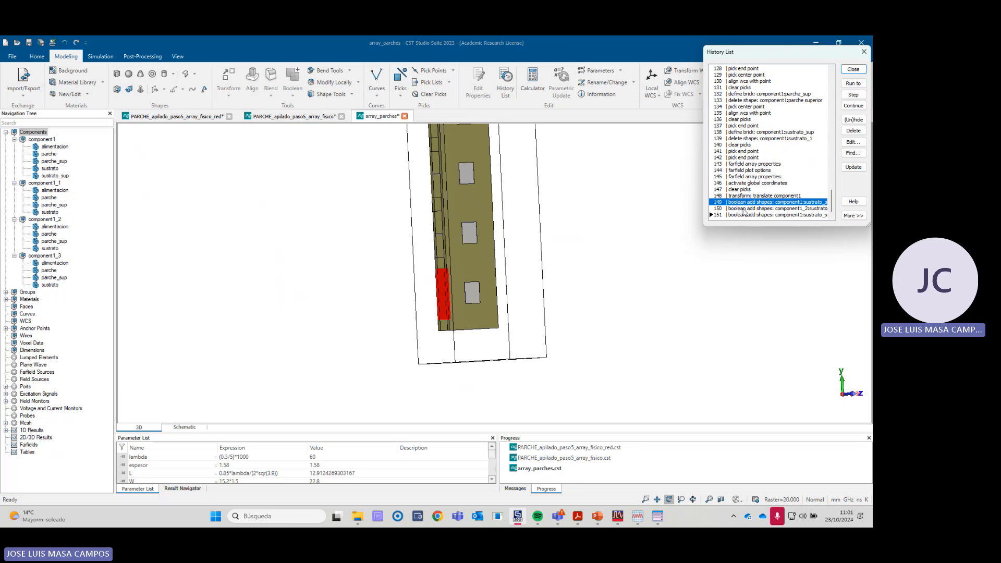
shift+click(746, 215)
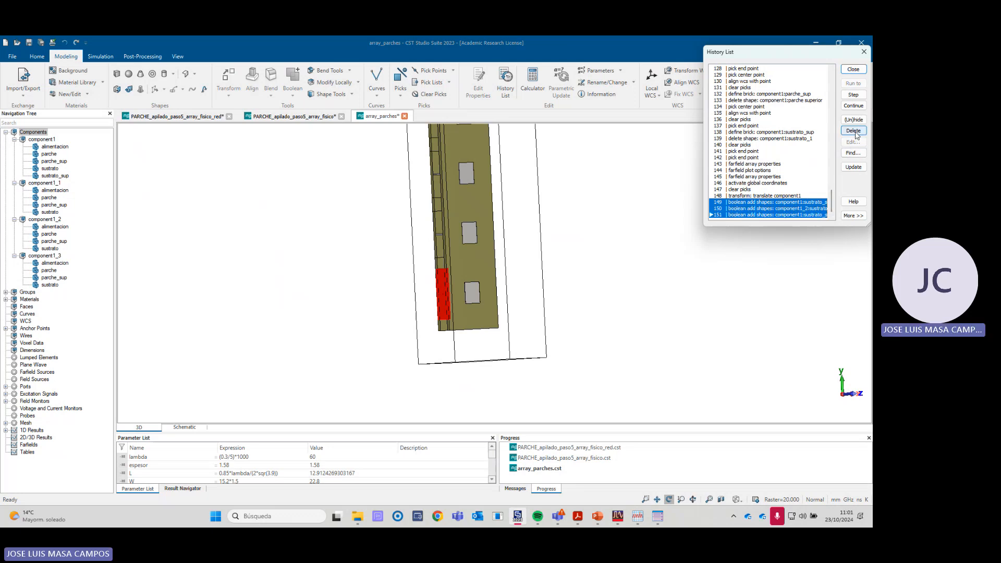
click(854, 131)
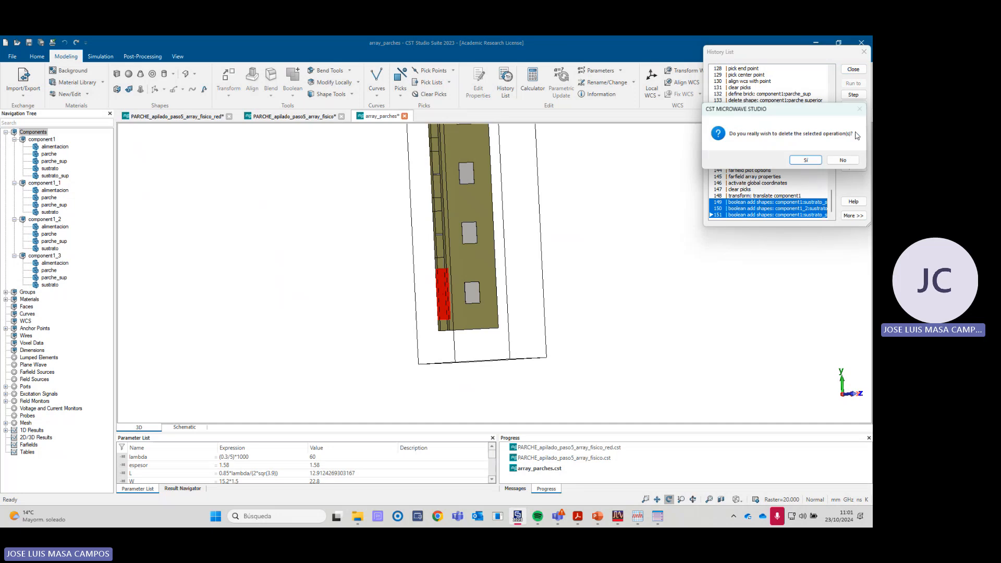
click(801, 163)
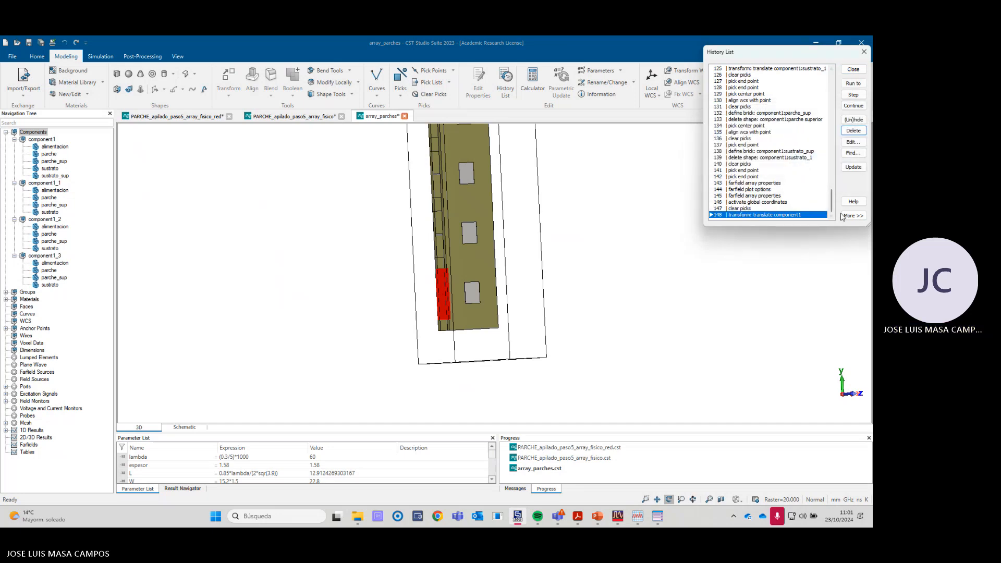
click(853, 167)
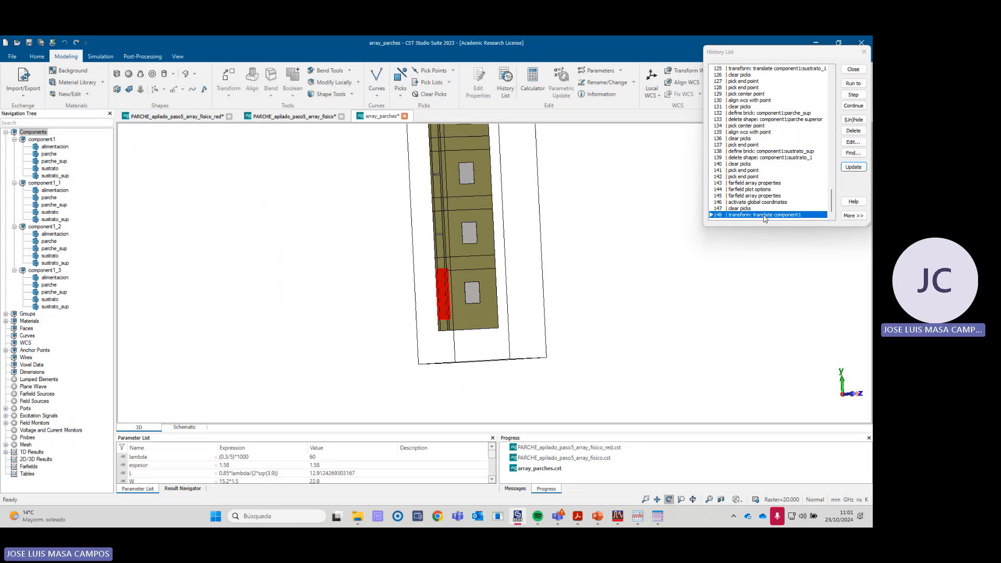
- Edit the component1 translate operation in the history list, setting its Y vector value to 48, and update the model
click(853, 142)
click(742, 104)
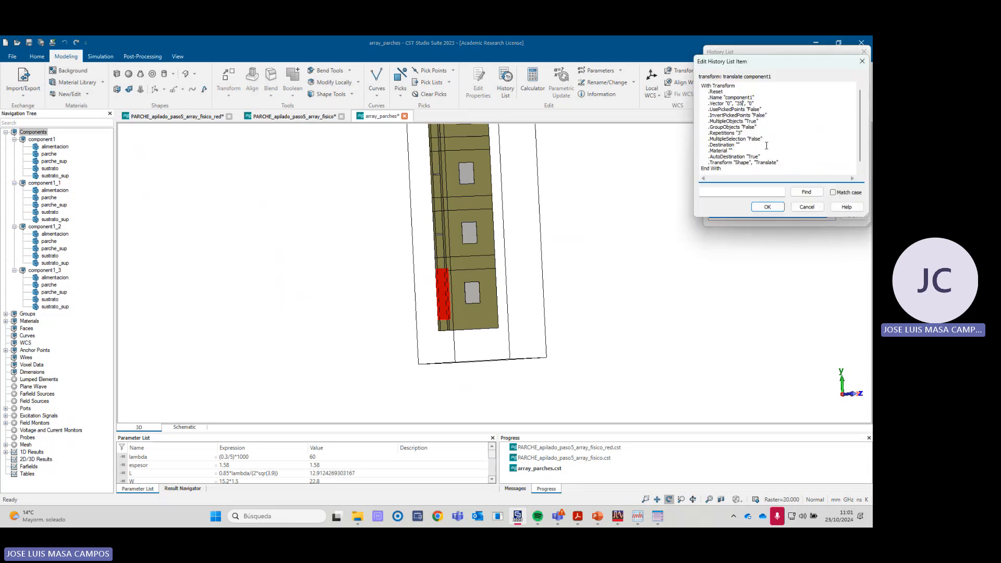
key(BackSpace)
key(BackSpace)
text(48)
click(767, 207)
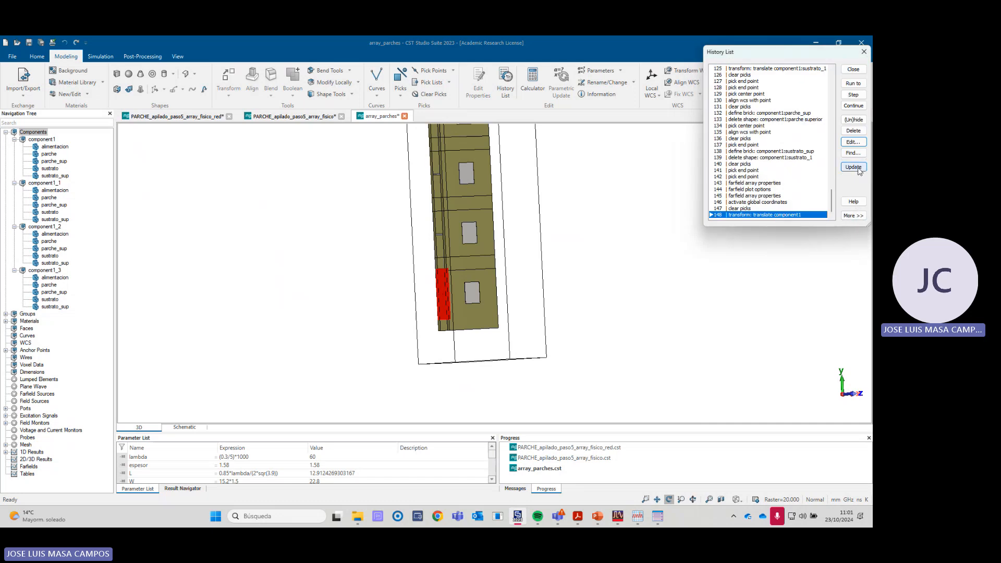
click(858, 169)
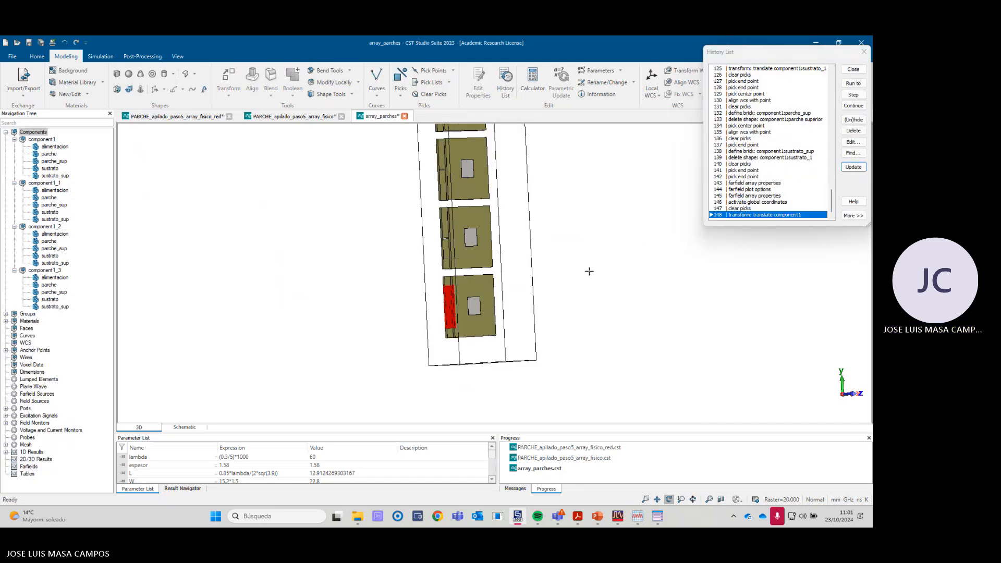
click(864, 51)
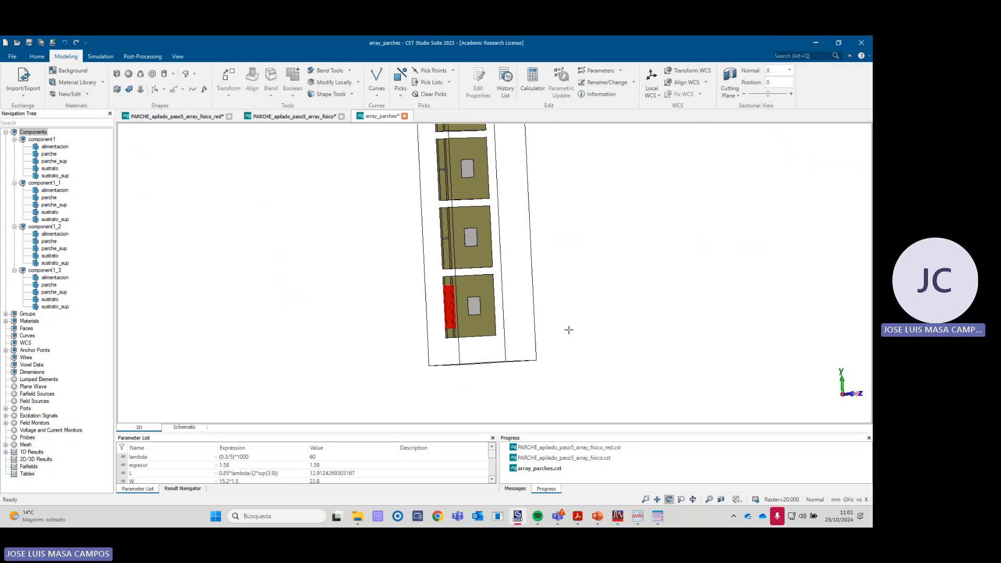
- Copy port1 by translation with a repetition factor of 3 and a Y vector of 48, previewing the copies before applying them
mouse_move(569, 329)
mouse_down()
mouse_move(493, 315)
mouse_move(446, 342)
mouse_move(472, 306)
mouse_move(436, 238)
mouse_move(529, 338)
mouse_up()
right_click(473, 287)
click(496, 336)
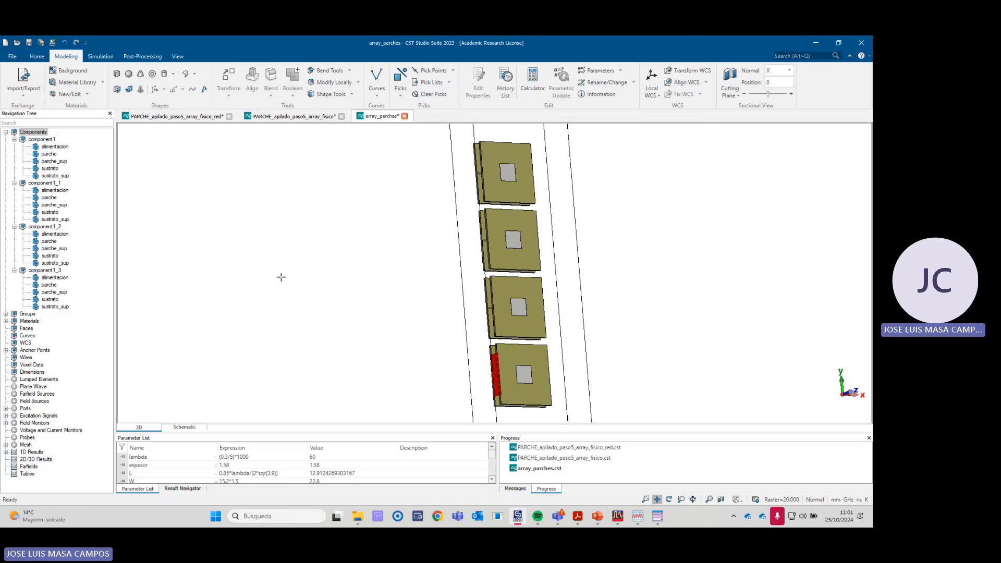
click(7, 408)
click(38, 415)
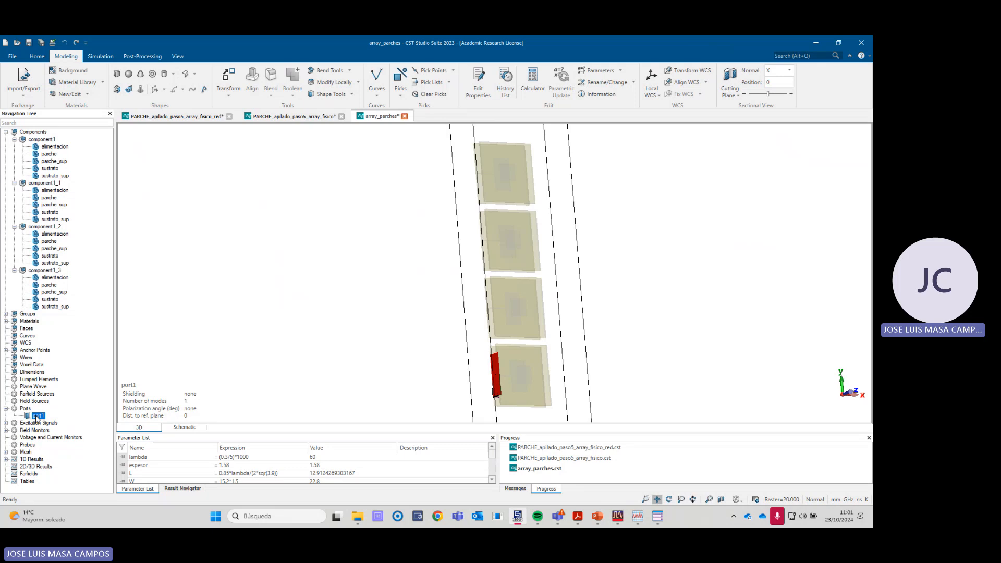
right_click(37, 416)
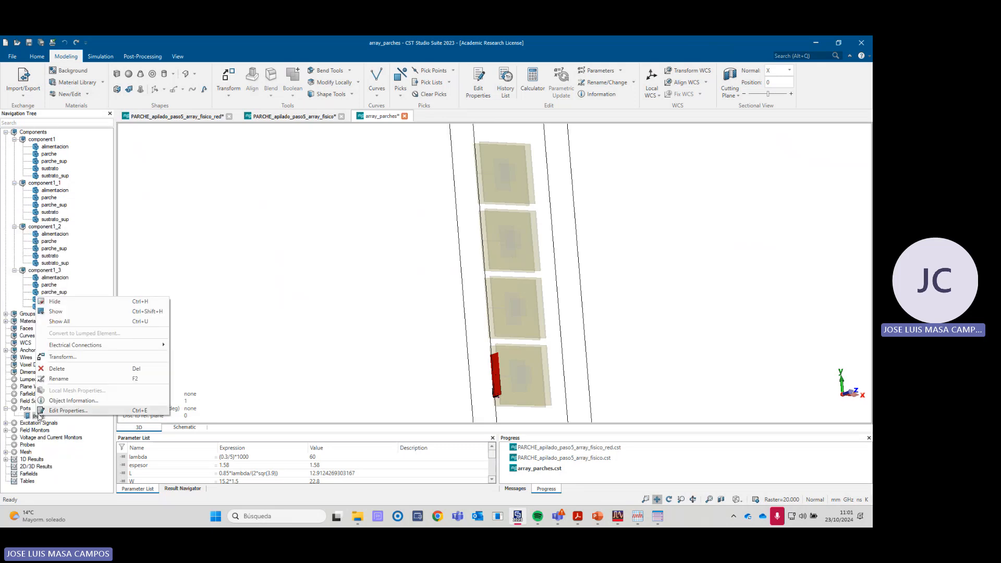
click(63, 362)
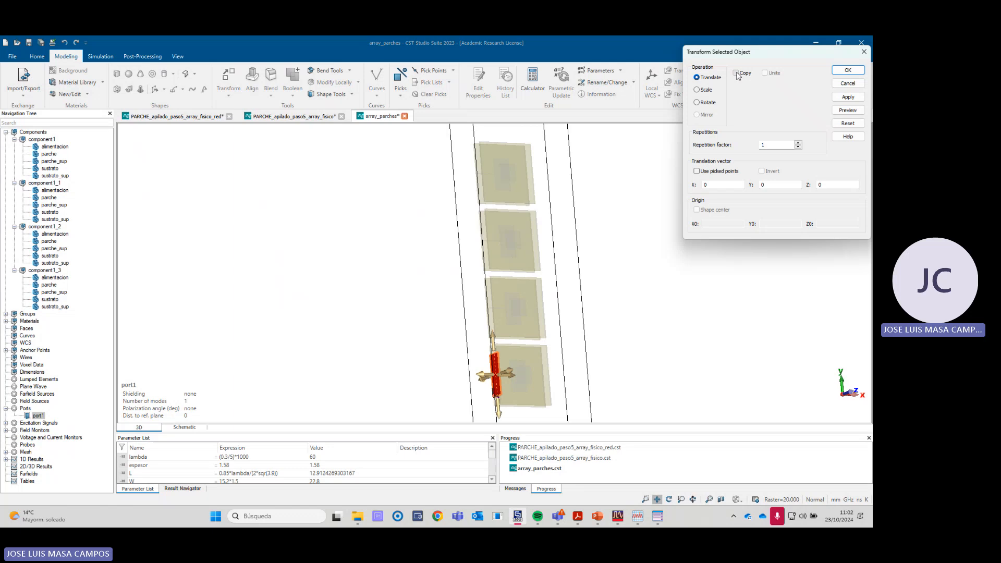
click(736, 73)
click(798, 143)
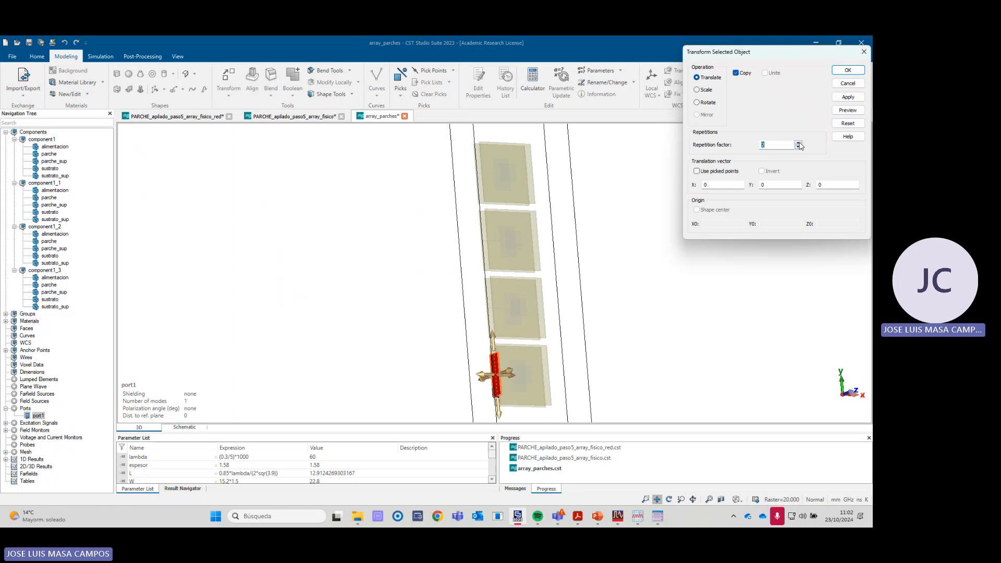
double_click(774, 186)
click(848, 111)
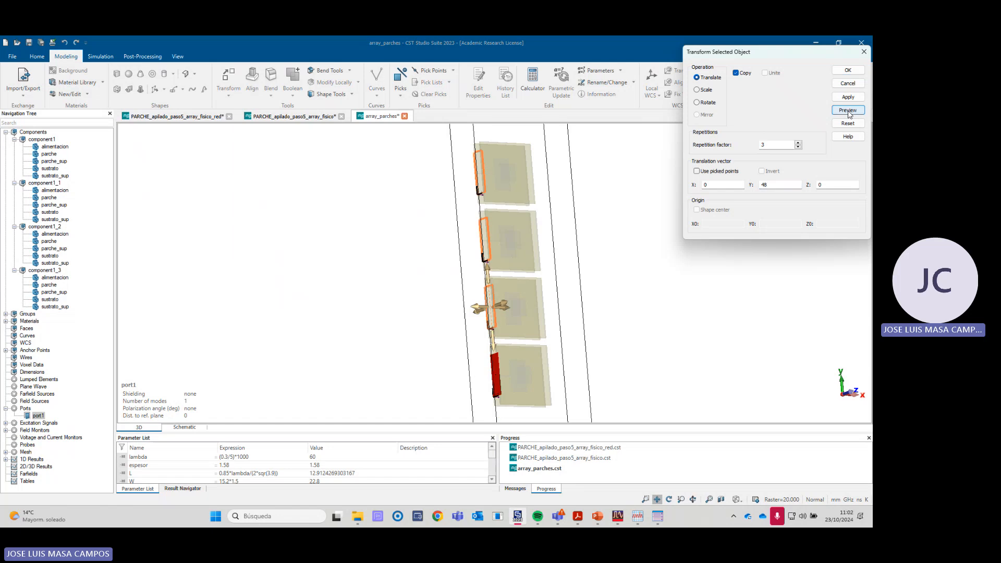
click(848, 71)
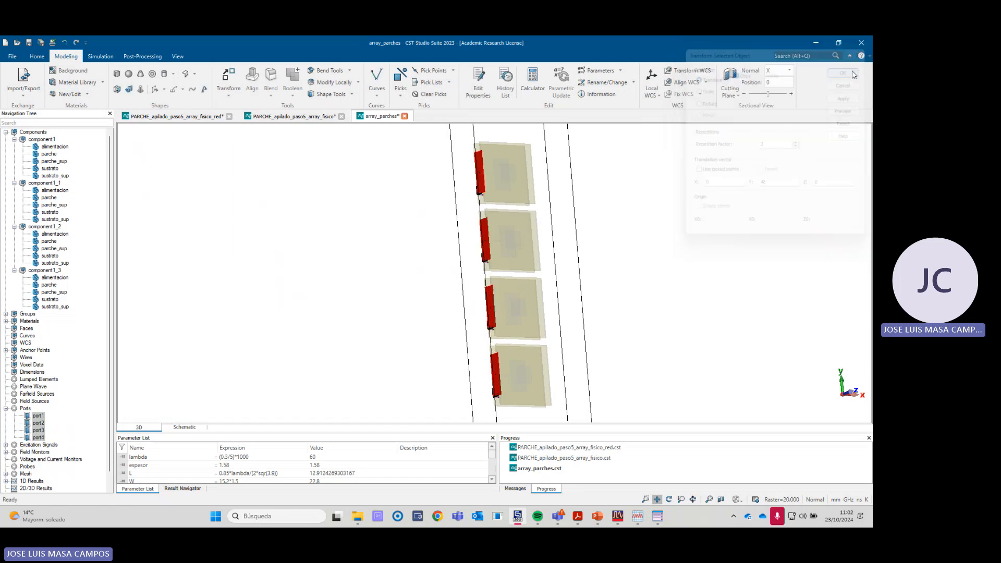
- Show all components and examine the four-patch array from several angles, including the ports and the gaps between substrates
click(24, 132)
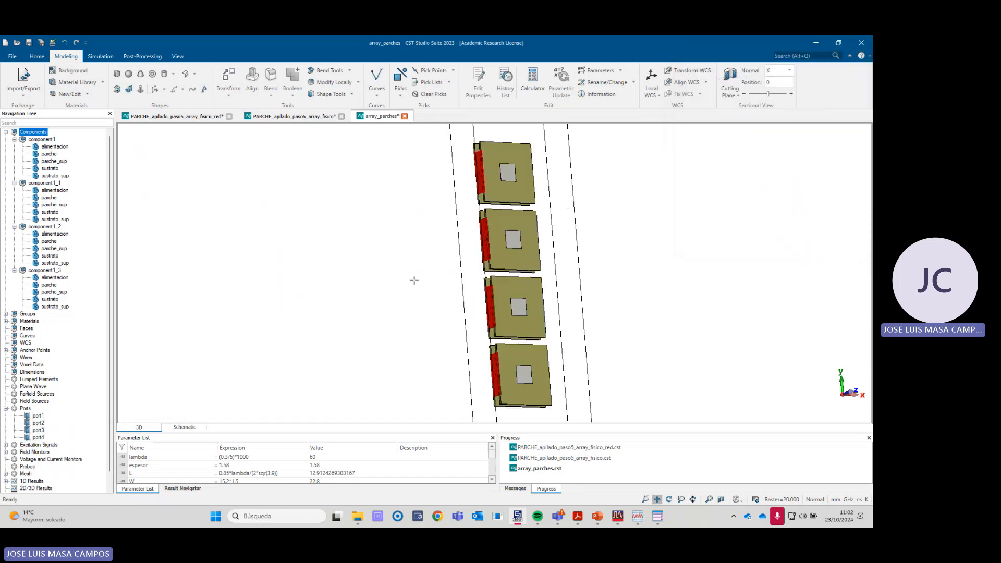
drag(414, 279, 603, 365)
mouse_move(603, 364)
middle_down()
mouse_move(567, 344)
mouse_move(588, 376)
middle_up()
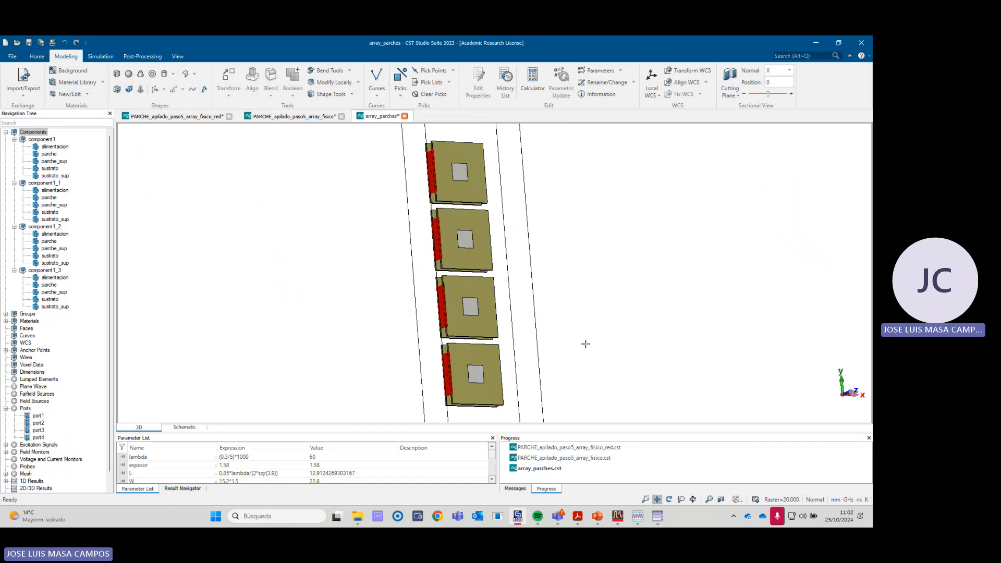
right_click(610, 326)
click(640, 145)
drag(695, 258, 582, 247)
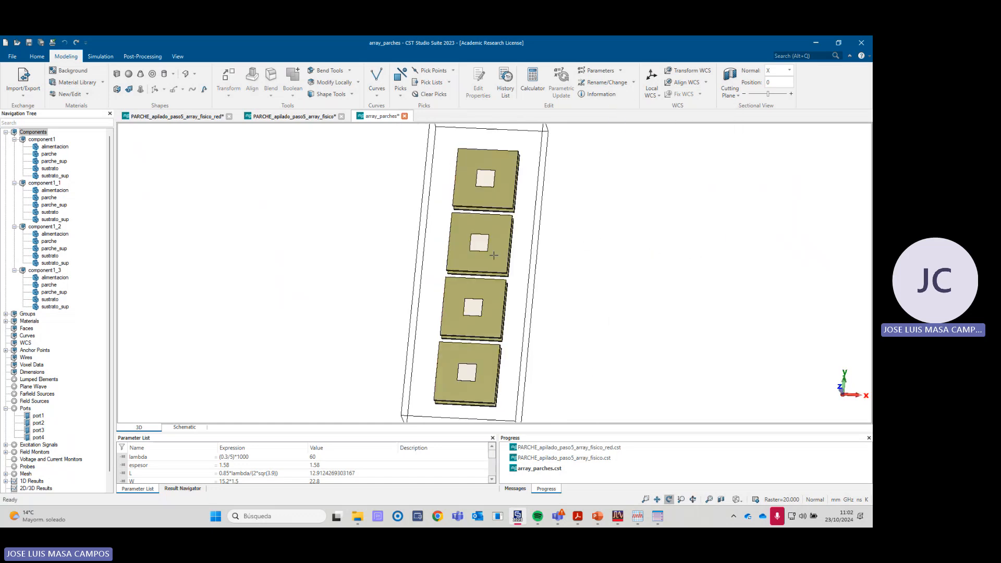
drag(492, 381, 525, 345)
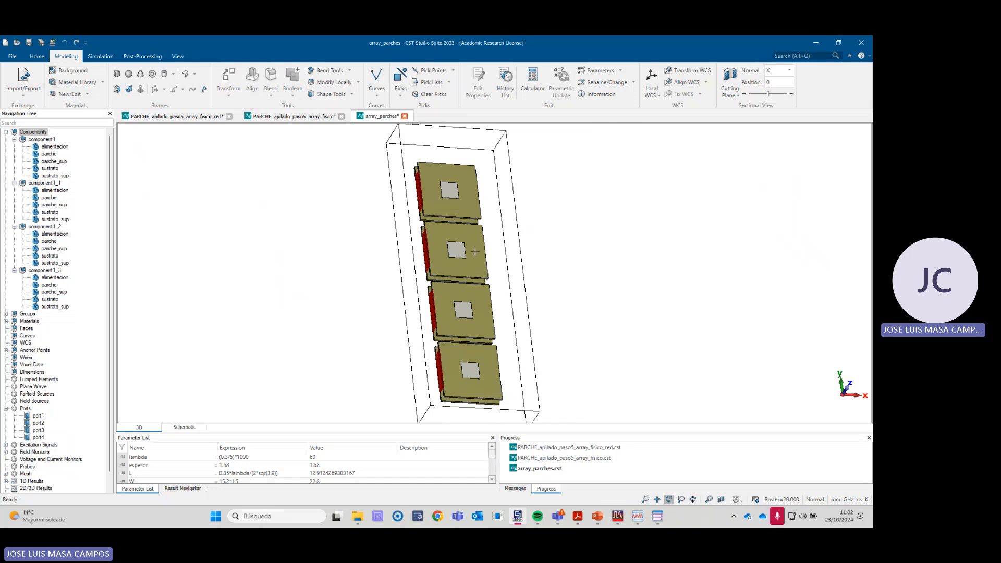
drag(475, 252, 455, 226)
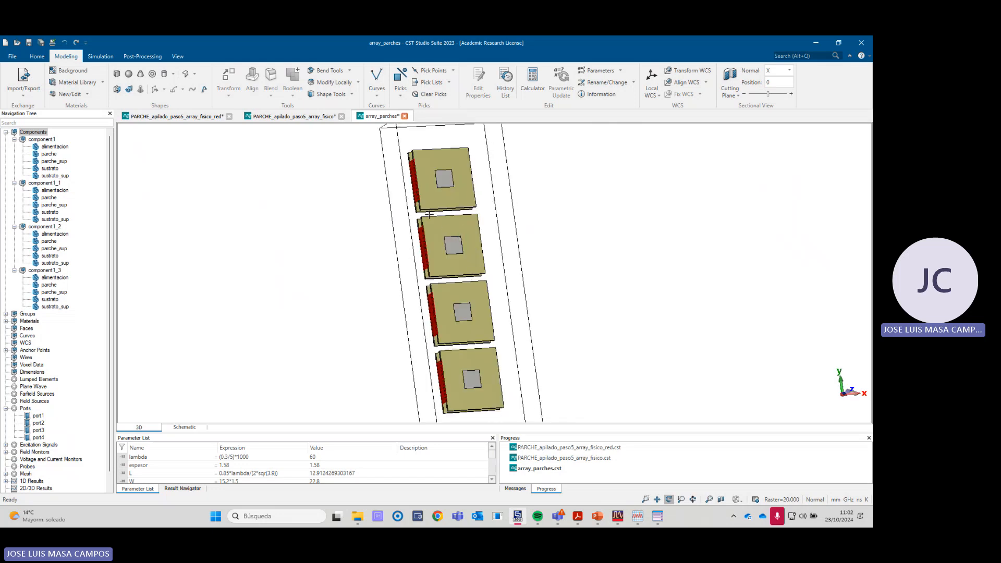
scroll(429, 214, up, 3)
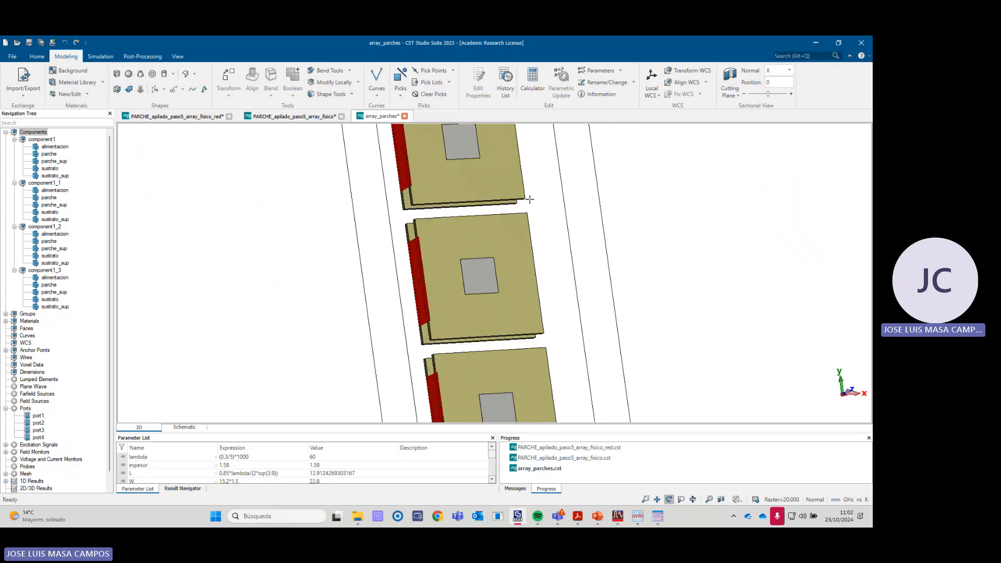
scroll(468, 330, down, 4)
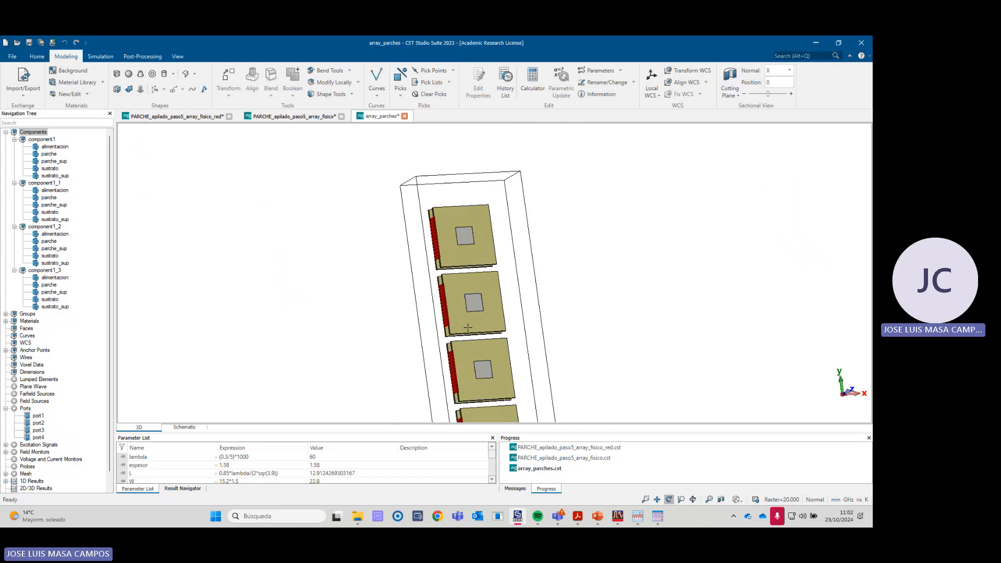
drag(469, 330, 451, 309)
scroll(510, 337, down, 3)
scroll(510, 336, down, 2)
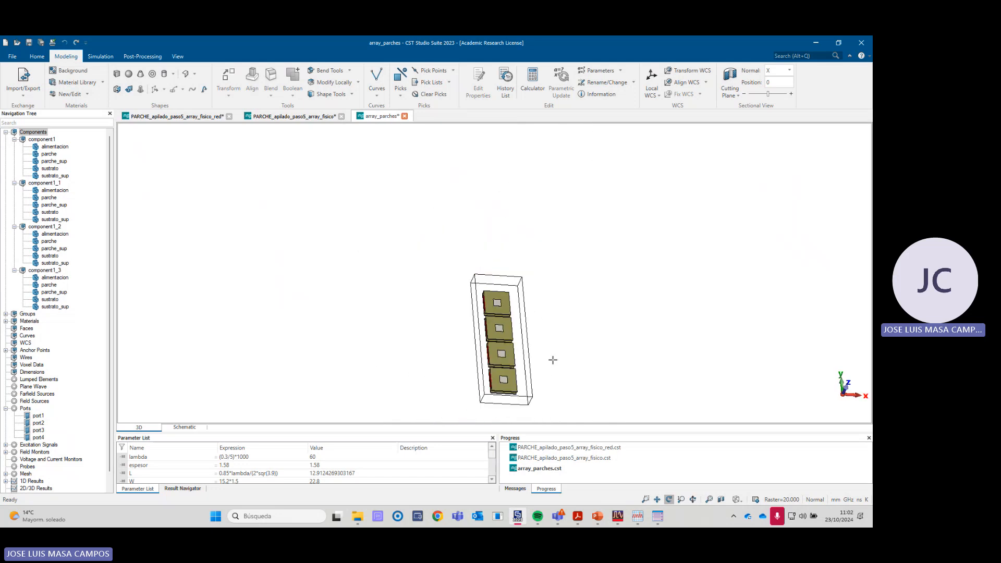
- Pick the upper outer corner of component1_3's sustrato_sup, on the port side, as the first end point
scroll(552, 359, up, 2)
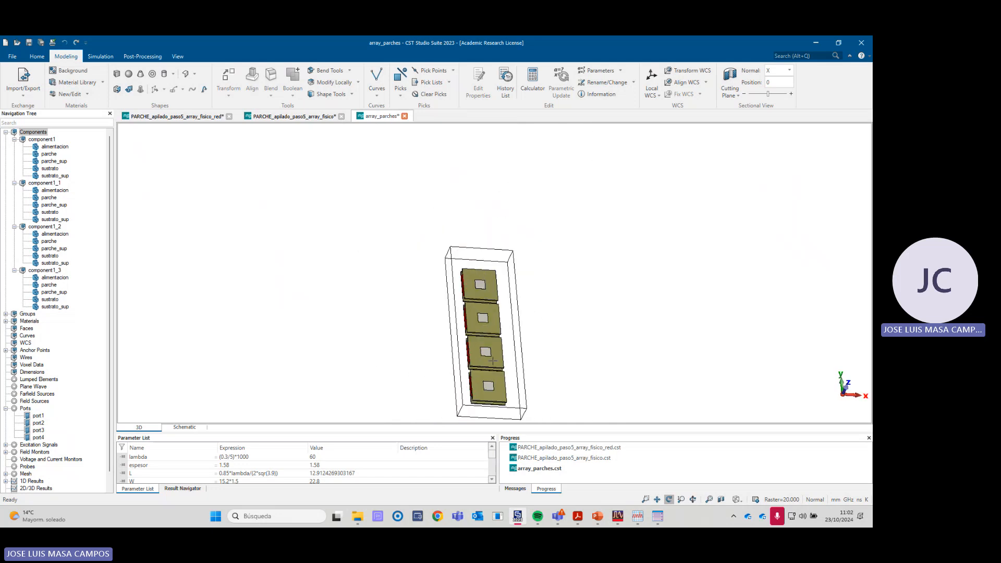
drag(567, 382, 527, 384)
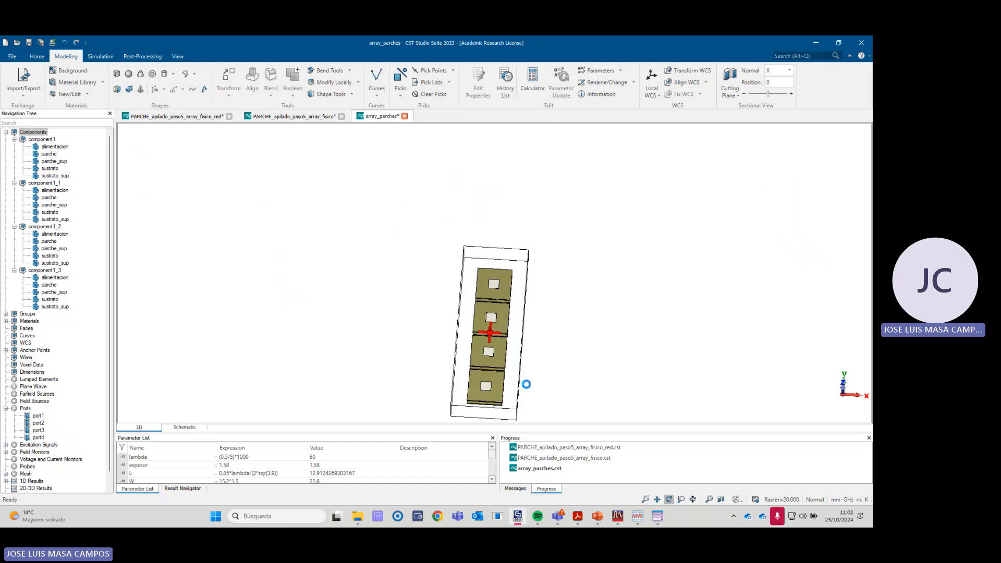
scroll(478, 267, up, 8)
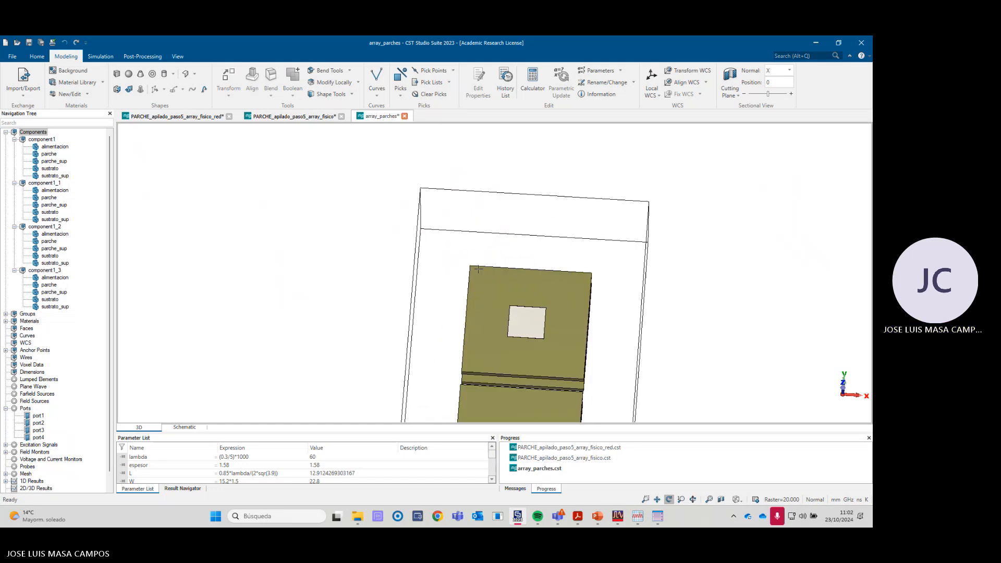
scroll(459, 266, up, 4)
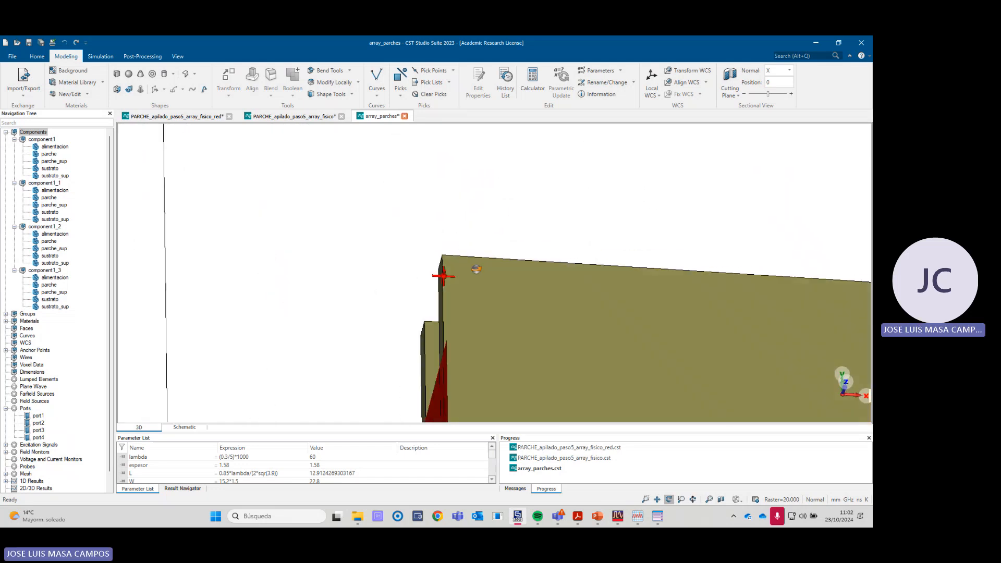
scroll(447, 264, up, 3)
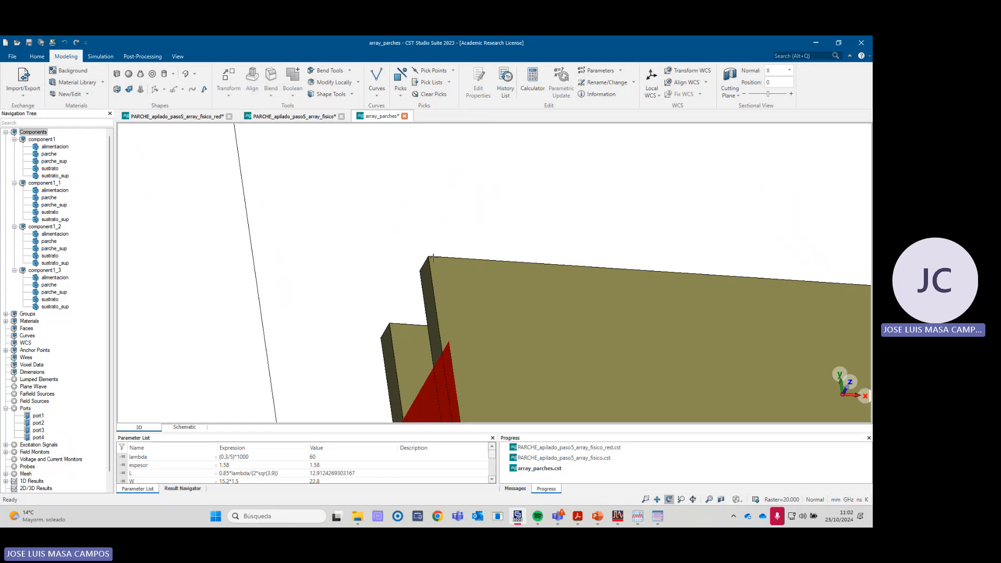
click(453, 71)
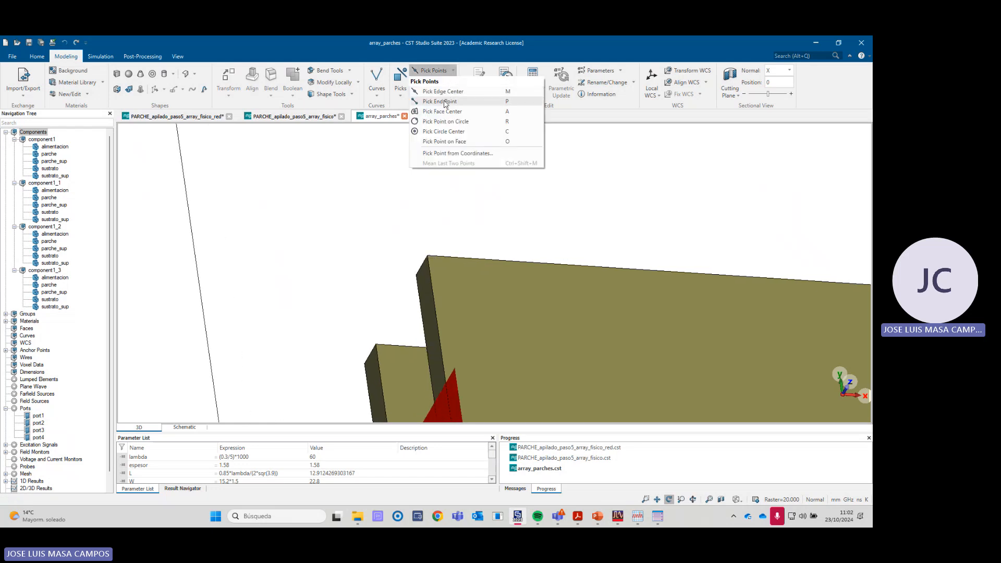
click(427, 255)
- Pick the diagonally opposite lower corner of the upper substrate on the array's first patch as the second end point
scroll(500, 271, down, 10)
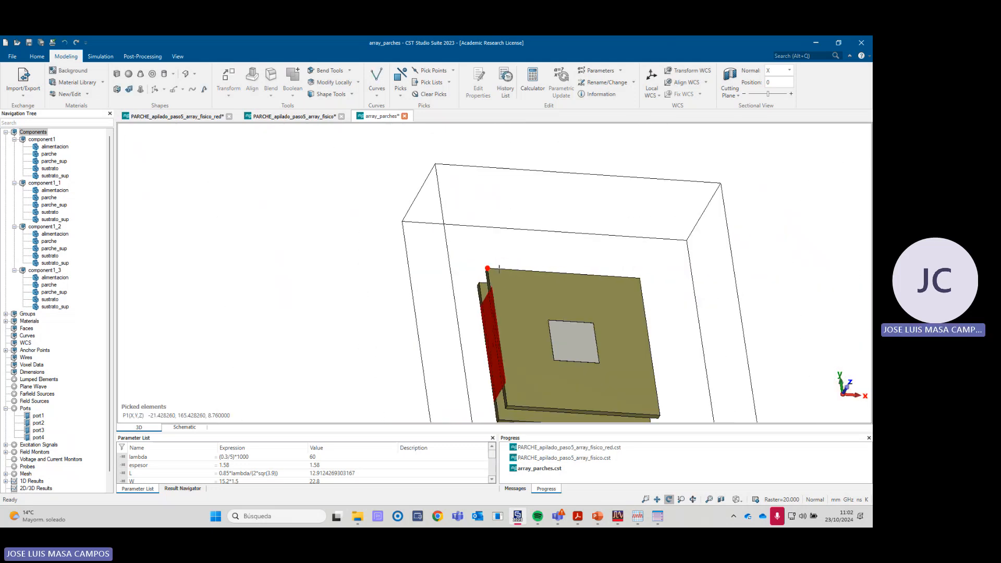
drag(605, 417, 589, 402)
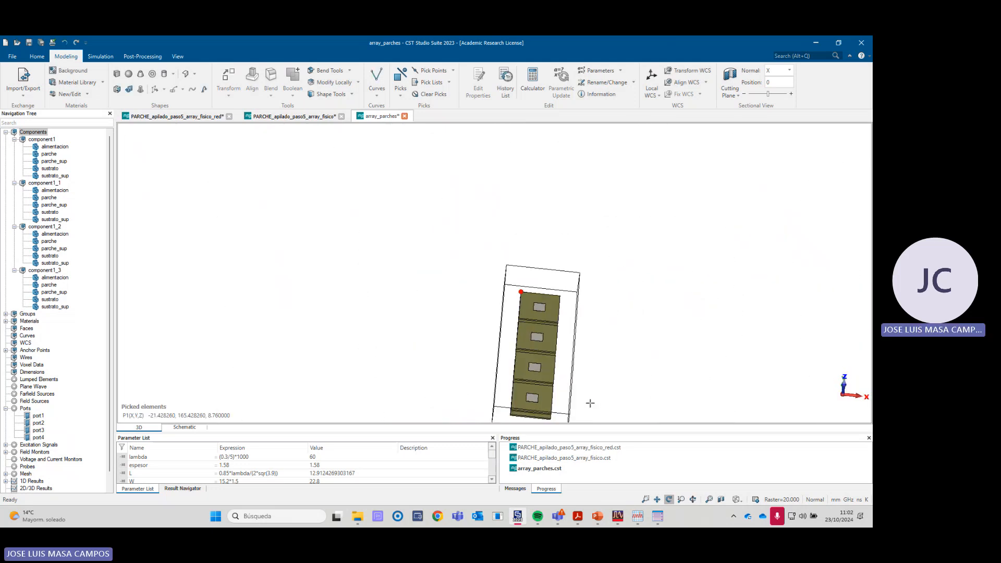
scroll(581, 407, up, 8)
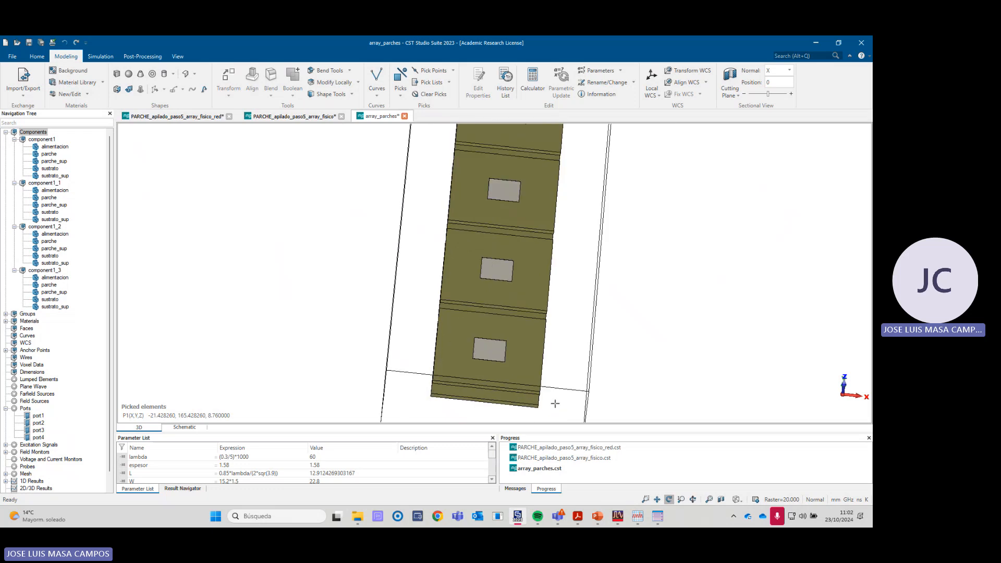
scroll(536, 391, up, 5)
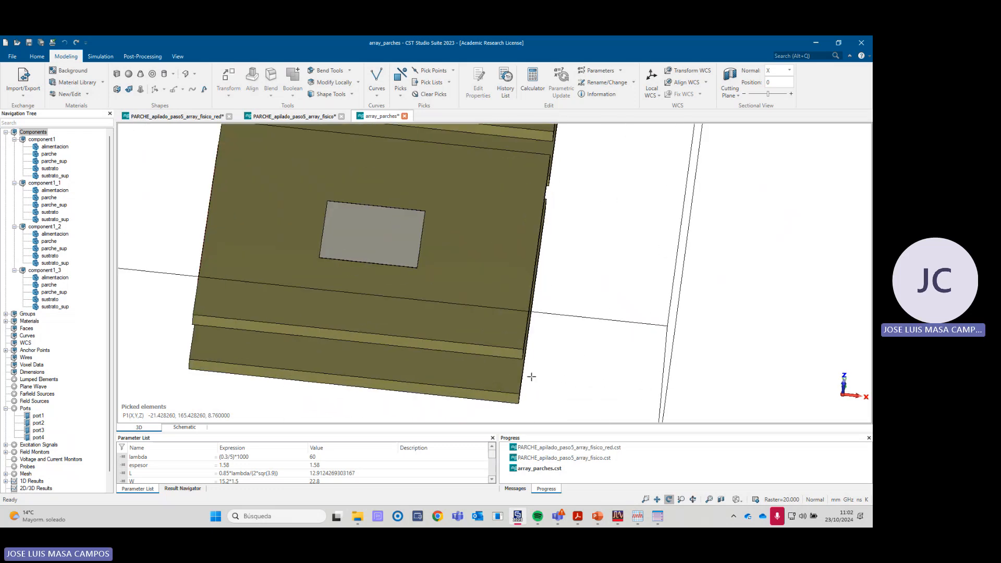
scroll(524, 358, up, 3)
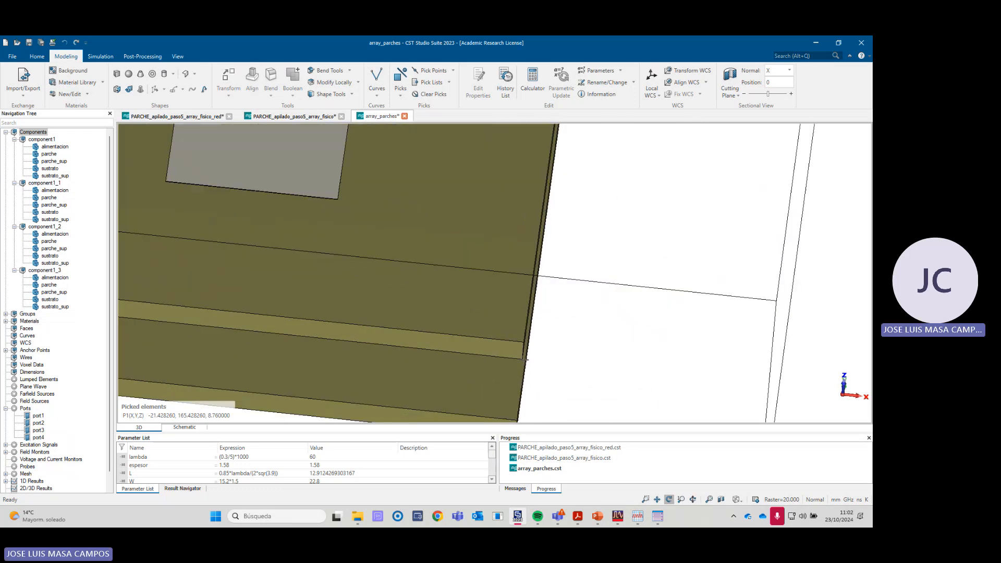
click(433, 71)
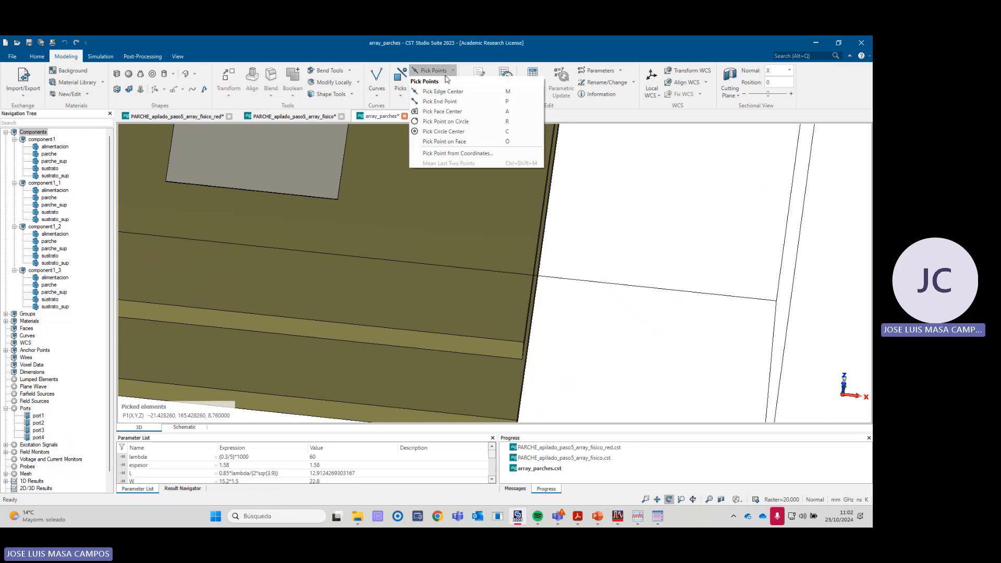
click(439, 101)
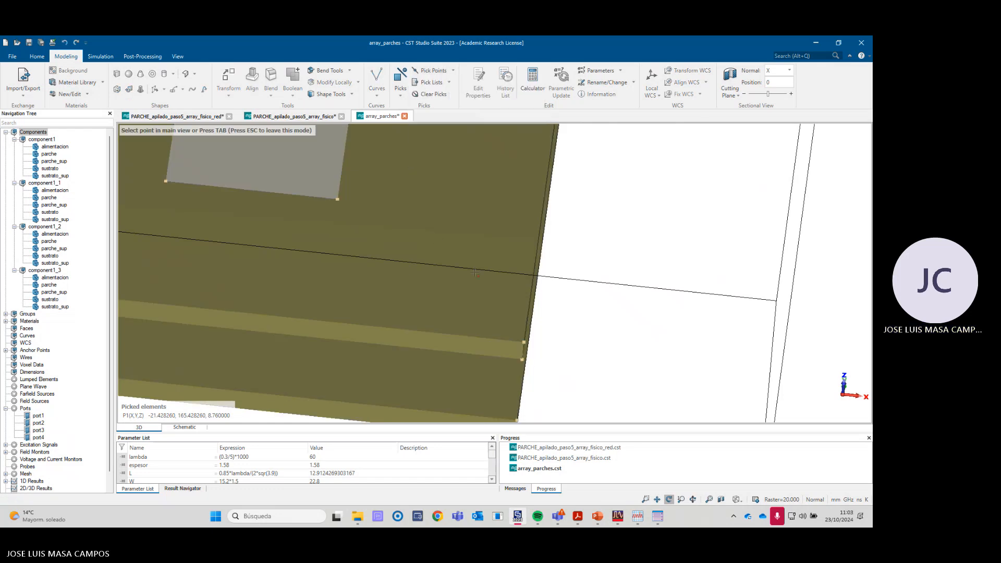
click(522, 359)
- Define a Brick in Fr4 between the two picked corner points and assign it to component1
scroll(523, 360, down, 5)
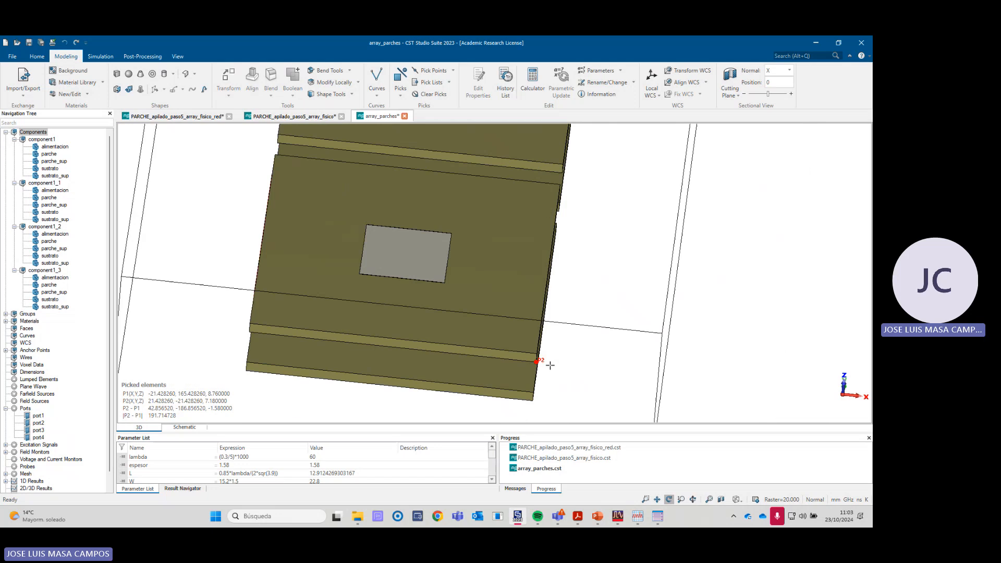
scroll(512, 295, down, 4)
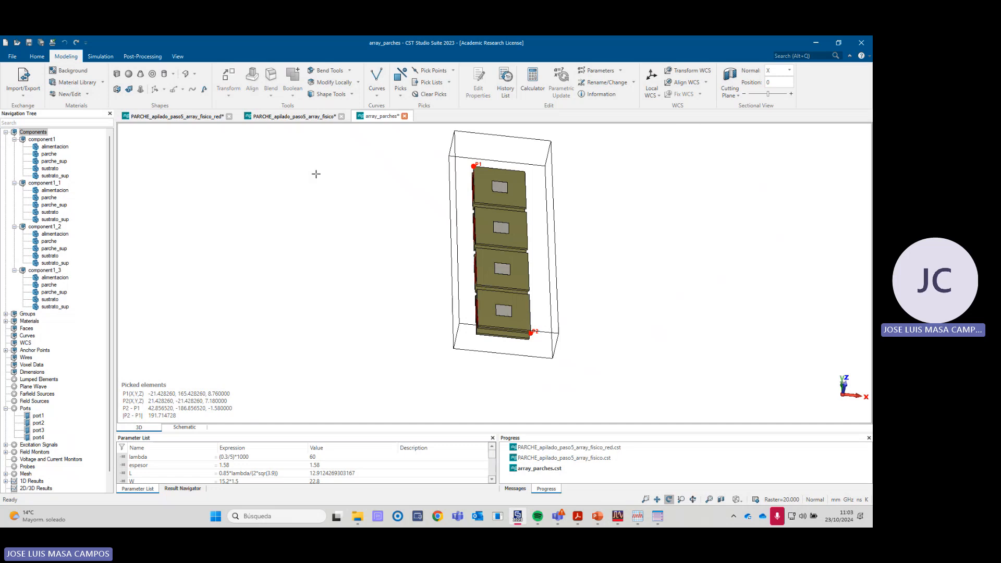
click(117, 74)
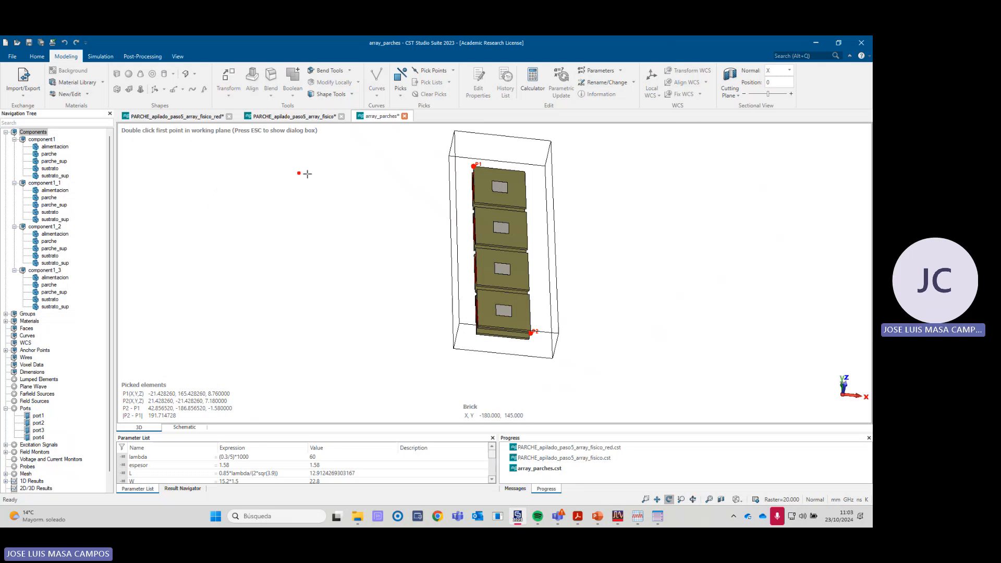
key(Escape)
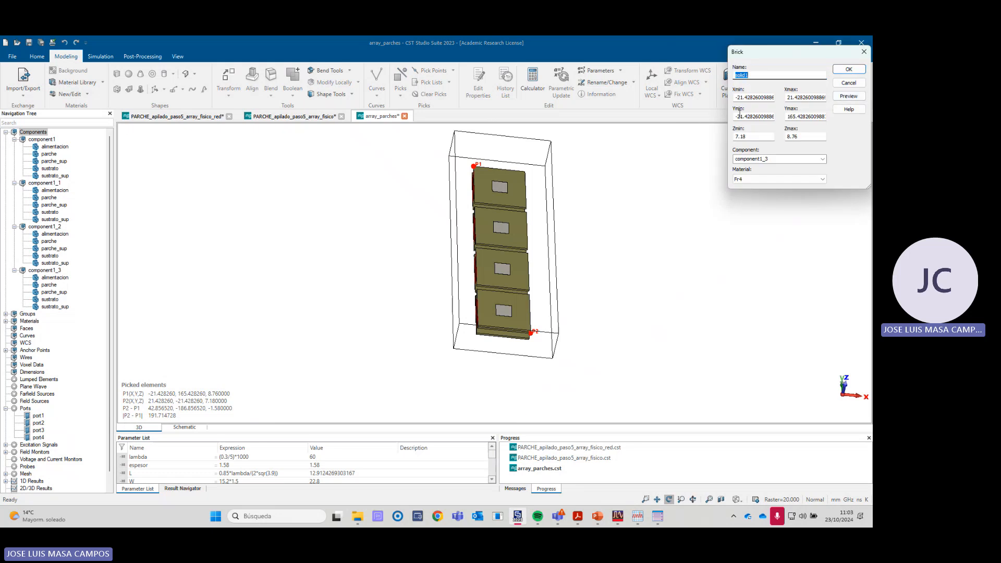
click(763, 181)
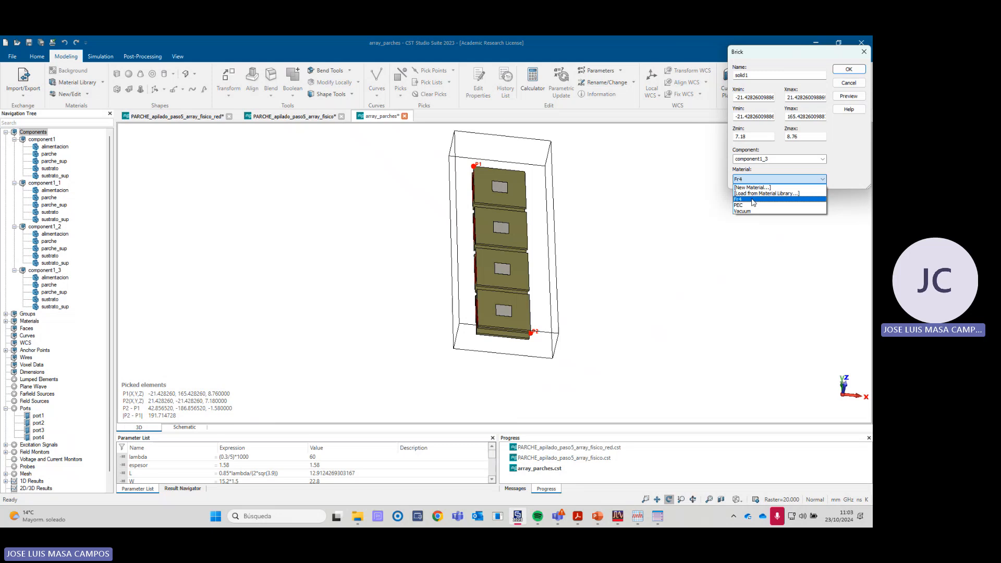
click(776, 161)
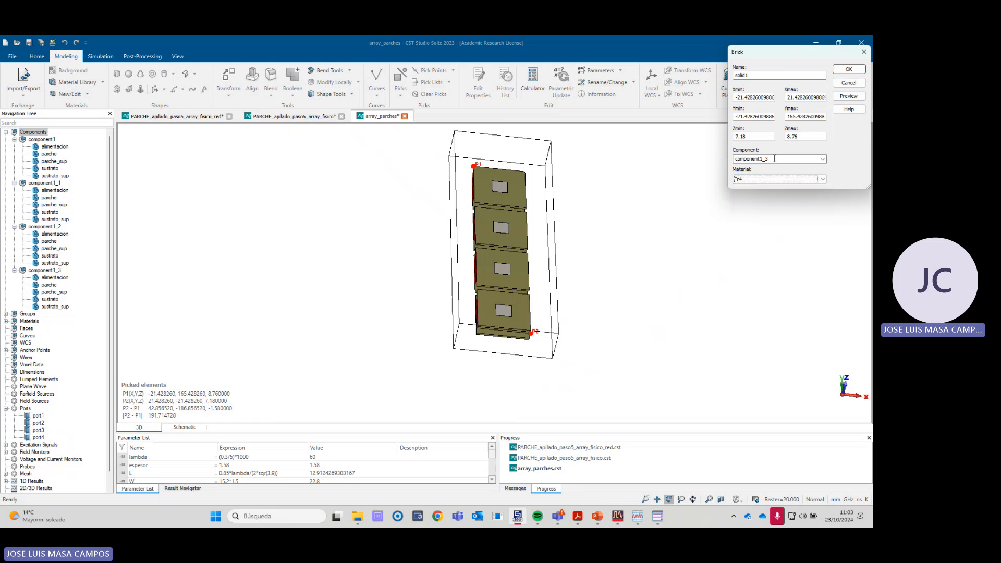
click(823, 159)
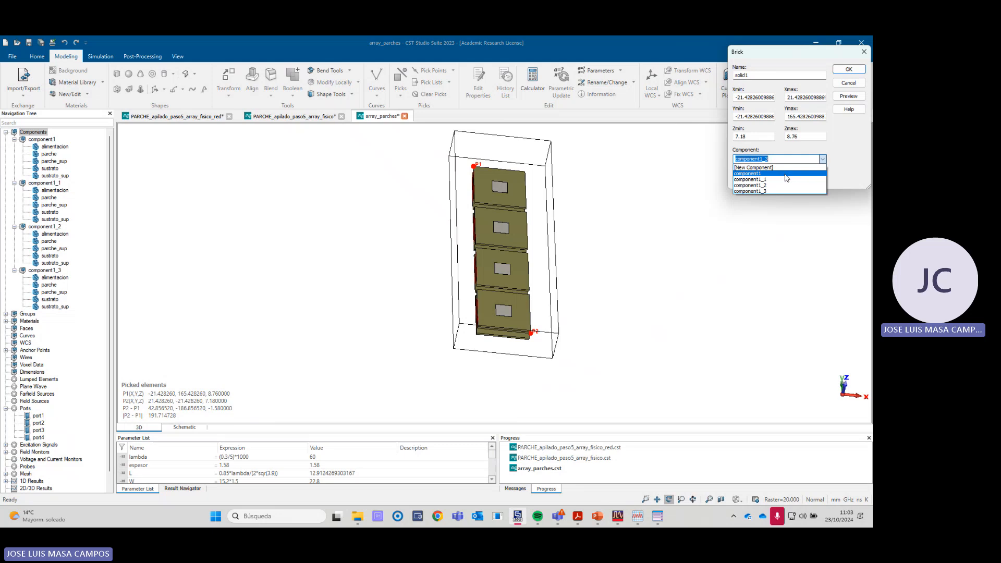
click(786, 178)
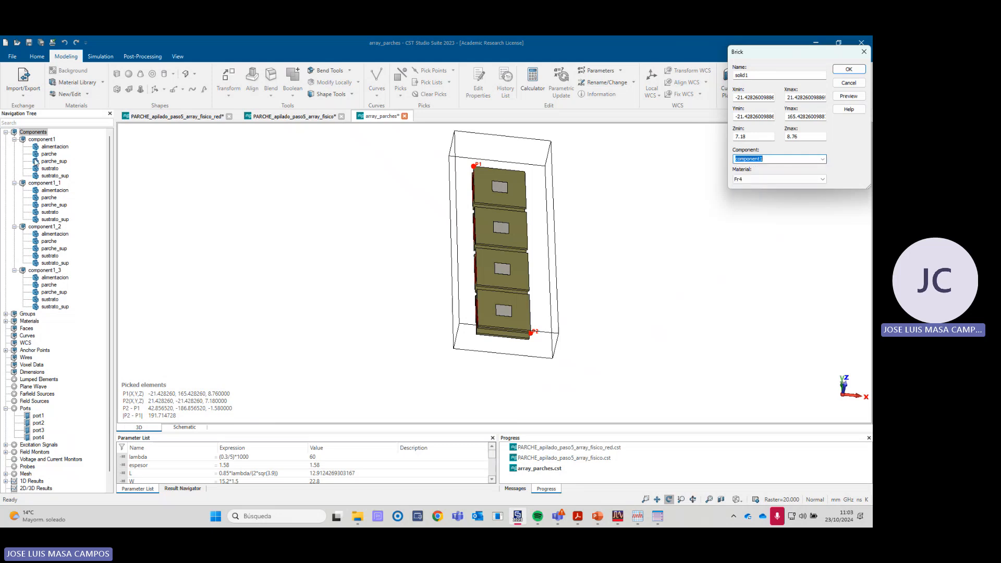
- Preview the brick over the array and create it, using no Boolean combination for the shape intersections
click(849, 96)
drag(585, 277, 607, 273)
scroll(507, 328, up, 3)
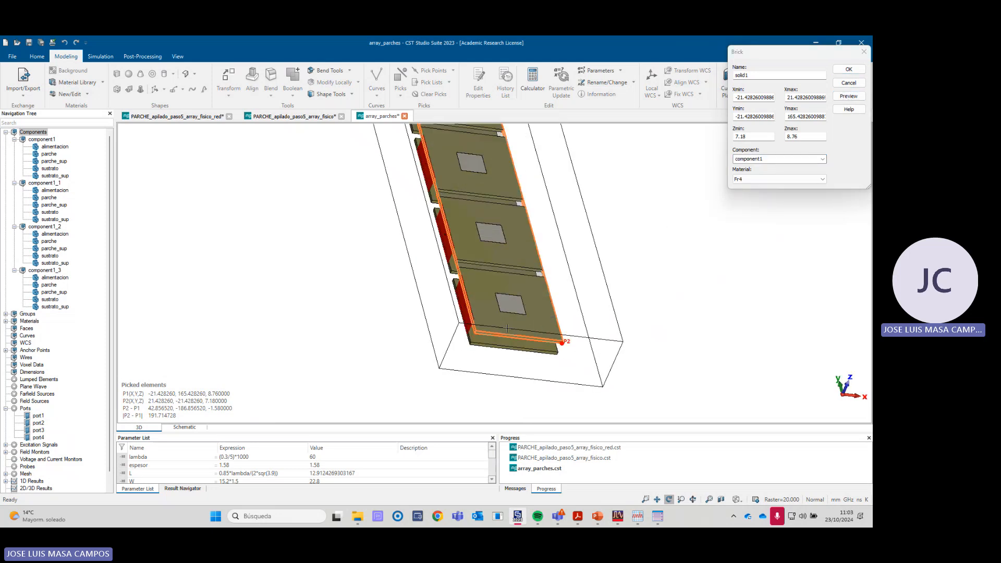
mouse_move(493, 347)
mouse_down()
mouse_move(503, 346)
mouse_move(488, 344)
mouse_up()
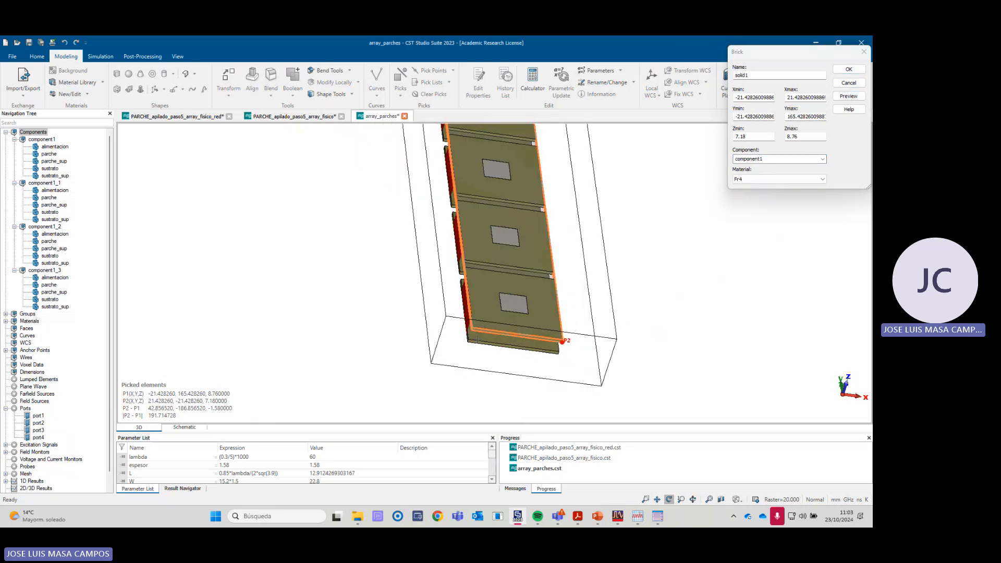
scroll(508, 313, down, 2)
scroll(507, 313, down, 1)
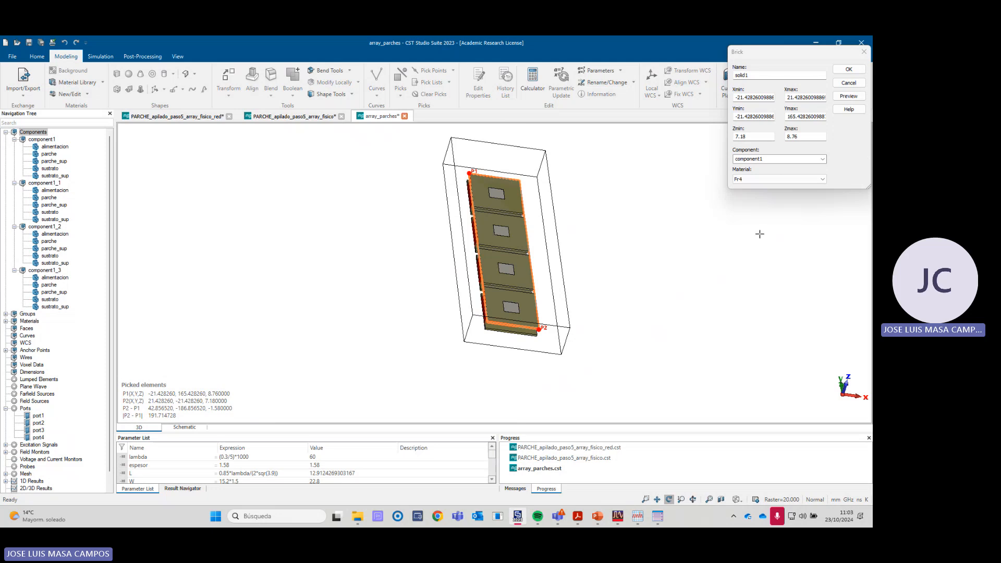
click(852, 71)
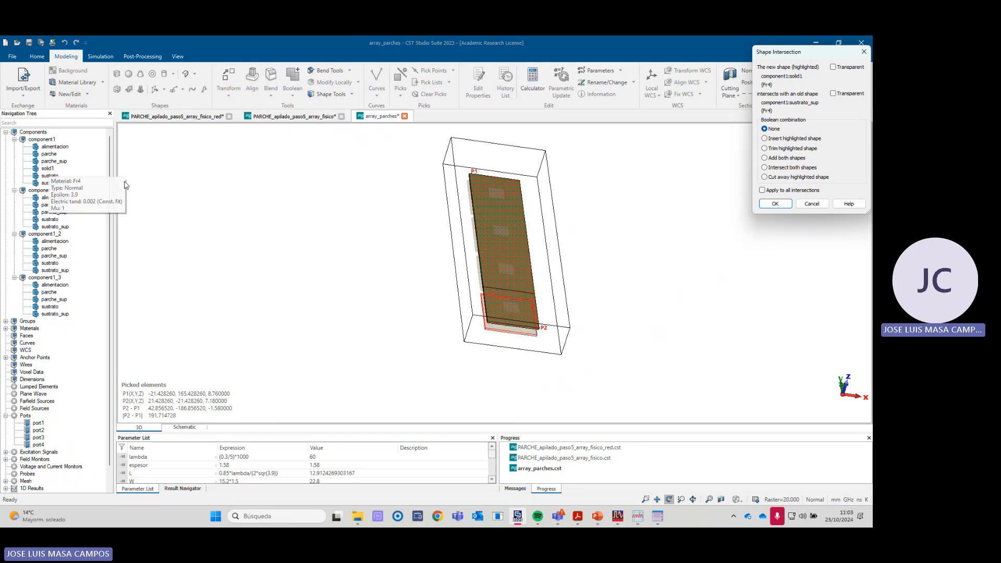
click(775, 205)
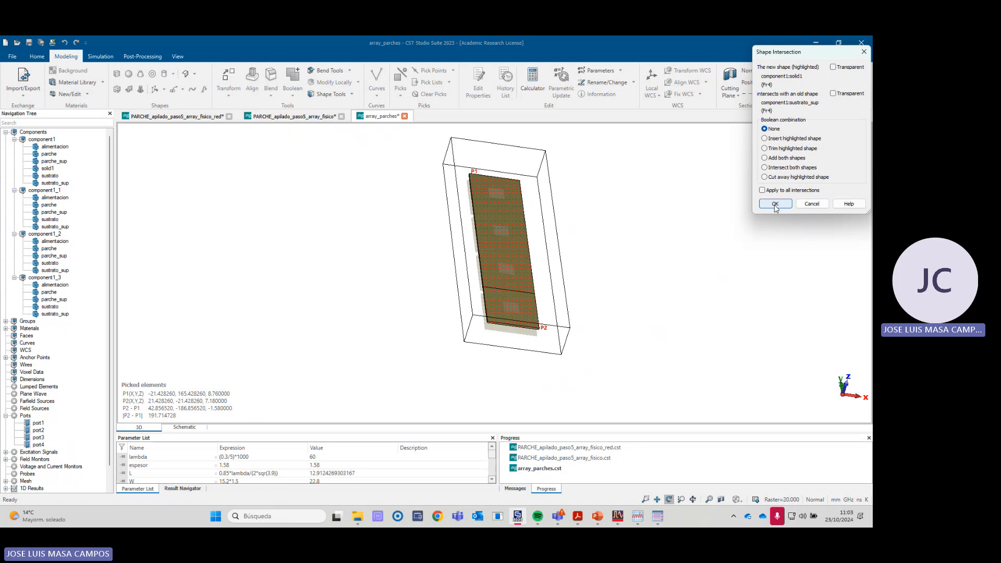
click(775, 204)
click(775, 205)
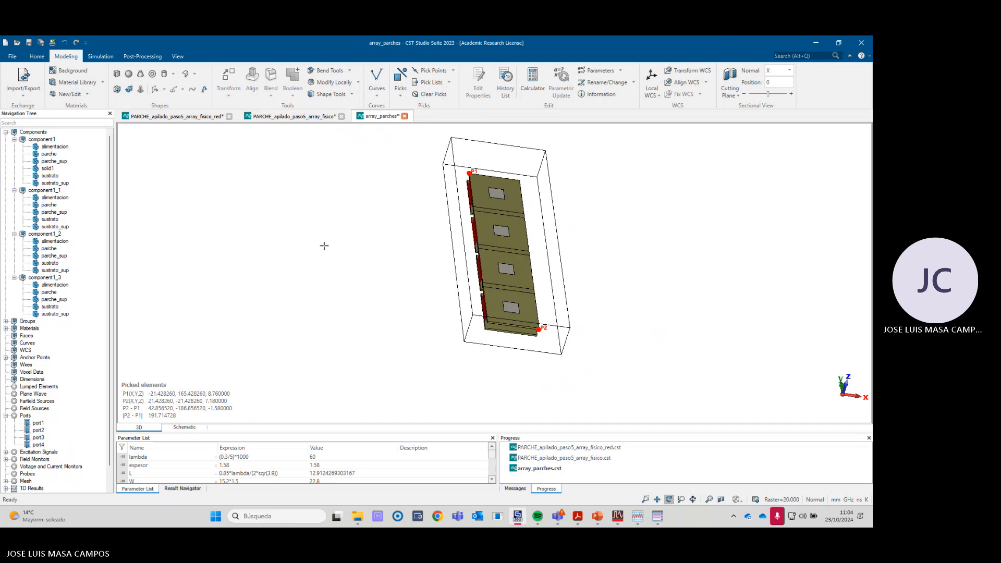
click(54, 171)
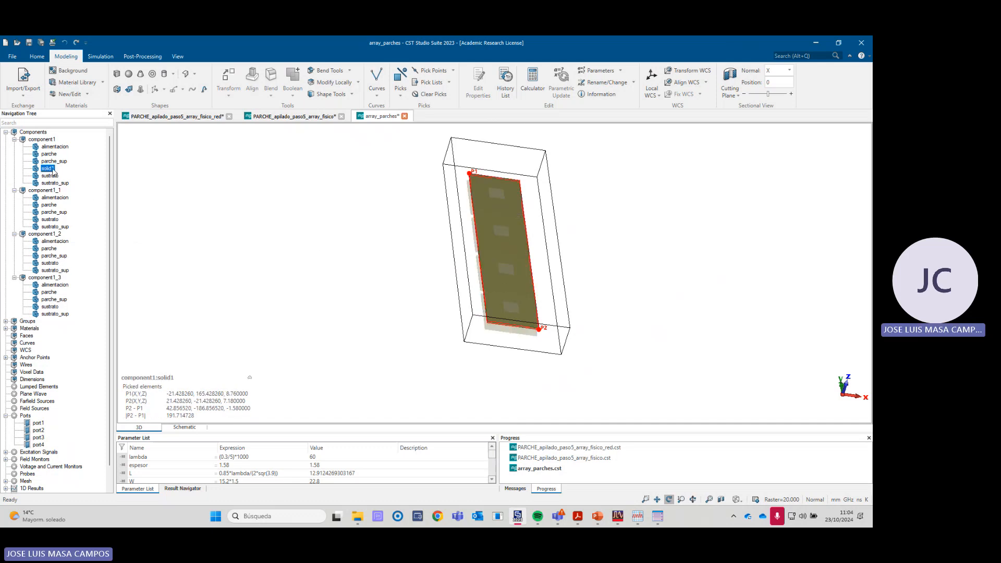
click(52, 169)
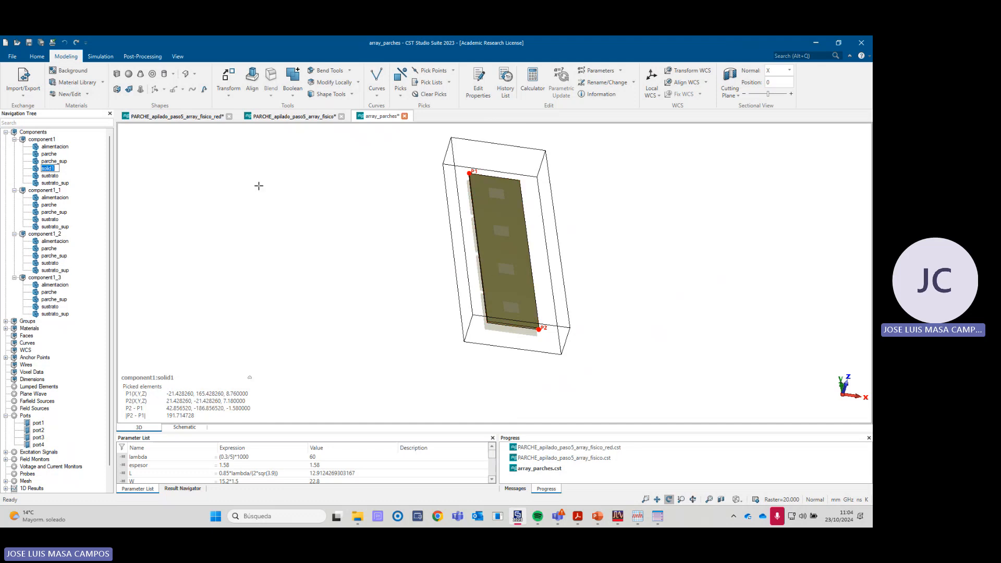
click(46, 141)
- Delete the individual sustrato_sup shapes from component1, component1_1, component1_2 and component1_3
click(60, 184)
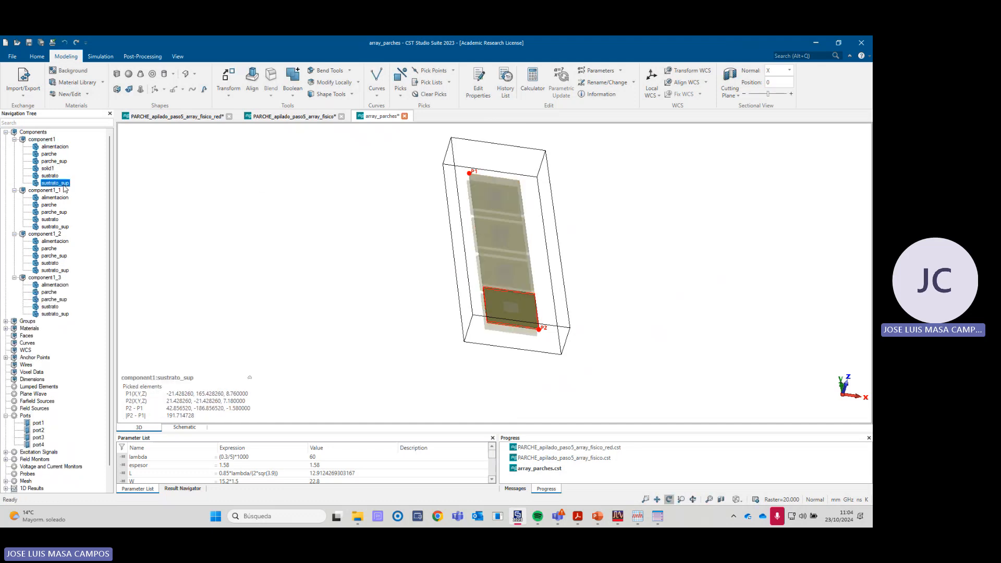
ctrl+click(56, 227)
ctrl+click(58, 270)
ctrl+click(59, 314)
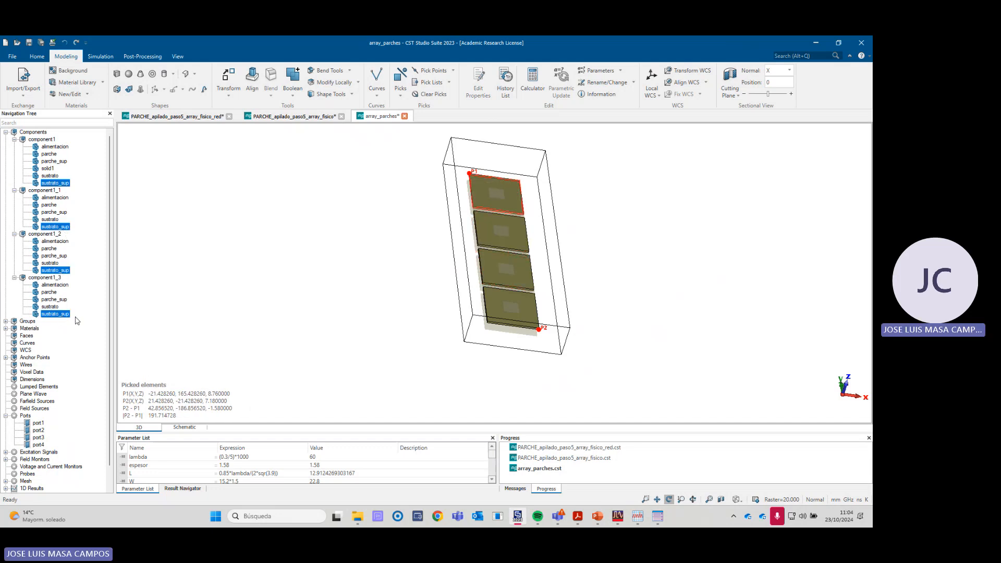
key(Delete)
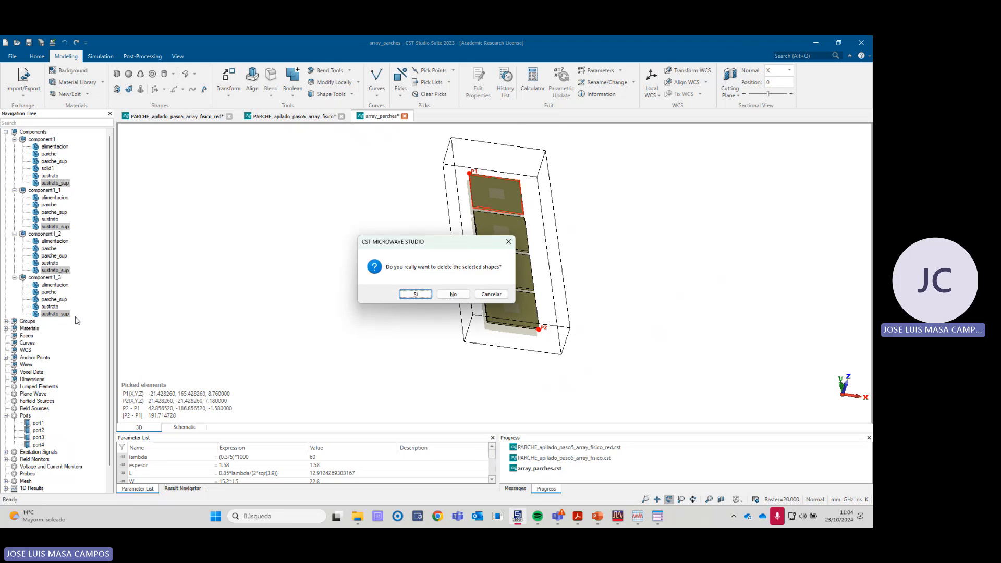
click(421, 297)
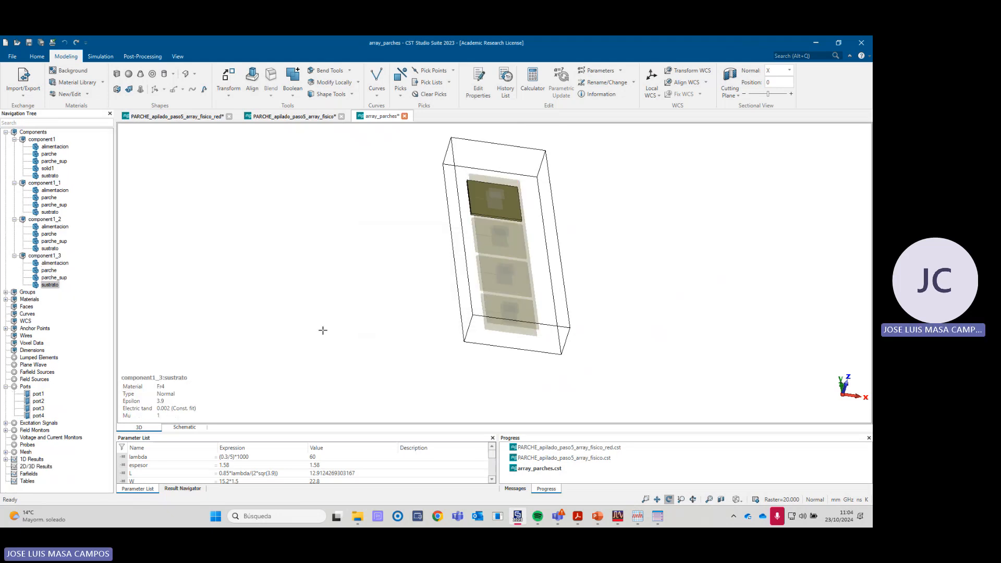
- Rename solid1 in component1 as sustrato_sup
click(49, 169)
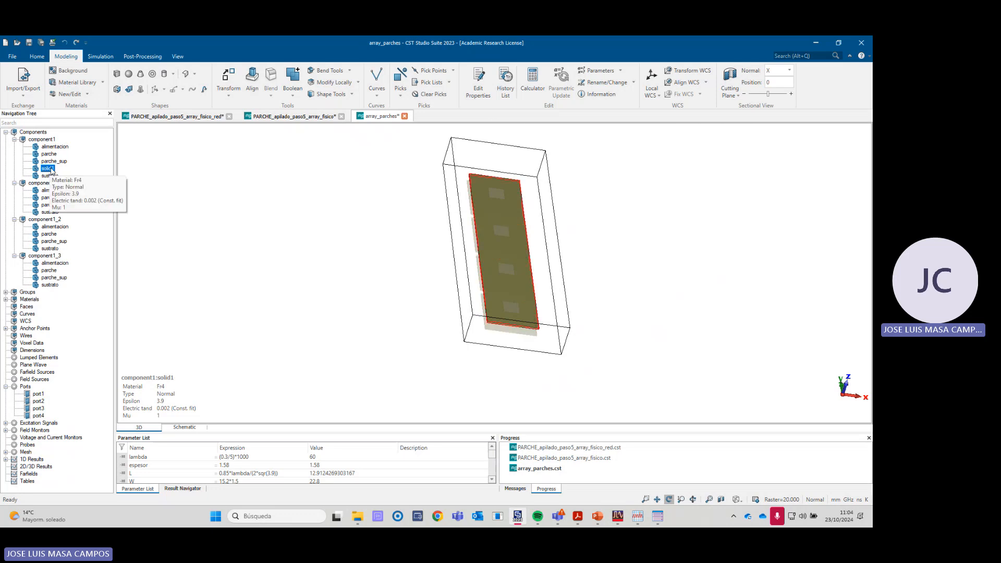
click(50, 171)
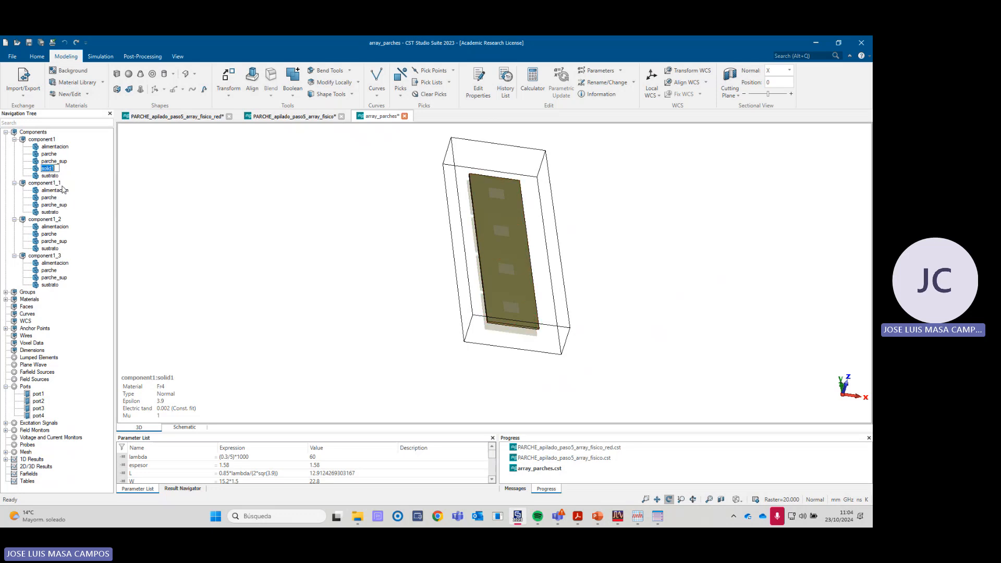
text(sustrato_sup)
key(Return)
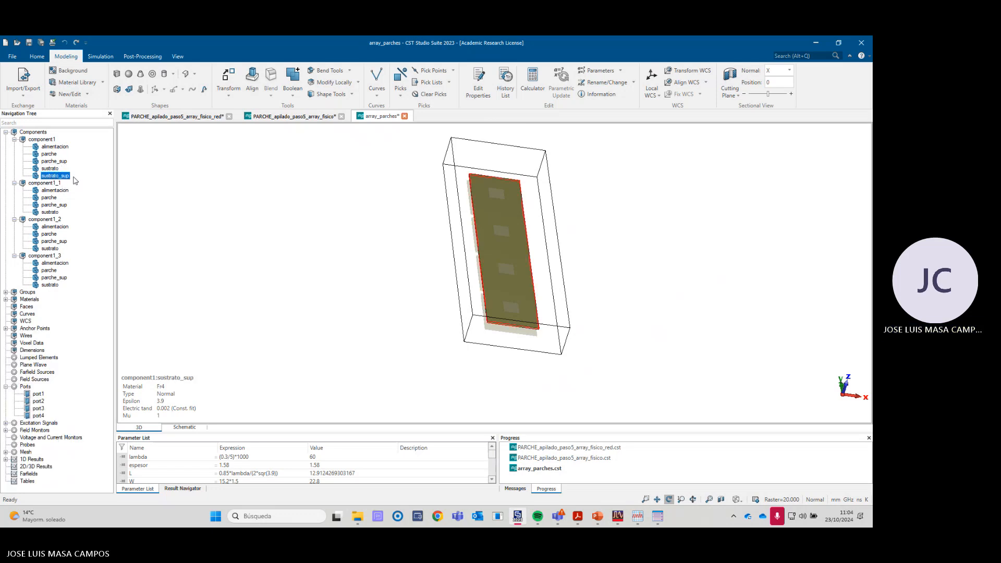
- Show all components and examine the array's single upper substrate, ports and separate lower substrates from several angles
drag(420, 303, 462, 281)
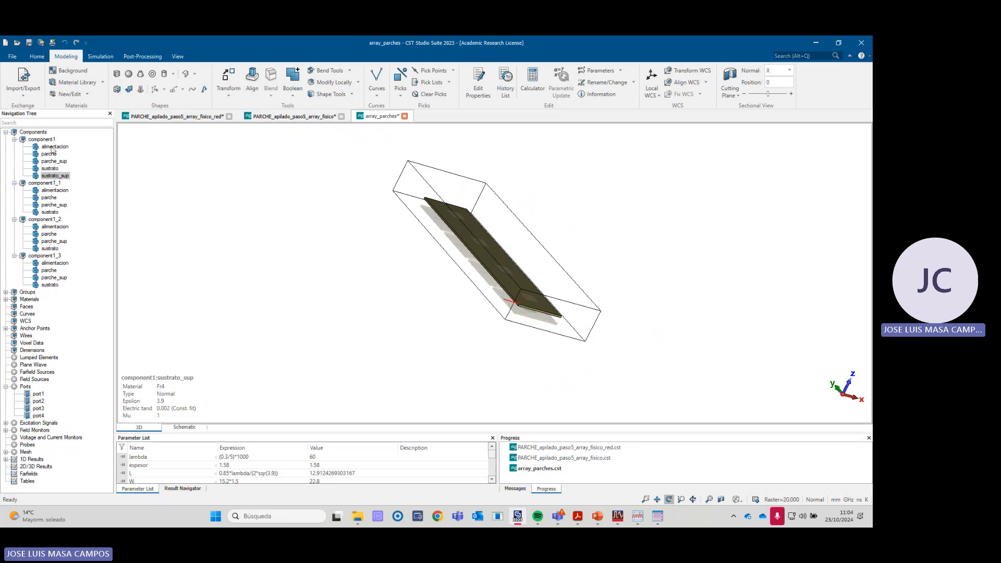
click(33, 132)
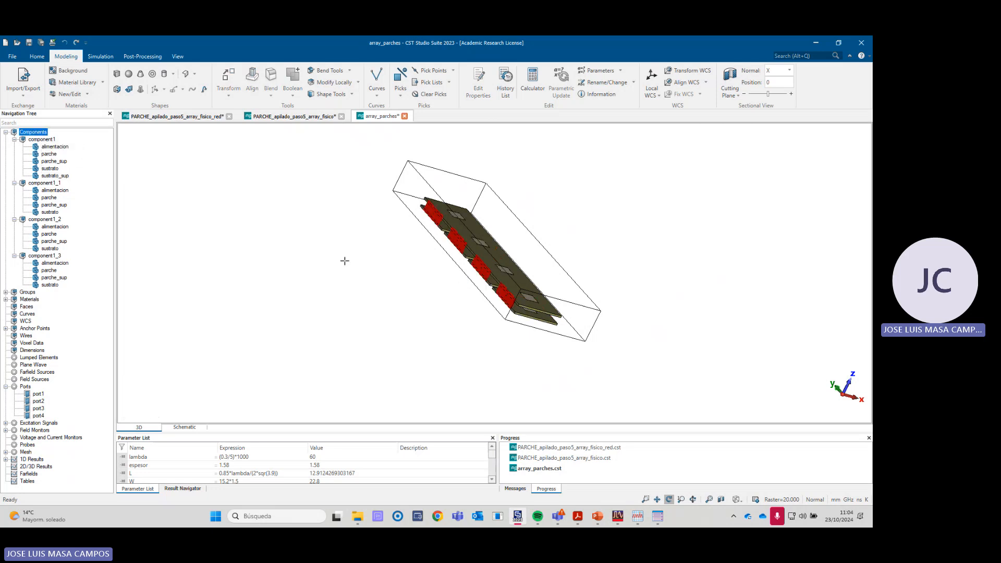
mouse_move(563, 319)
mouse_down()
mouse_move(511, 337)
mouse_move(549, 316)
mouse_up()
scroll(528, 313, up, 5)
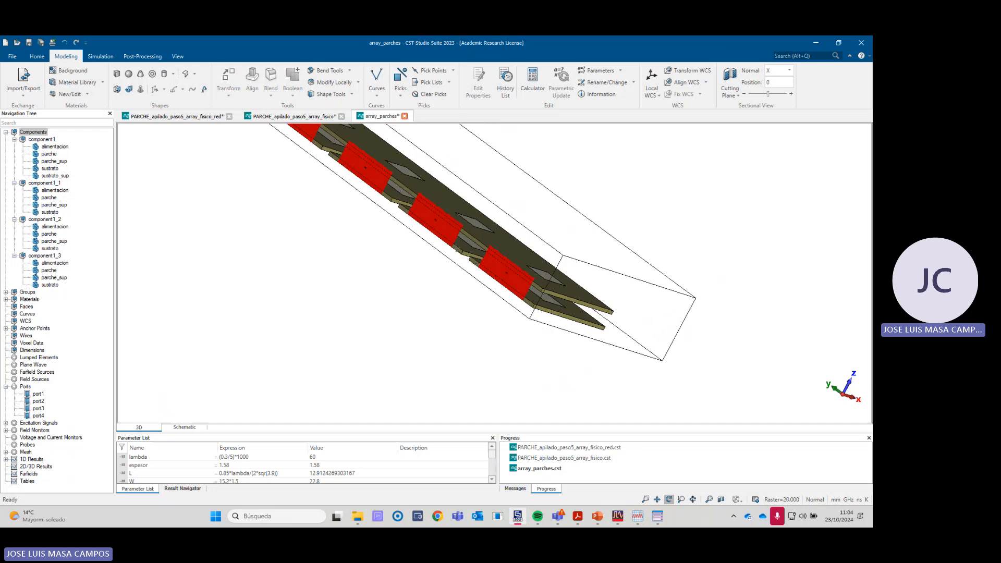
mouse_move(458, 249)
mouse_down()
mouse_move(465, 263)
mouse_move(449, 285)
mouse_up()
scroll(463, 282, down, 3)
drag(535, 283, 437, 306)
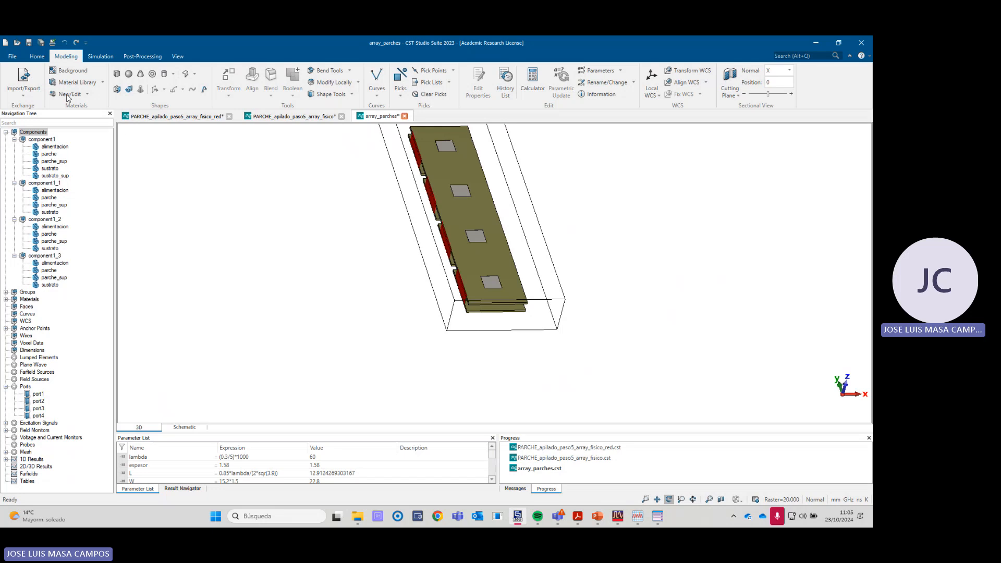
- Open the PARCHE_apilado_paso5_array_fisico project from the practica 2 folder and examine its array from the port side
click(16, 42)
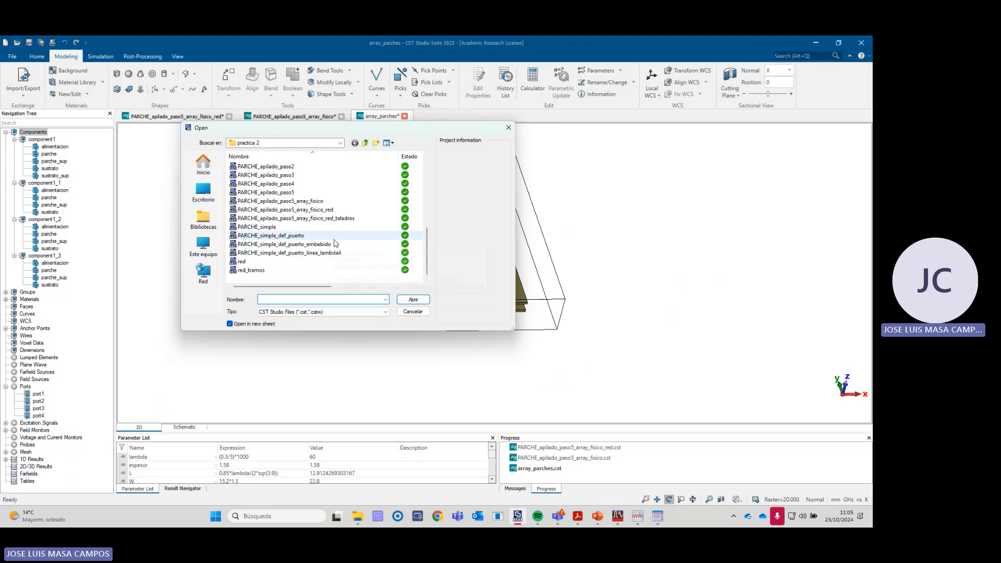
click(281, 201)
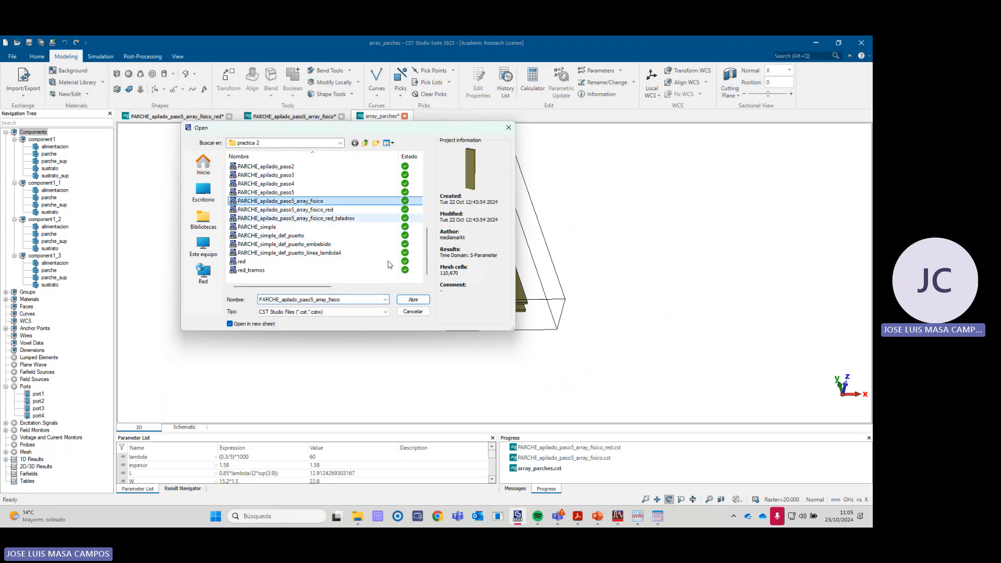
click(414, 300)
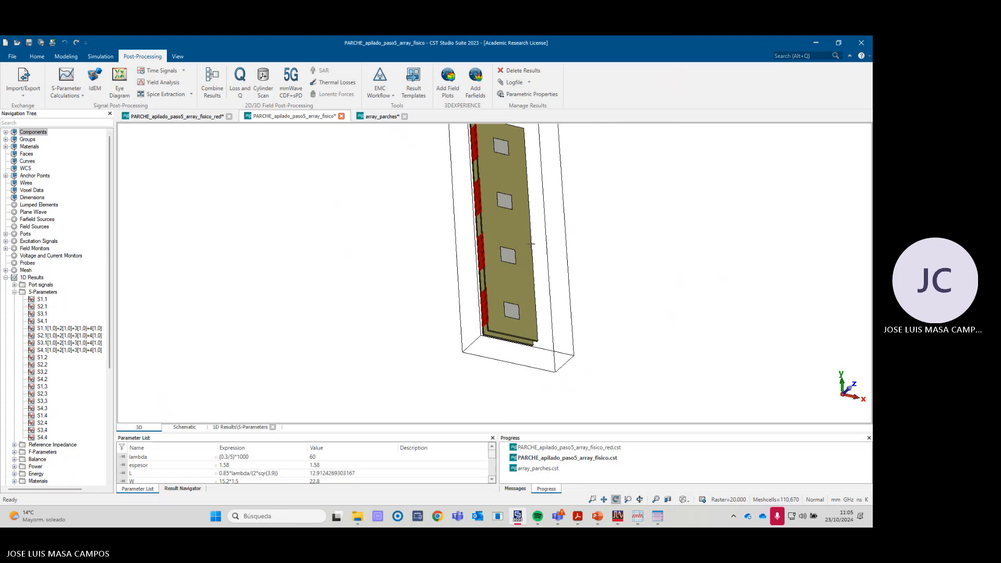
scroll(532, 243, down, 4)
scroll(519, 193, up, 3)
drag(500, 290, 359, 287)
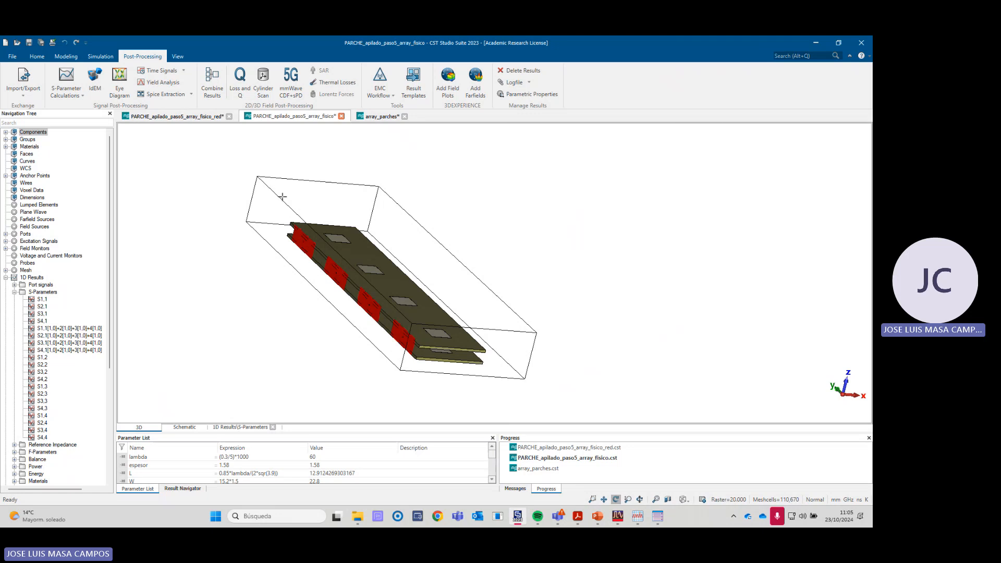
- Compare the port side of the array_parches model with the PARCHE_apilado_paso5_array_fisico project, ending on the latter
click(380, 116)
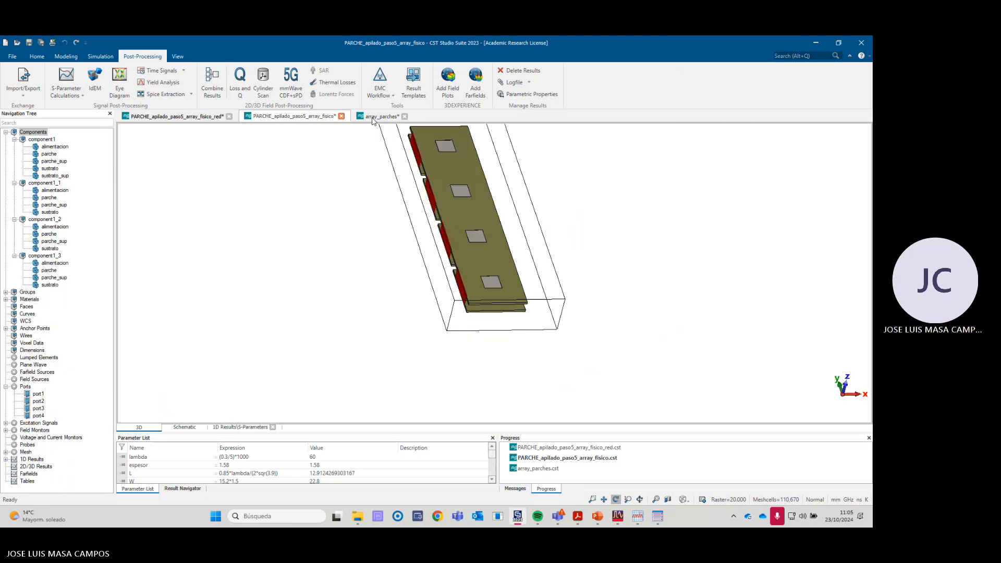
mouse_move(501, 245)
mouse_down()
mouse_move(523, 258)
mouse_move(507, 239)
mouse_up()
scroll(500, 260, up, 3)
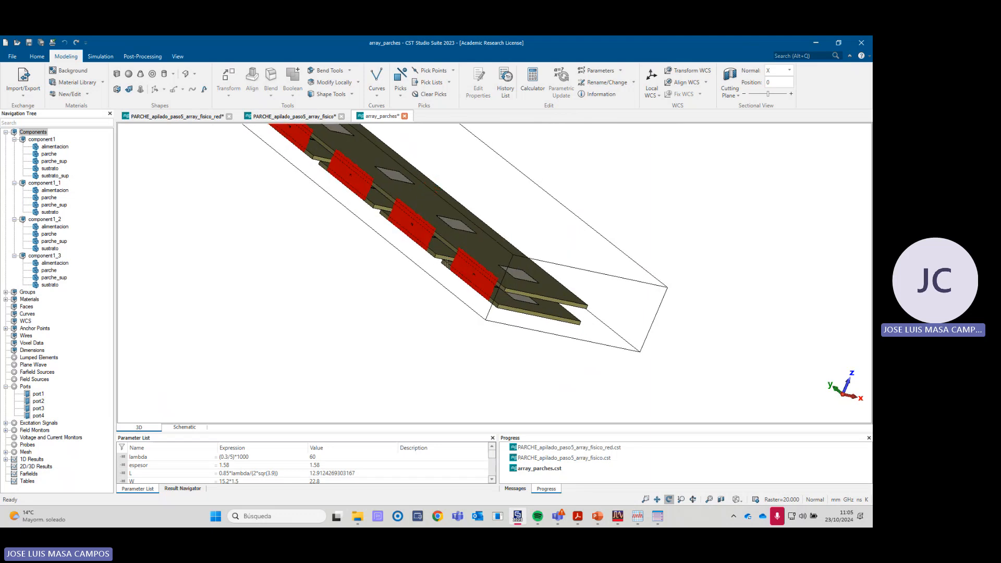
scroll(425, 254, down, 1)
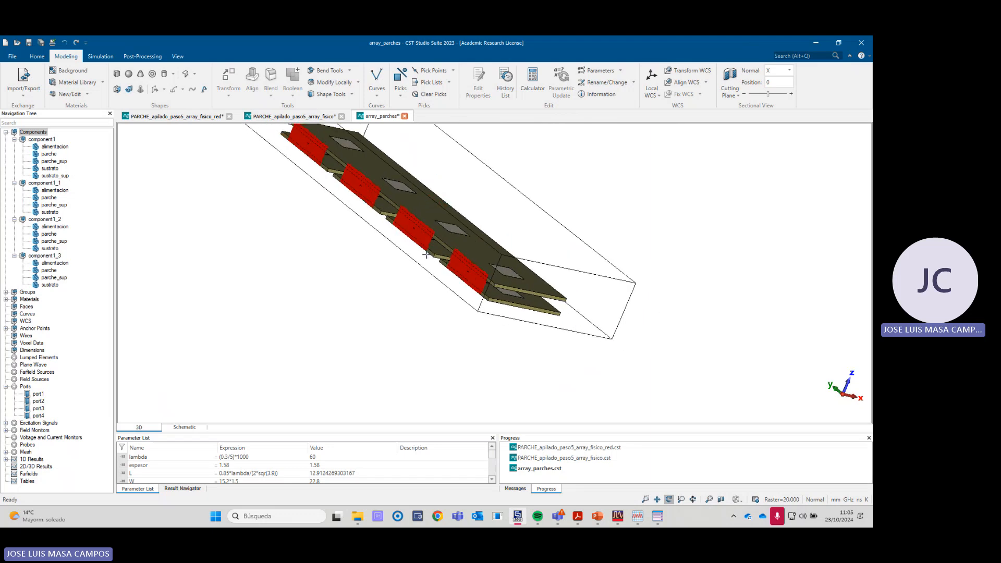
click(282, 118)
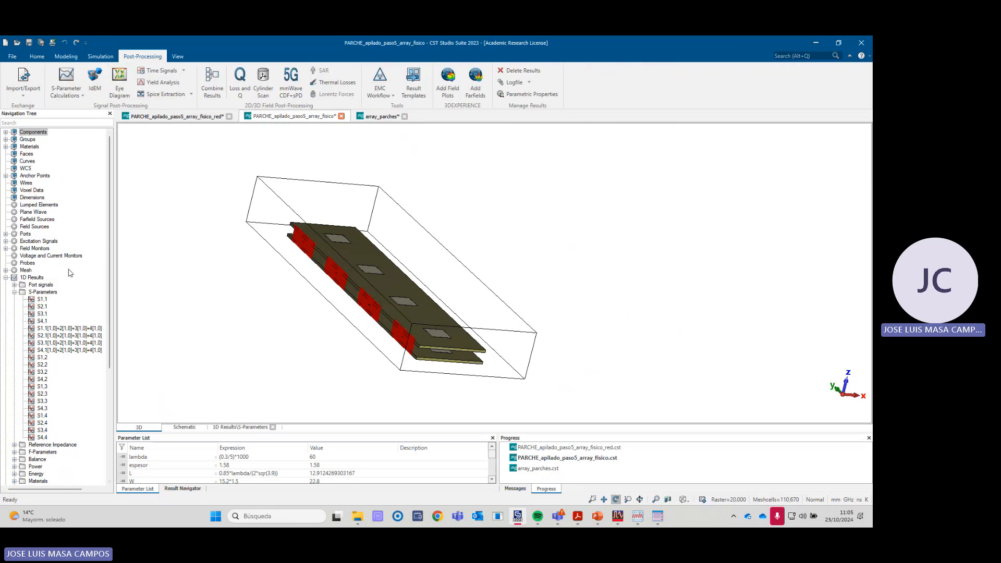
- Collapse the 1D Results and Farfields branches, check the time domain solver's source type of All Ports, and close the setup
click(5, 278)
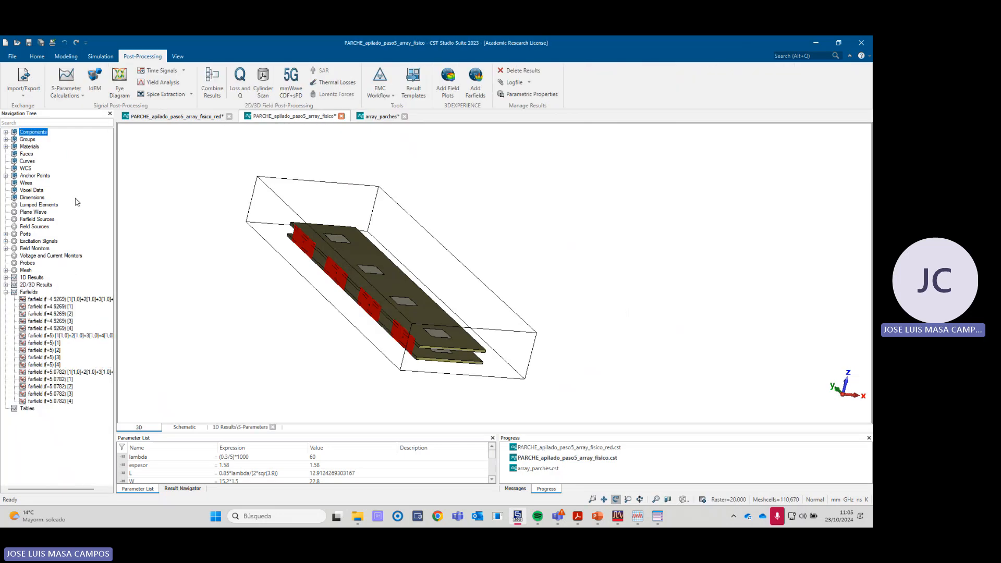
click(6, 292)
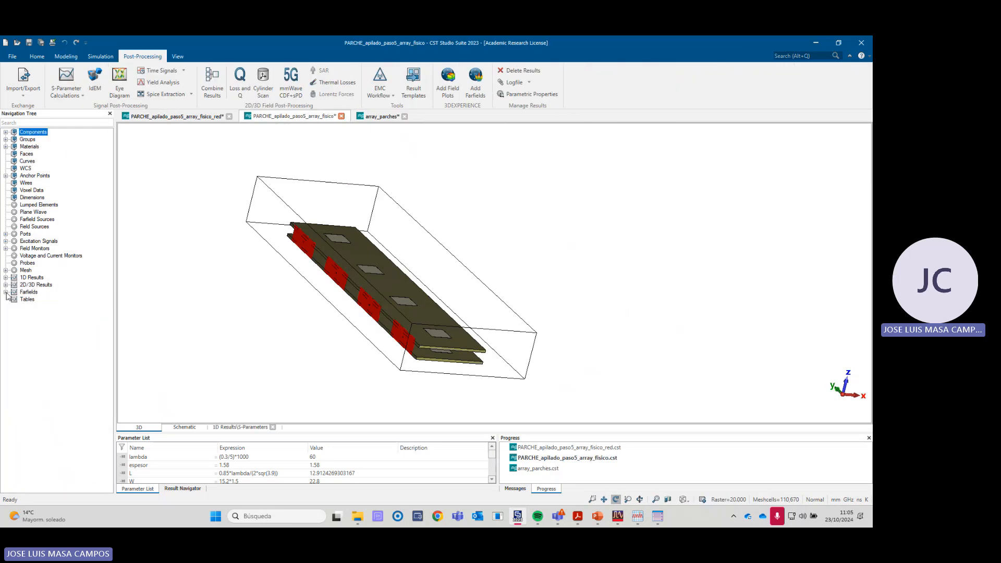
click(100, 56)
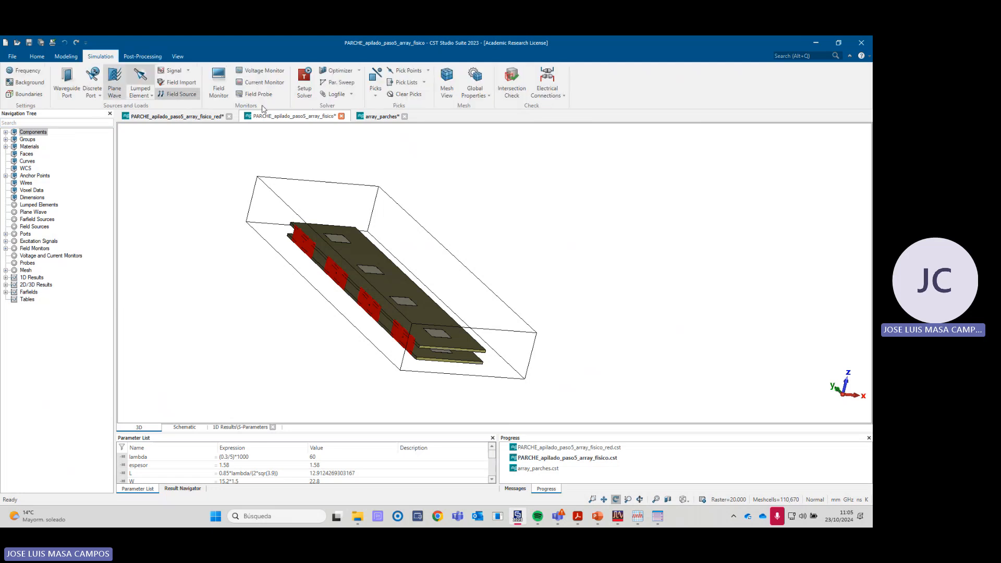
click(306, 82)
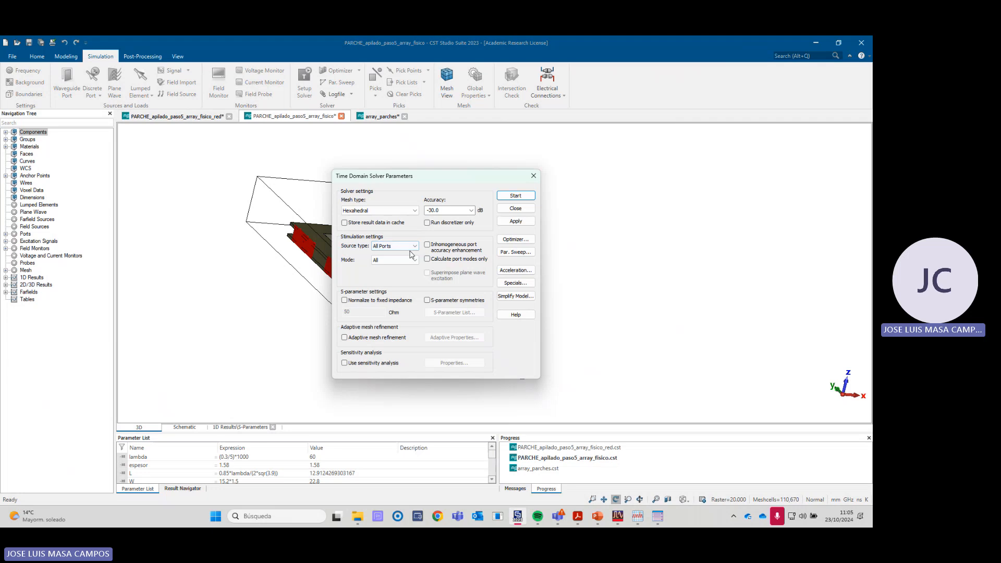
click(391, 246)
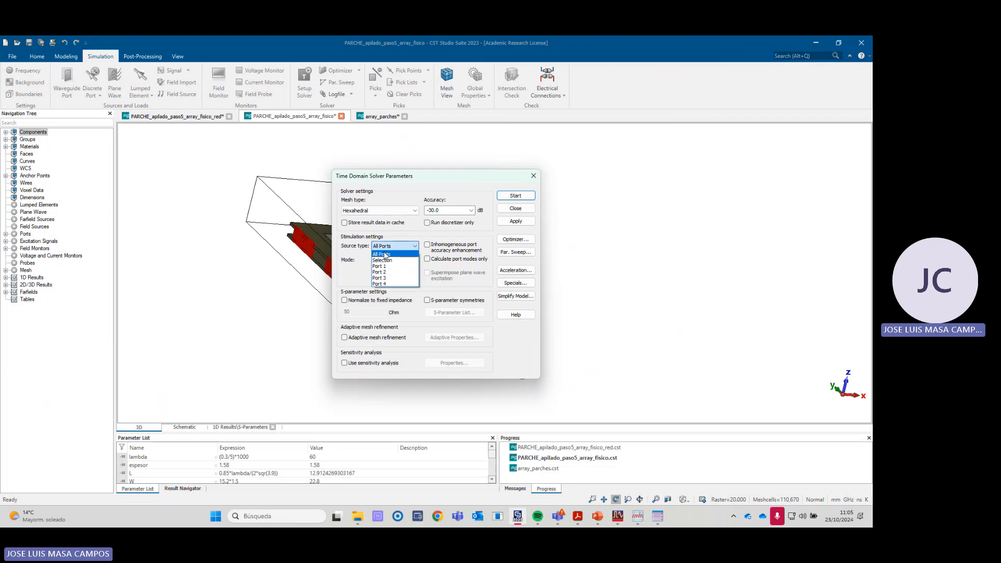
click(386, 255)
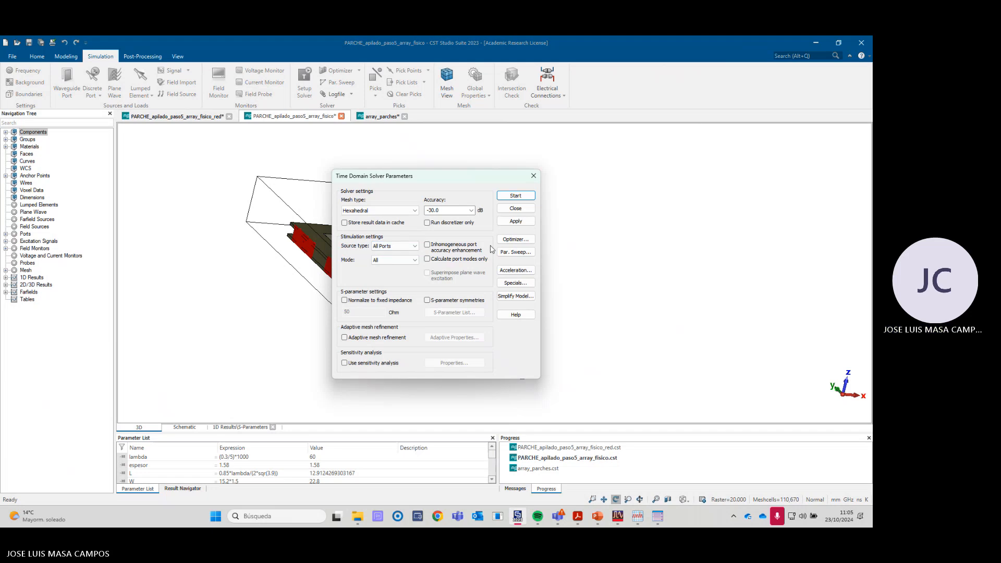
click(533, 177)
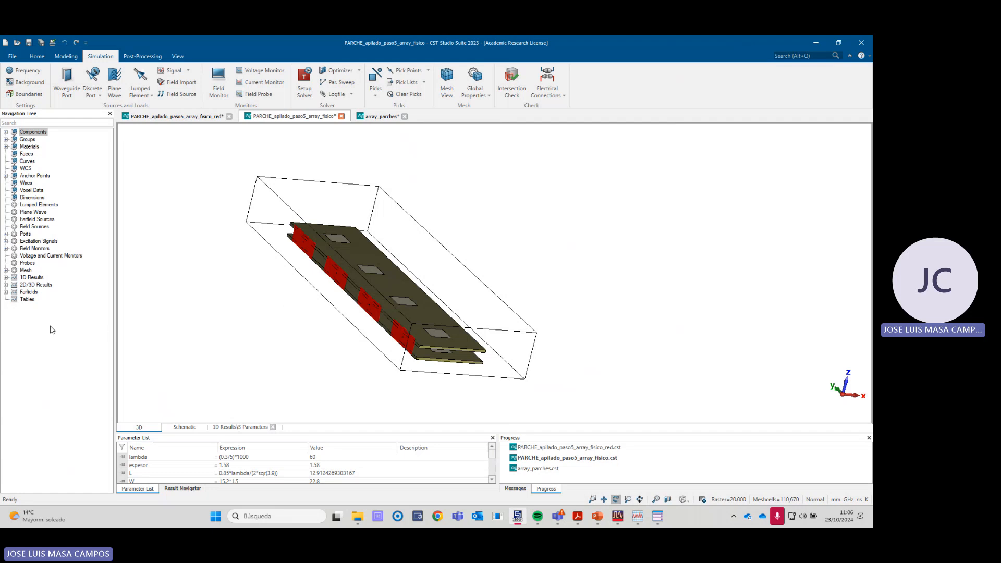
- Display the 5 GHz farfield directivity cuts of ports 1 to 4 one by one, ending back on farfield (f=5) [1]
click(5, 293)
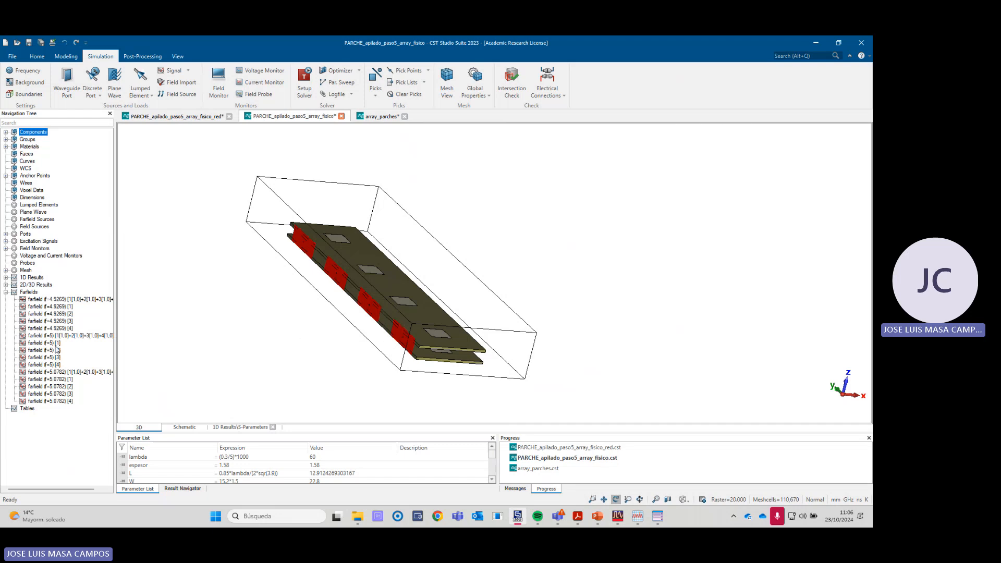
click(50, 343)
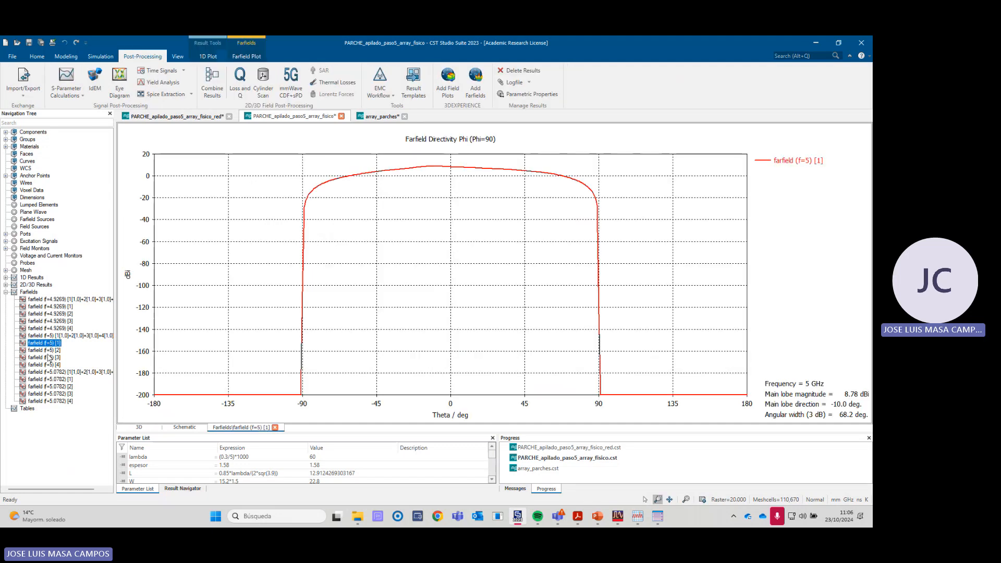
click(46, 351)
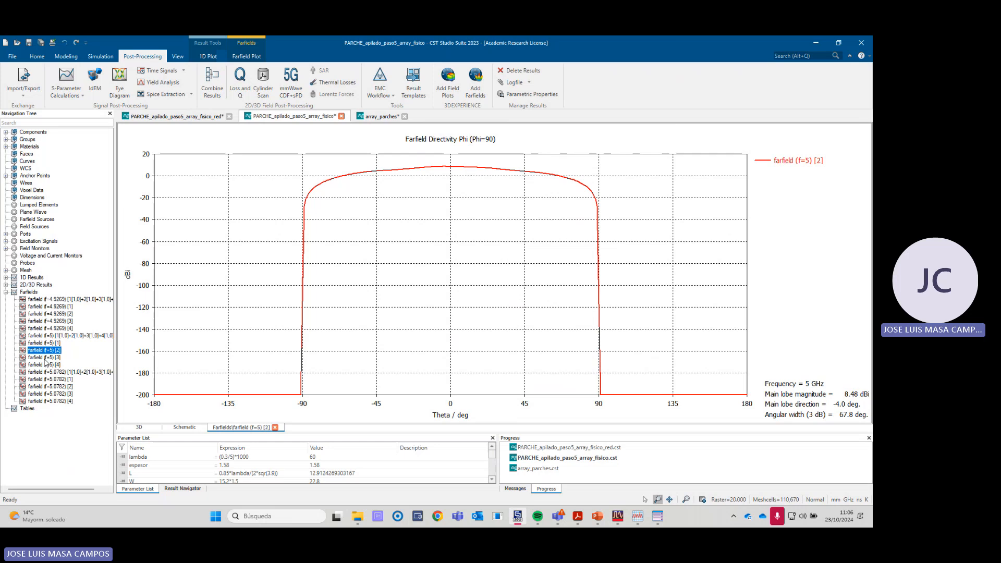
click(45, 358)
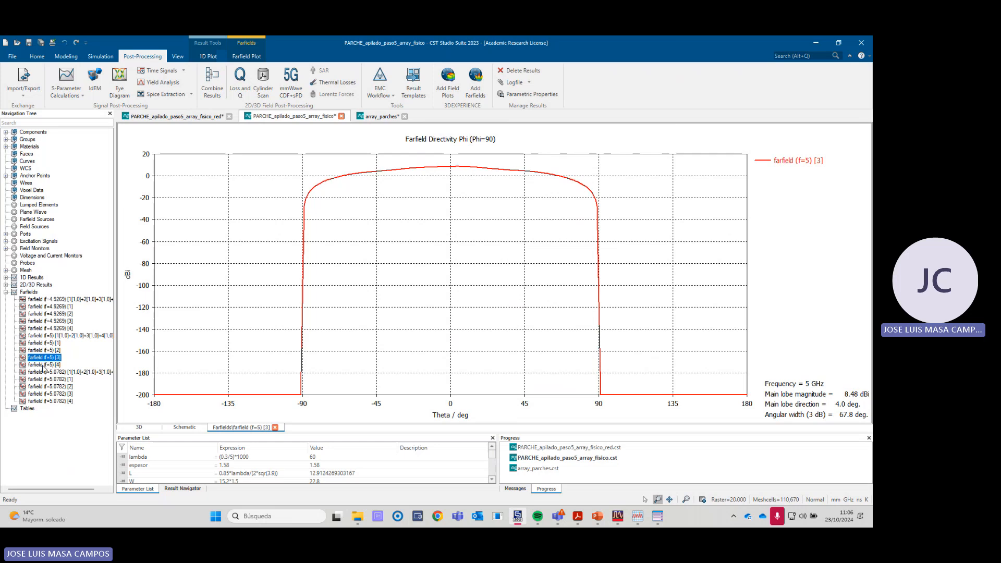
click(44, 365)
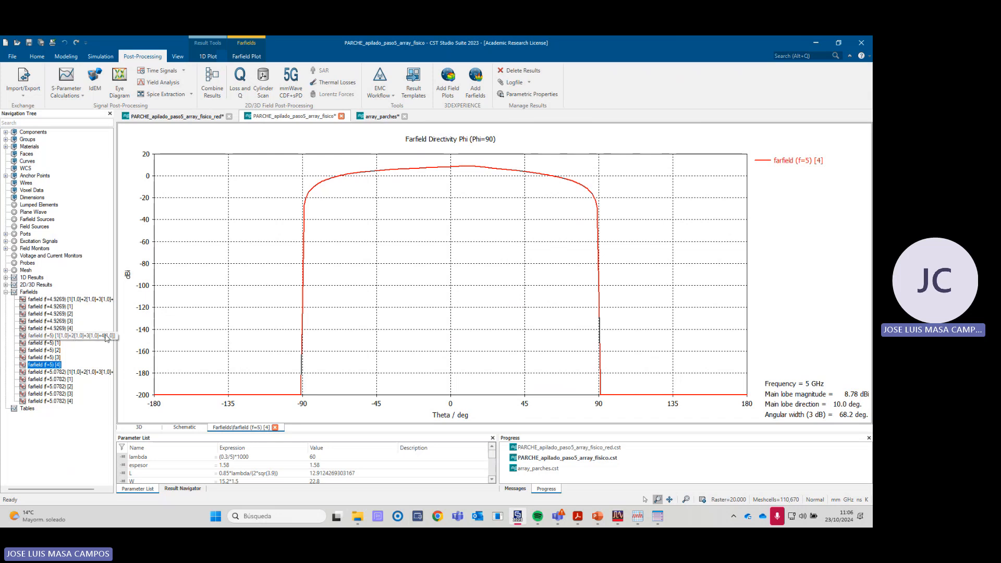
click(246, 56)
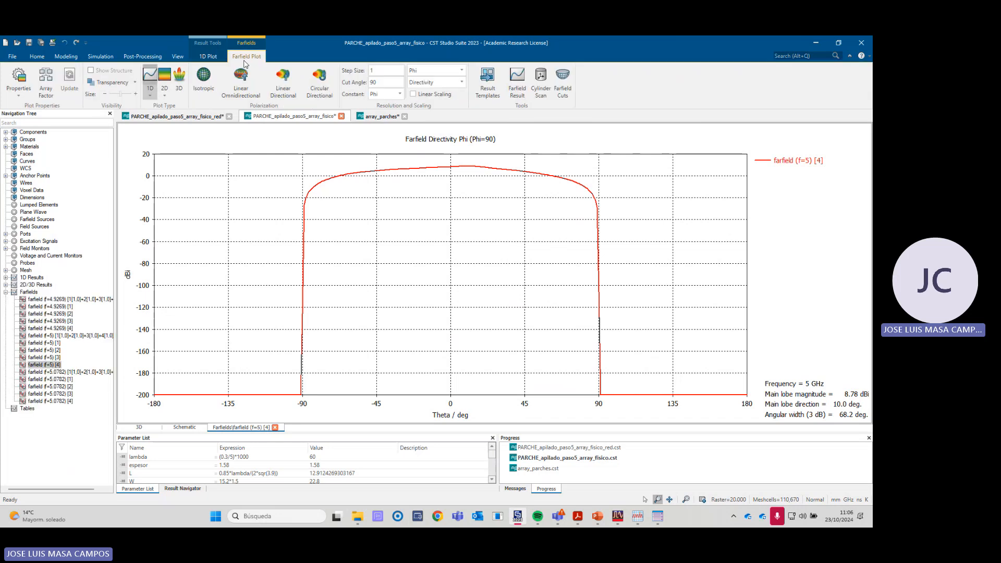
click(57, 344)
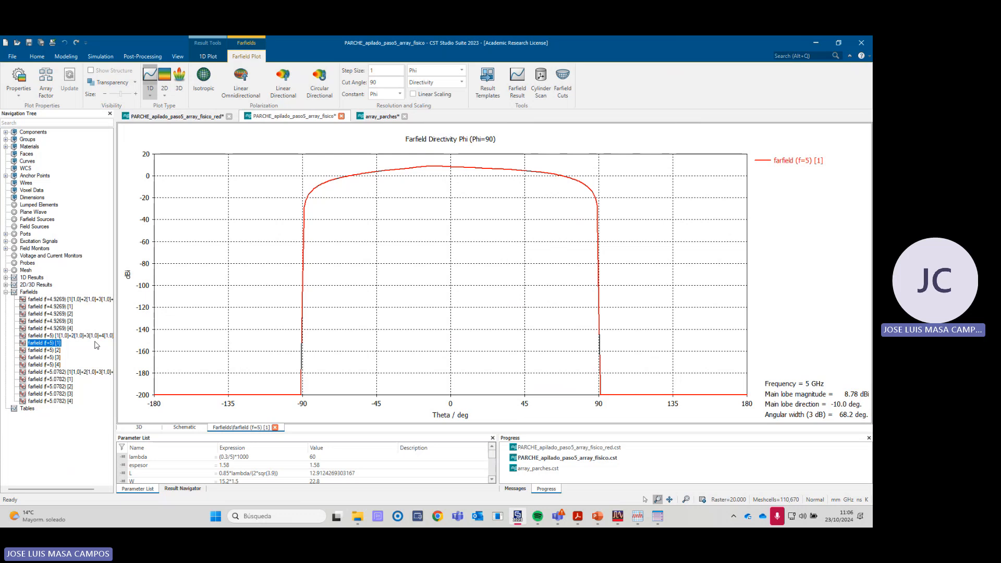
right_click(209, 202)
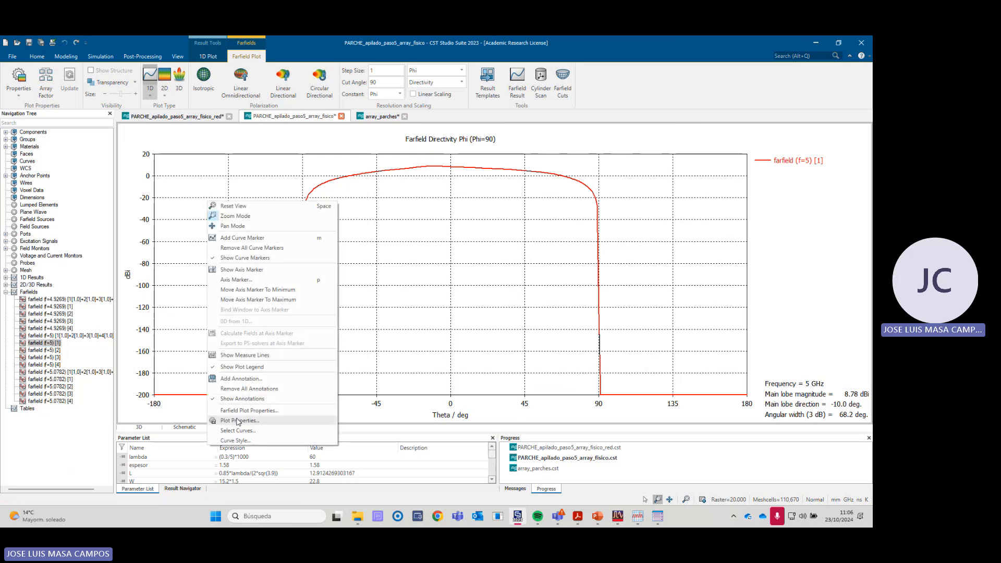
click(266, 420)
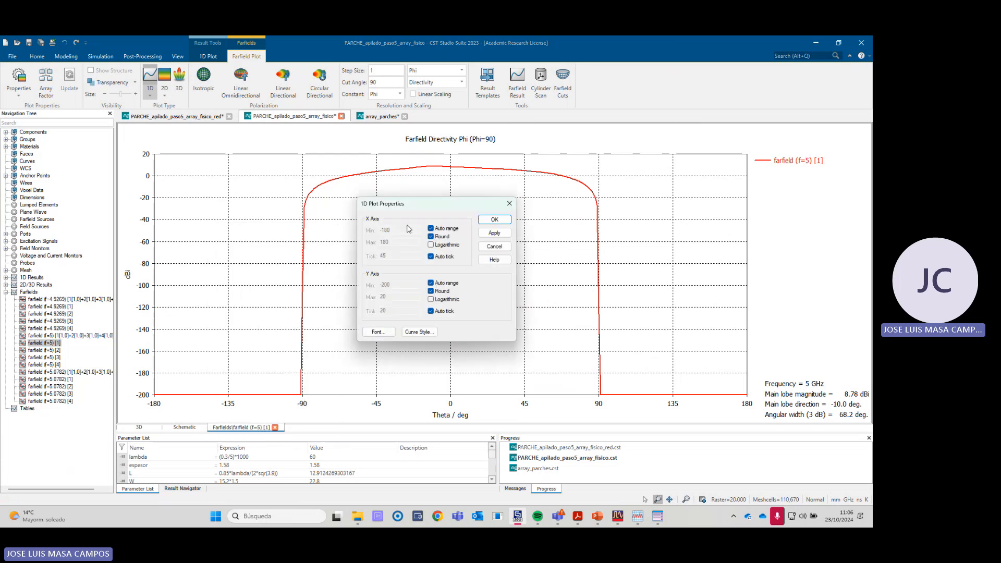
click(494, 246)
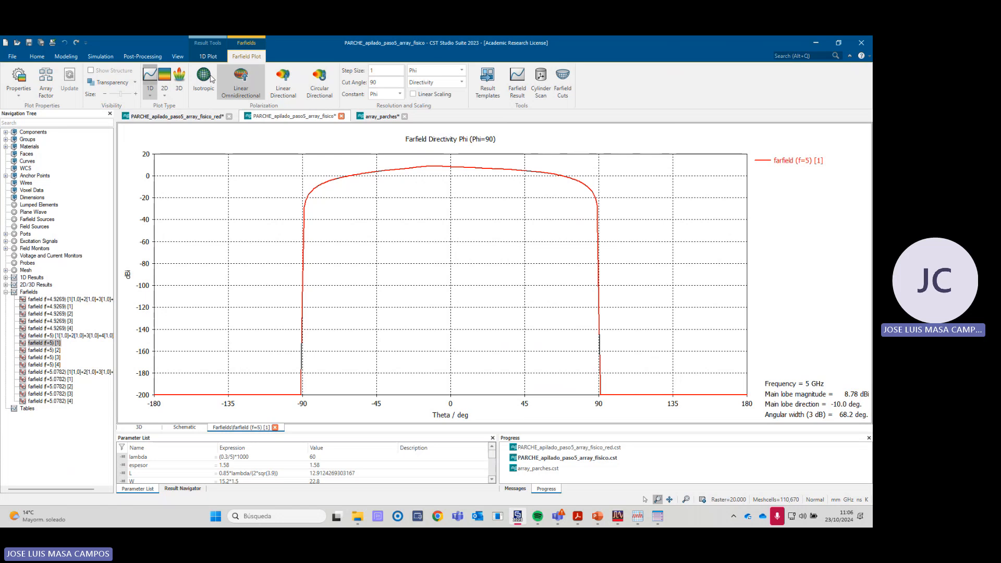
- Set the theta axis range of the farfield (f=5) [1] plot from -90 to 90 degrees
click(203, 58)
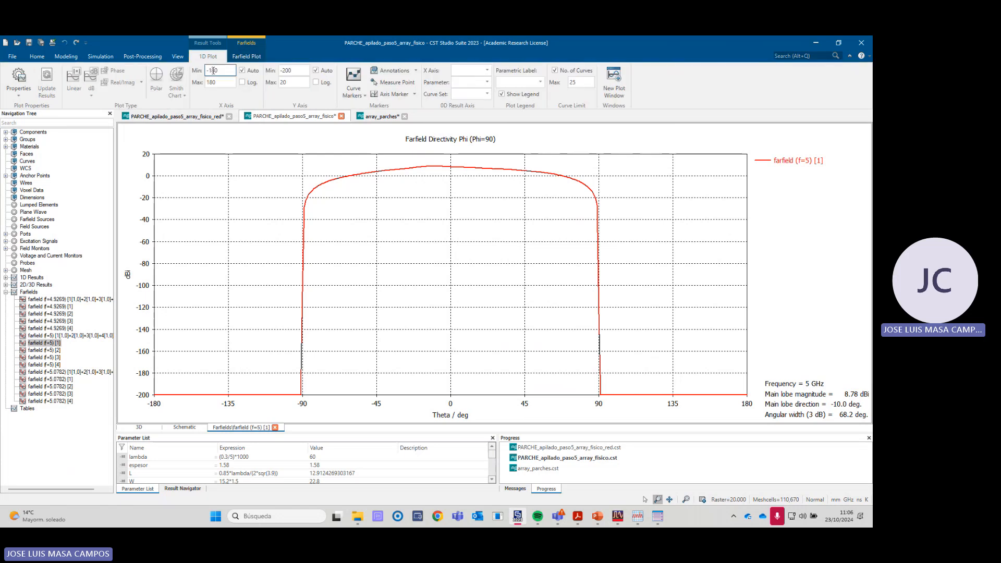
double_click(216, 71)
text(-9)
click(214, 82)
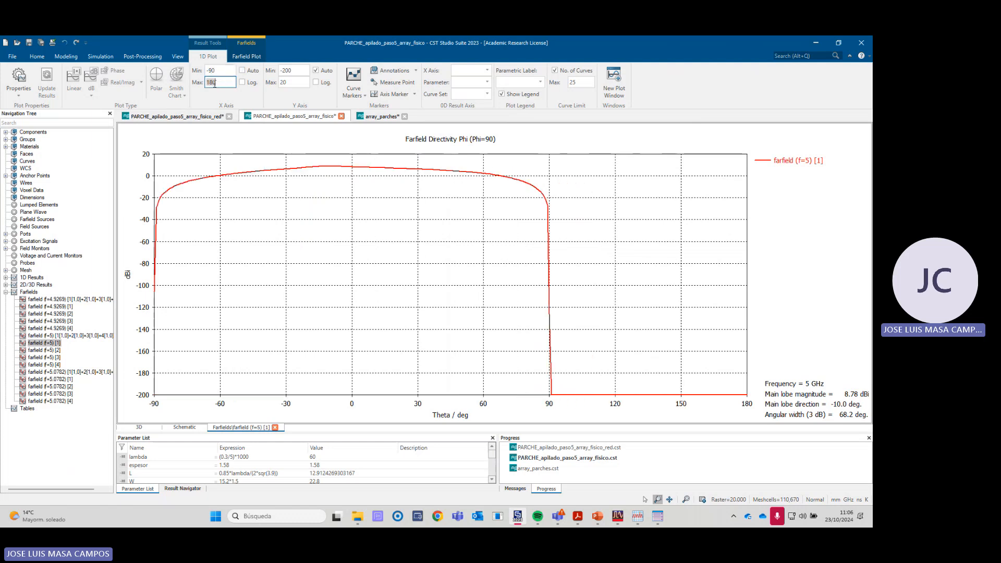
text(90)
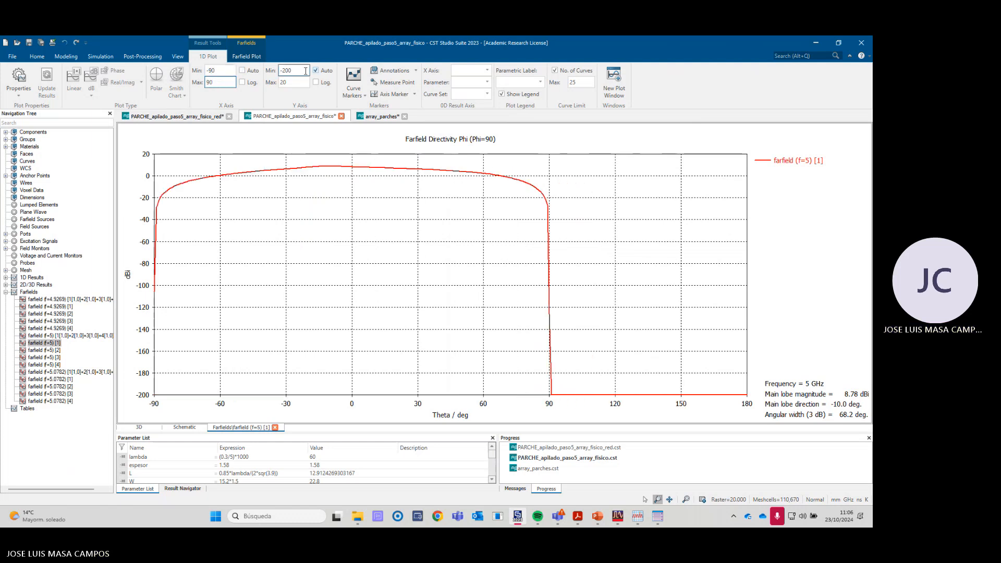
key(Tab)
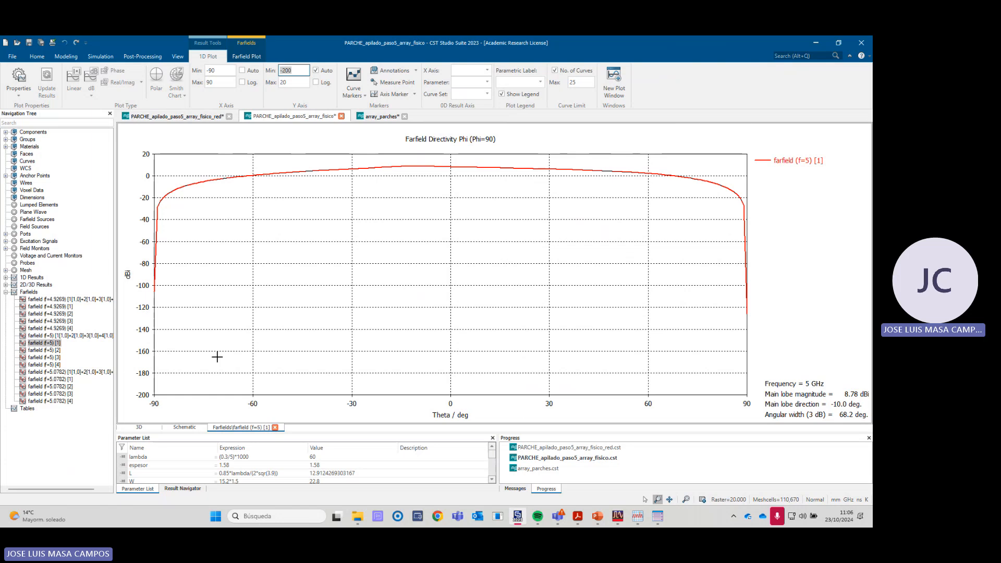
- Set the directivity axis range of the farfield (f=5) [1] plot from -20 to 15
click(301, 72)
key(Tab)
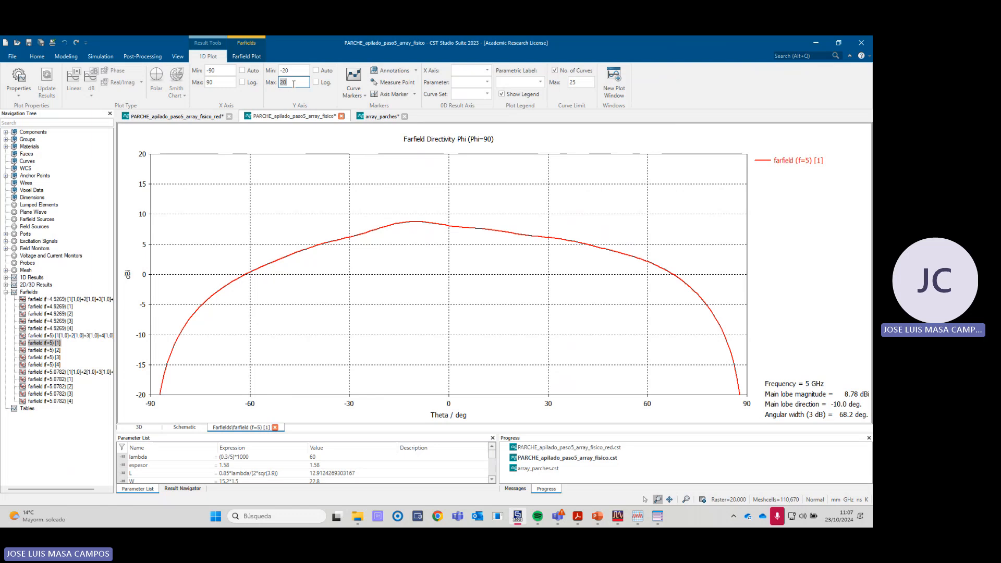
text(15)
key(Return)
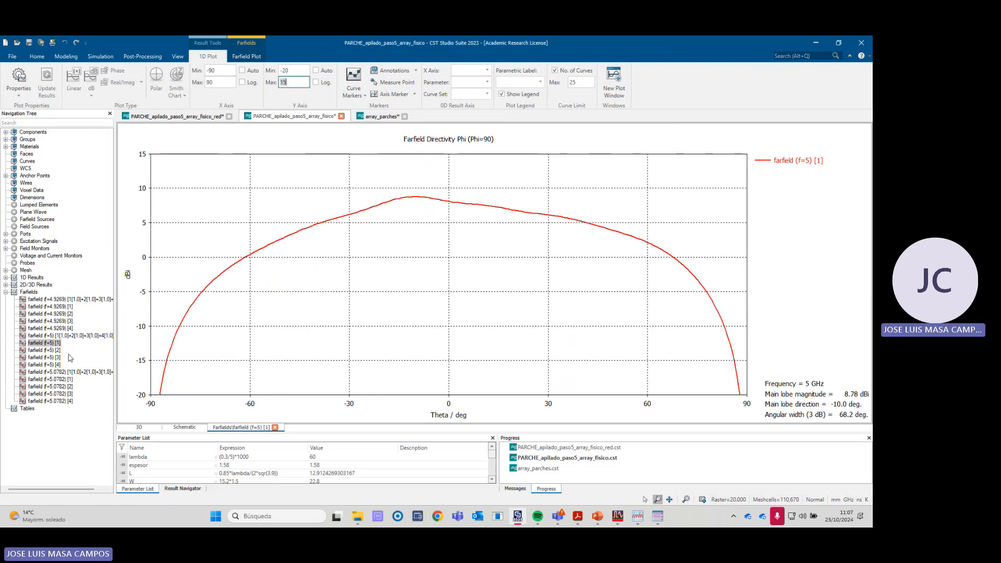
- Display farfield (f=5) [2] and set its theta axis range from -90 to 90 degrees
click(51, 350)
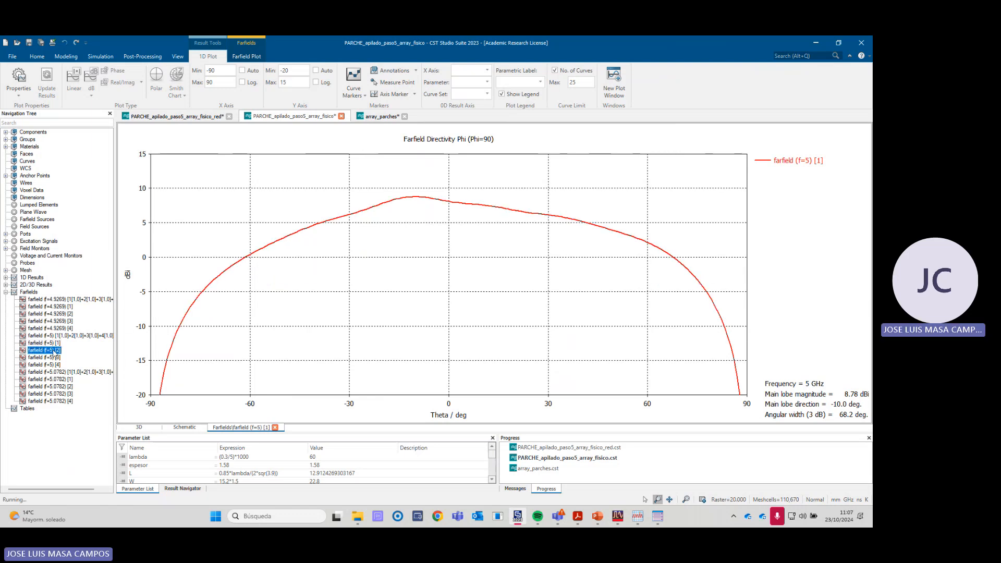
double_click(221, 72)
text(-90)
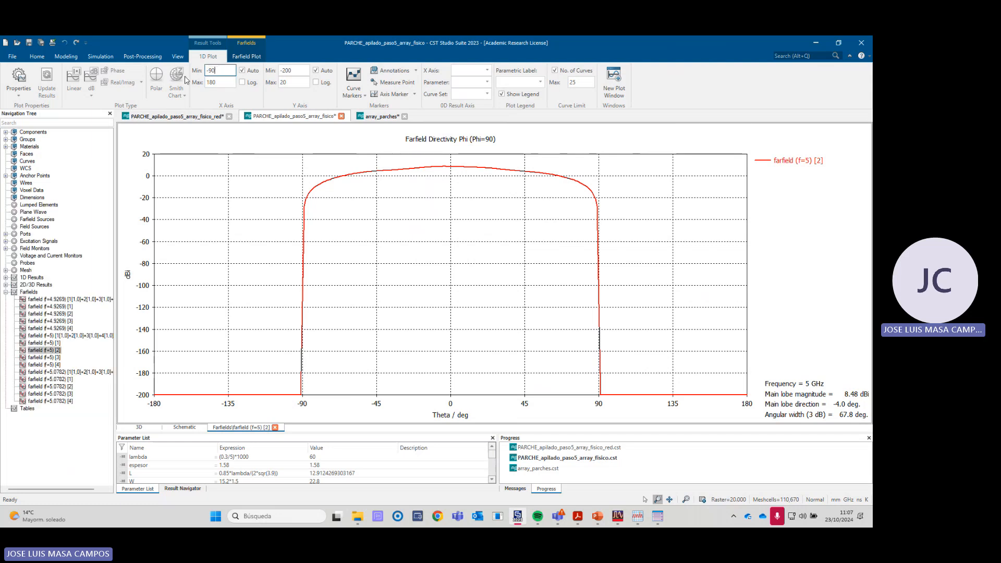
double_click(214, 82)
text(9)
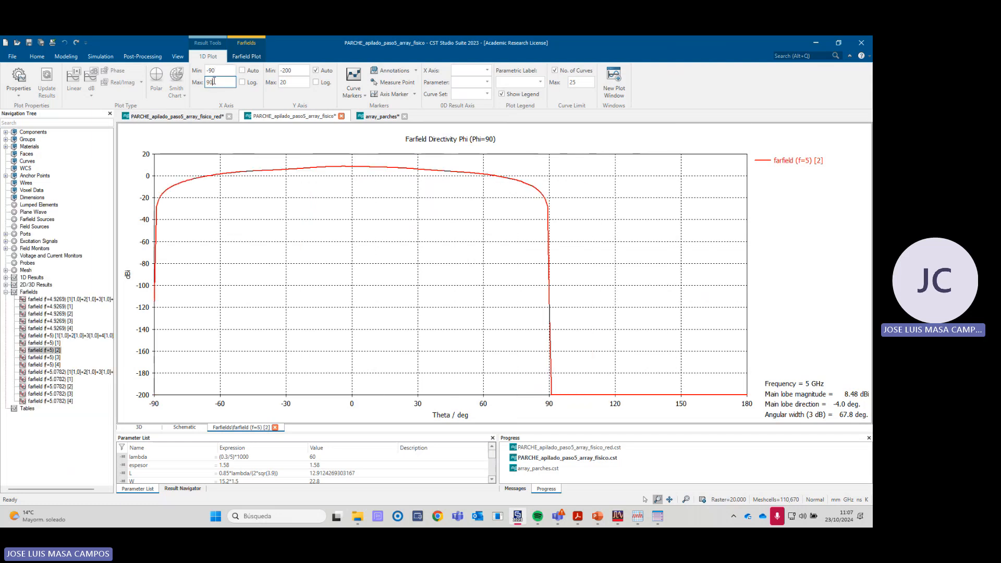
text(0)
- Set the directivity axis range of the farfield (f=5) [2] plot from -20 to 15
double_click(298, 71)
text(-20)
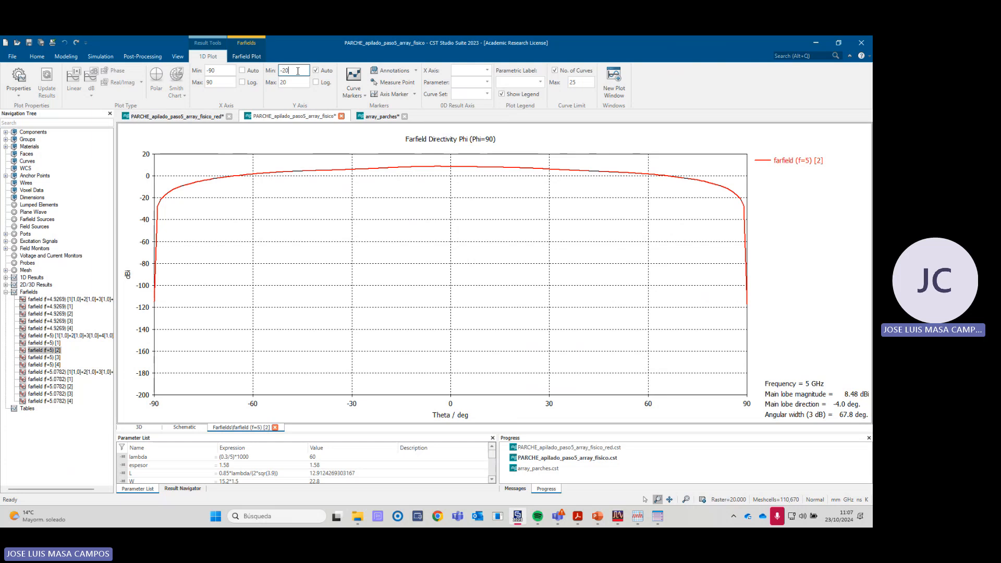
double_click(302, 82)
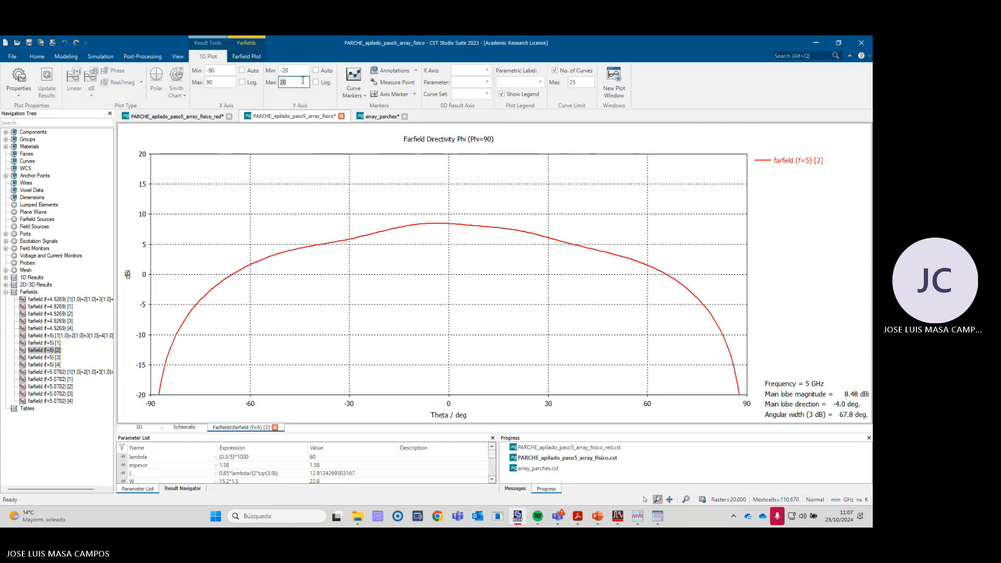
text(15)
key(Return)
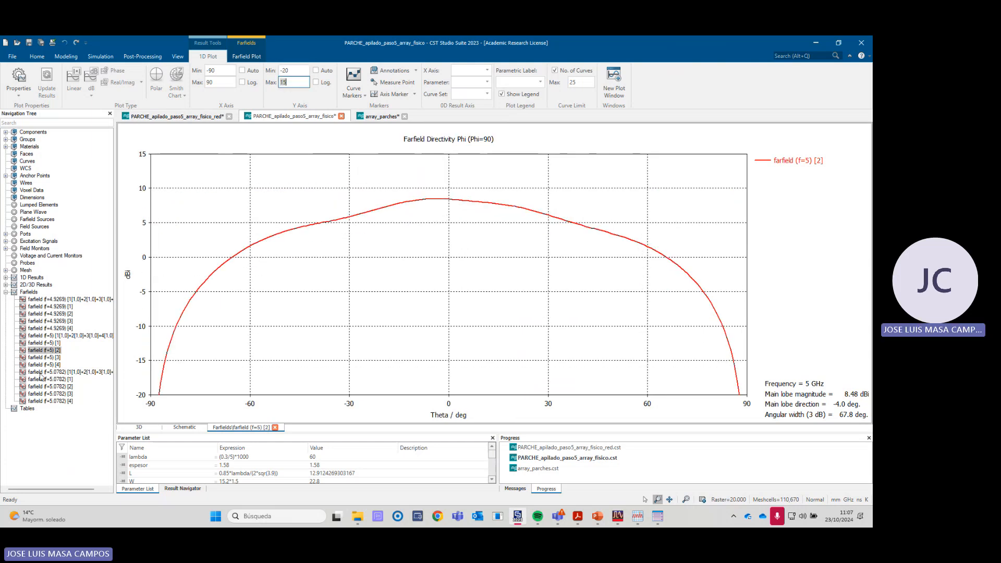
- Compare the rescaled 5 GHz directivity cuts of port 1 and port 2, ending on port 2
click(55, 343)
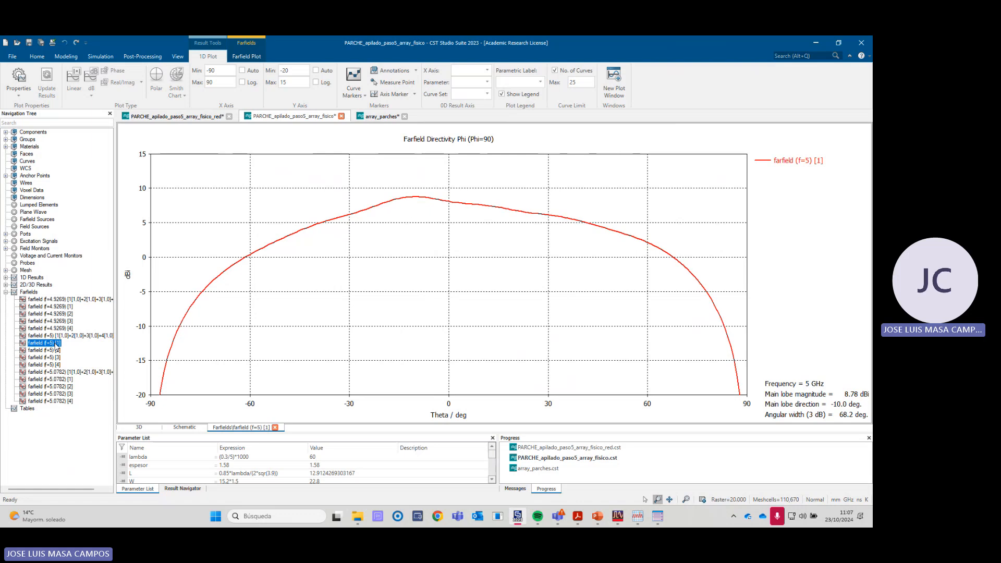
click(52, 350)
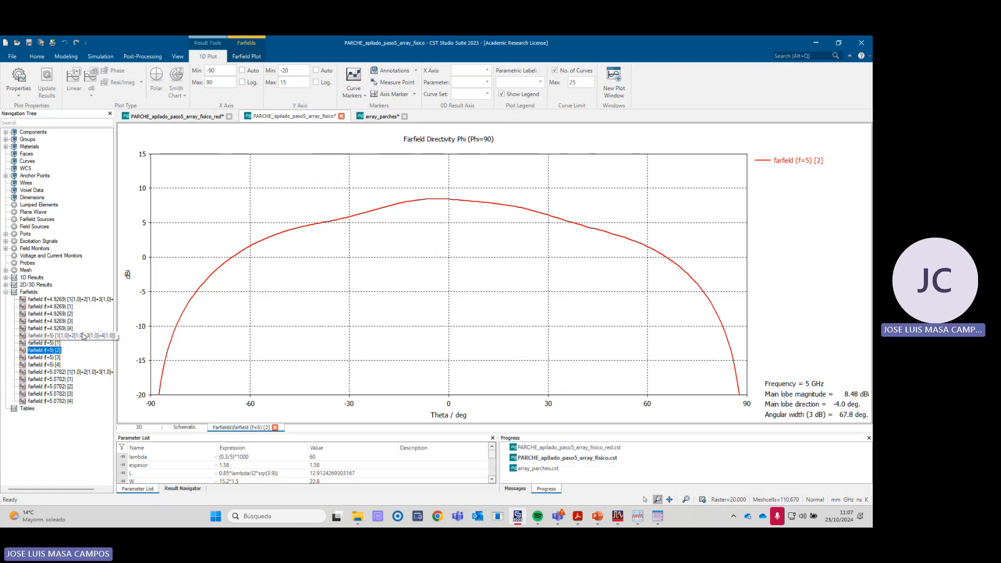
- Plot the reflection curves S1,1, S2,2, S3,3 and S4,4 together to compare them, and return to S1,1 alone
click(6, 278)
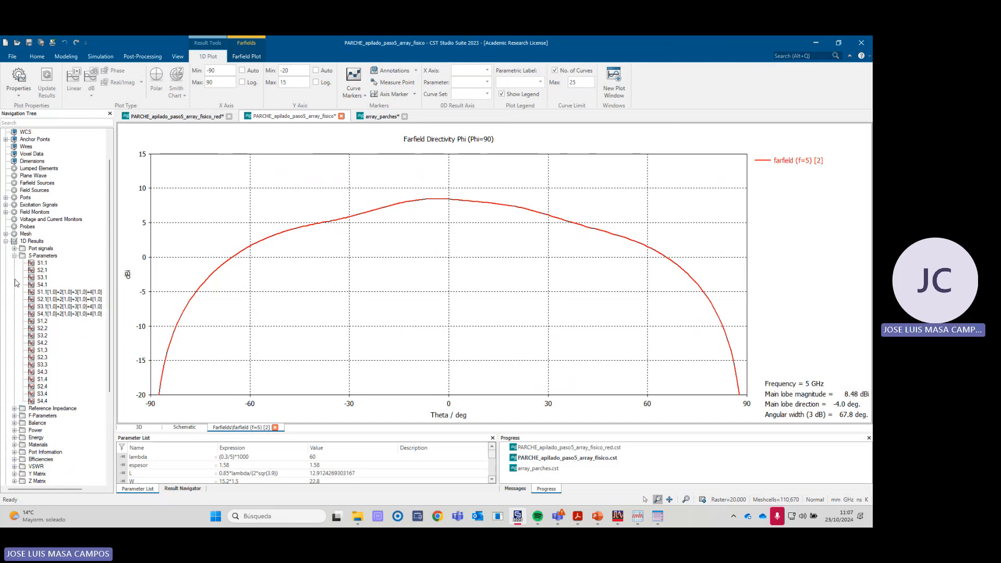
click(42, 263)
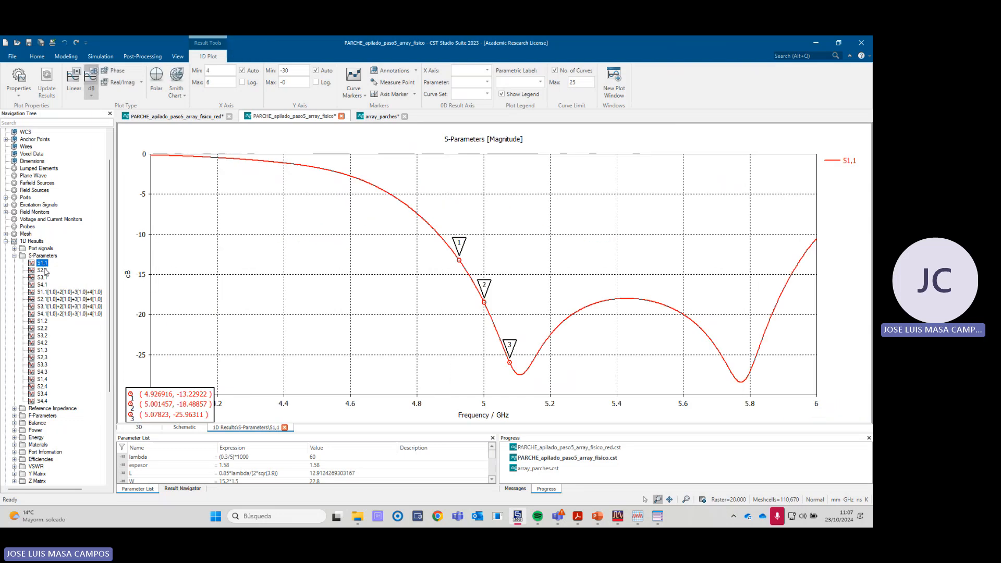
ctrl+click(41, 329)
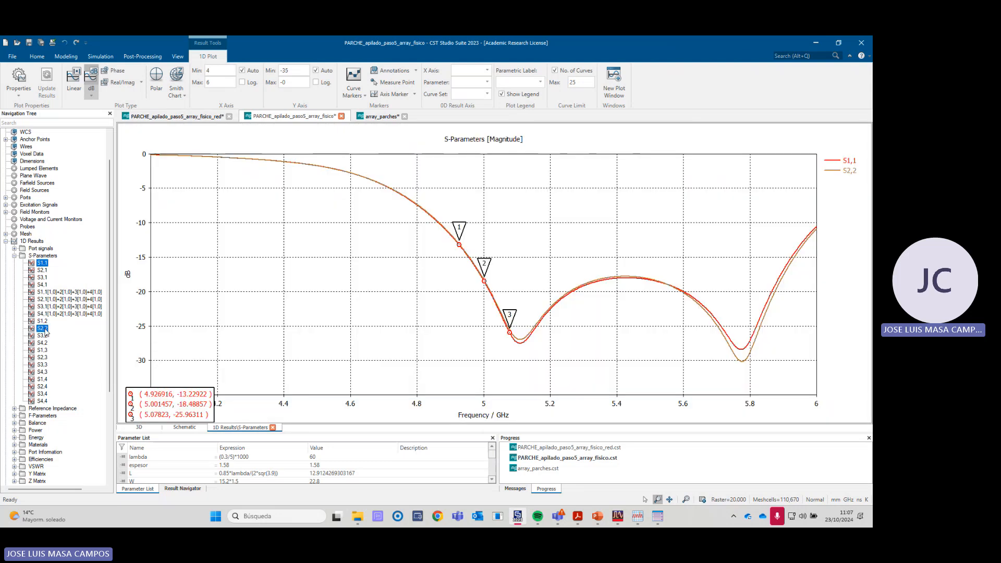
ctrl+click(42, 365)
ctrl+click(44, 401)
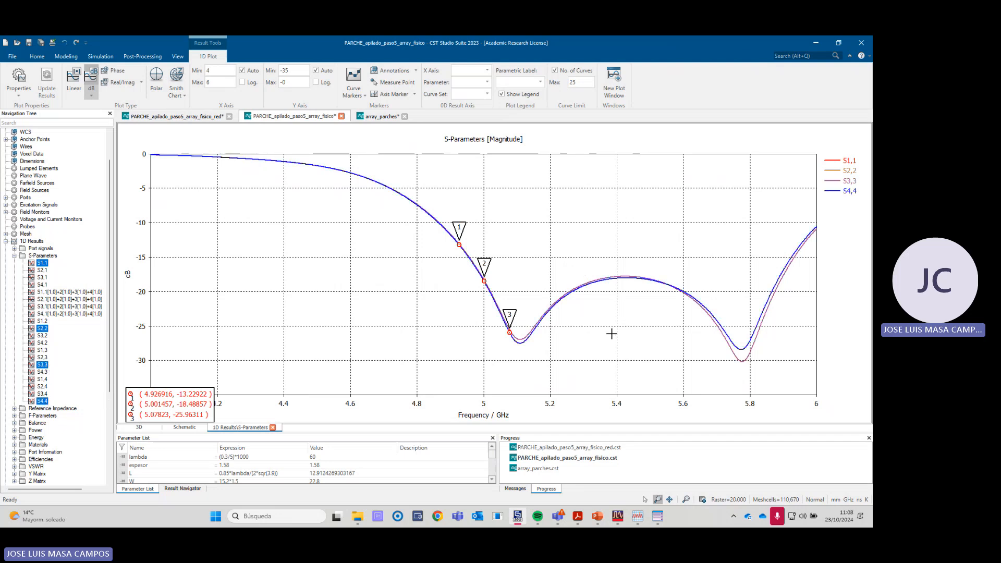
click(45, 264)
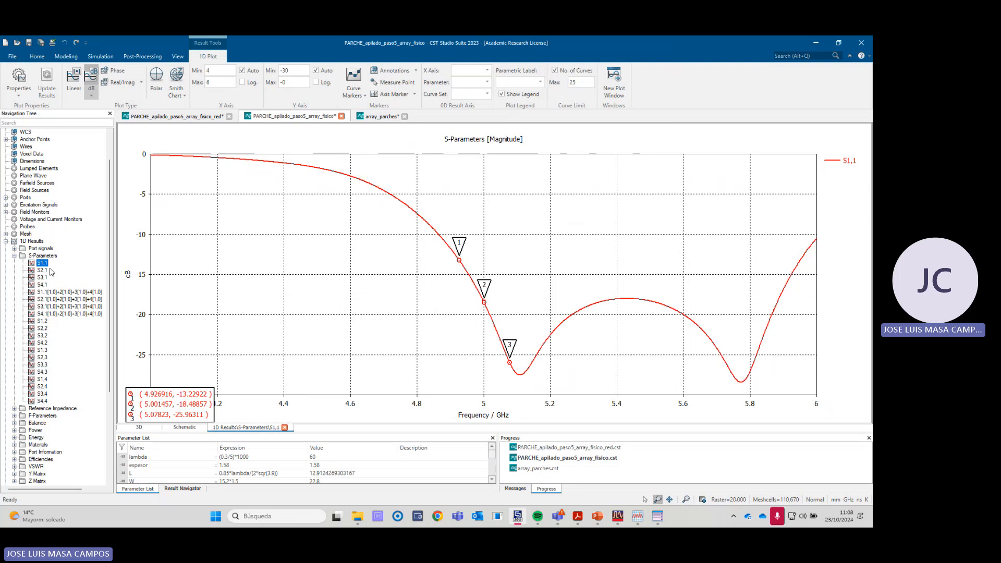
- Overlay the reflection curves in pairs to compare them: S1,1 with S4,4, S2,2 with S3,3, and S1,1 with S2,2
ctrl+click(45, 402)
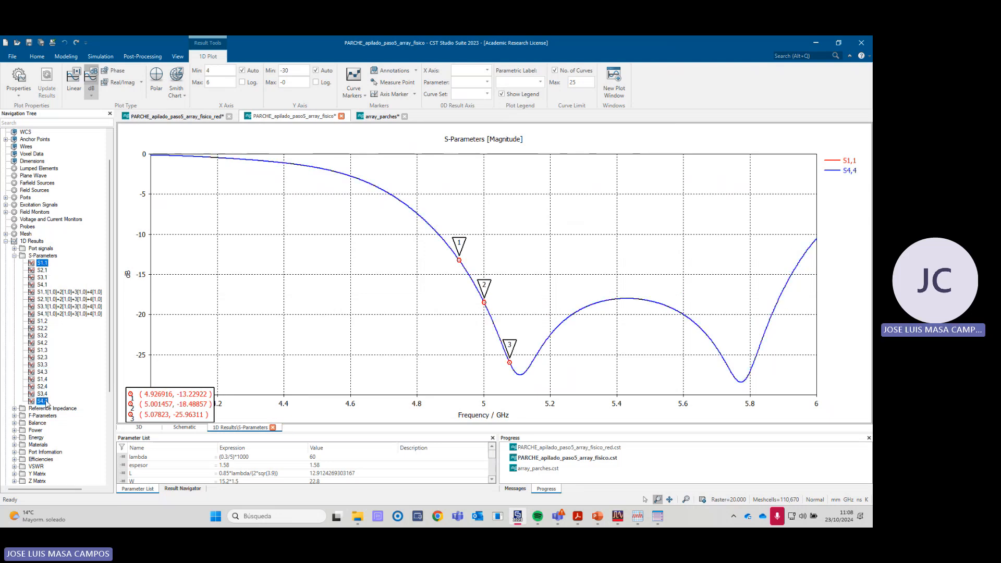
click(45, 328)
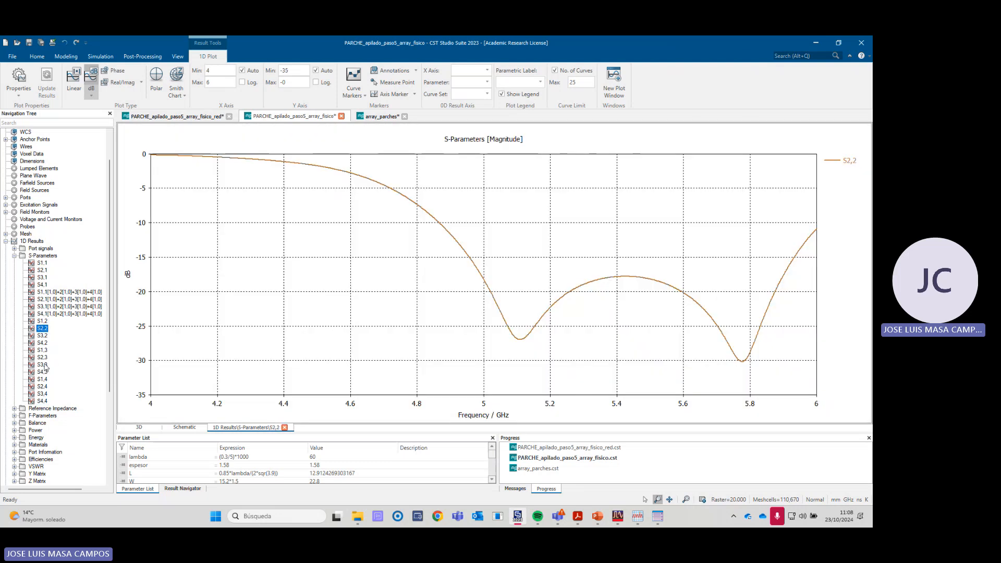
ctrl+click(45, 364)
click(43, 263)
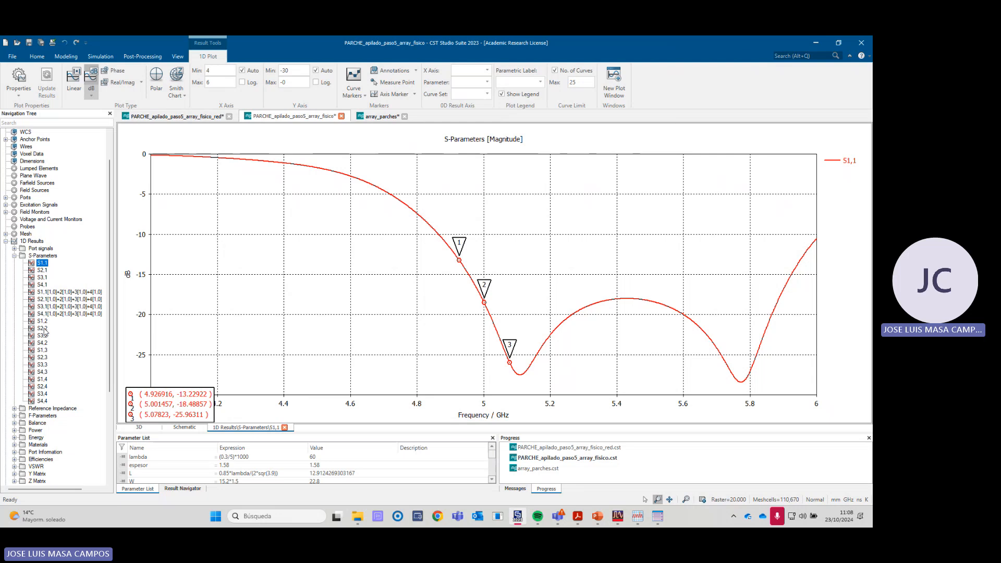
ctrl+click(42, 329)
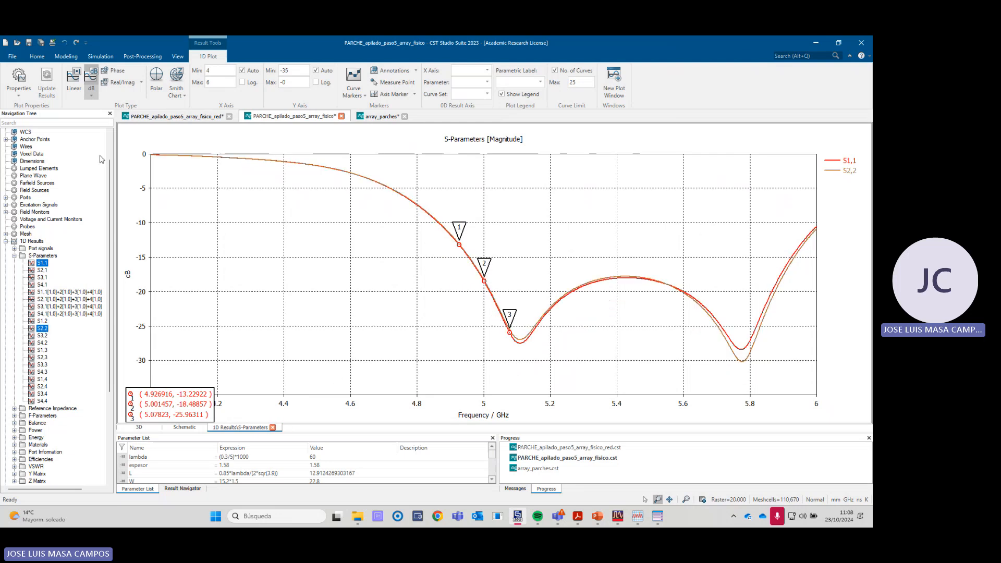
- Display the 3D array model and examine the four numbered ports and the positions of the edge and inner patches
scroll(53, 177, up, 2)
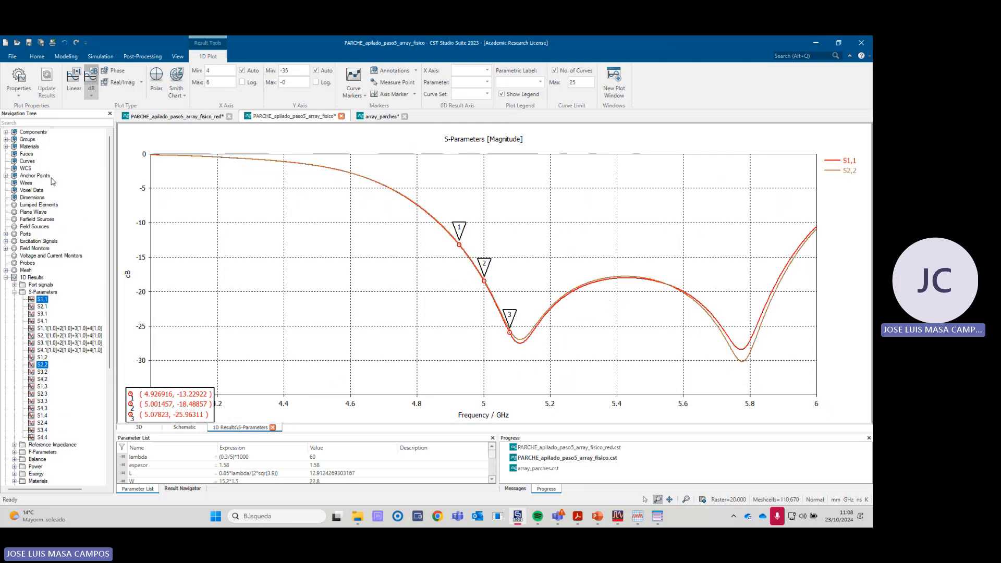
click(33, 132)
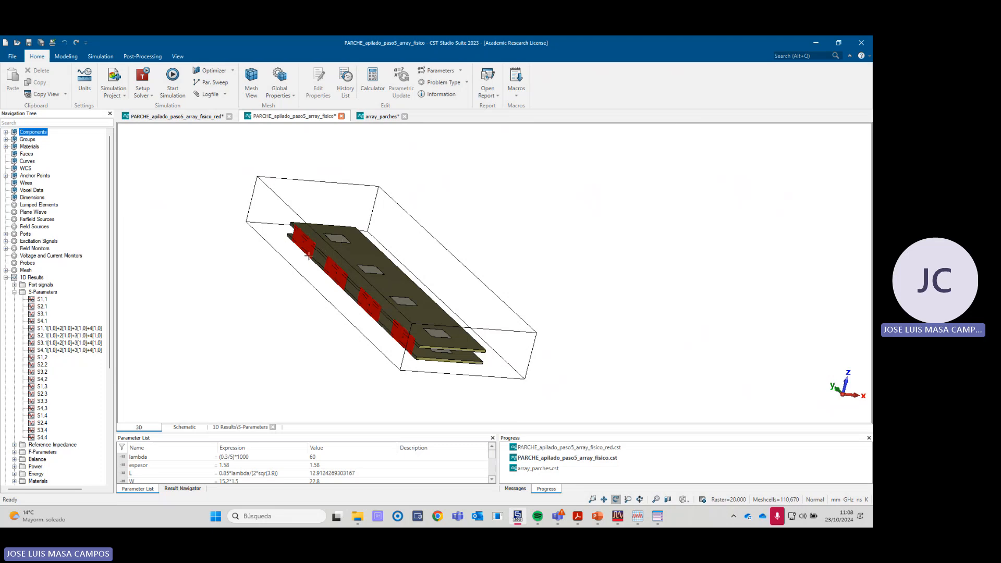
scroll(385, 327, up, 5)
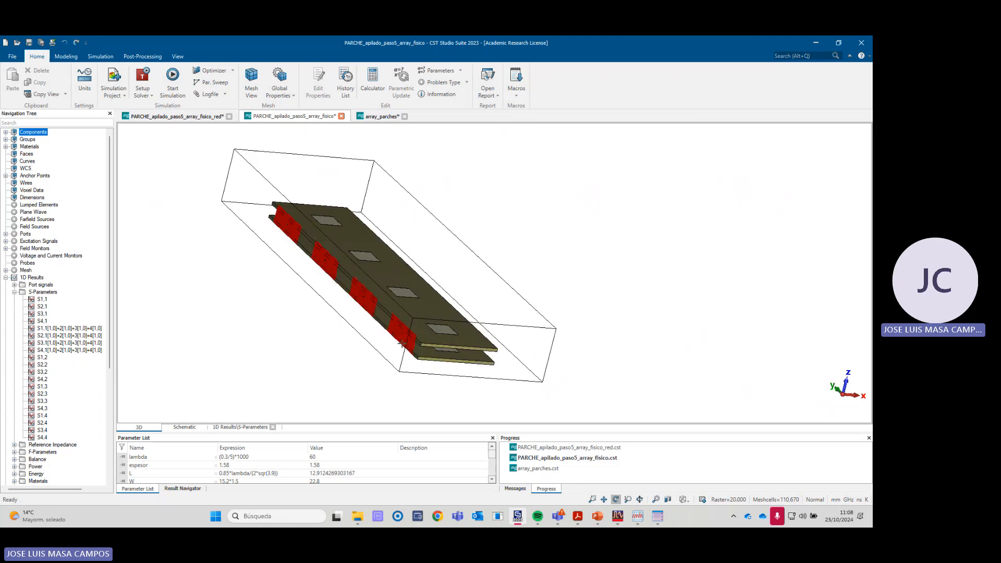
scroll(409, 320, down, 5)
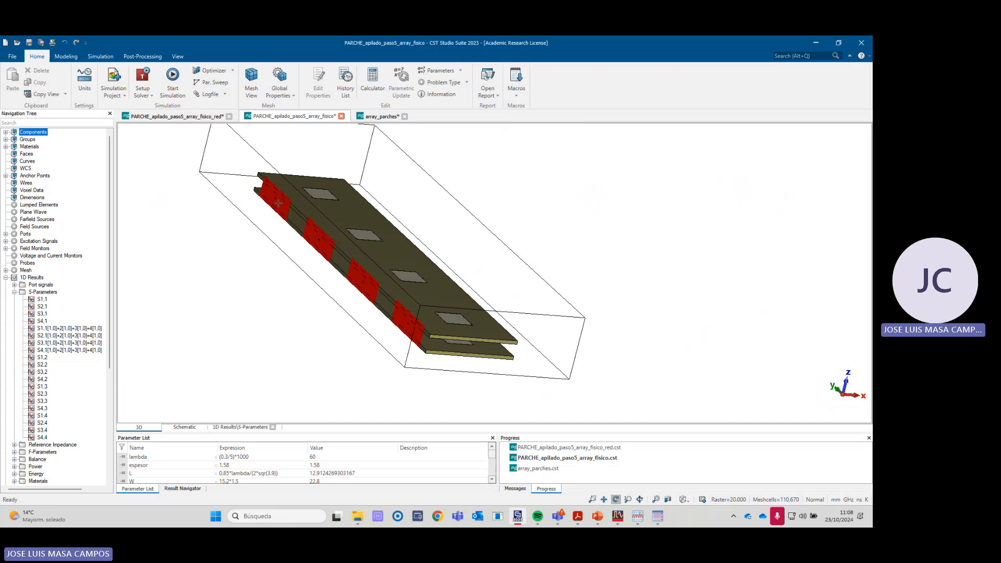
scroll(279, 204, up, 5)
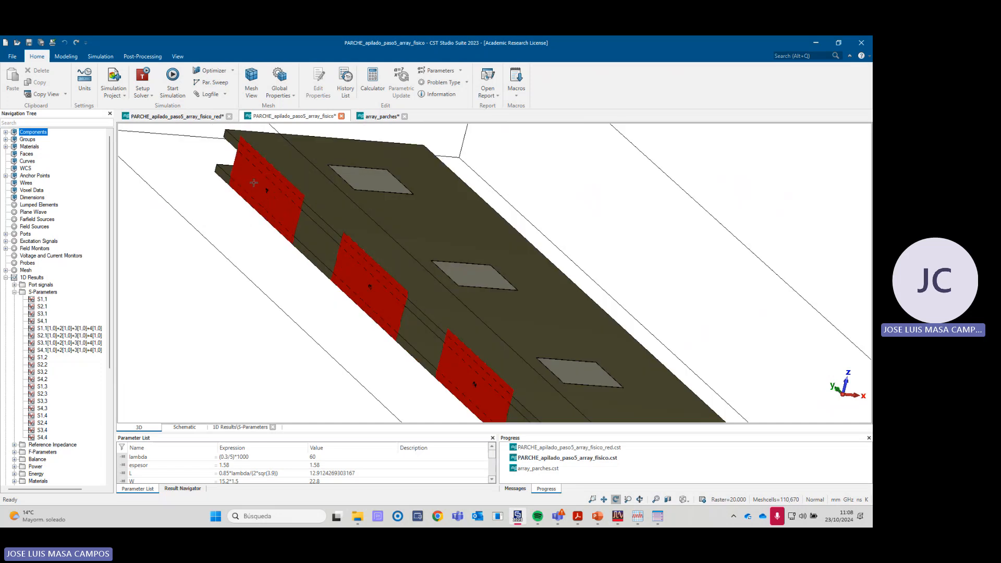
scroll(254, 183, down, 3)
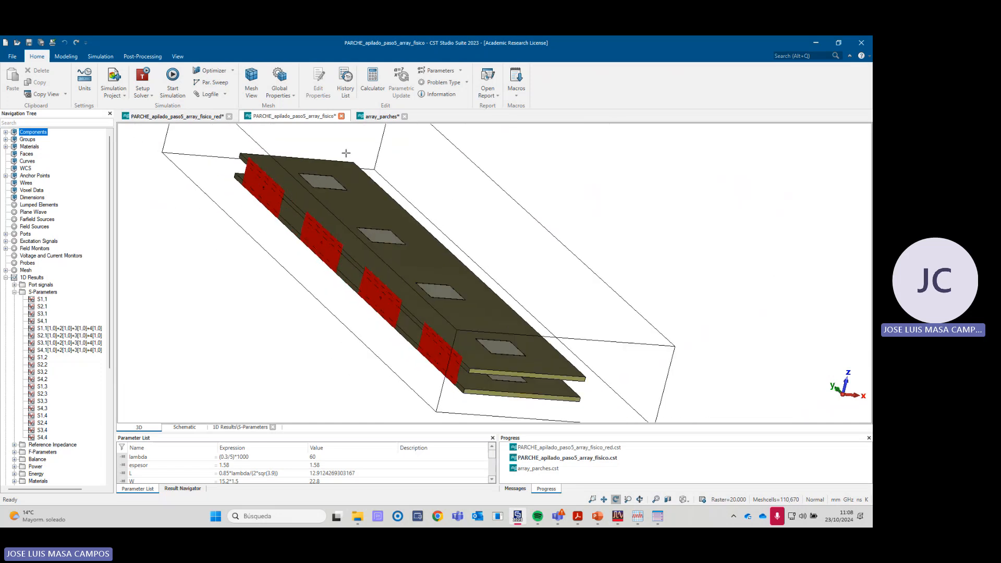
scroll(344, 246, up, 2)
scroll(323, 253, up, 2)
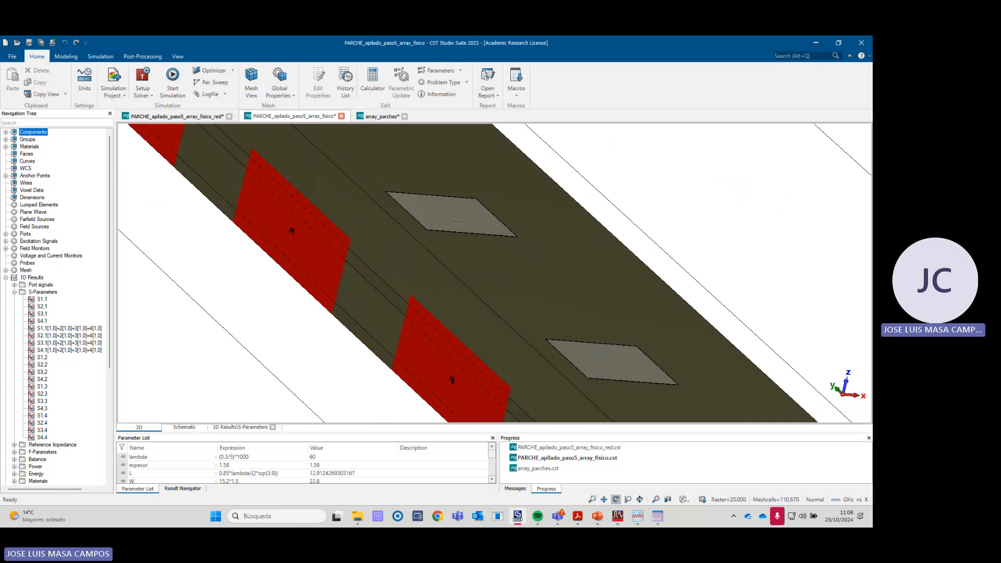
scroll(441, 262, down, 3)
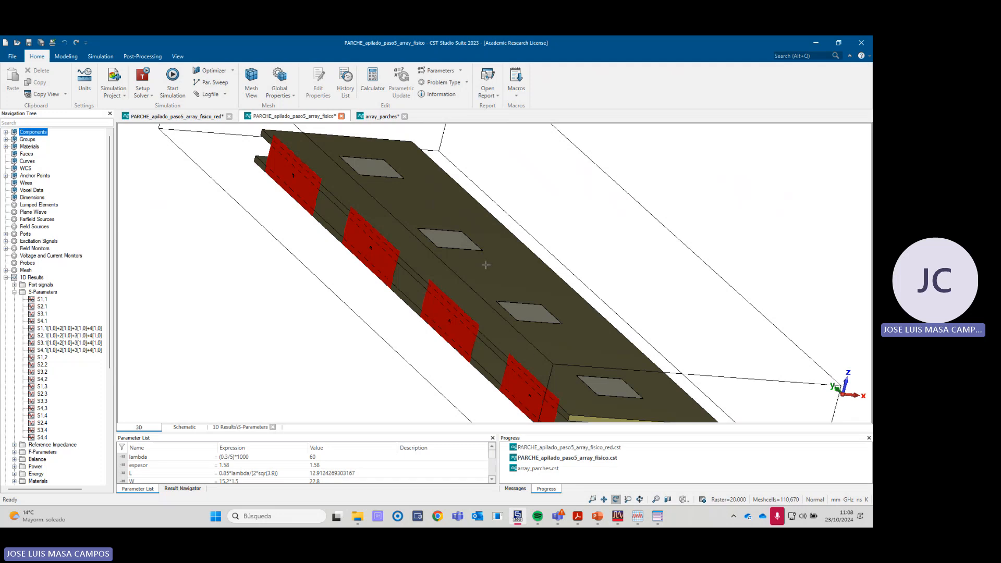
- Plot the port 1 coupling curves S2,1, S3,1 and S4,1 together to compare them
click(42, 307)
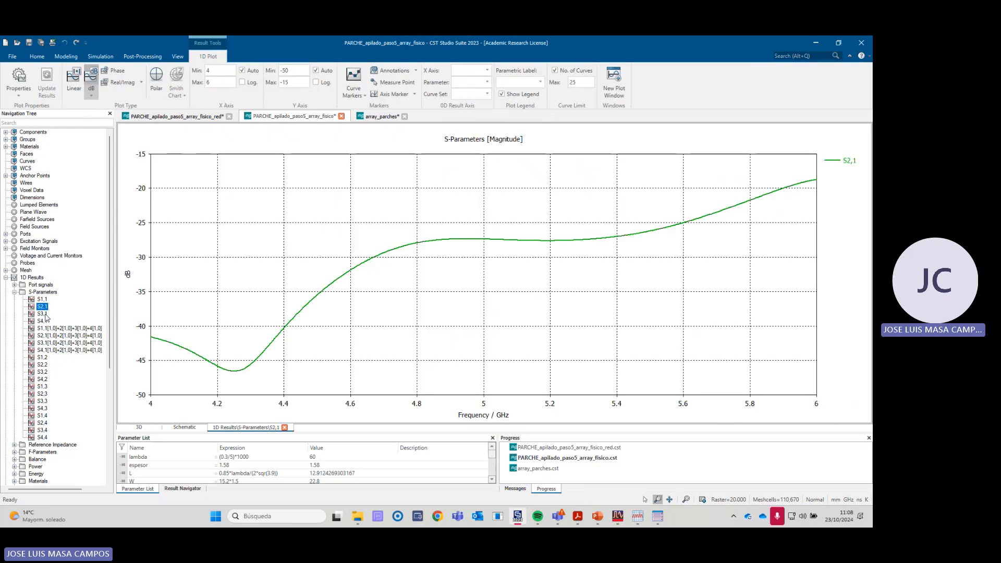
ctrl+click(43, 314)
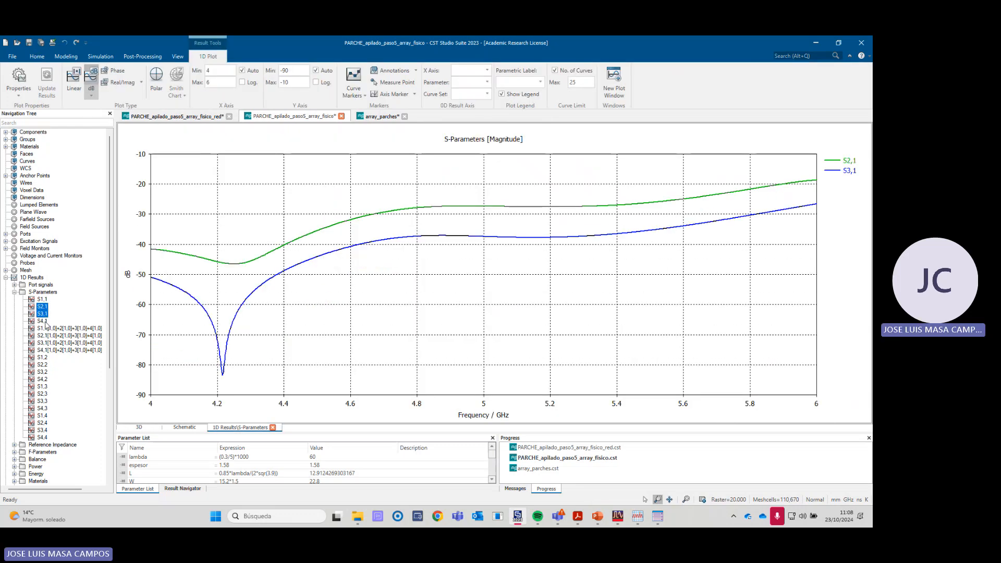
ctrl+click(44, 322)
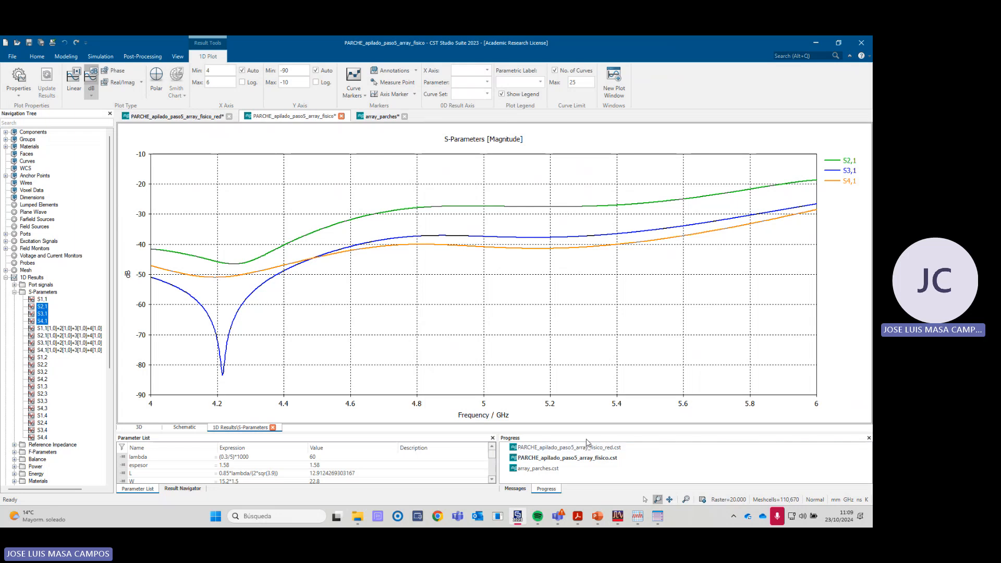
- Switch to the laboratory guide PDF and select the step 1 requirement to plot the four matching coefficients simultaneously
click(578, 517)
scroll(412, 350, down, 3)
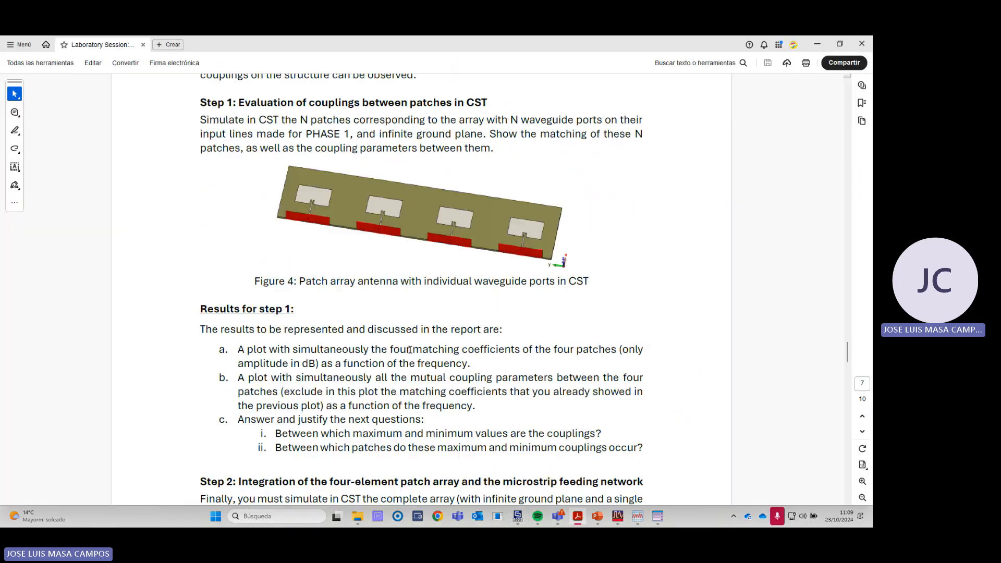
scroll(360, 370, down, 2)
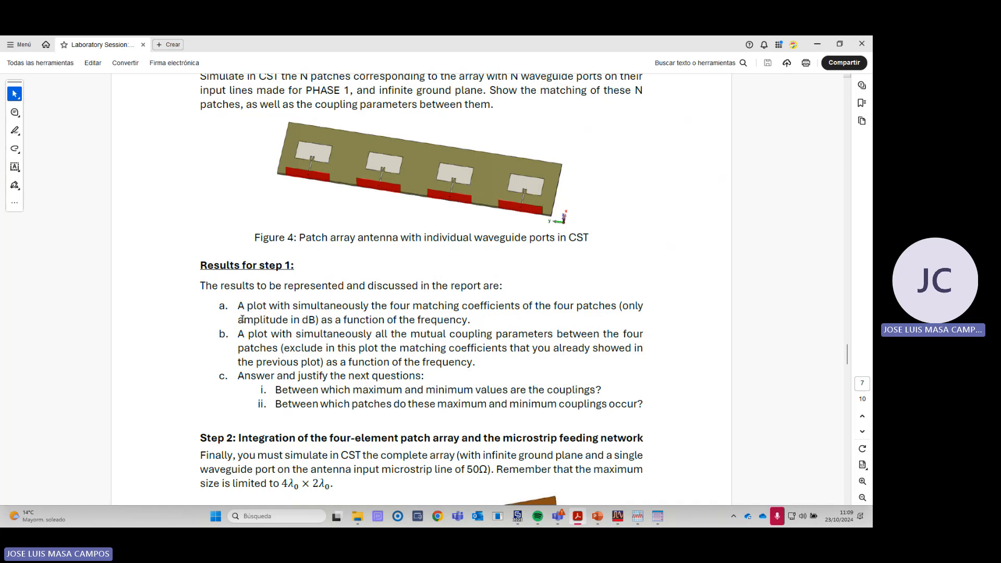
drag(240, 306, 499, 309)
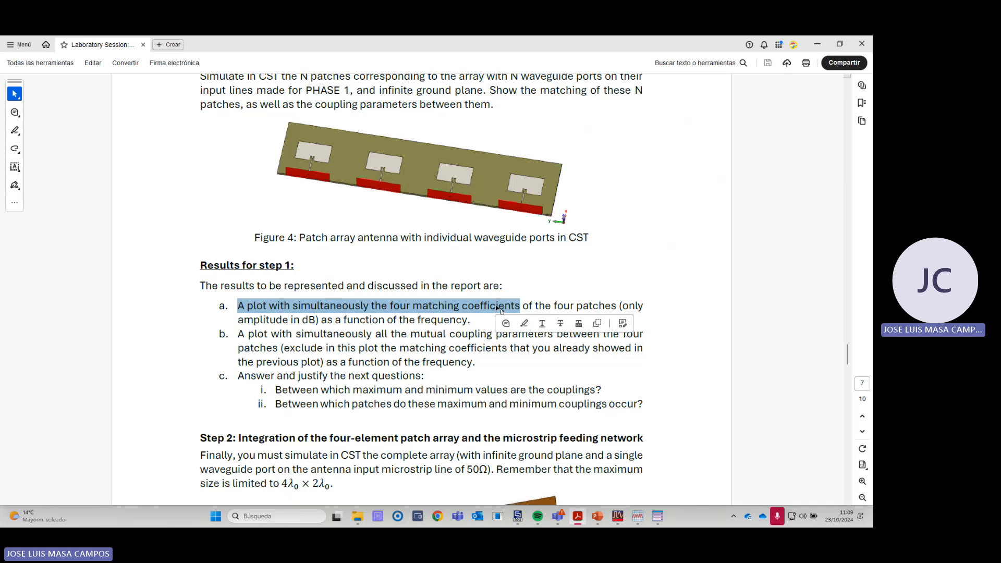
- Switch back to CST Studio Suite and plot the matching curves S1,1, S2,2, S3,3 and S4,4 together
key(alt+Tab)
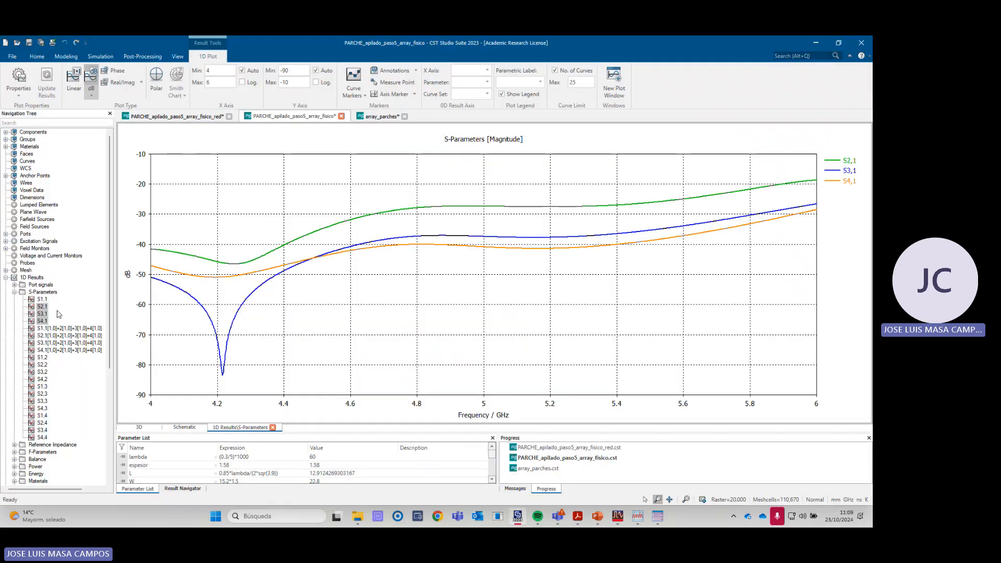
click(42, 300)
ctrl+click(42, 365)
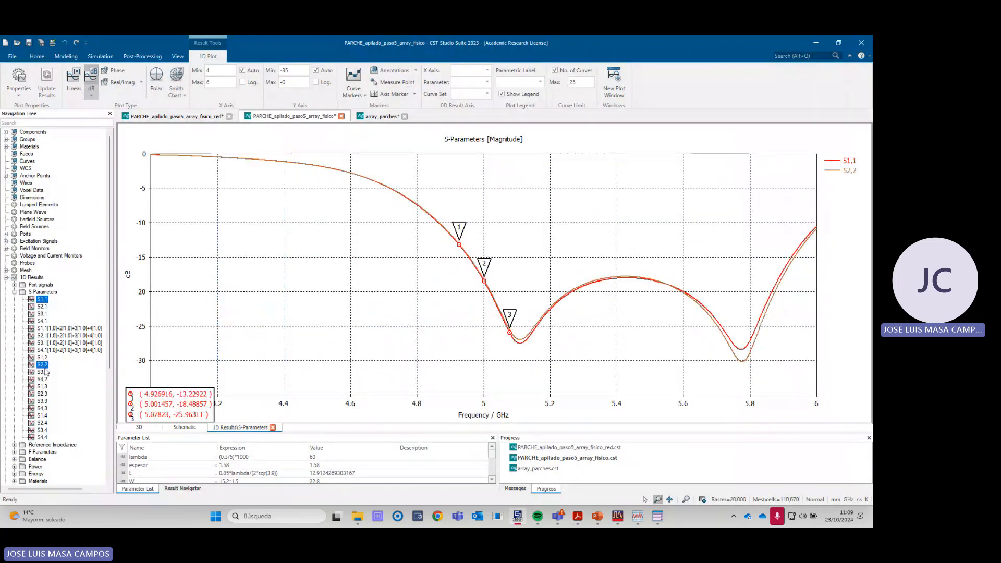
ctrl+click(43, 401)
ctrl+click(42, 438)
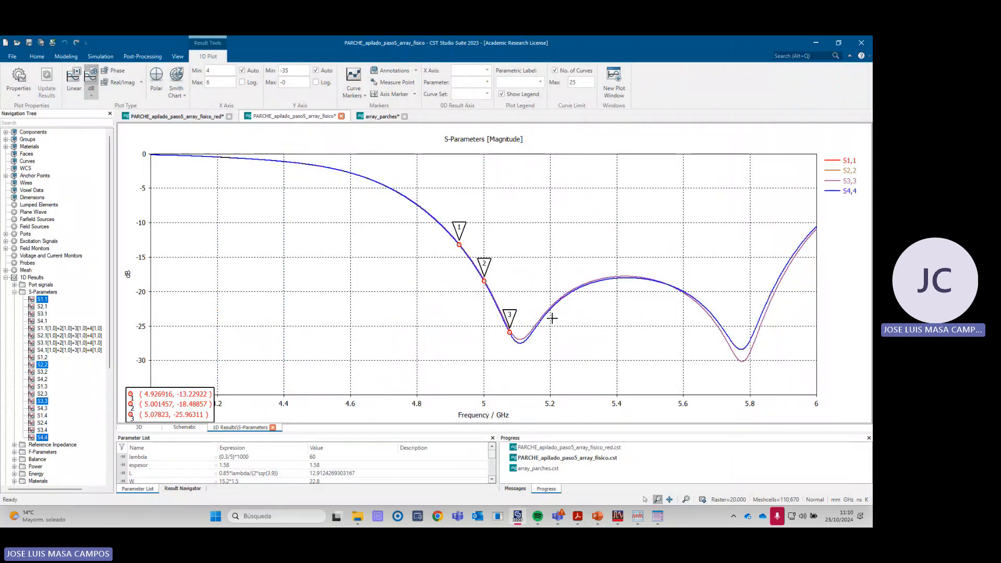
- Return to the laboratory guide PDF and select the requirement to plot all the mutual coupling parameters simultaneously
key(alt+Tab)
click(253, 344)
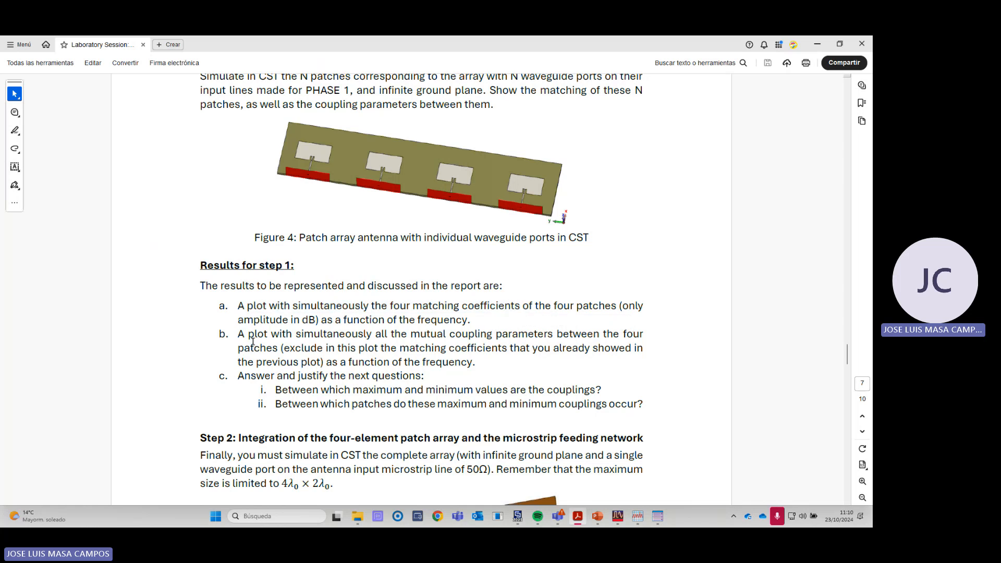
drag(241, 334, 554, 334)
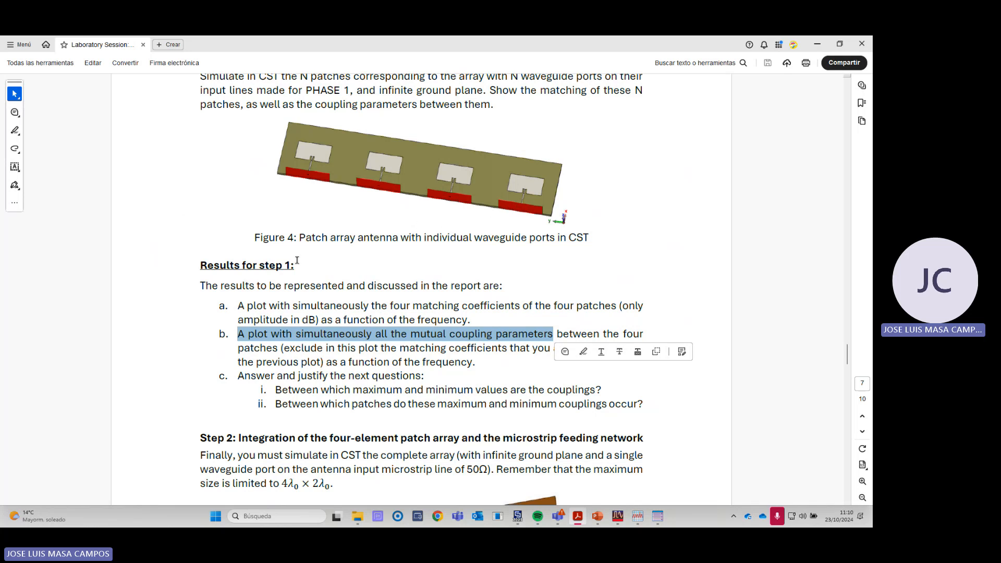
- Switch to CST Studio Suite and plot the coupling curves S2,1, S3,1 and S4,1 together
key(alt+Tab)
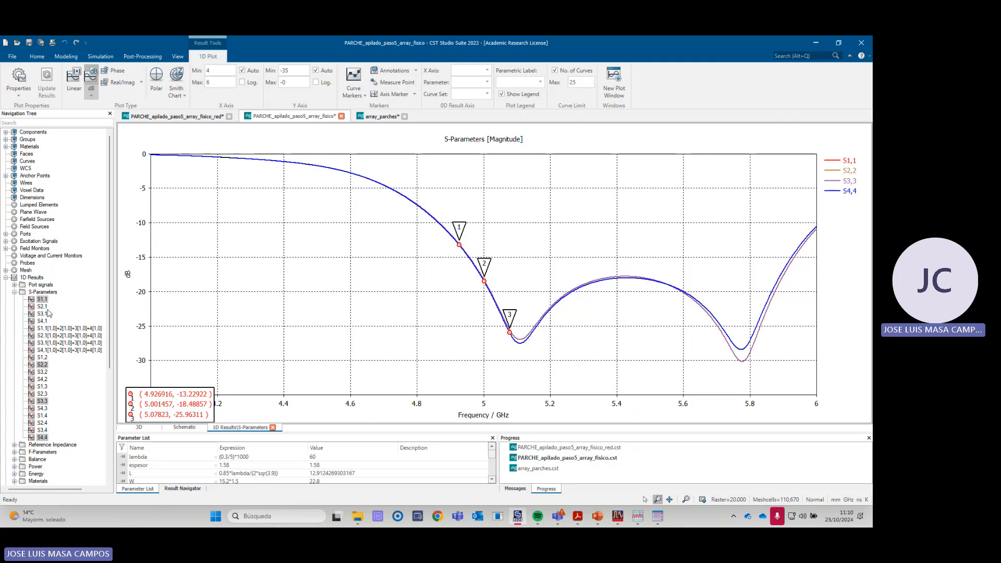
click(41, 307)
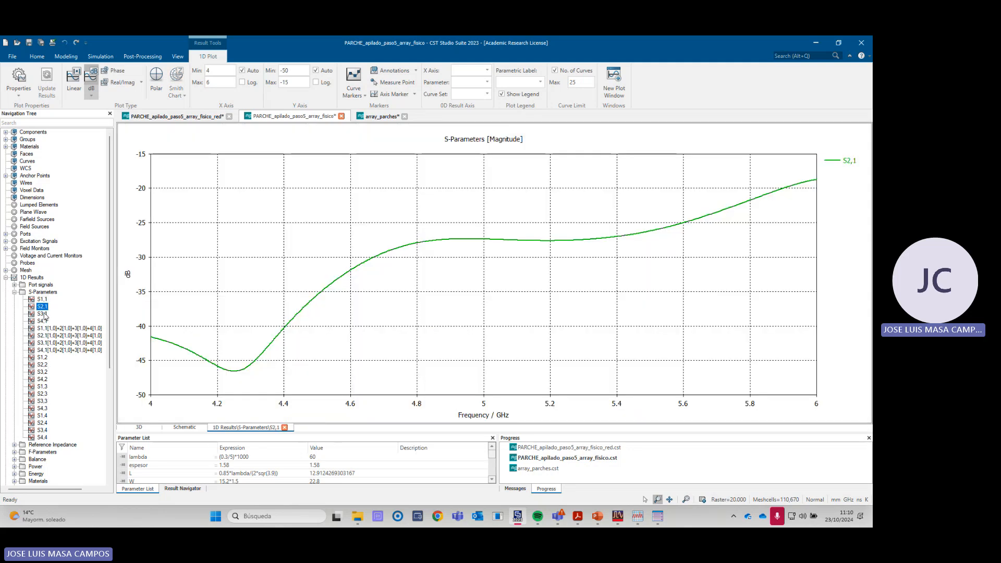
ctrl+click(44, 313)
ctrl+click(42, 320)
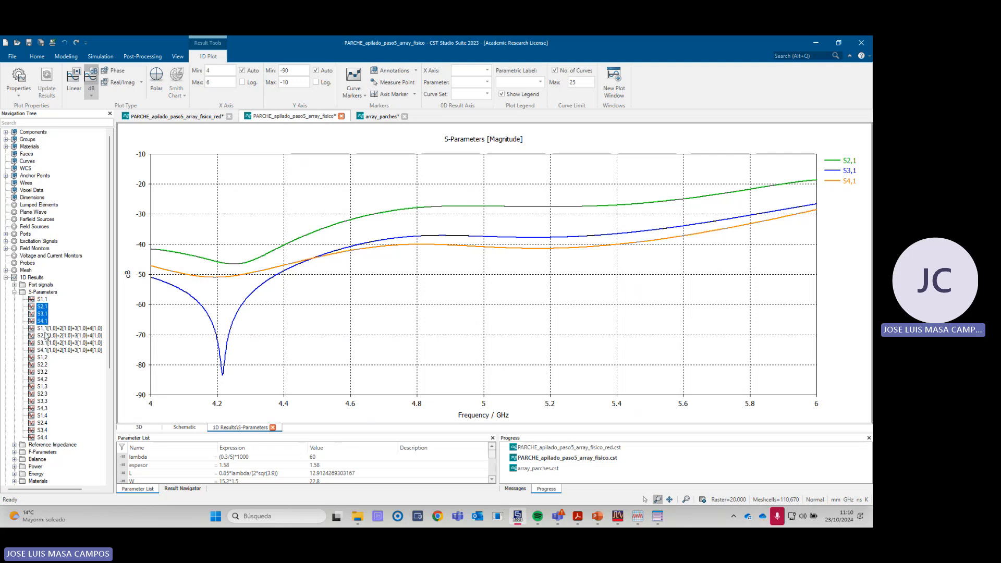
- Plot S1,1, S2,2, S3,3 and S4,4 together again and review the step 1 result requirements in the laboratory guide
click(45, 300)
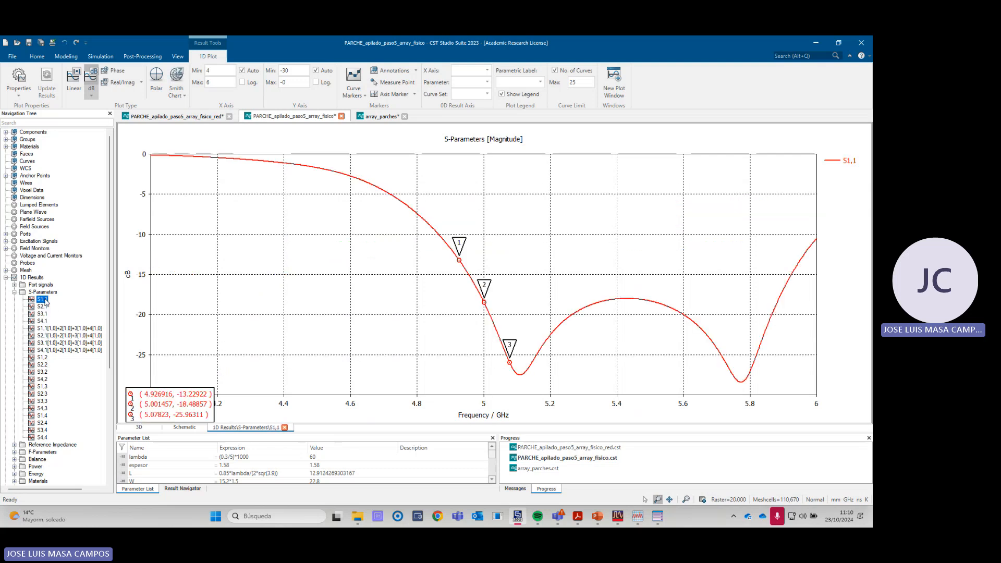
ctrl+click(45, 365)
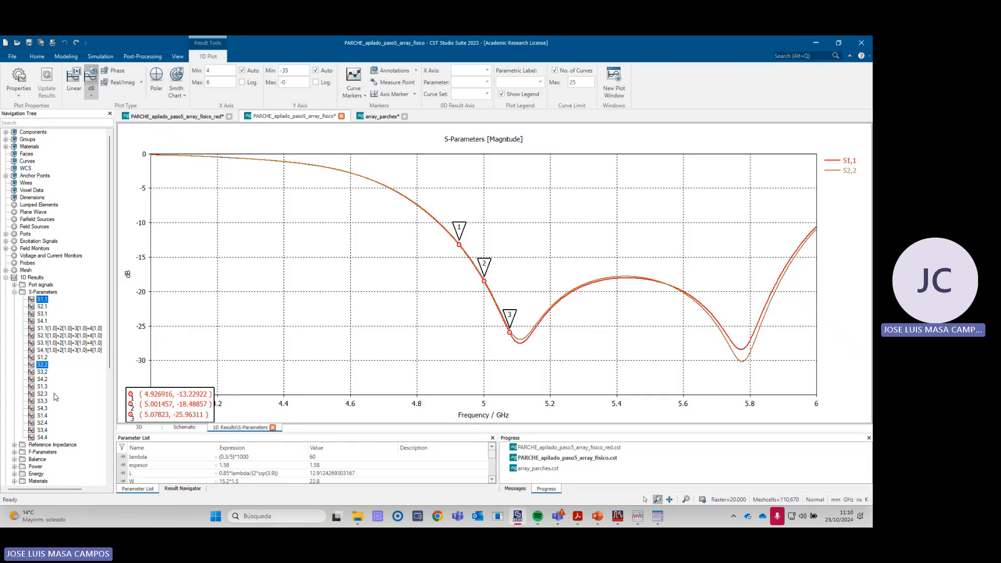
ctrl+click(44, 401)
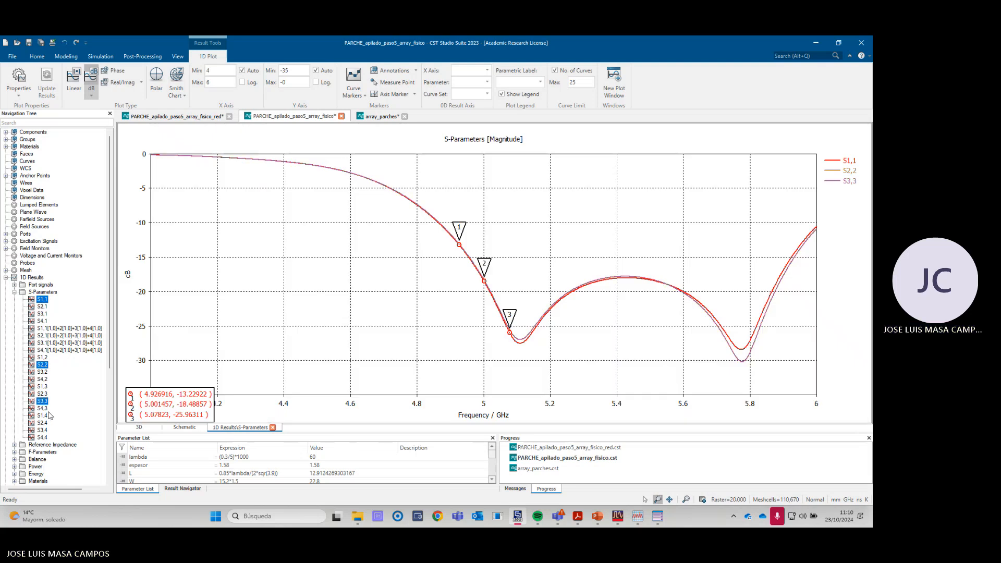
ctrl+click(45, 438)
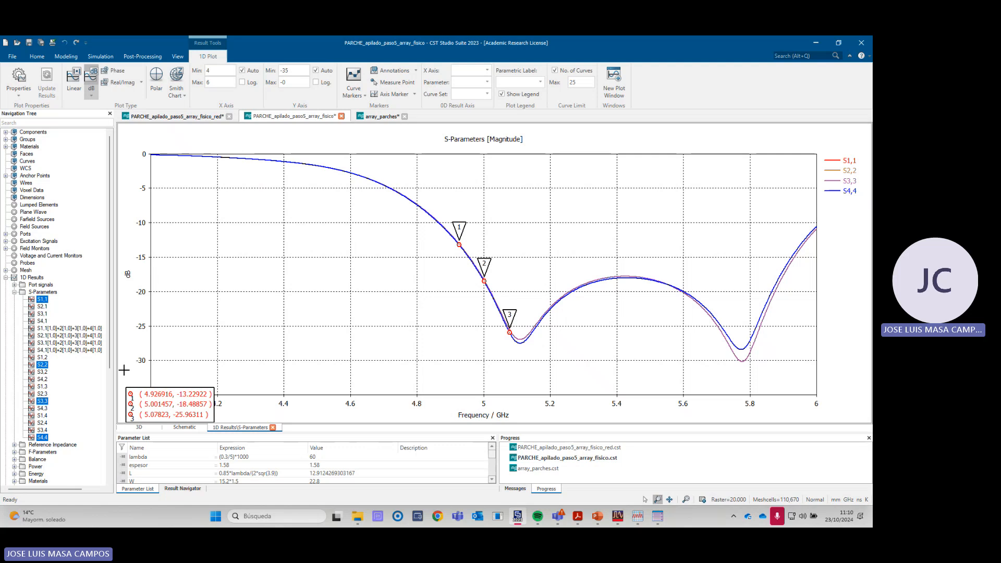
key(alt+Tab)
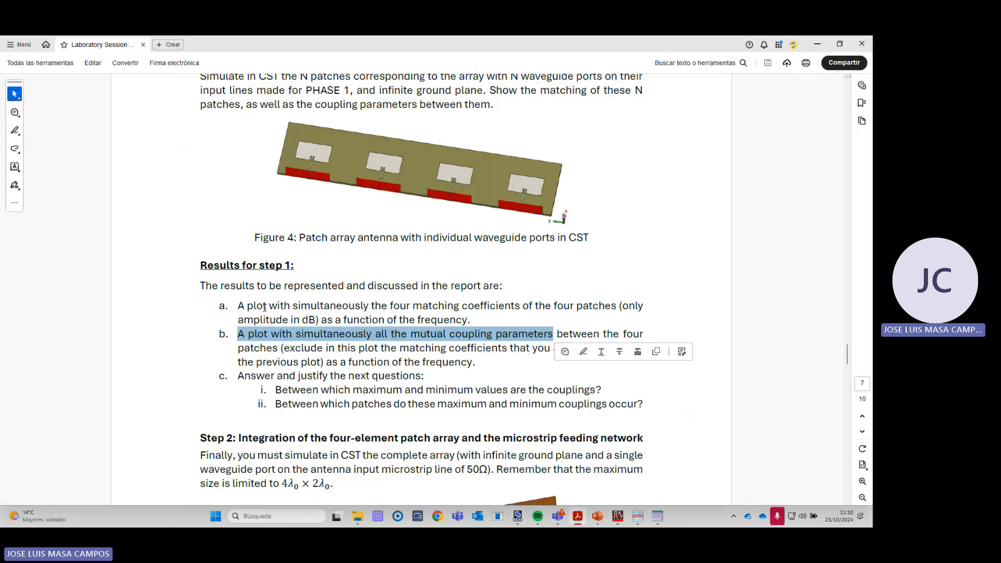
key(alt+Tab)
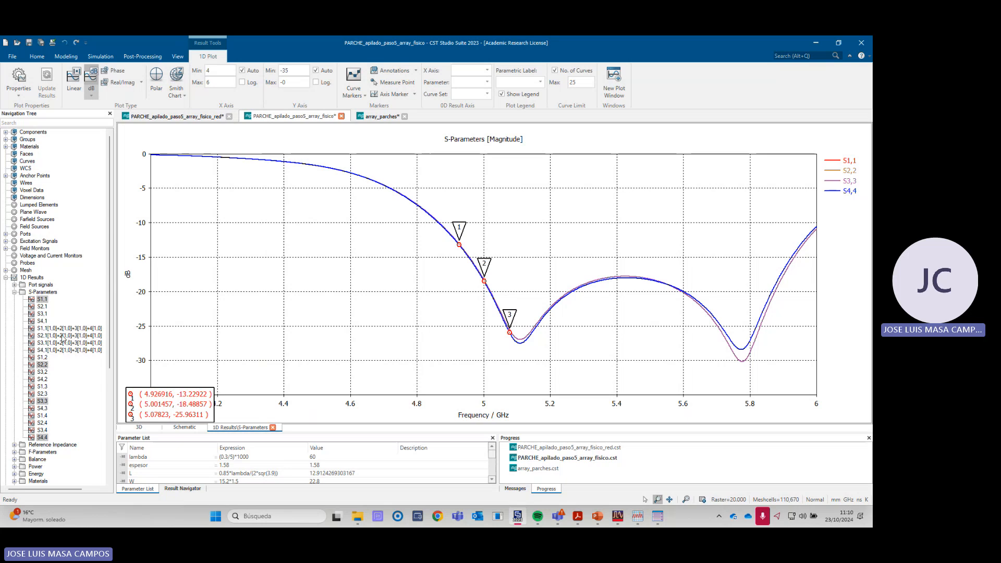
scroll(63, 338, down, 8)
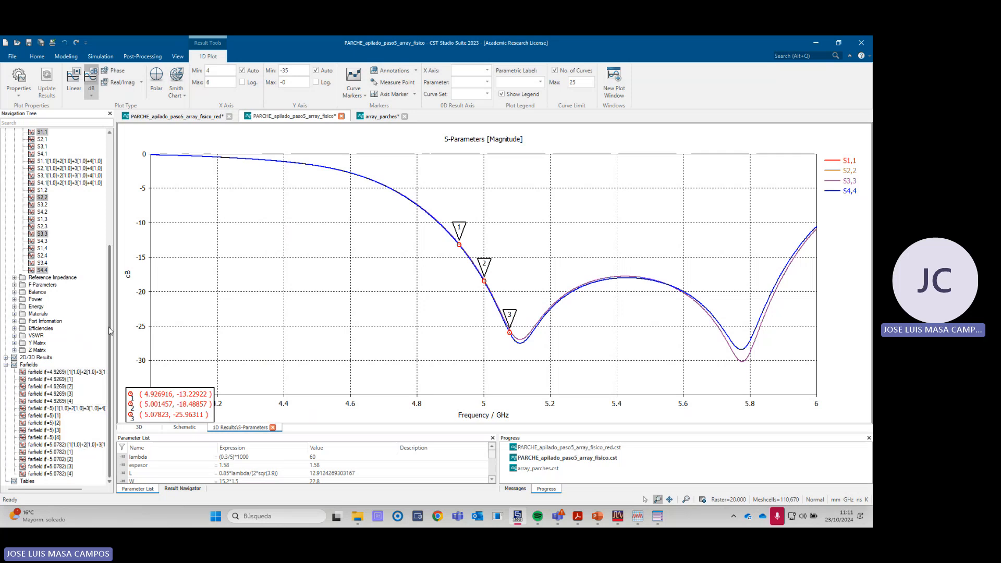
drag(110, 331, 112, 212)
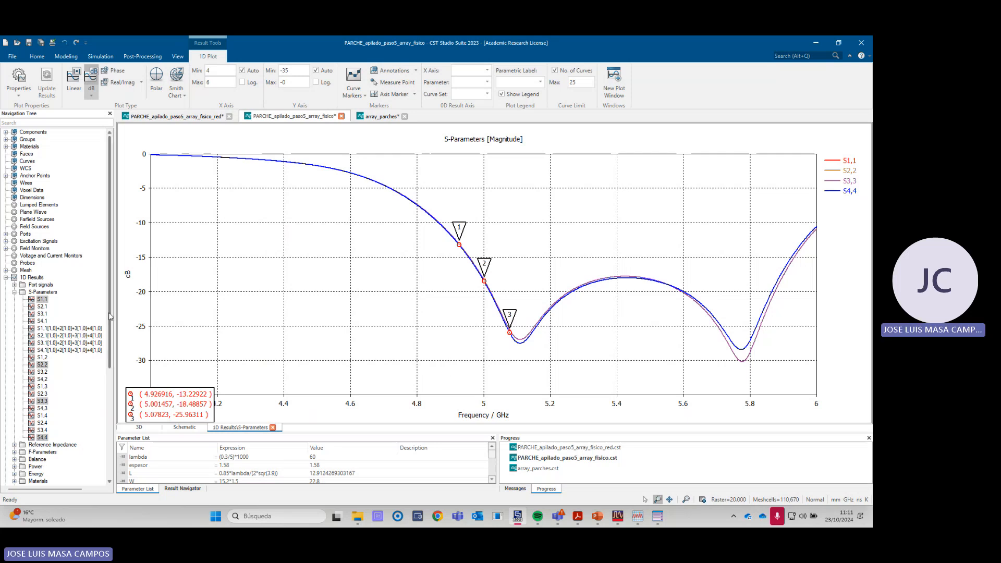
scroll(111, 315, down, 8)
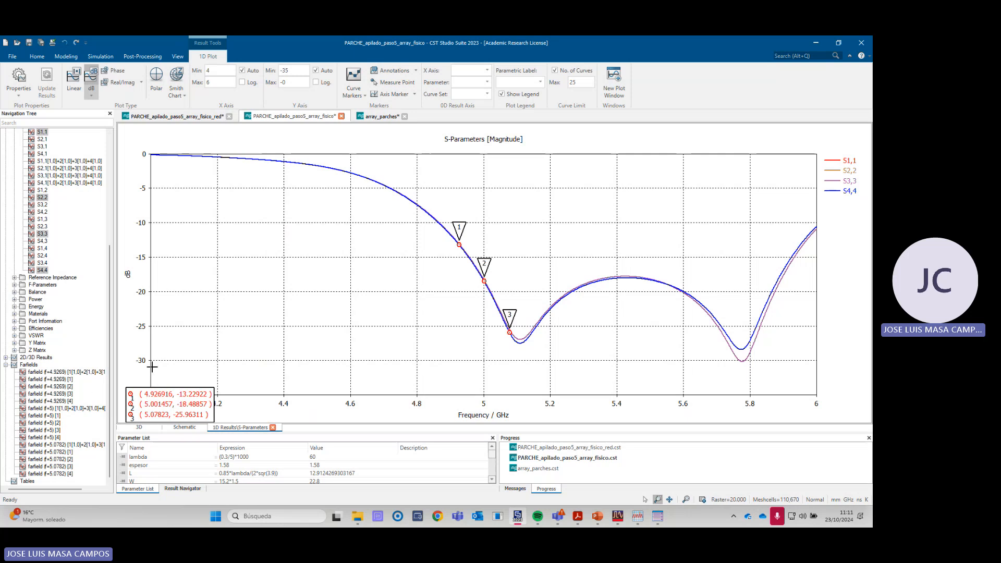
- Open the single-element project PARCHE_apilado_paso5 from the practica 2 folder in a new sheet
click(19, 45)
scroll(294, 219, down, 1)
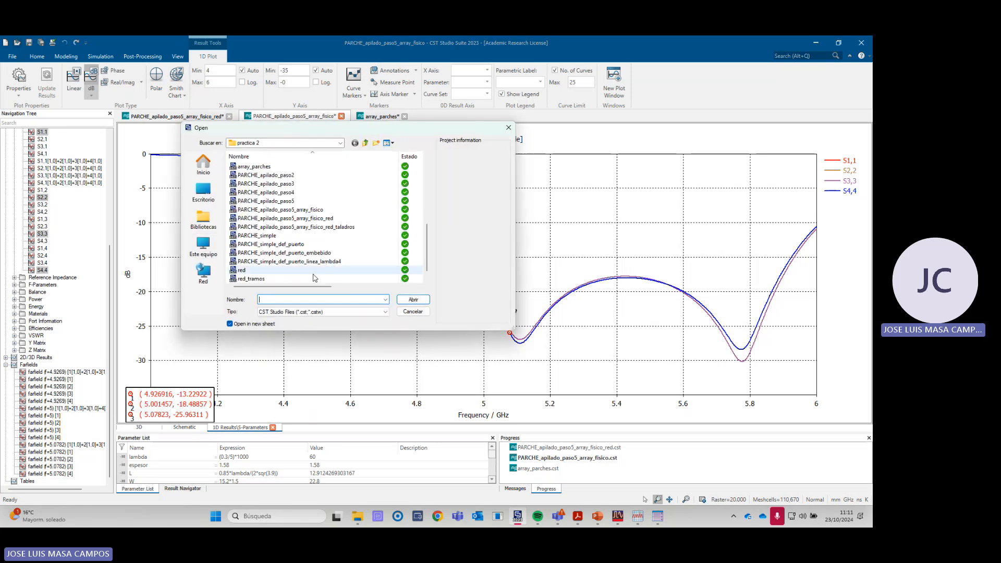
click(294, 203)
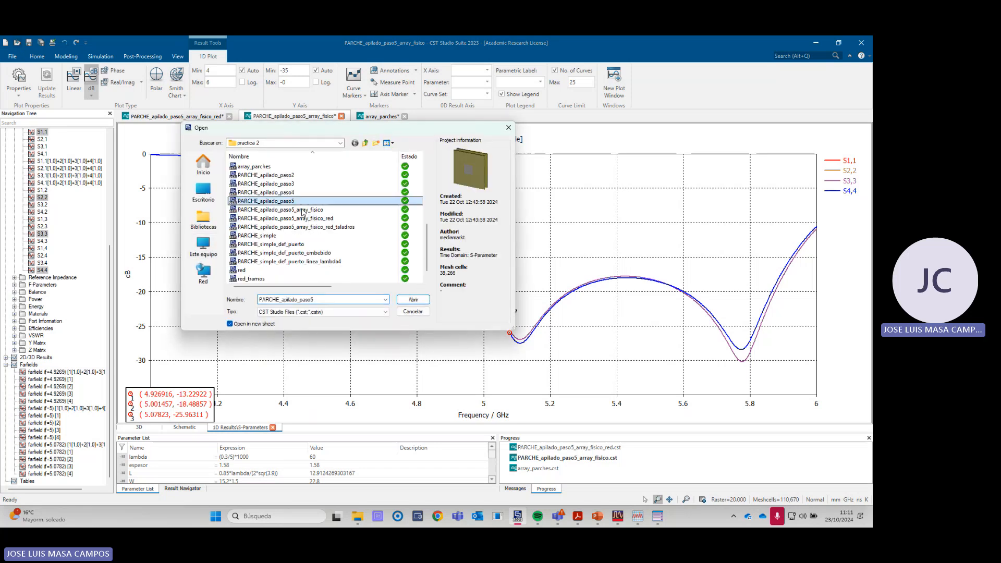
click(417, 300)
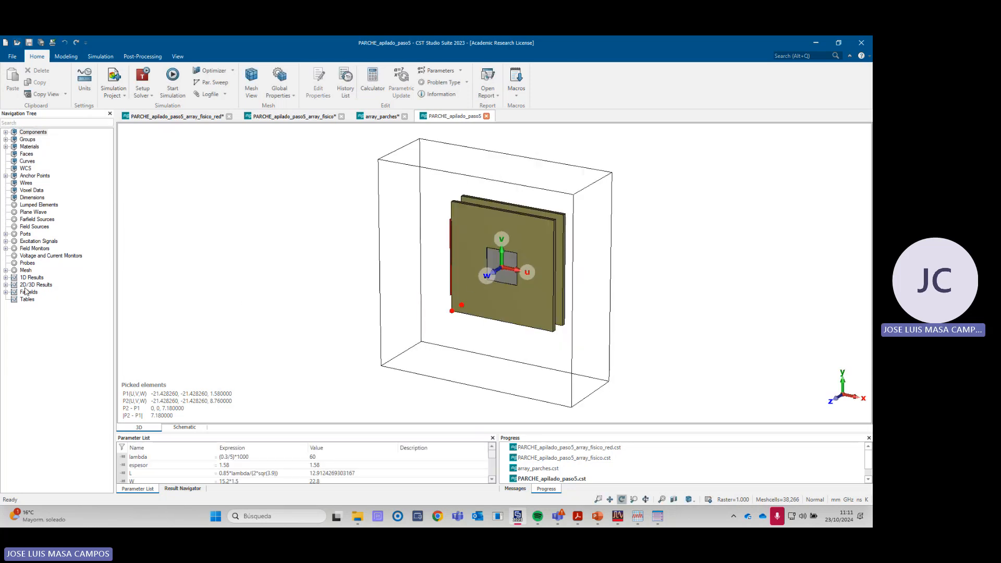
- Display the single-element project's farfield (f=5) [1] and open its Array Factor settings
click(6, 292)
click(30, 306)
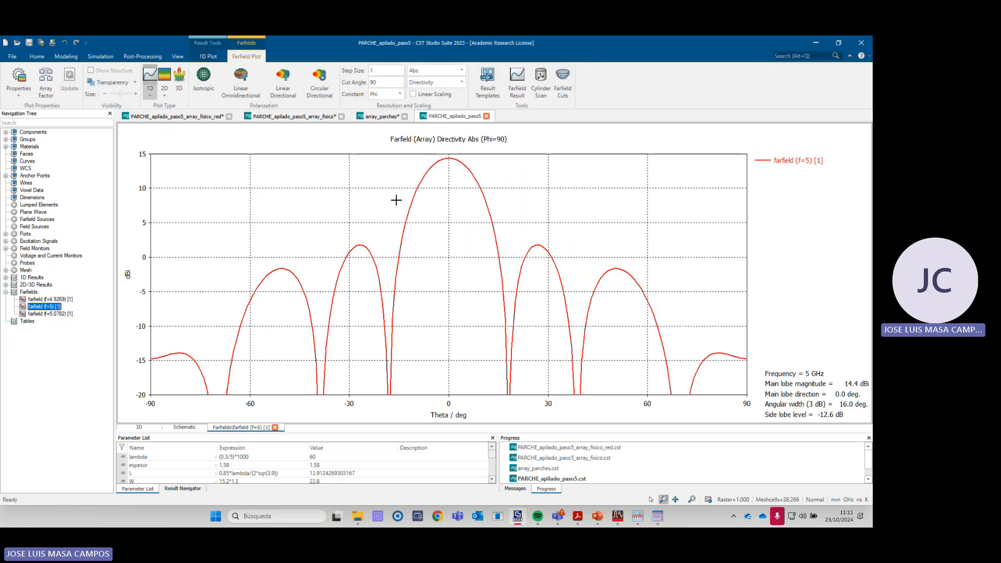
click(46, 92)
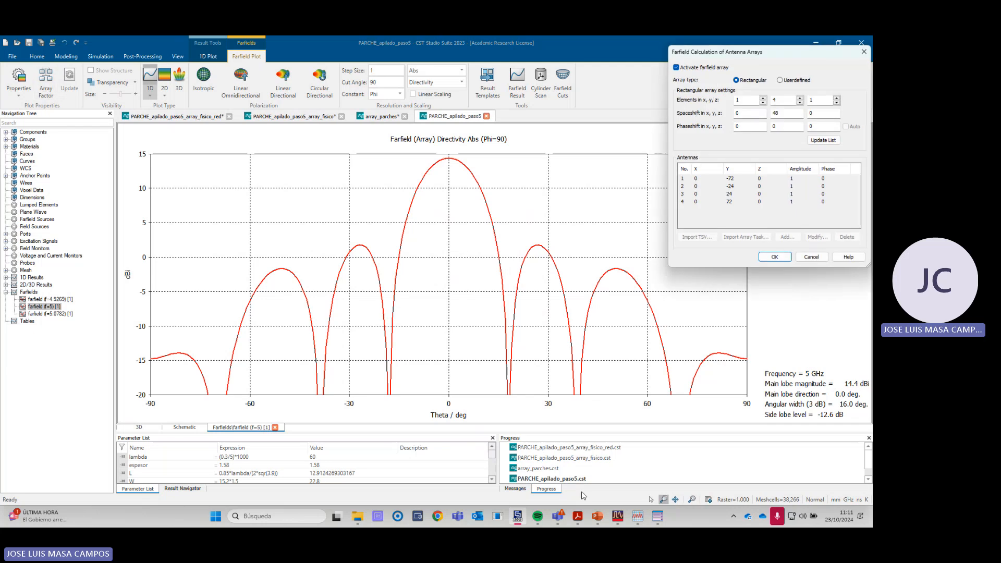
- Read the PHASE 2 array factor formula in the laboratory guide, then return to CST and close the array settings without changes
click(577, 517)
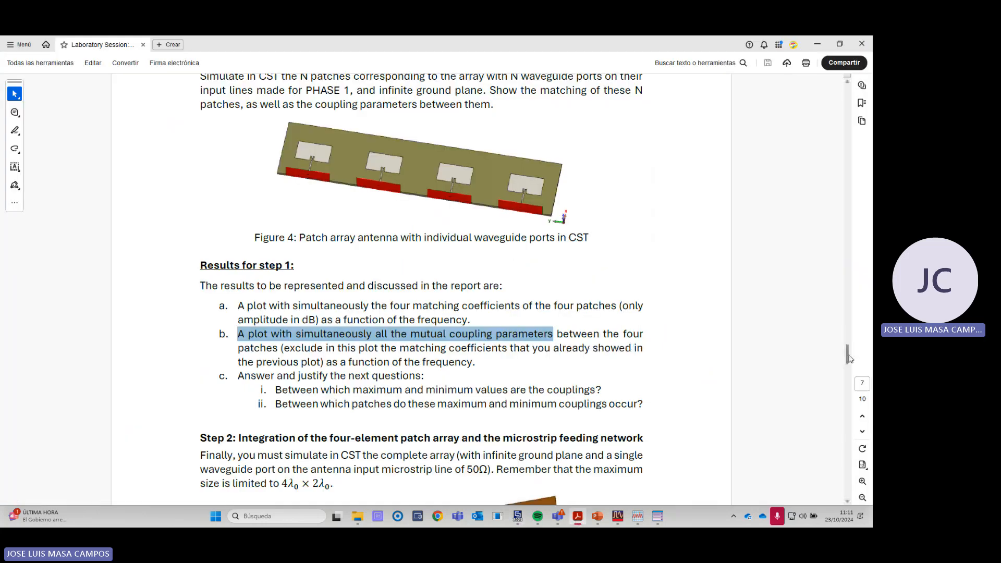
drag(849, 358, 827, 231)
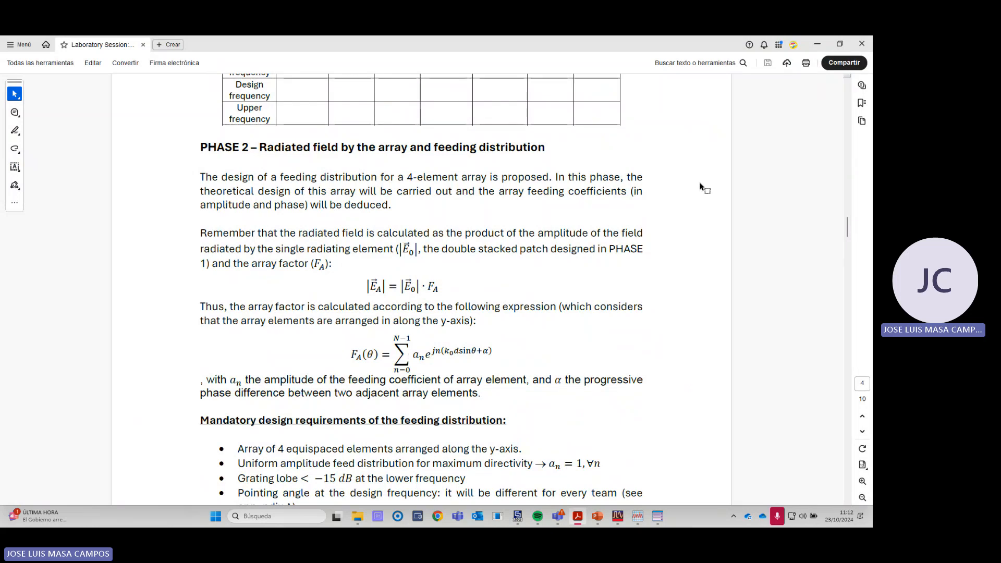
click(817, 43)
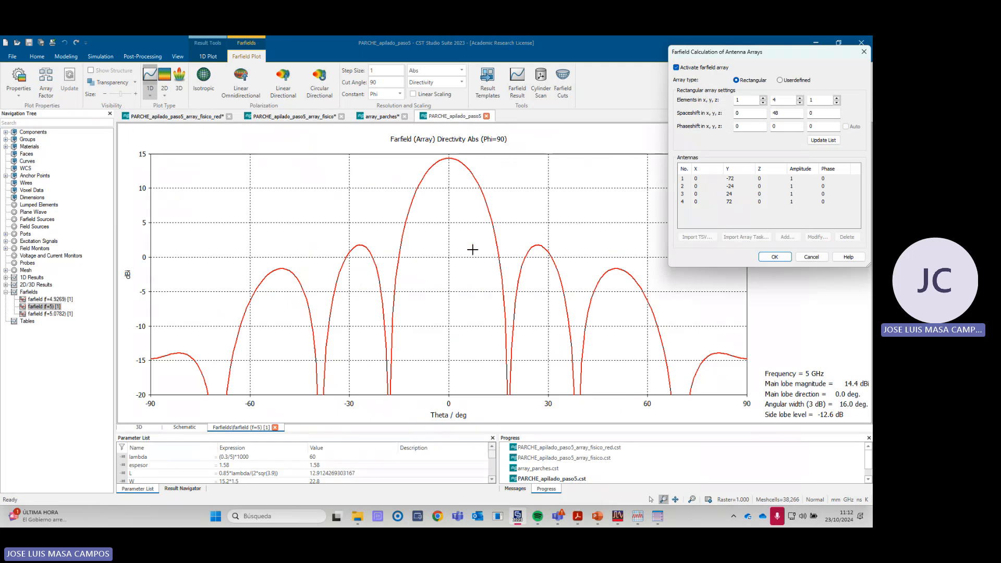
click(811, 256)
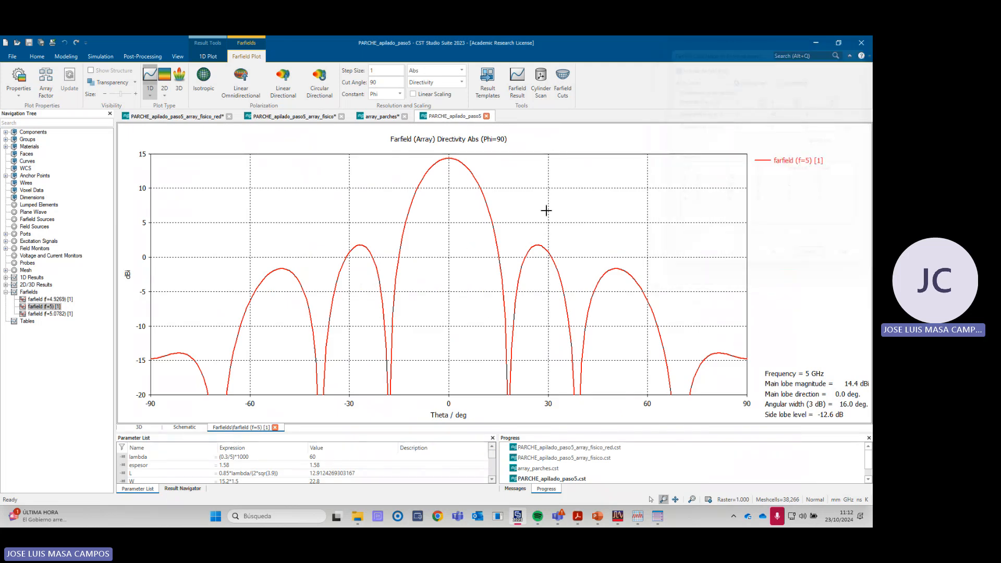
- Go to the PARCHE_apilado_paso5_array_fisico project and display the 5 GHz farfields of ports 1 and 2 one after the other
click(290, 116)
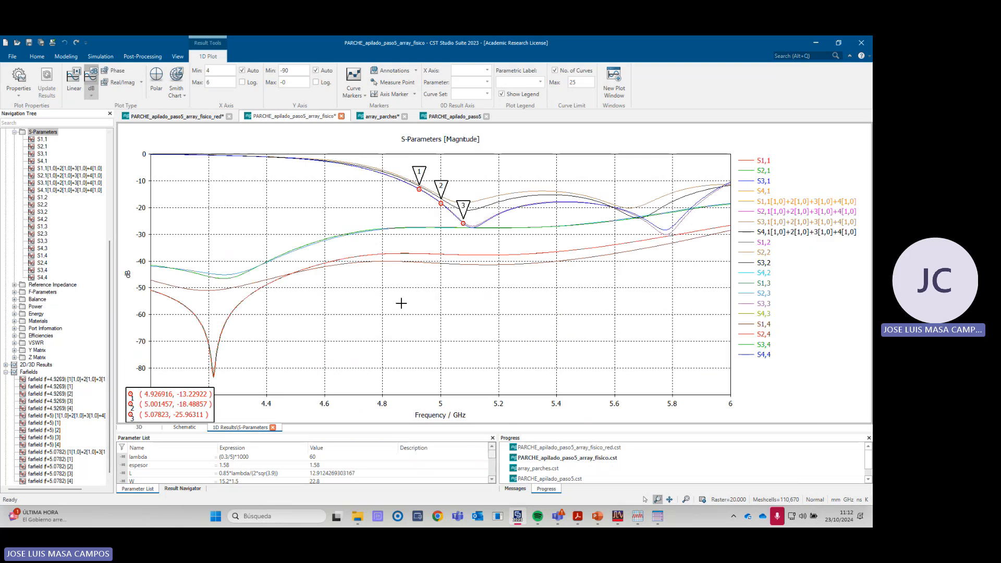
mouse_move(110, 257)
mouse_down()
mouse_move(110, 154)
mouse_move(108, 264)
mouse_up()
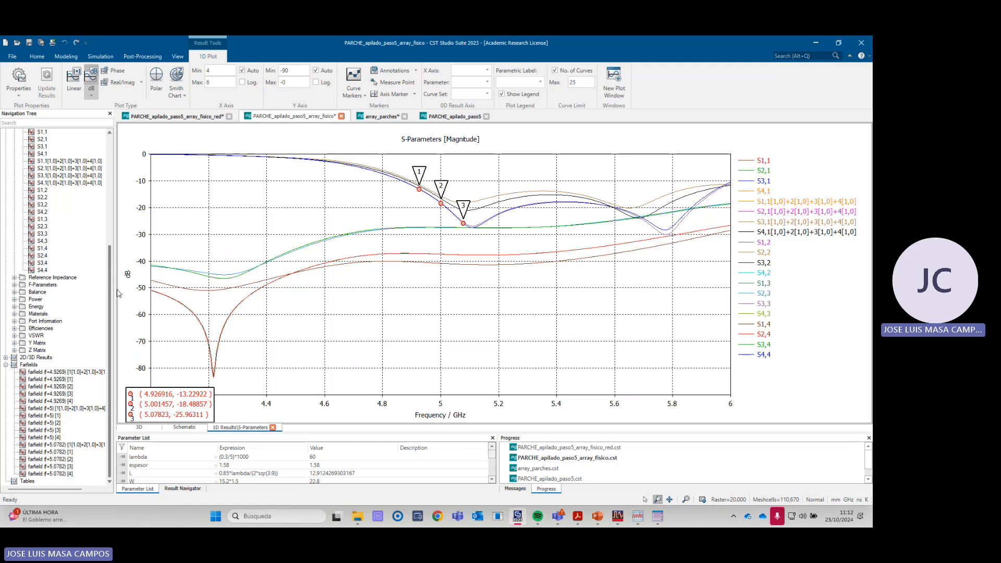
click(57, 416)
click(56, 424)
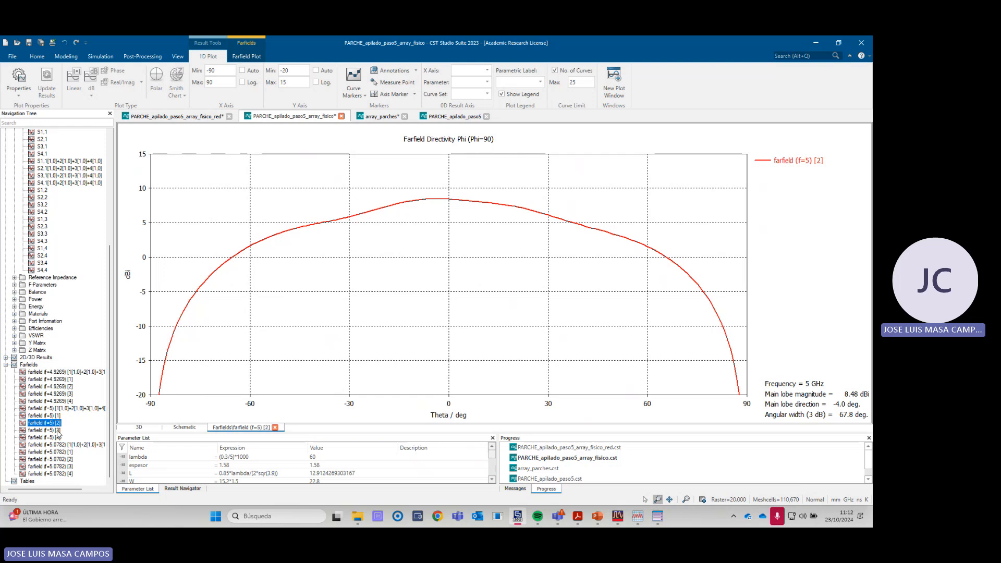
- Check the array factor formula in the laboratory guide and display the port 1 farfield at 5 GHz in CST again
key(alt+Tab)
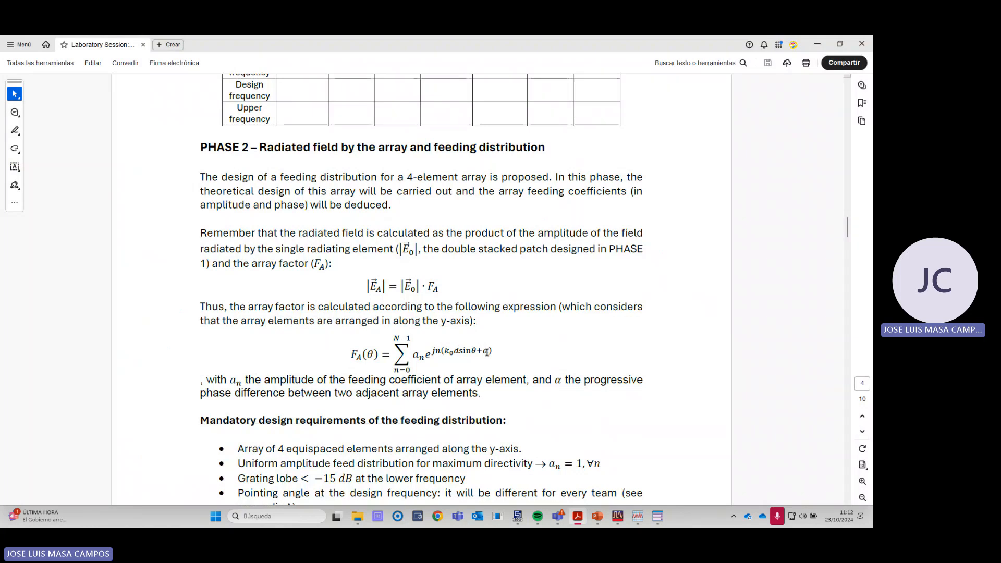
key(alt+Tab)
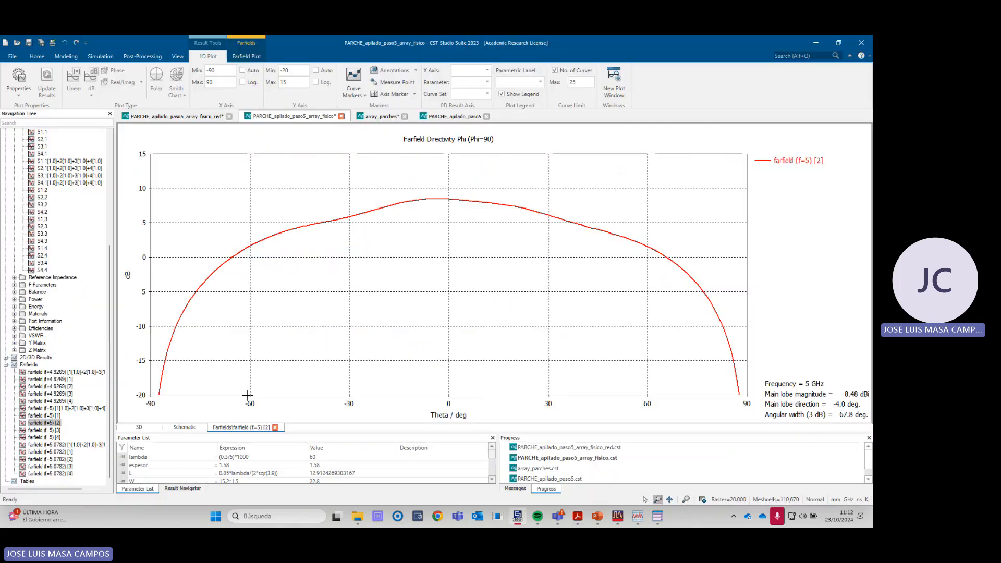
click(57, 416)
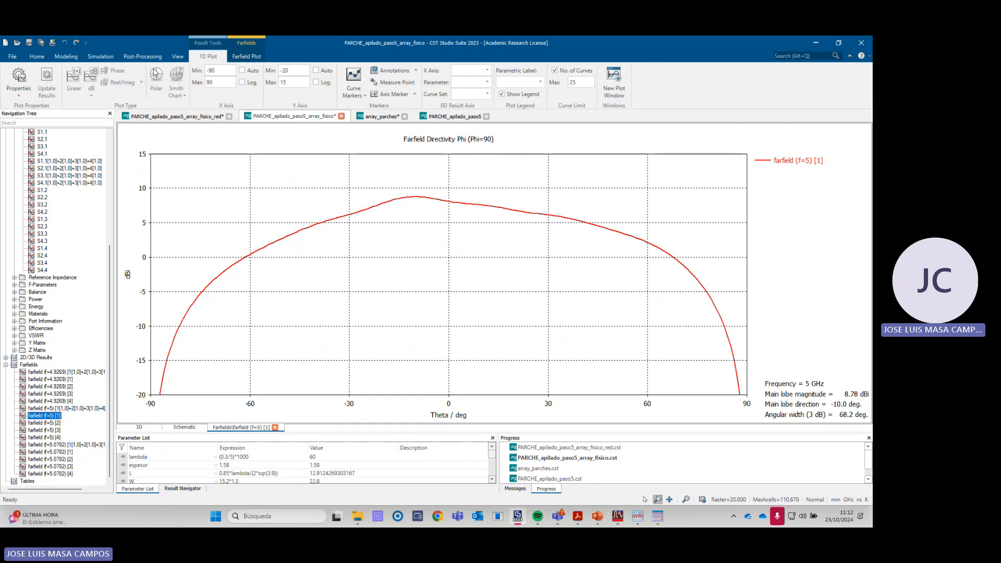
- Open Combine Results for the physical array and set the amplitude of excitations 1 to 4 to 1
click(142, 56)
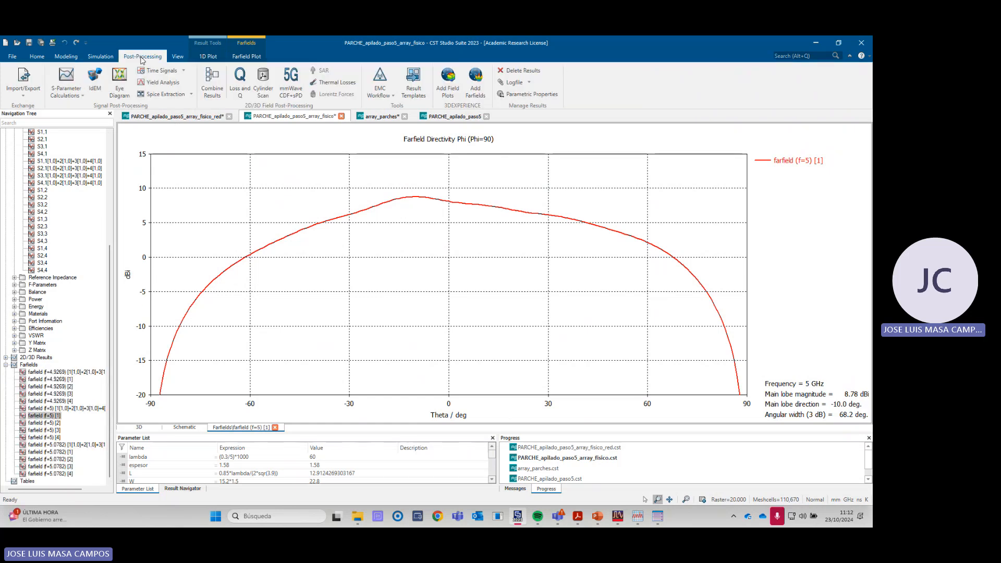
click(211, 89)
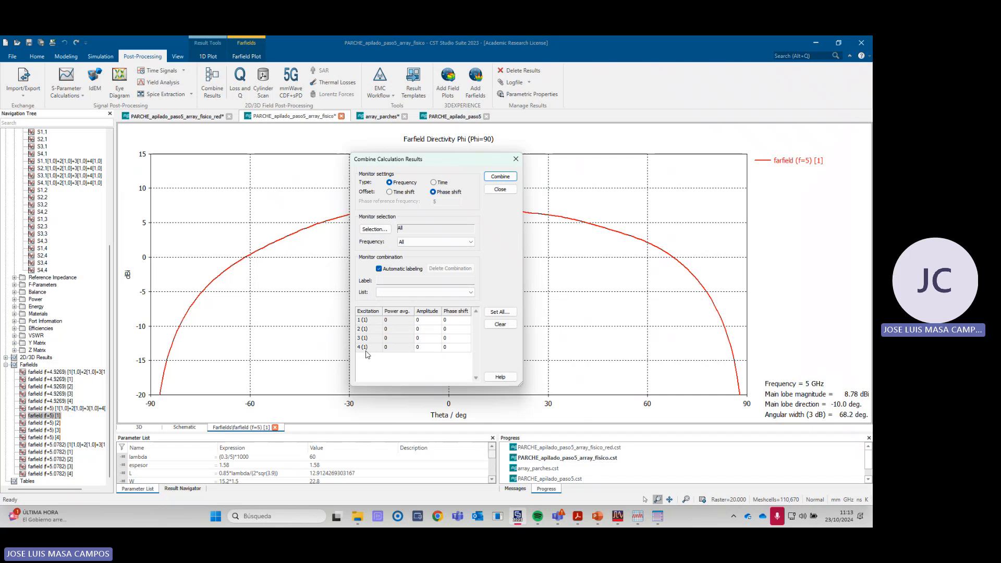
click(426, 320)
click(426, 329)
click(426, 338)
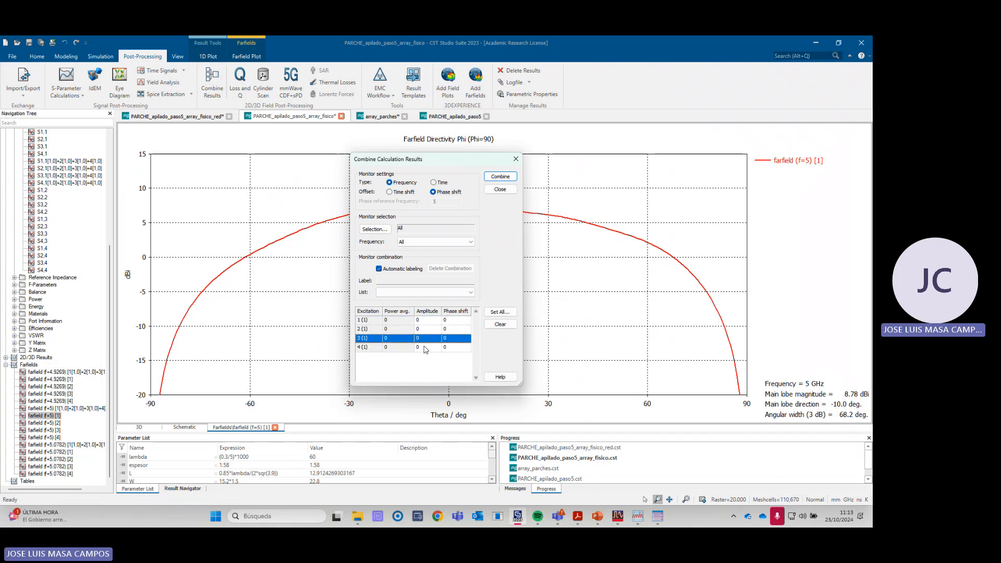
click(425, 348)
click(426, 337)
click(426, 329)
click(425, 321)
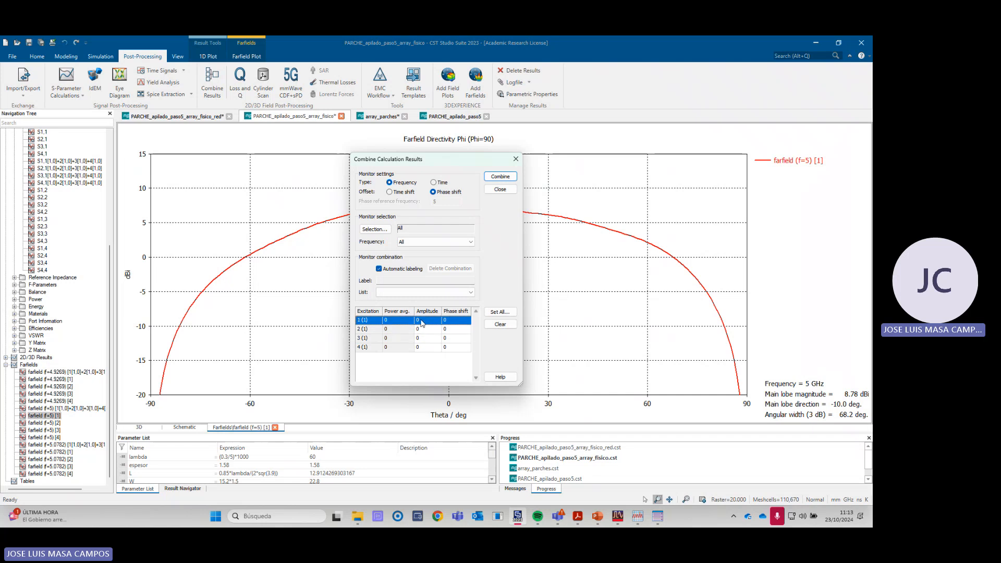
click(422, 320)
click(428, 330)
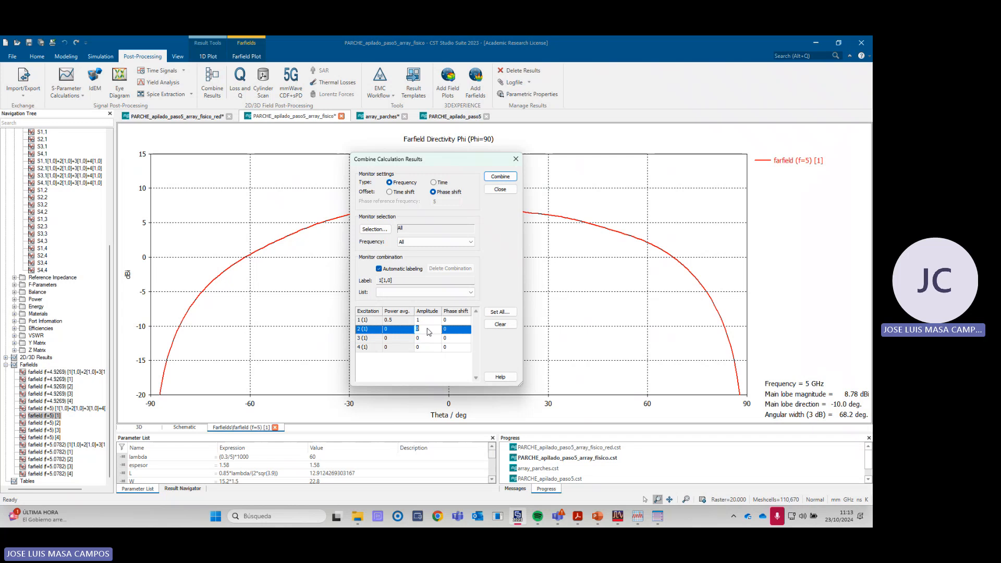
text(1)
click(426, 338)
text(1)
click(424, 347)
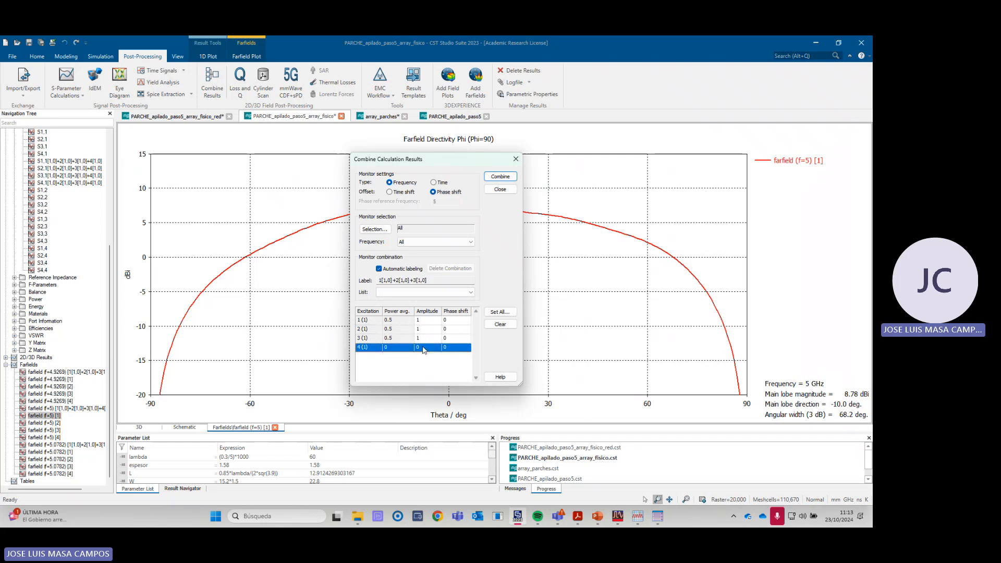
text(1)
- Set phase shifts of 10, 20 and 30 for excitations 2, 3 and 4, keeping excitation 1 at 0, then combine the results
click(455, 323)
click(454, 322)
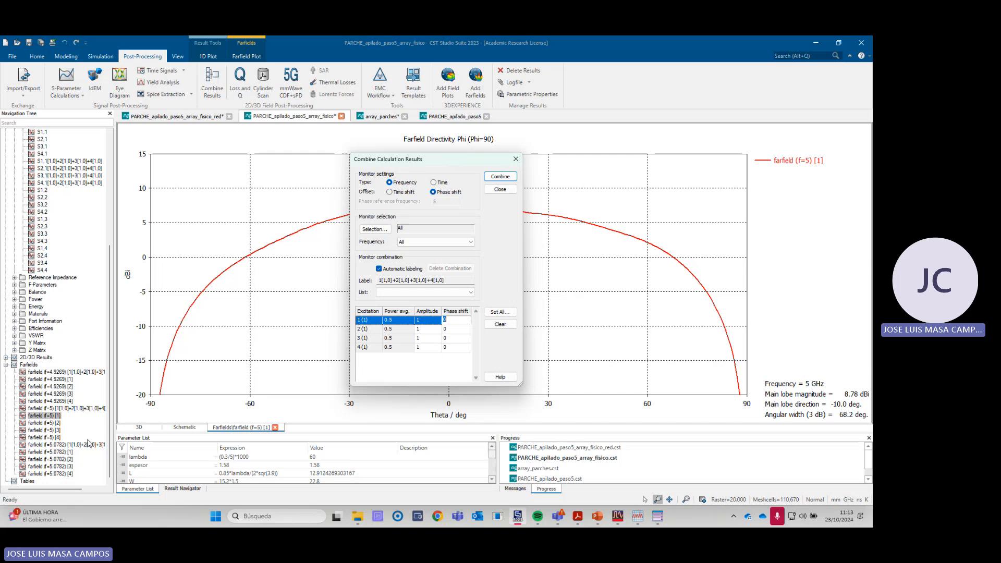
click(455, 330)
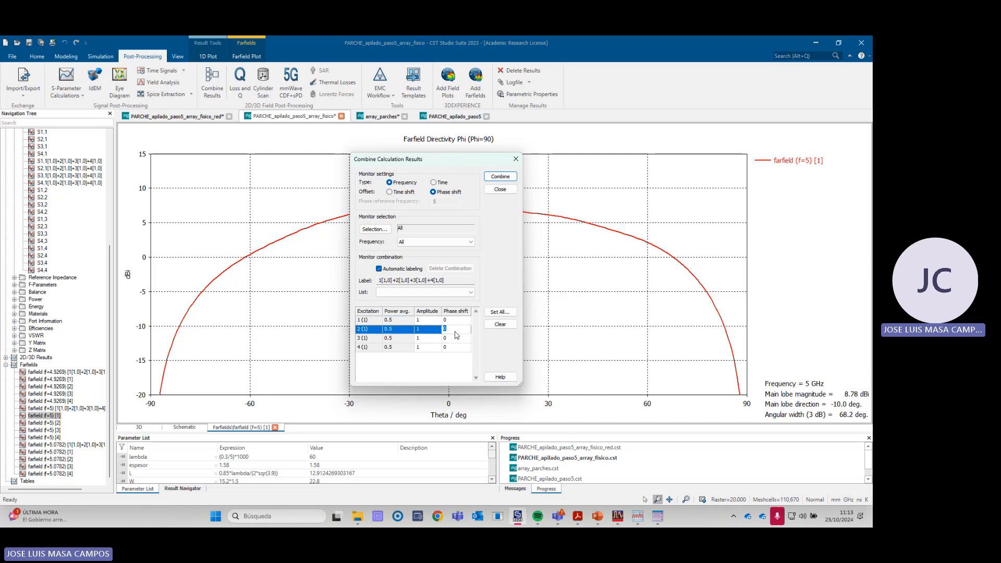
text(10)
click(450, 339)
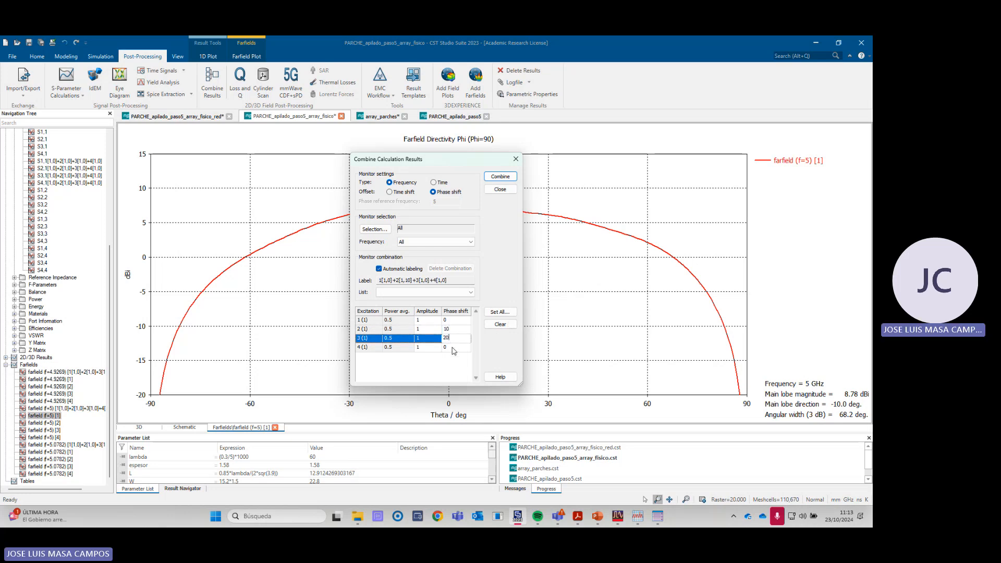
click(450, 348)
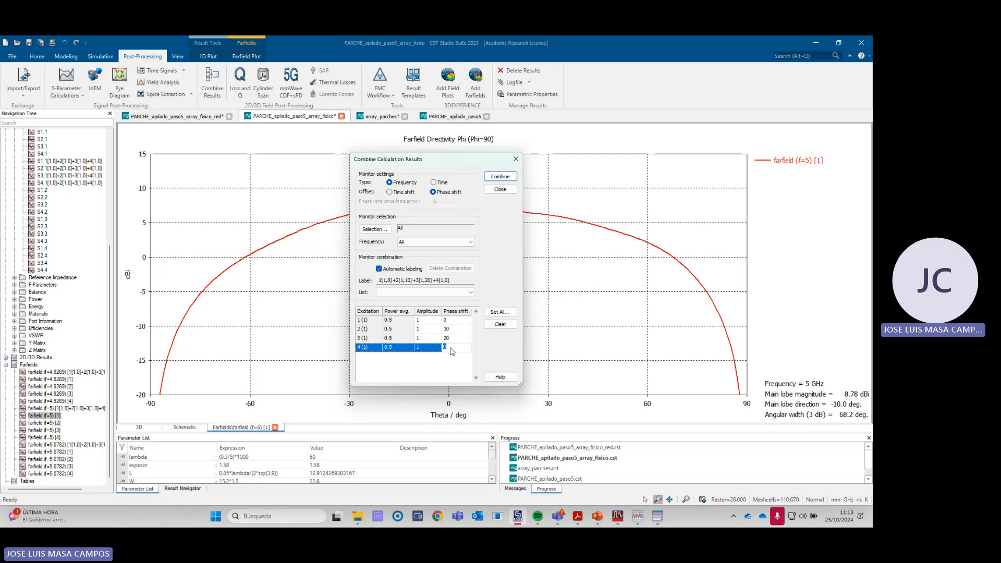
text(30)
click(500, 177)
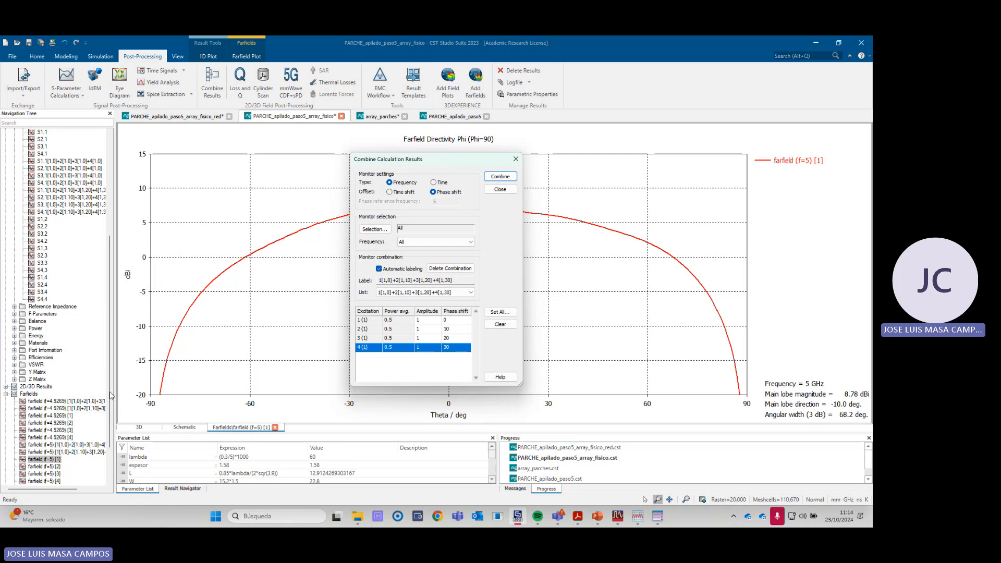
click(515, 159)
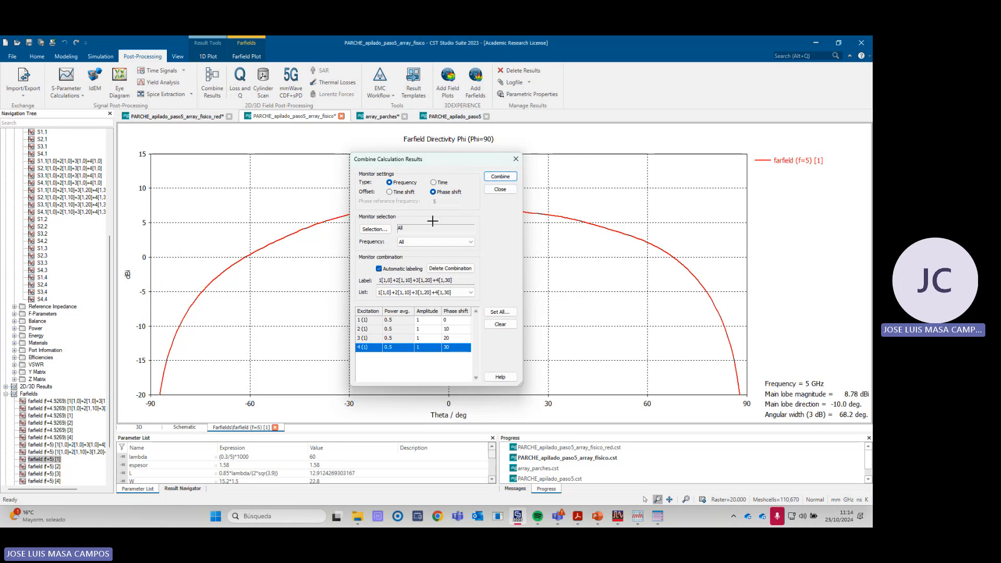
- Widen the navigation tree and display the 5 GHz combined farfield with equal amplitudes and zero phase shifts
drag(113, 381, 152, 382)
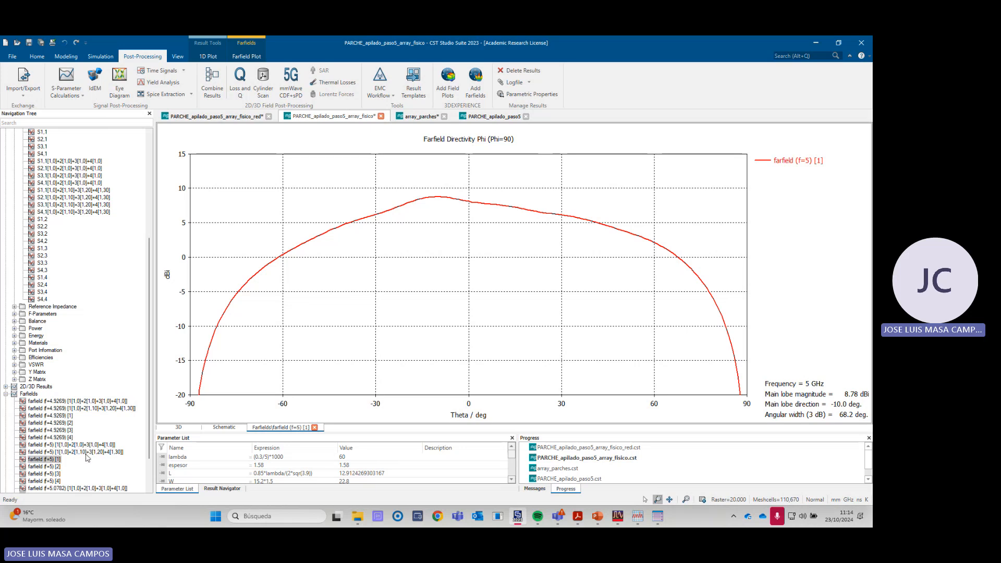
click(57, 444)
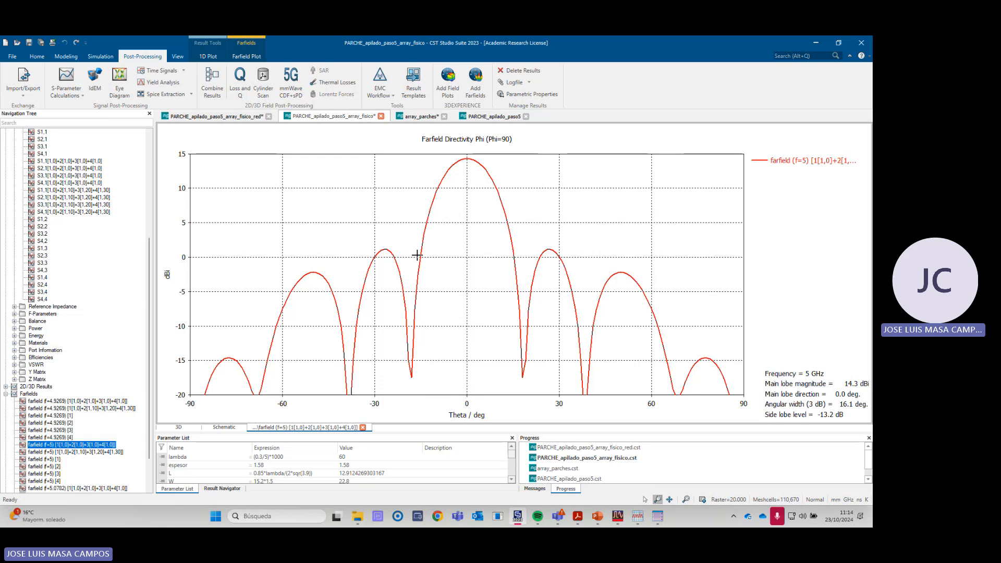
click(246, 56)
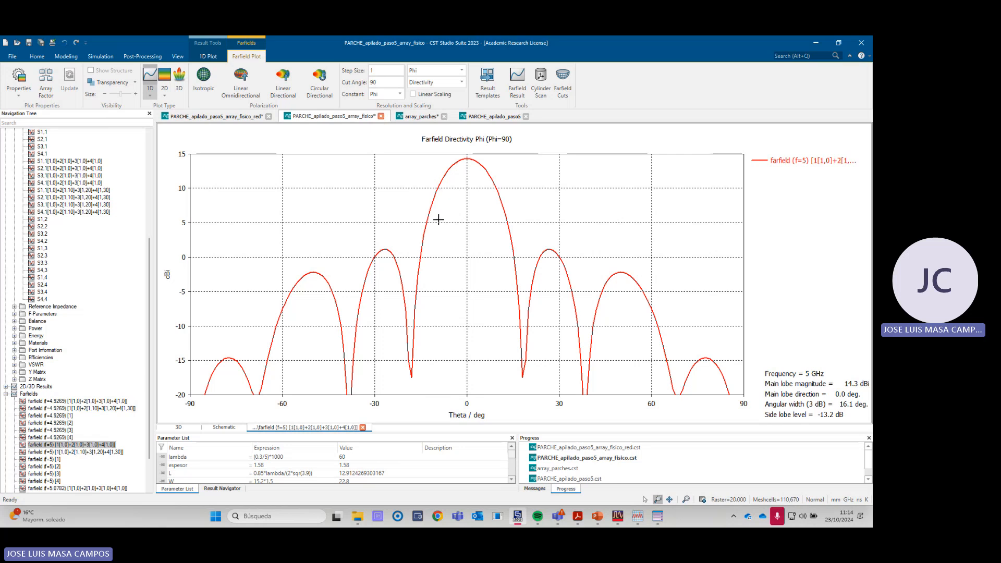
- In the PARCHE_apilado_paso5 project, check the array factor settings without changes and plot the Phi component of the 5 GHz farfield
click(492, 120)
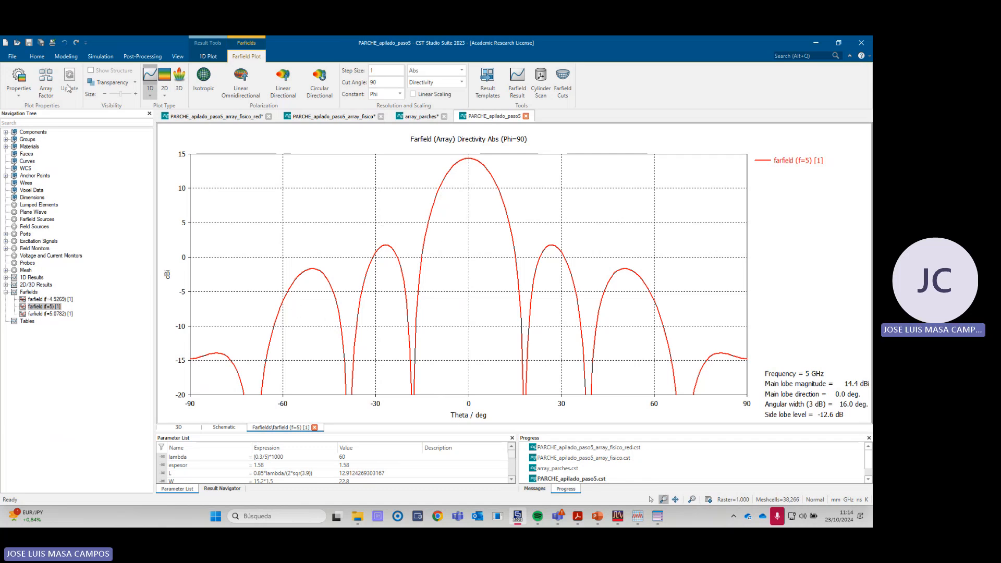
click(46, 81)
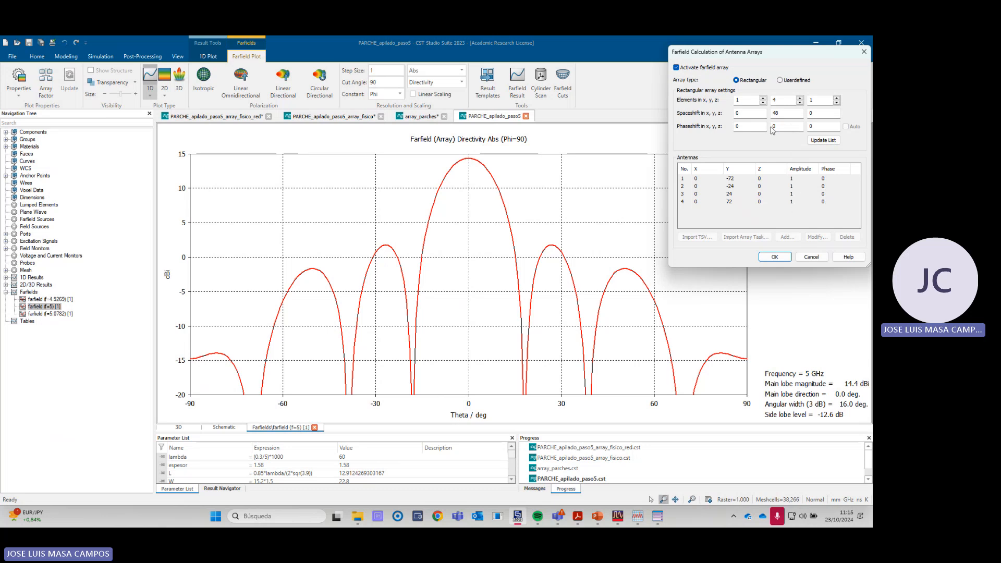
click(812, 257)
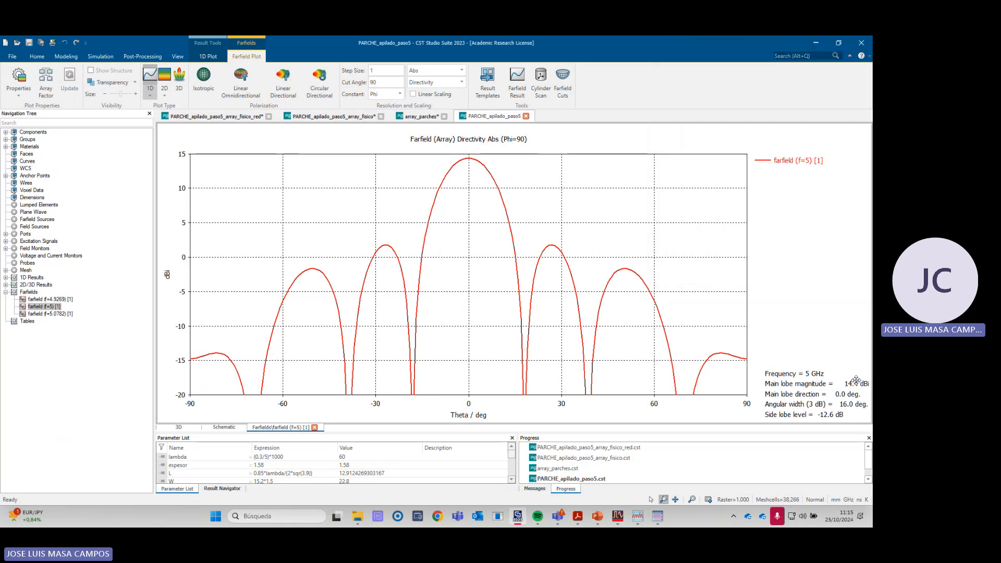
click(435, 71)
click(423, 108)
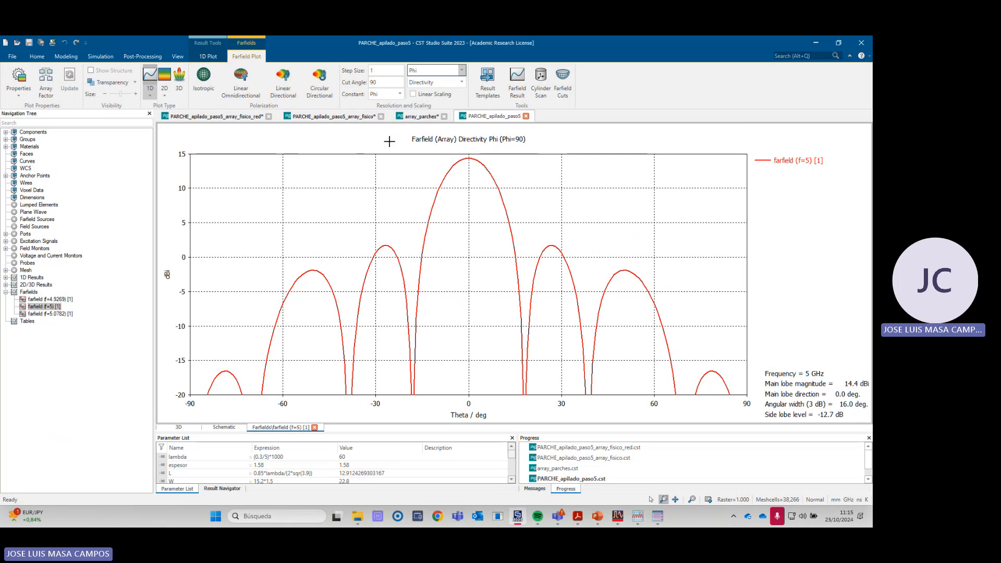
- Compare the physical array's in-phase combined farfield with the array-factor farfield of PARCHE_apilado_paso5
click(328, 116)
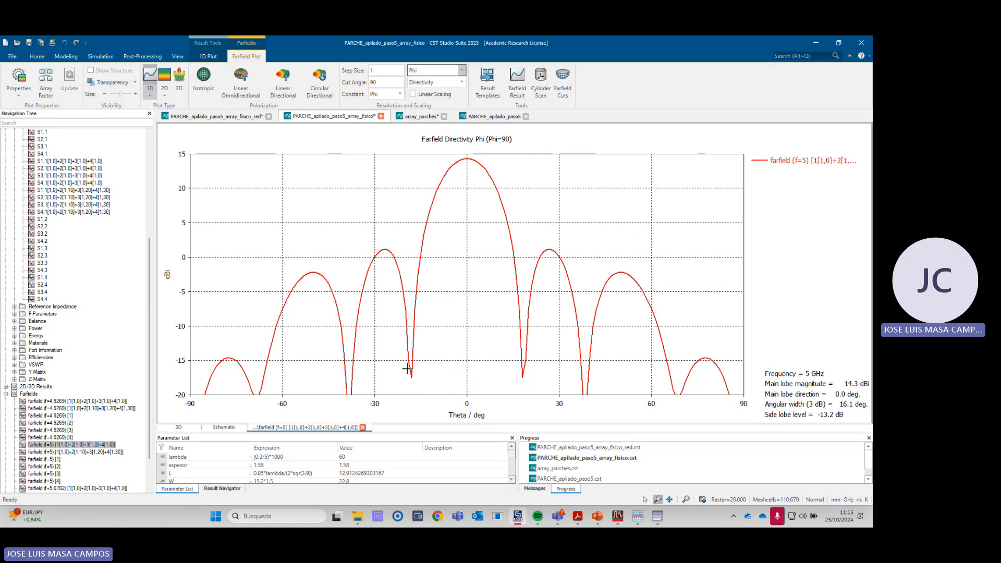
click(493, 116)
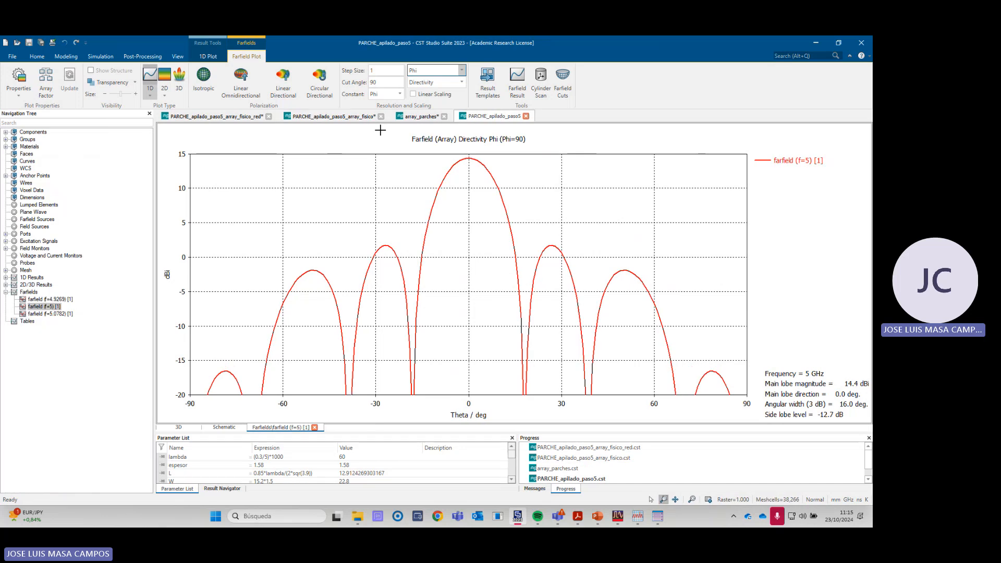
click(337, 119)
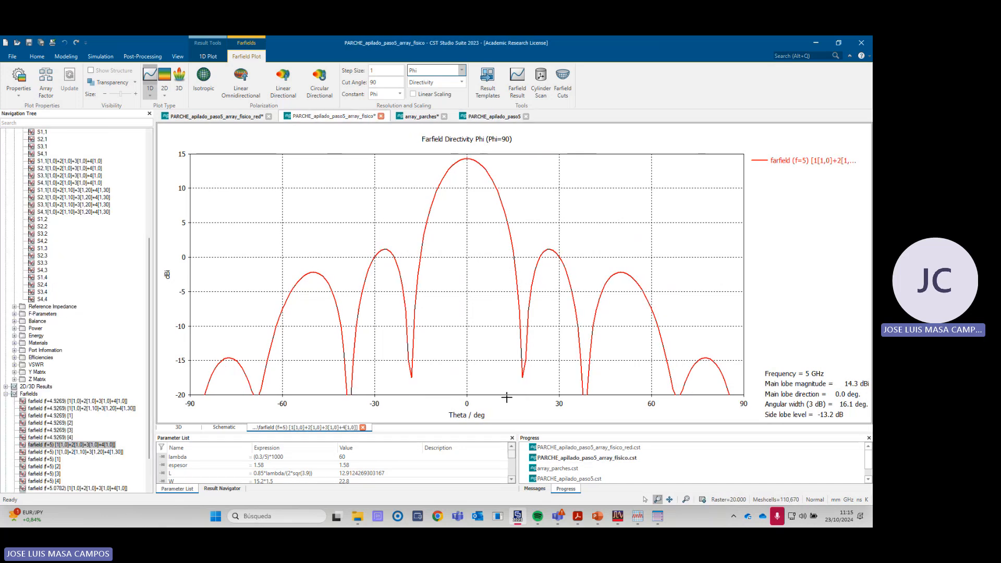
- Switch to the laboratory guide in the PDF reader and go to the results required for step 1 of the patch array
click(578, 516)
scroll(832, 252, down, 3)
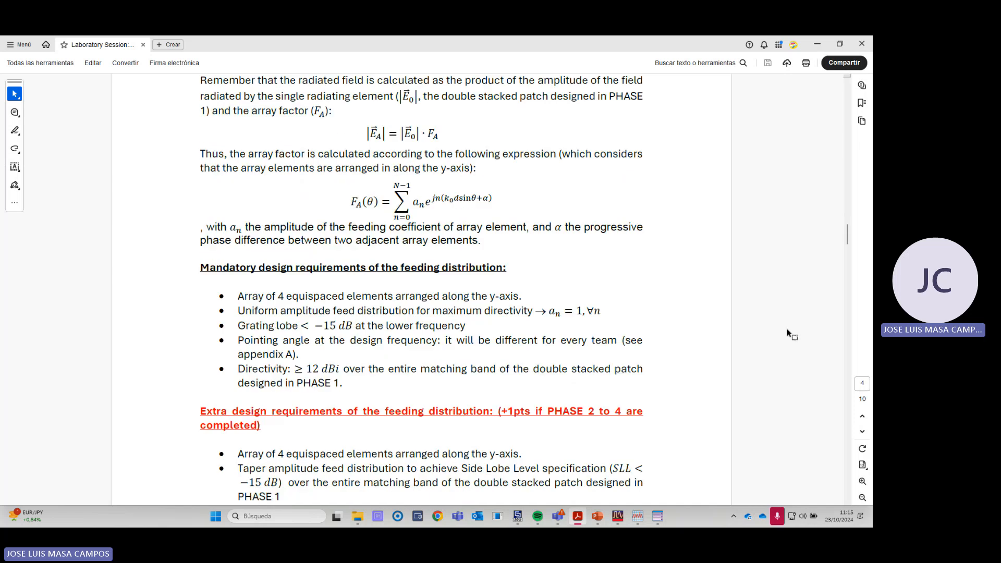
drag(847, 238, 850, 359)
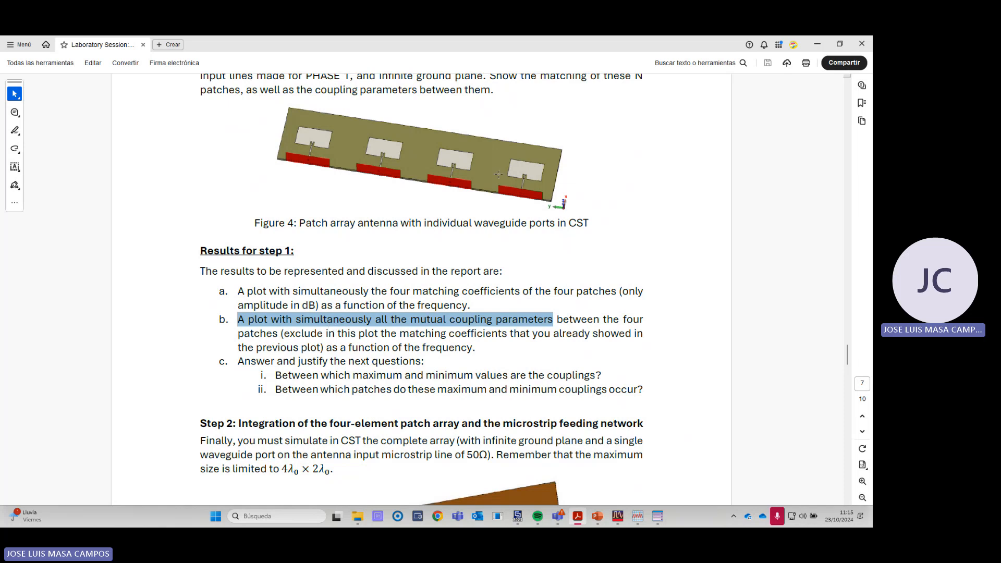
- Return to CST and alternate between the array-factor and physical-array projects to compare their Phi patterns again
key(alt+Tab)
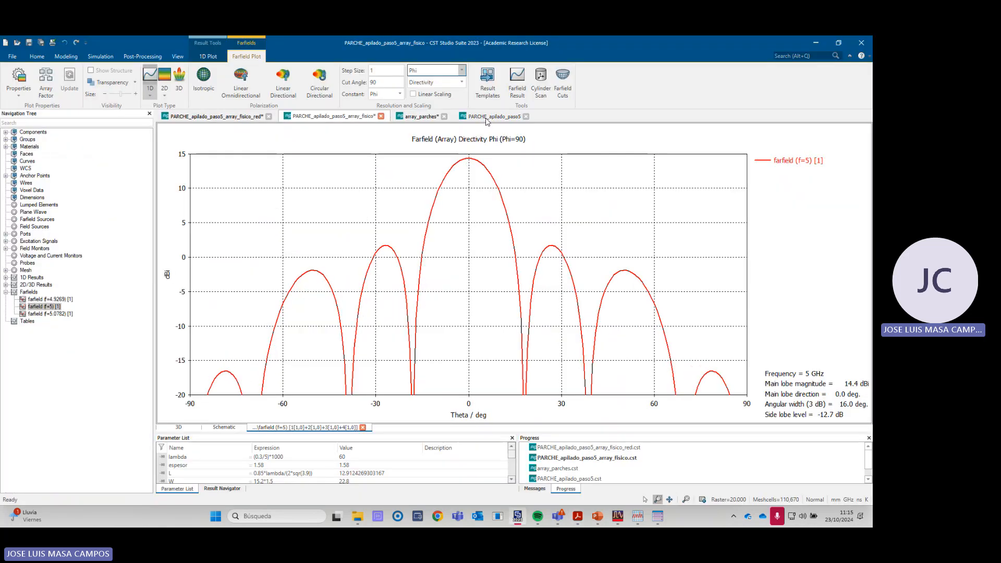
click(486, 118)
click(354, 121)
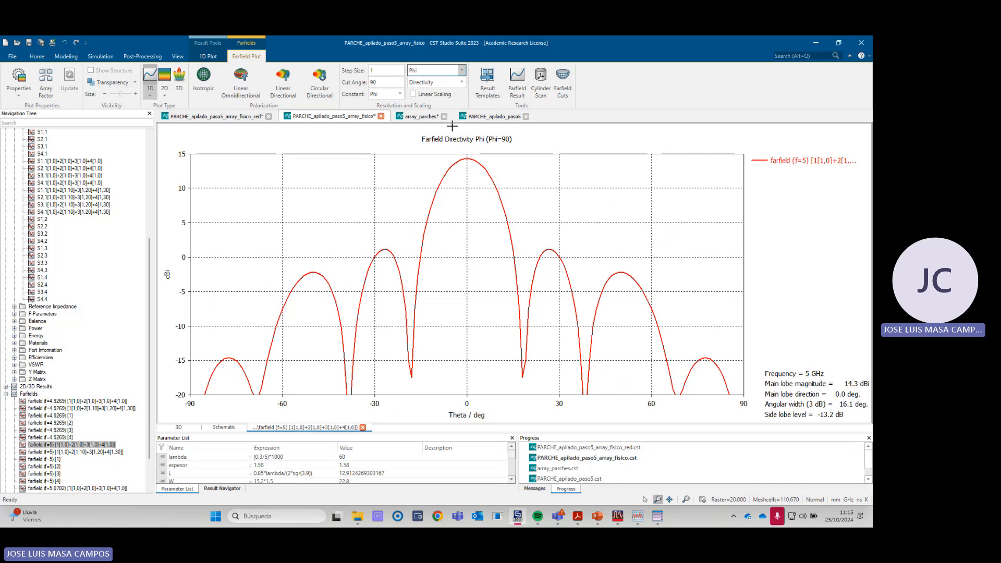
click(485, 116)
click(354, 117)
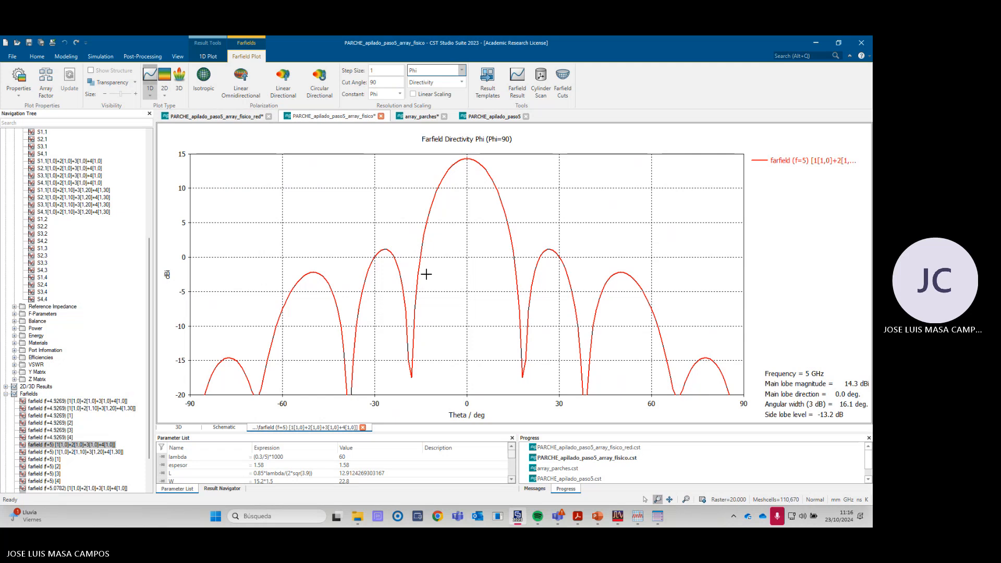
- Read Step 2 in the laboratory guide, on integrating the four-element patch array with the microstrip feeding network
key(alt+Tab)
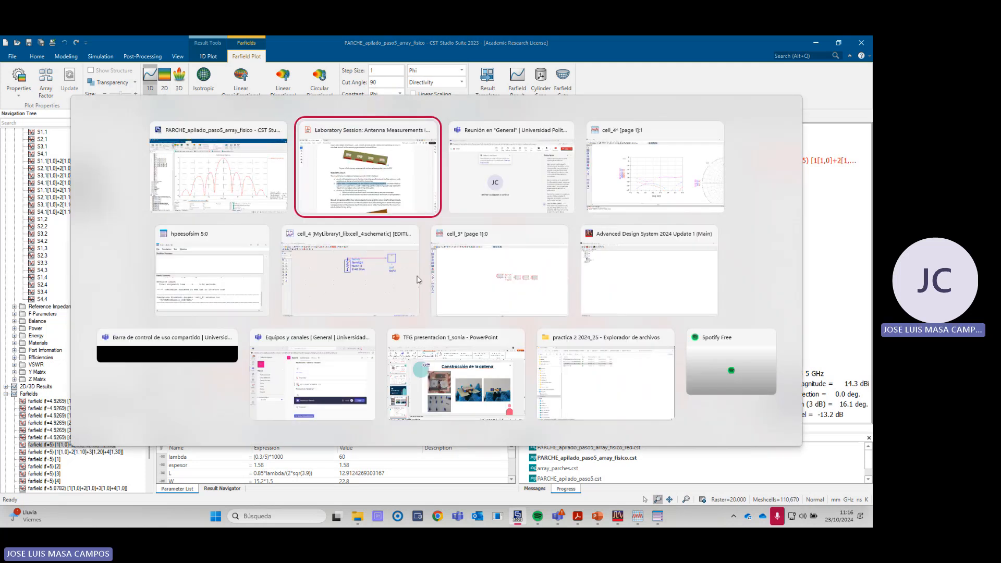
scroll(430, 313, down, 1)
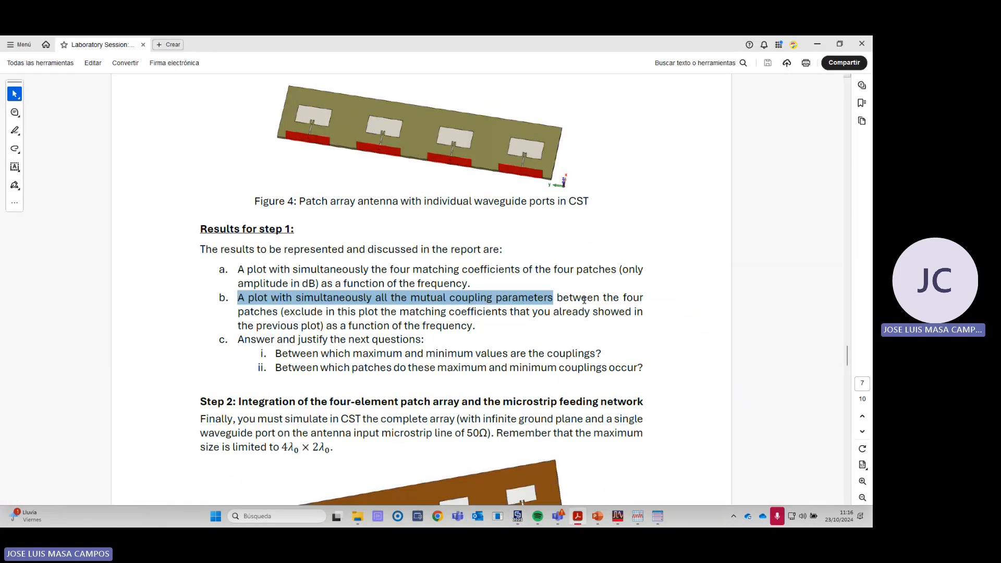
scroll(584, 300, down, 3)
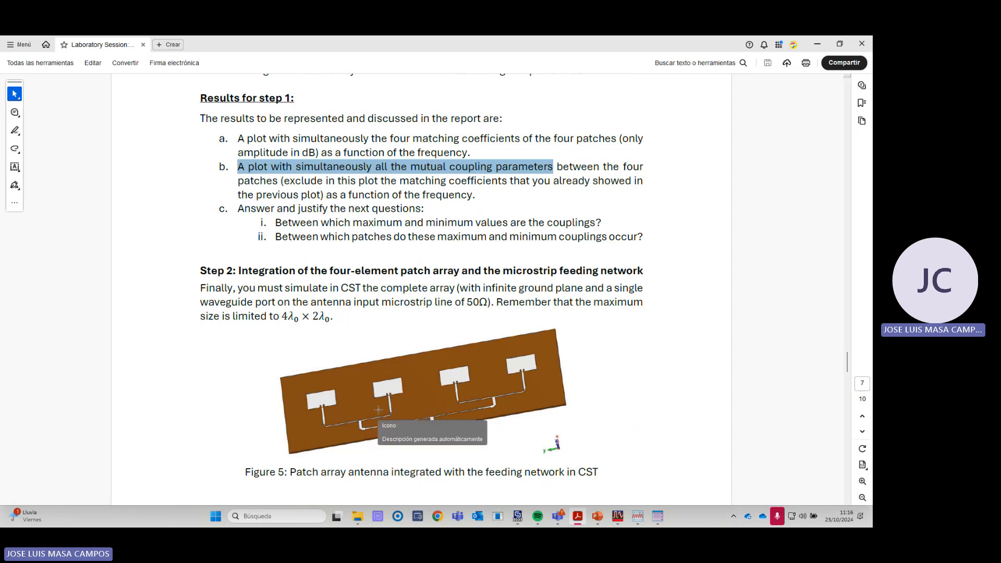
- Return to CST, go to the PARCHE_apilado_paso5_array_fisico_red project and inspect its 3D model with the feeding network
key(alt+Tab)
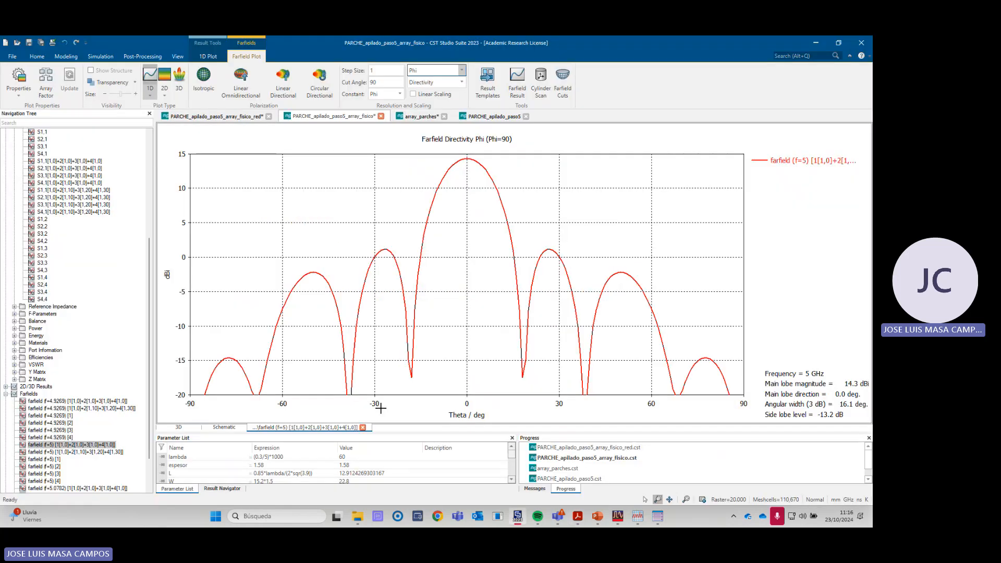
click(234, 117)
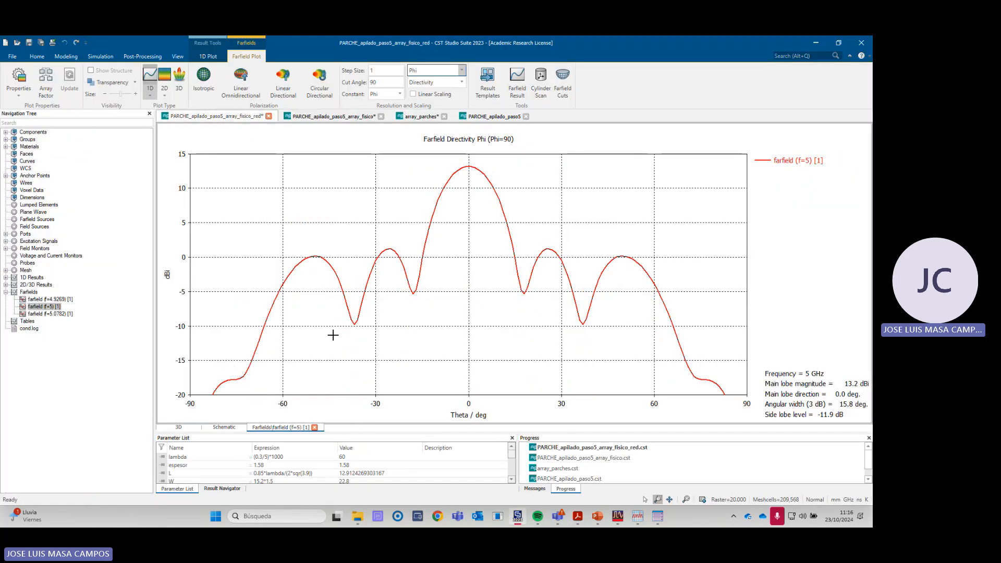
click(33, 133)
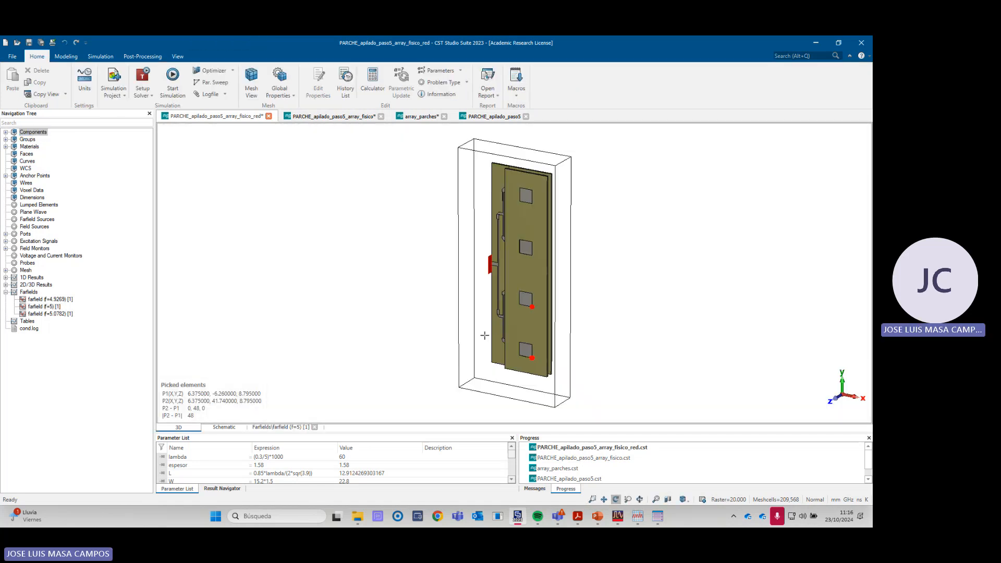
drag(484, 335, 548, 309)
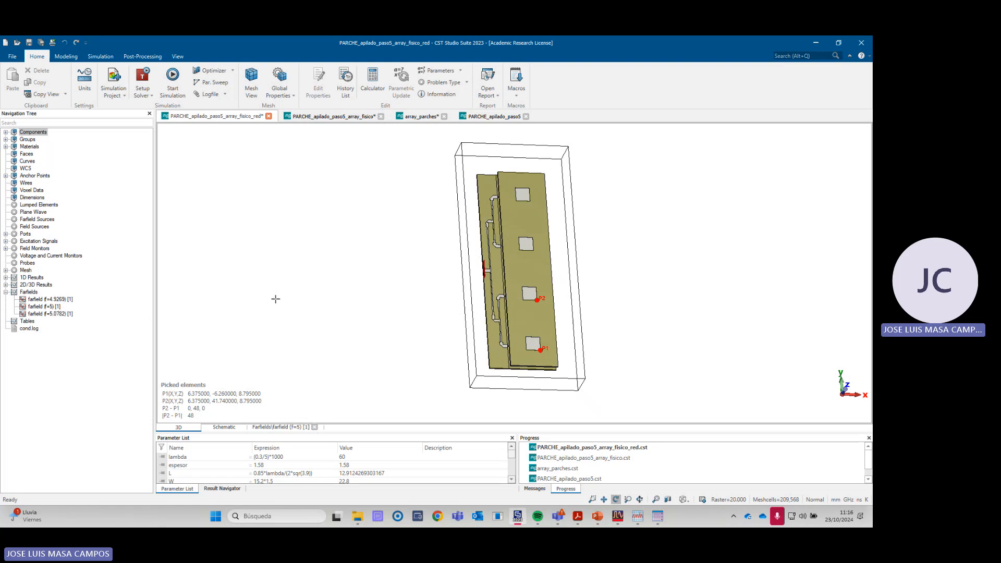
scroll(477, 271, up, 5)
scroll(498, 271, down, 3)
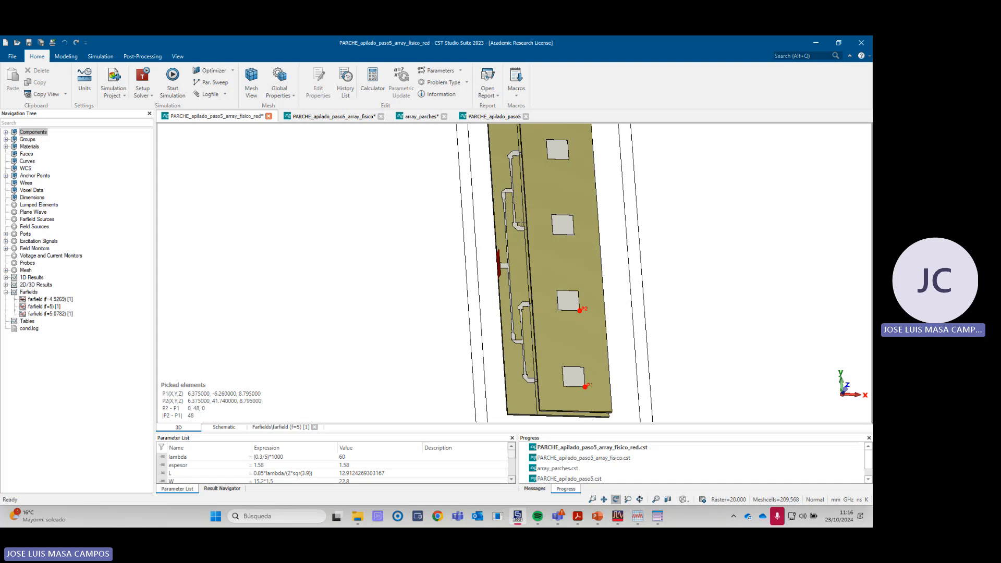
- Plot the feeding-network array's 5 GHz farfield and compare it with the patterns in the PARCHE_apilado_paso5 and PARCHE_apilado_paso5_array_fisico projects
click(39, 307)
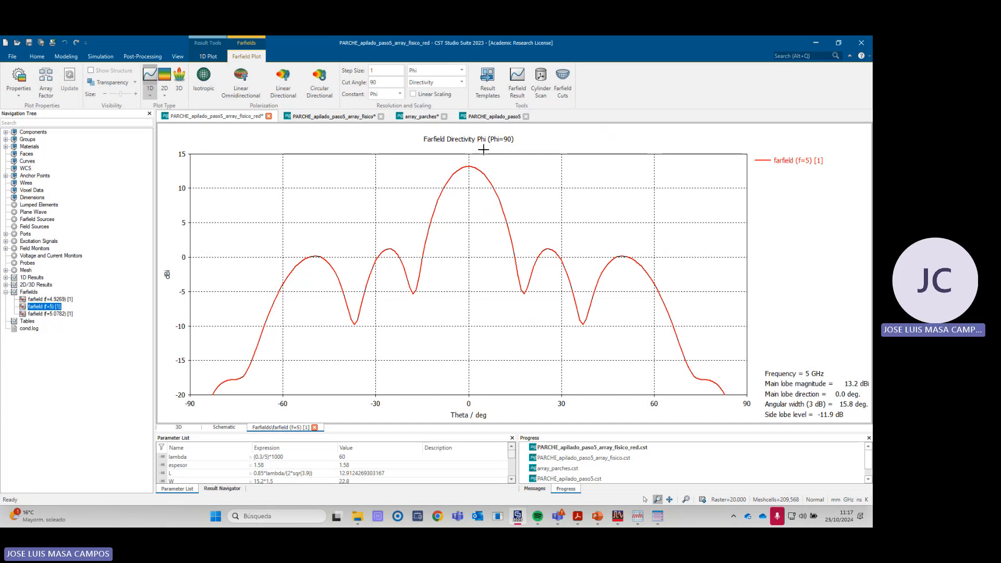
click(496, 118)
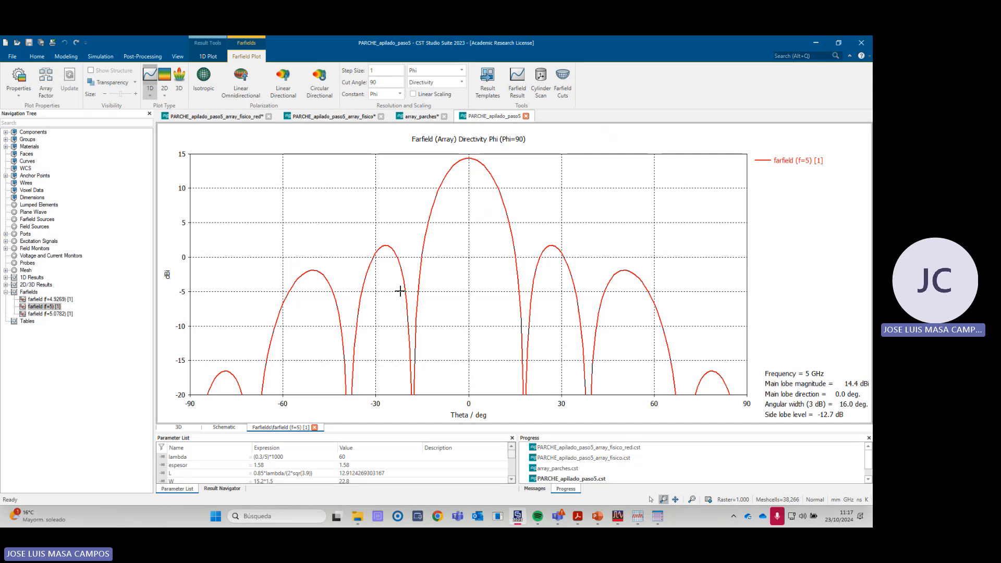
click(339, 117)
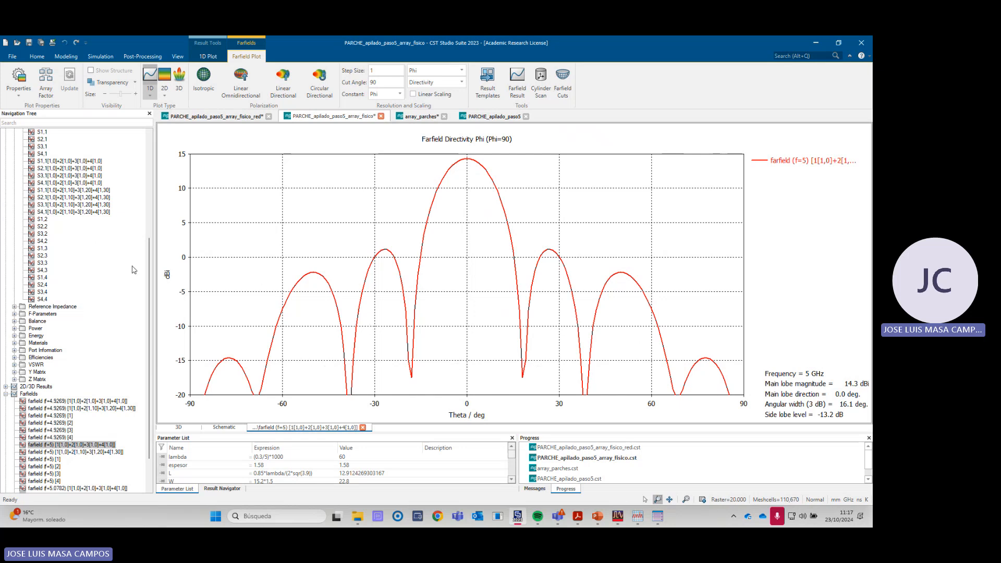
- Inspect the physical array's 3D model and redisplay its combined 5 GHz farfield for [1[1,0]+2[1,0]+3[1,0]+4[1,0]]
drag(150, 269, 145, 161)
click(34, 132)
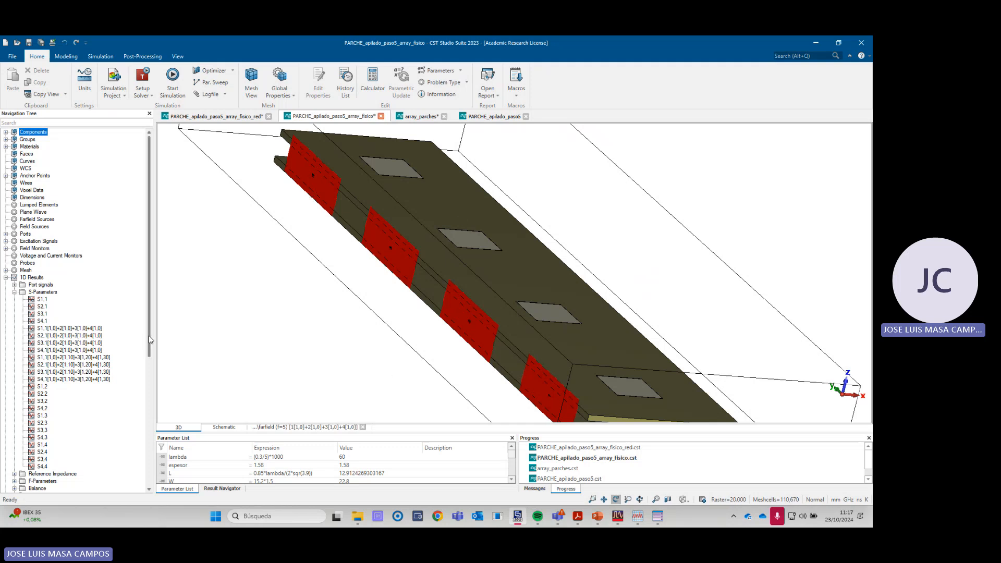
drag(148, 336, 151, 458)
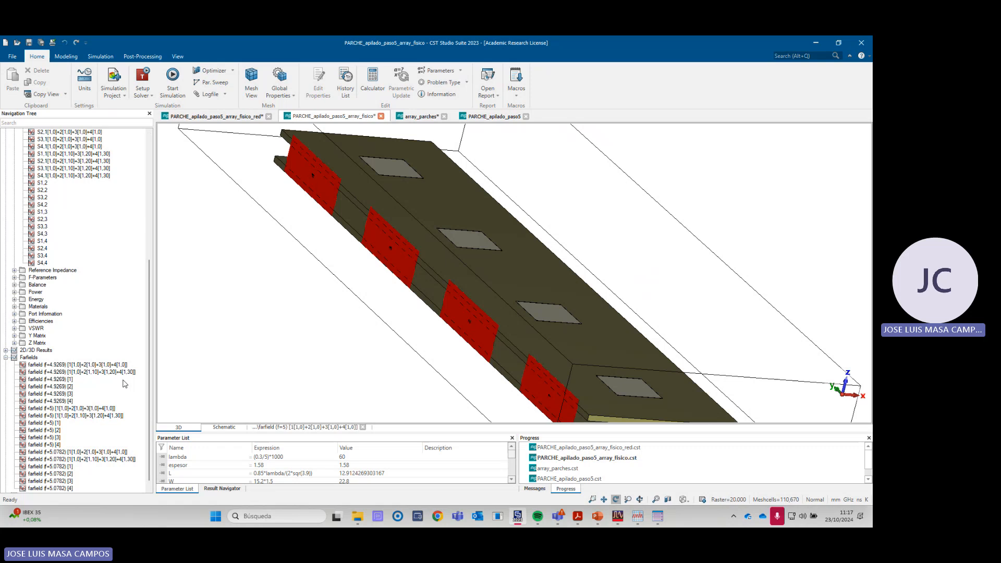
click(92, 409)
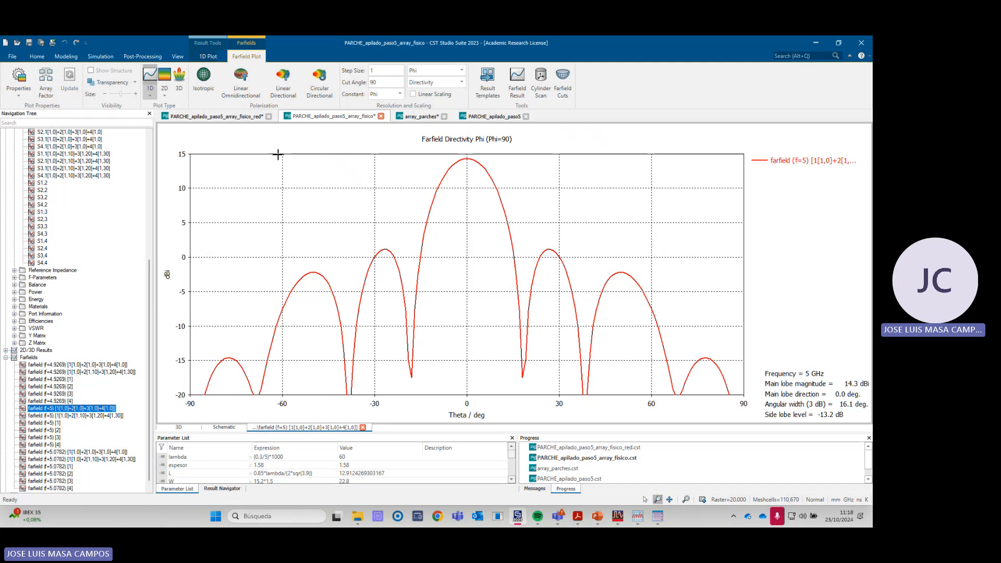
- Go back to the PARCHE_apilado_paso5_array_fisico_red project, view its 3D model and redisplay its 5 GHz farfield
click(244, 118)
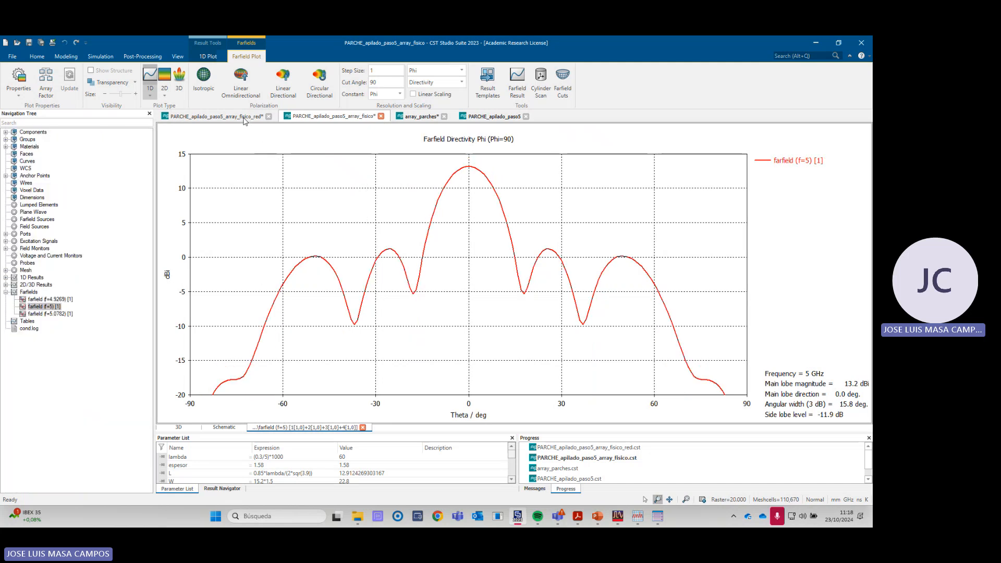
click(37, 133)
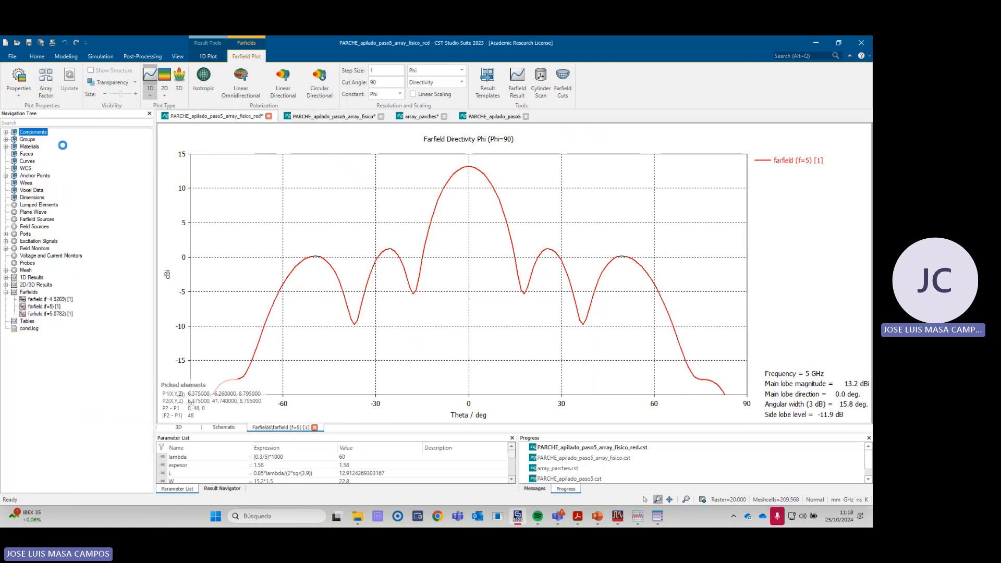
click(44, 307)
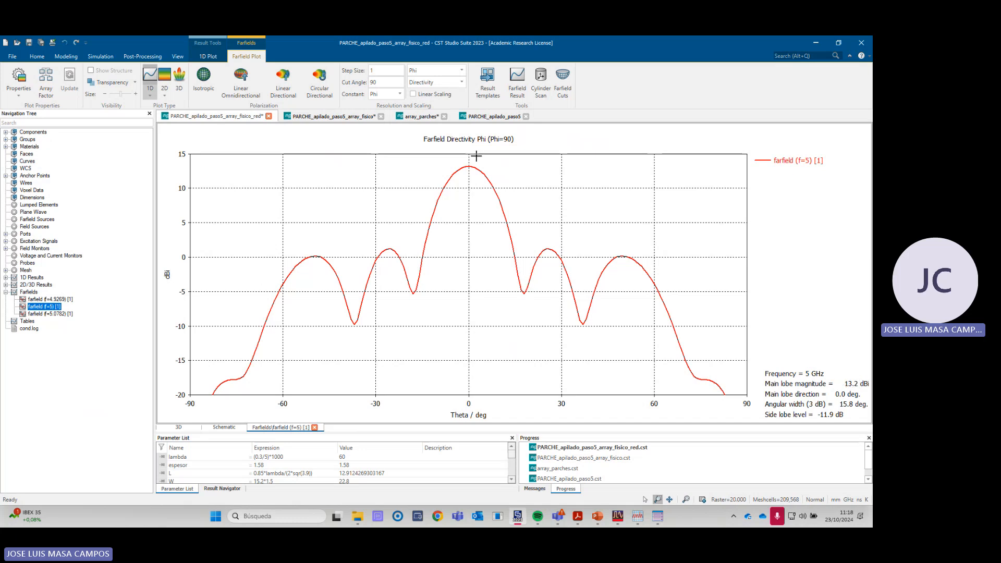
- Compare the 5 GHz patterns of the array-factor, physical-array and feeding-network projects, and recheck the feeding-network model against its farfield
click(487, 117)
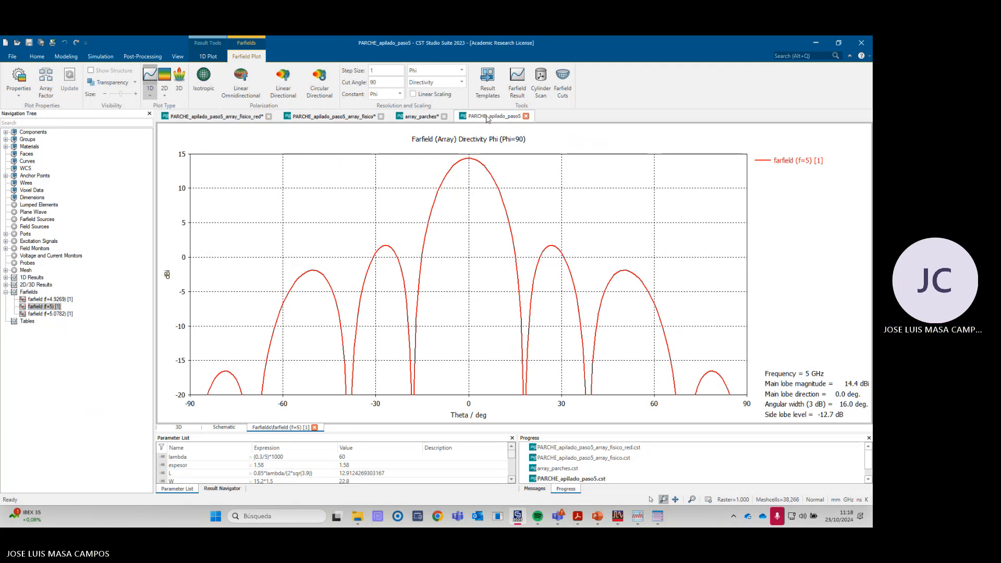
click(357, 117)
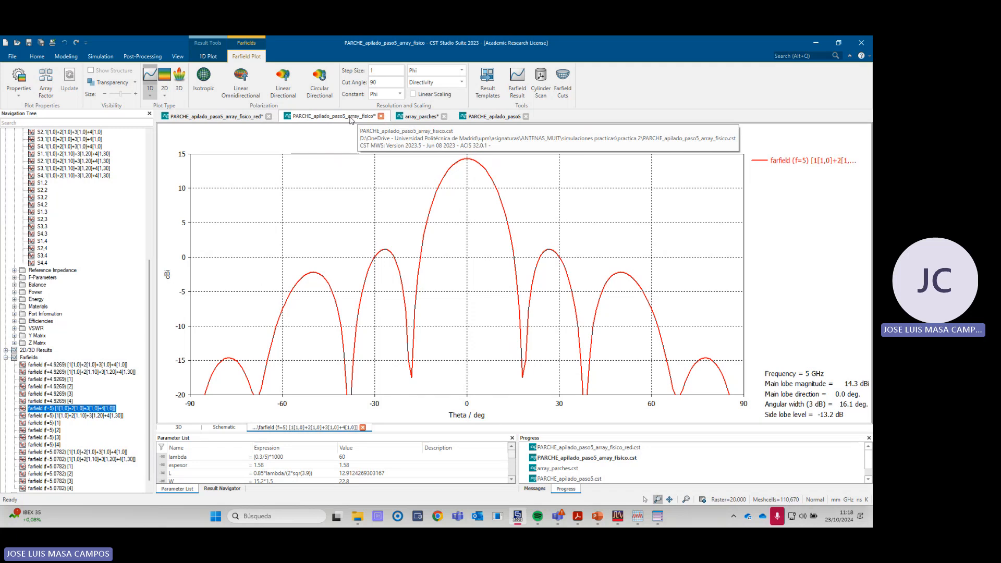
click(469, 119)
click(364, 120)
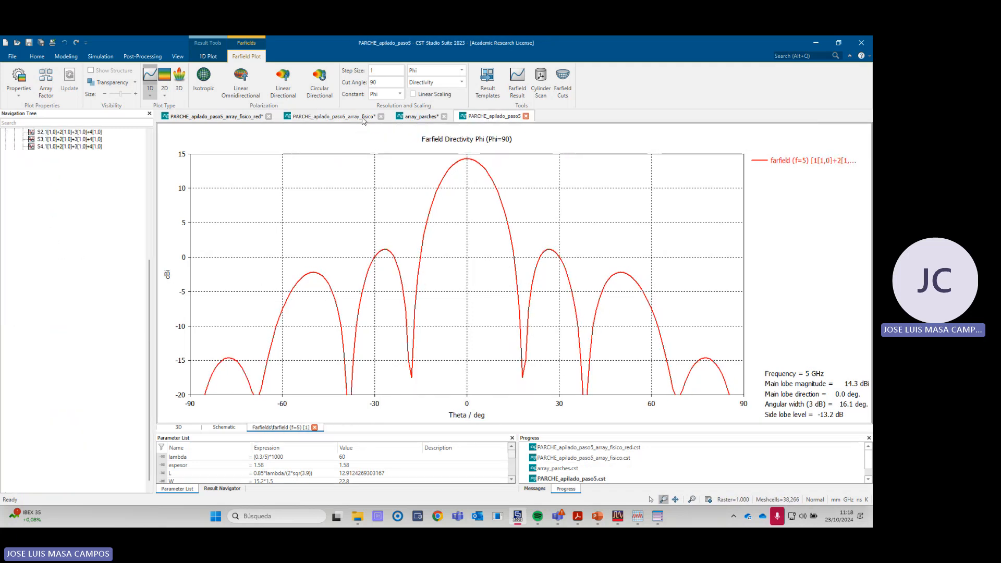
click(250, 117)
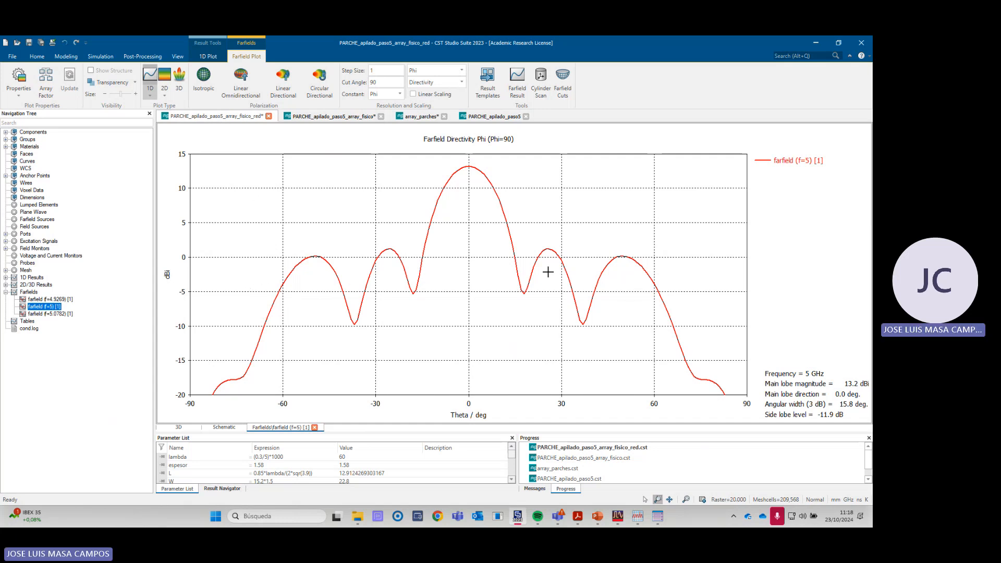
click(34, 133)
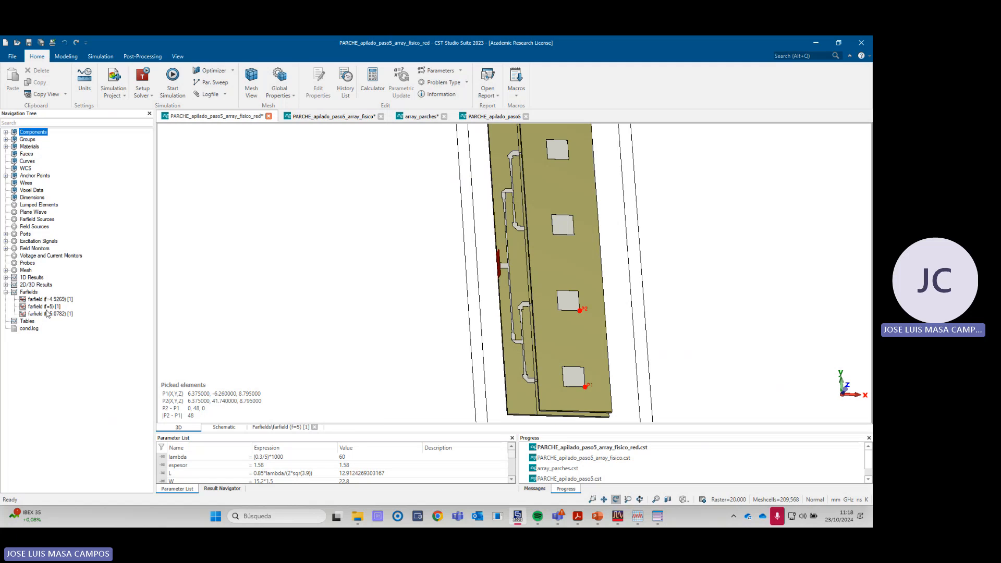
click(43, 308)
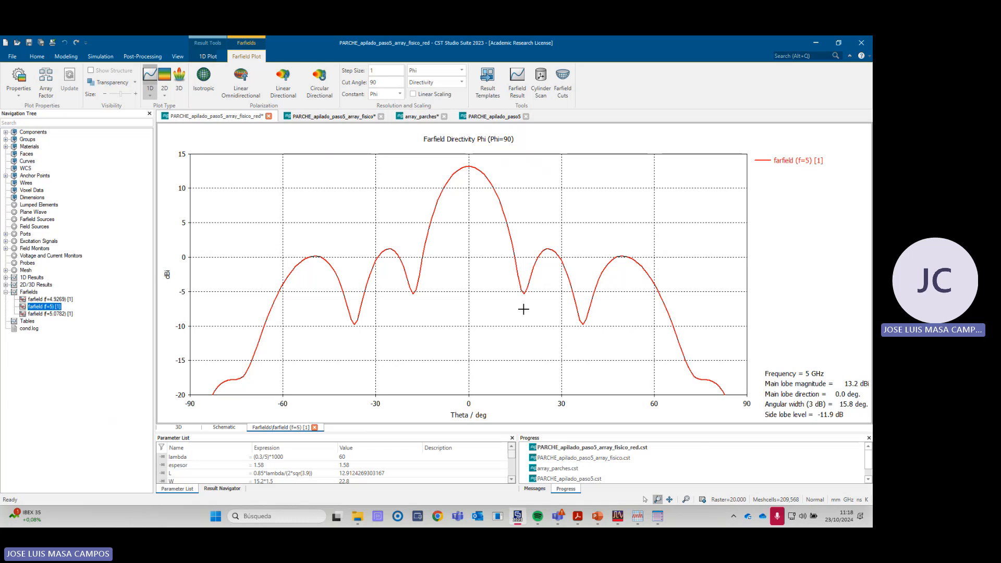
- Switch to the laboratory guide in the PDF reader and read the results required for step 2, down to the results table
key(alt+Tab)
key(alt+Tab)
key(alt+Tab)
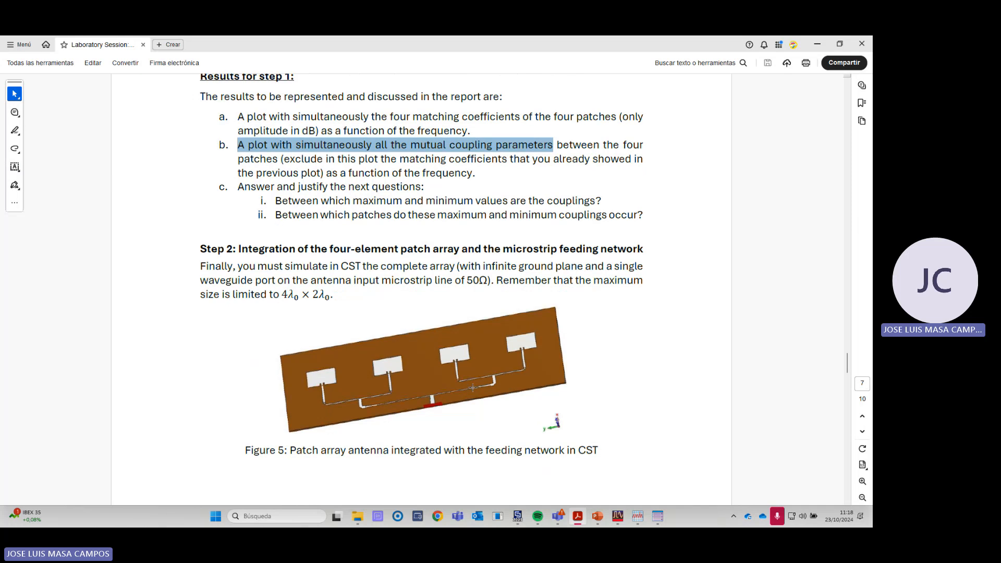
scroll(472, 387, down, 3)
scroll(290, 236, up, 2)
scroll(307, 270, down, 4)
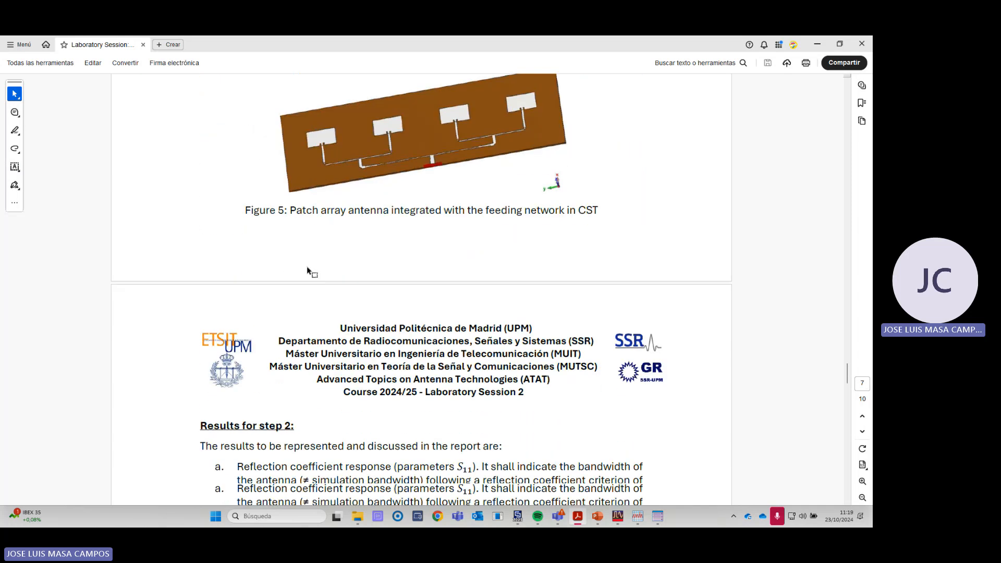
scroll(308, 270, down, 5)
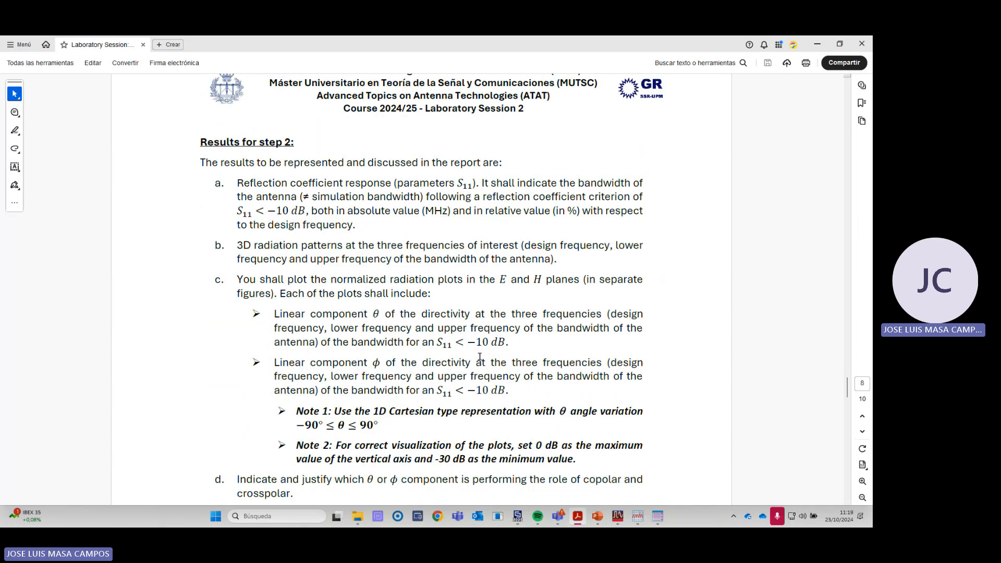
scroll(458, 403, down, 1)
scroll(443, 418, down, 2)
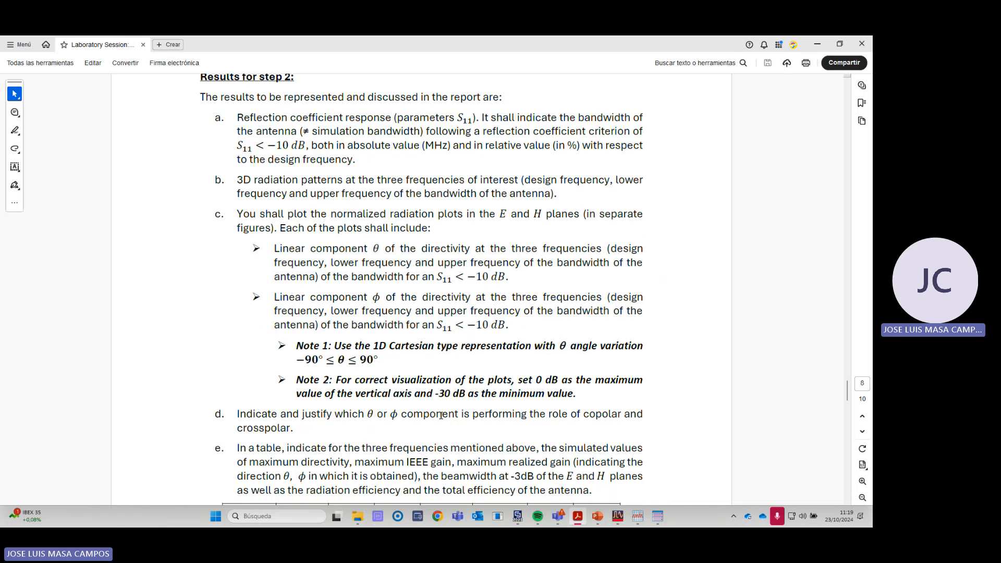
scroll(443, 419, down, 1)
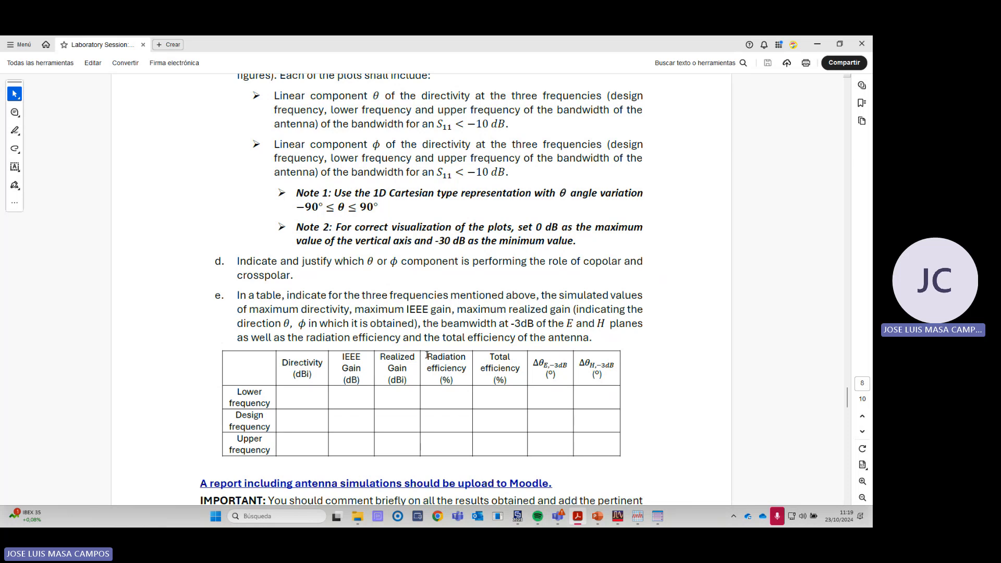
- Mark the radiation efficiency, realized gain and directivity headings in the step 2 results table and review the requirements above it
drag(427, 356, 466, 368)
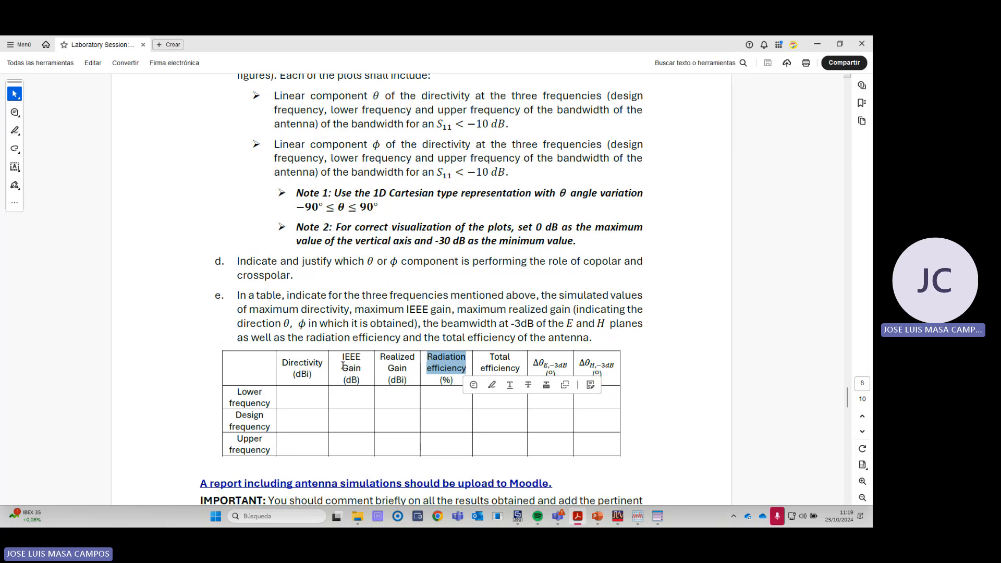
click(496, 360)
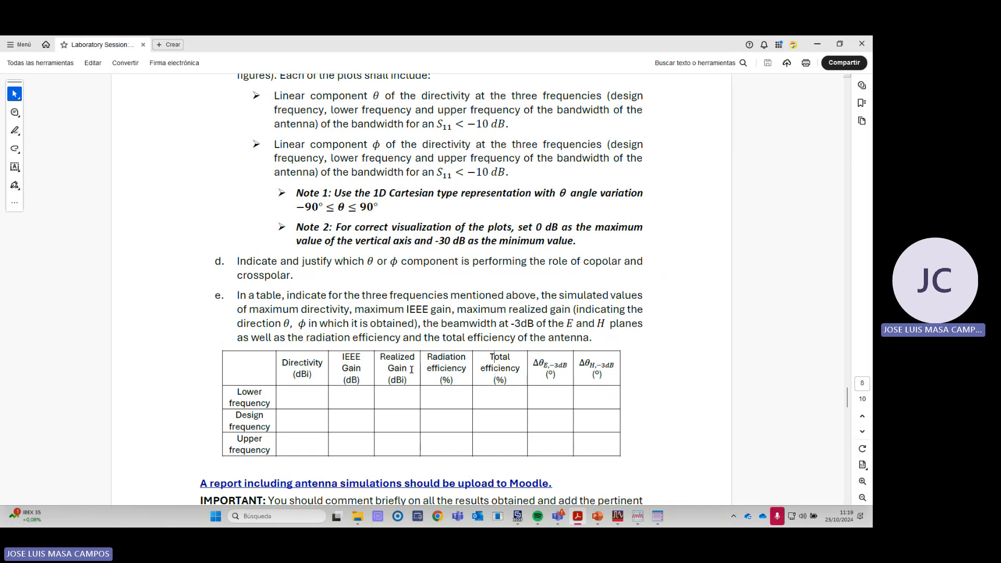
drag(381, 356, 398, 366)
double_click(303, 363)
scroll(472, 308, up, 3)
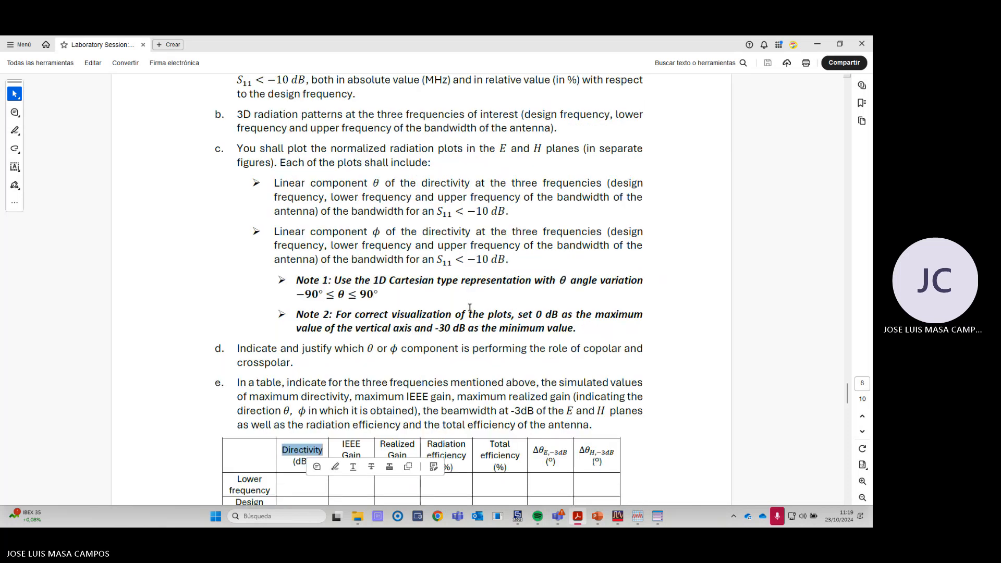
- Return to CST and plot S1,1, S2,2, S3,3 and S4,4 of the PARCHE_apilado_paso5_array_fisico project together
key(alt+Tab)
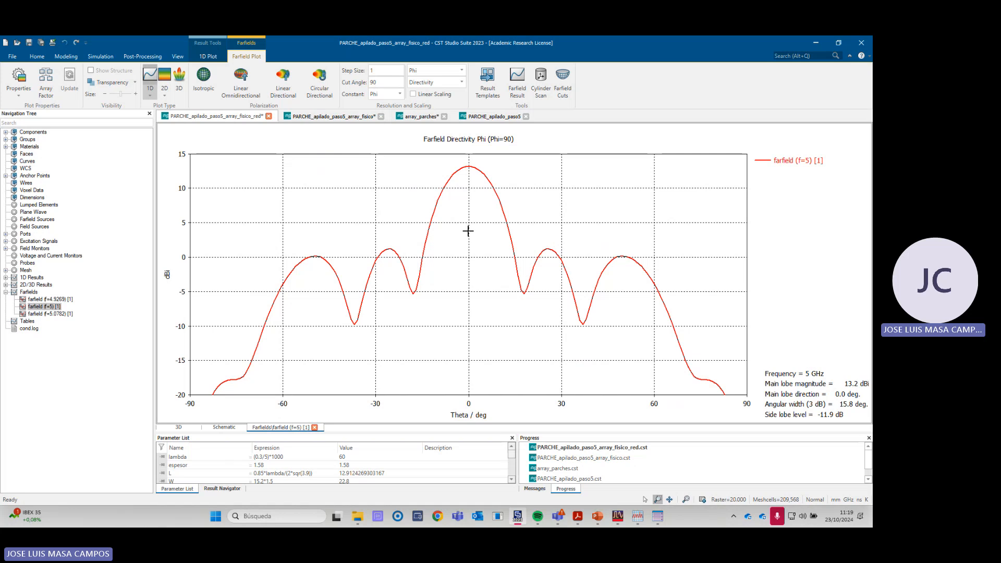
click(342, 116)
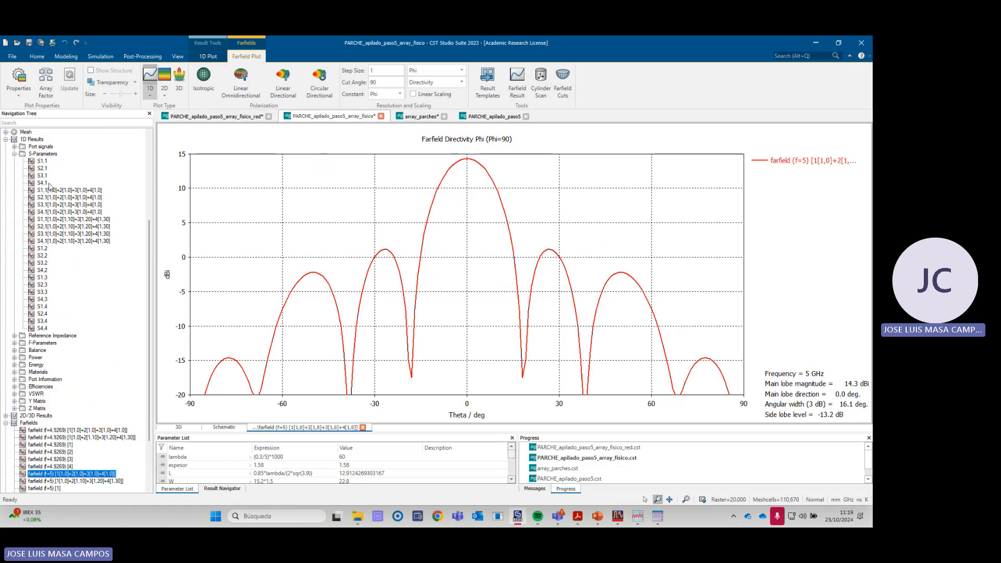
click(43, 162)
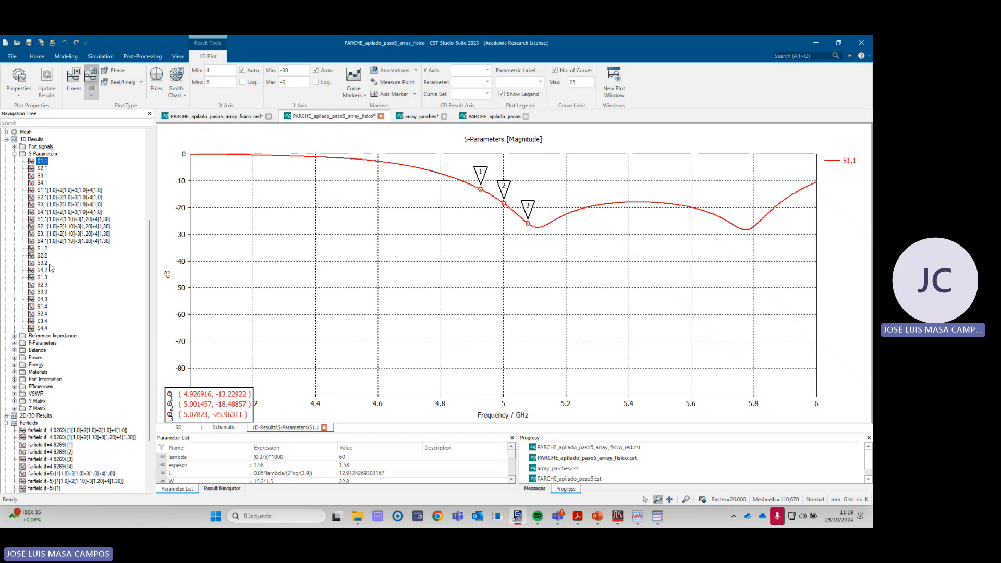
ctrl+click(43, 256)
ctrl+click(43, 292)
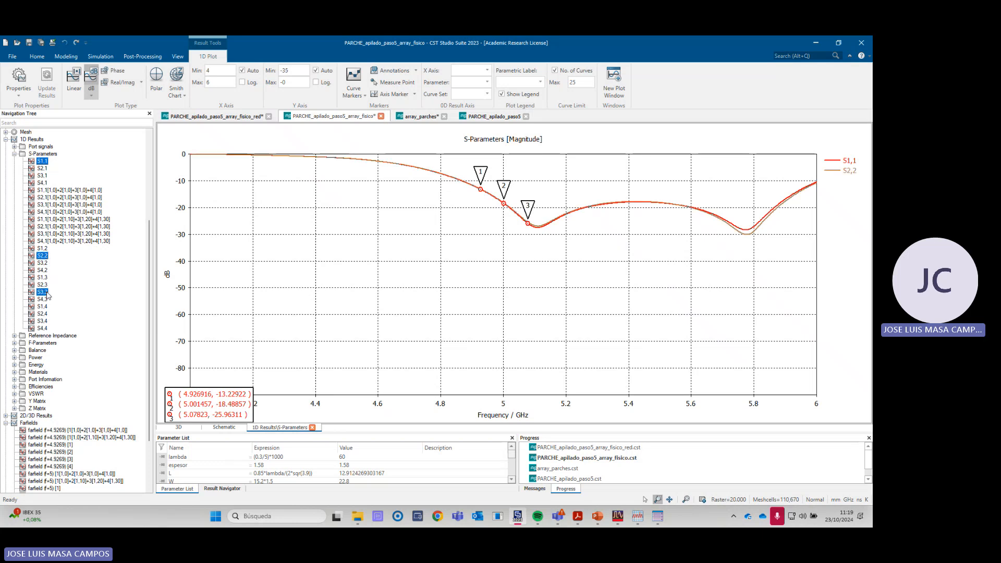
ctrl+click(42, 329)
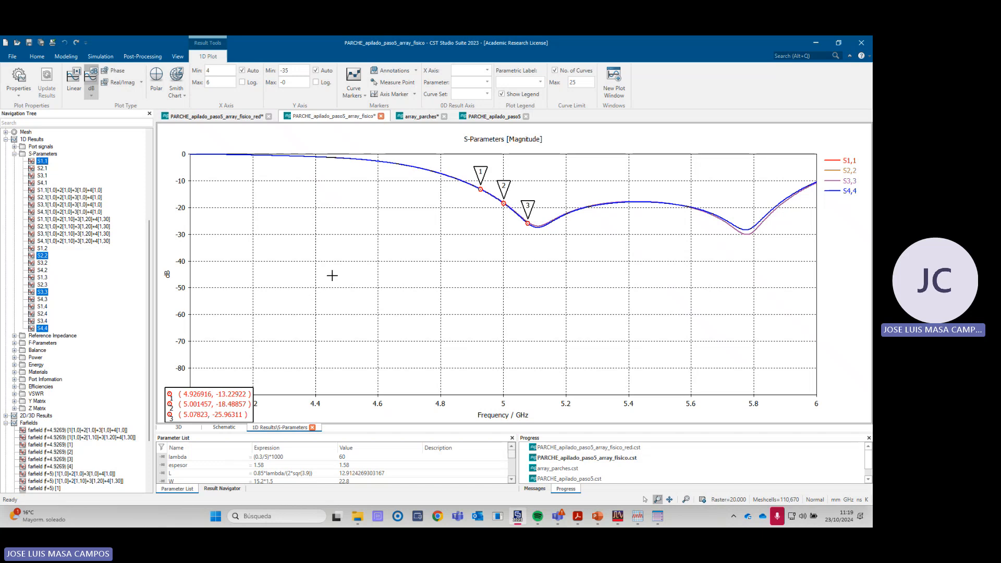
- Display the S1,1 magnitude of the single patch in the PARCHE_apilado_paso5 project
click(492, 116)
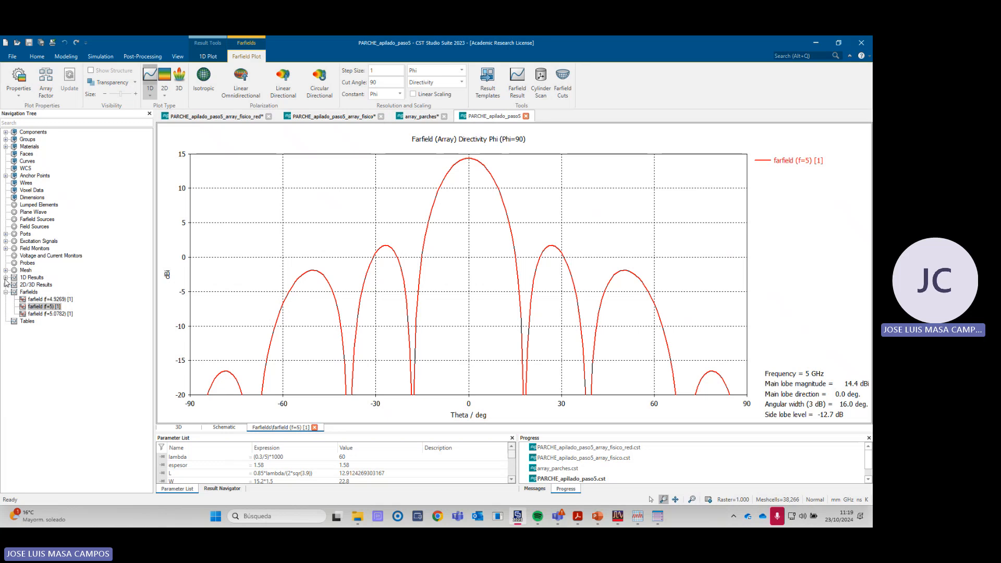
click(6, 278)
click(15, 292)
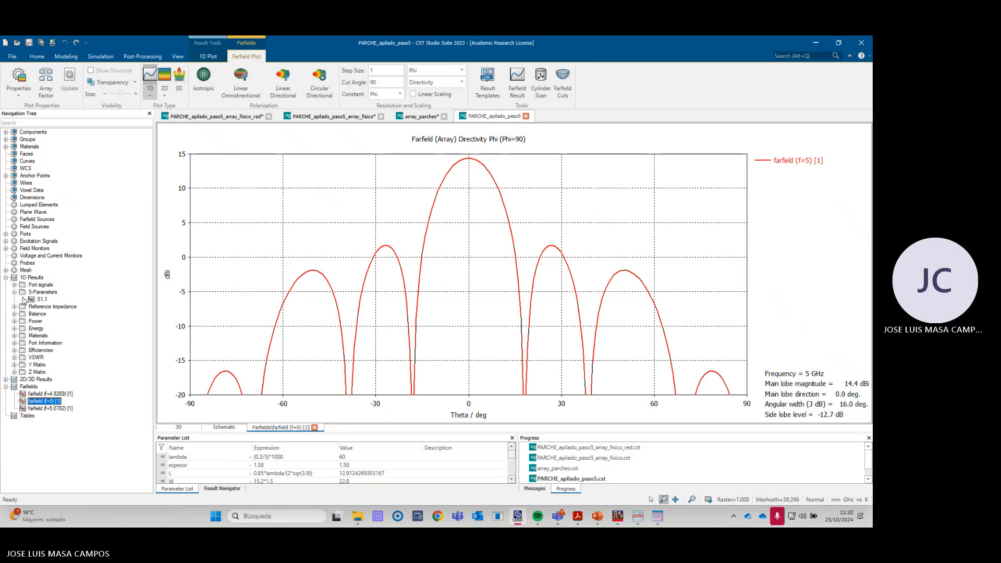
click(42, 299)
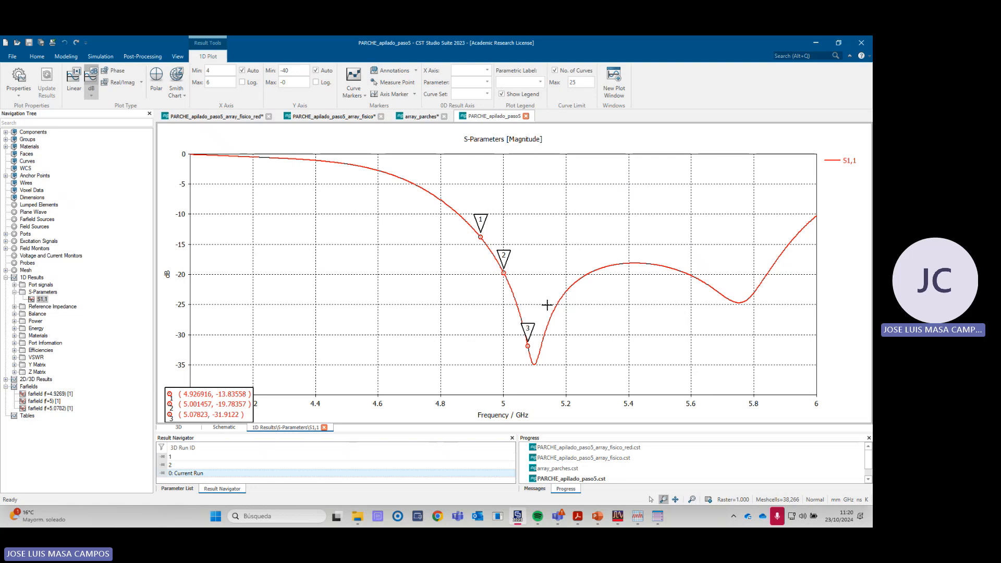
- Switch to the cell_4 schematic in ADS and examine the single-branch matching section from its 40 Ohm termination to its 100 Ohm termination
mouse_move(617, 516)
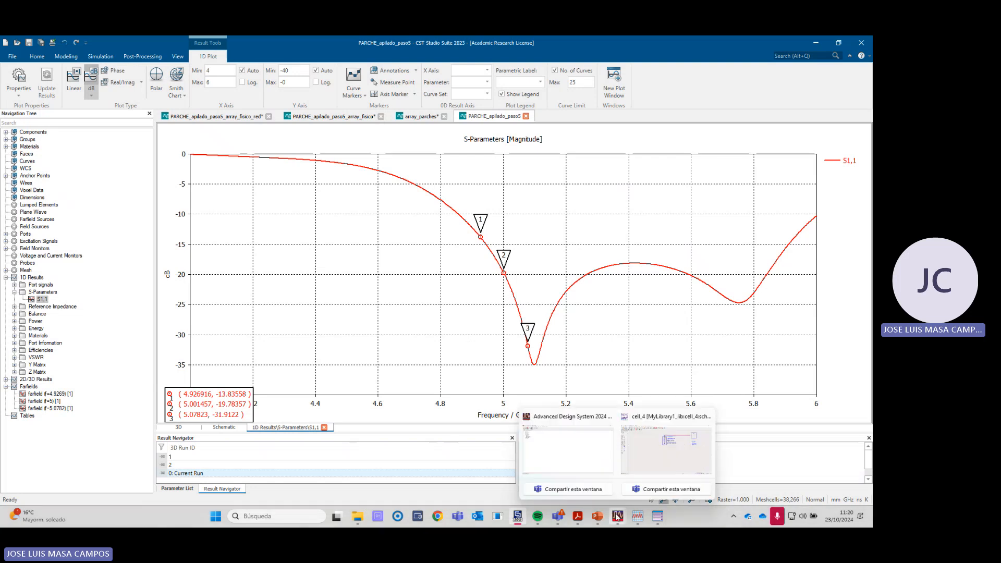
click(665, 458)
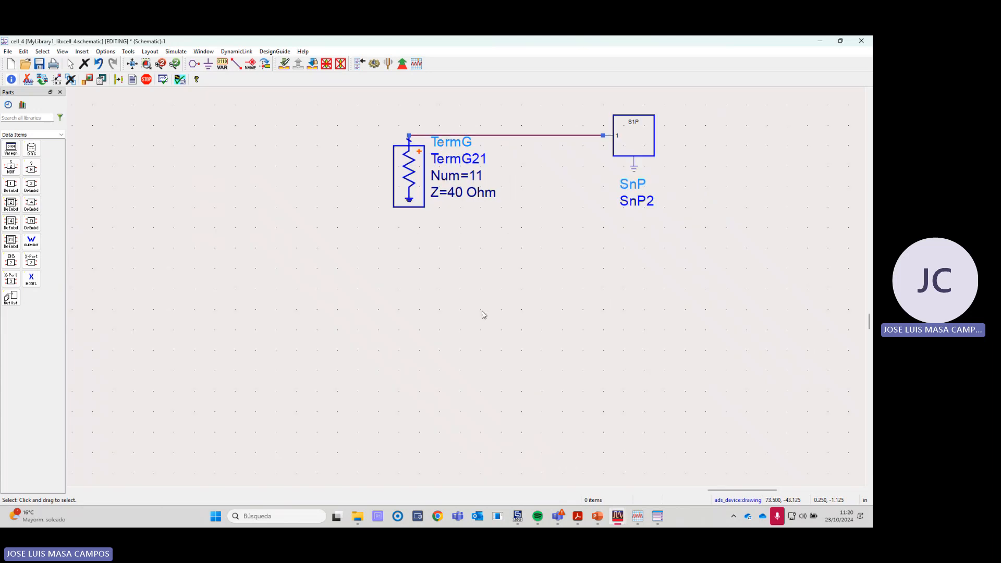
scroll(482, 315, down, 6)
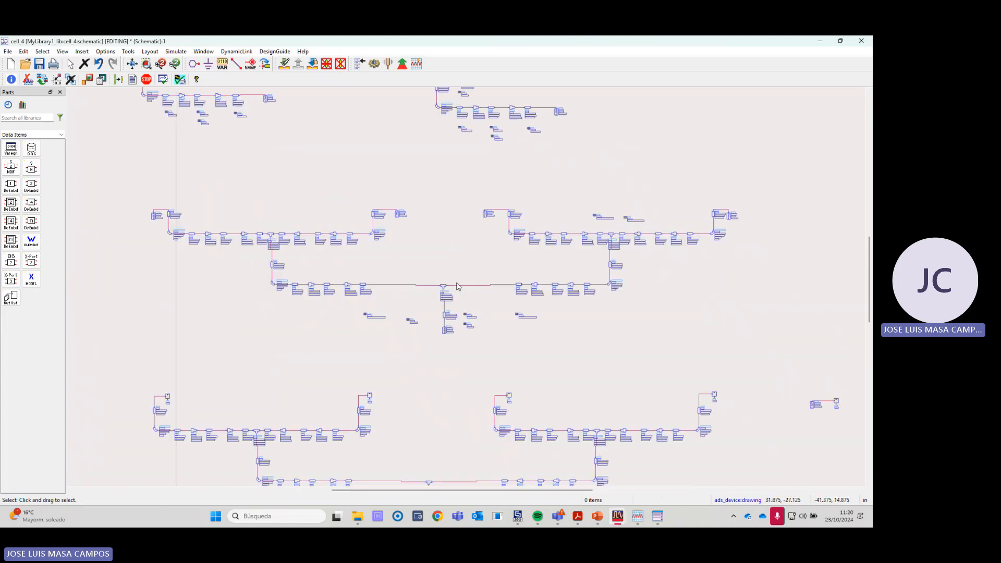
scroll(458, 286, down, 3)
scroll(452, 280, up, 2)
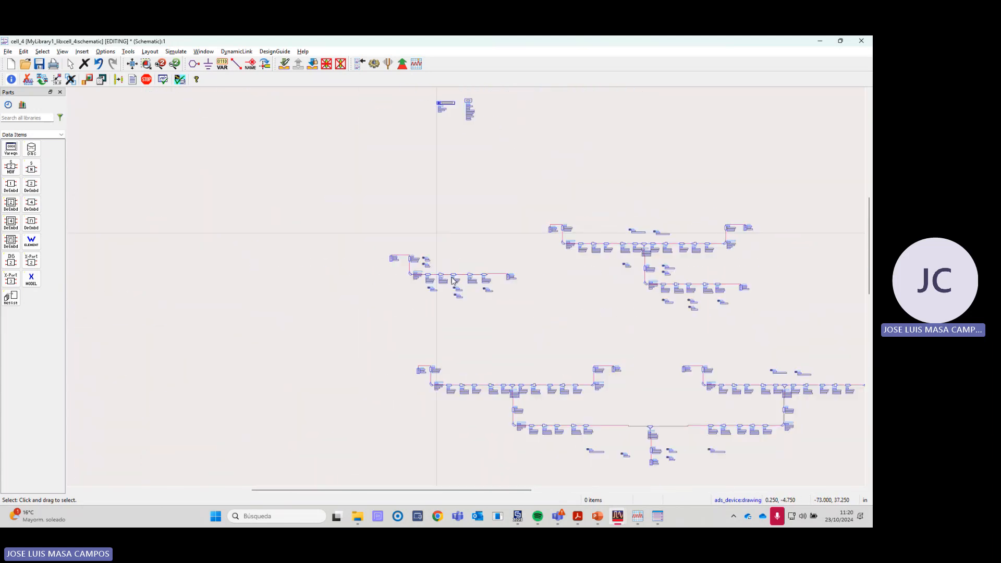
scroll(452, 280, up, 4)
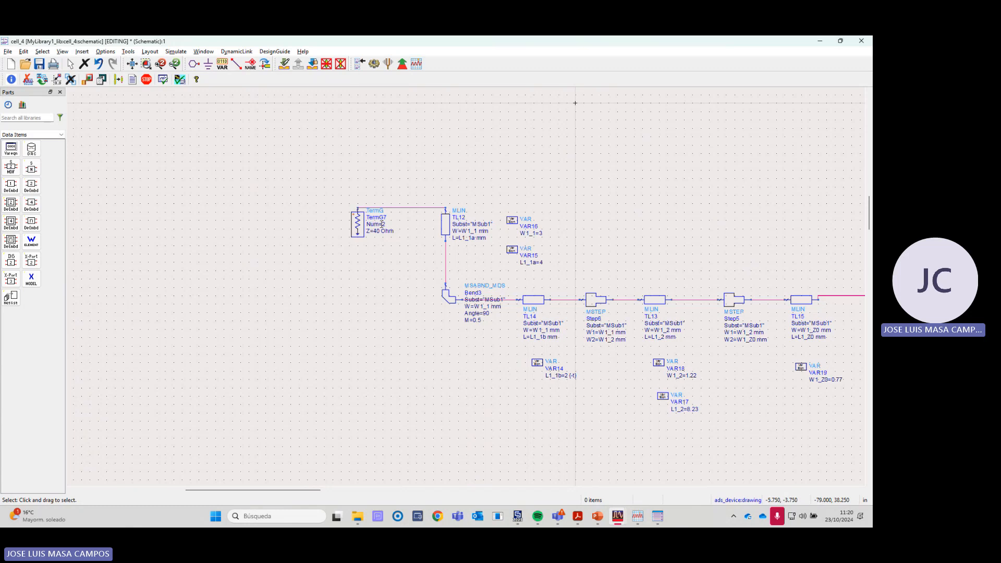
scroll(452, 282, down, 3)
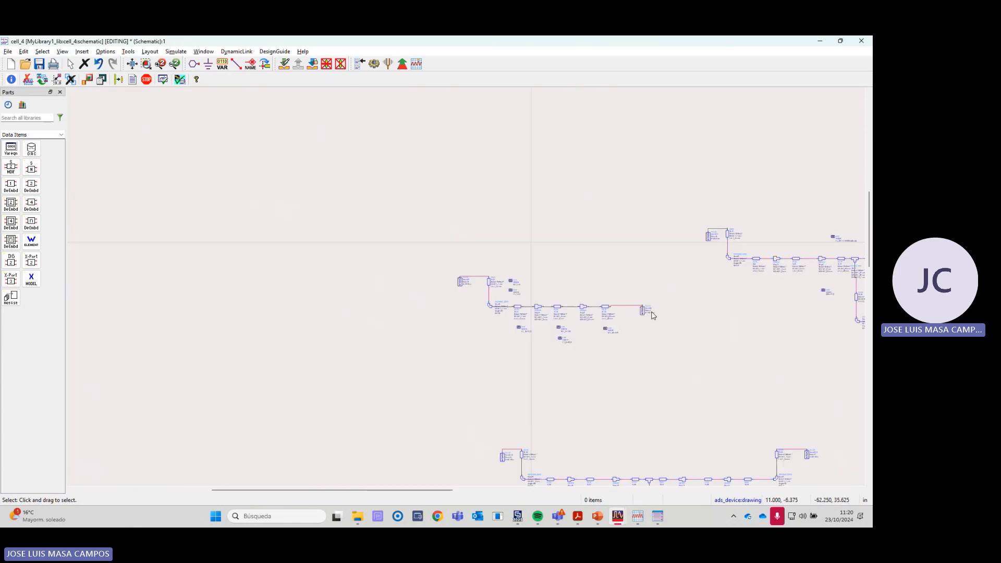
scroll(557, 303, up, 1)
scroll(557, 303, down, 1)
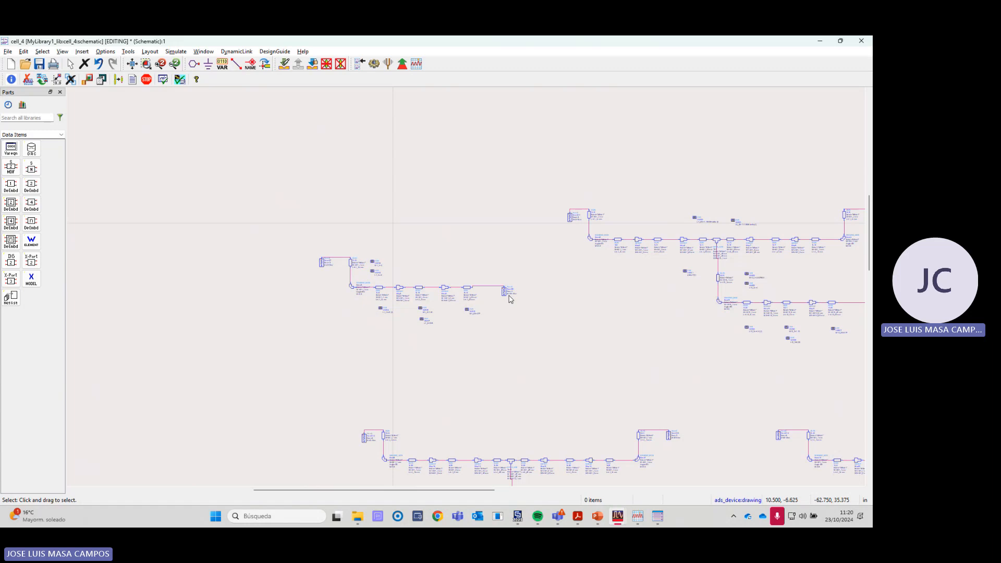
scroll(509, 296, down, 1)
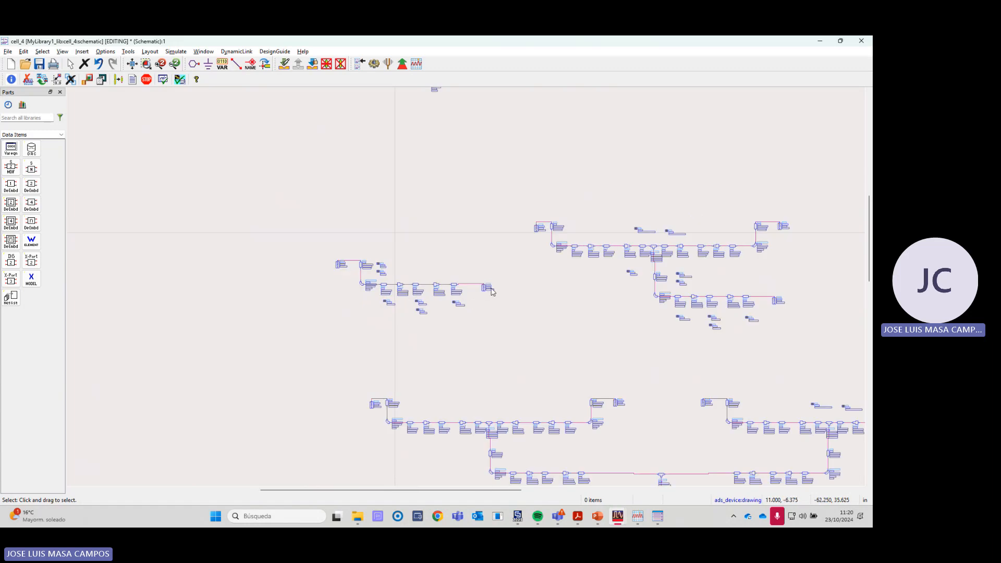
scroll(491, 292, up, 3)
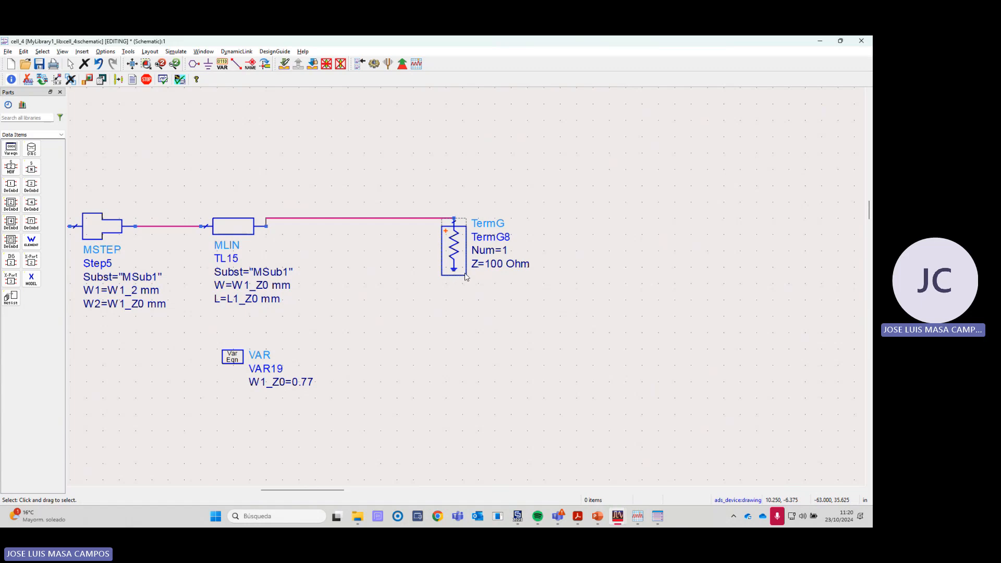
scroll(466, 277, down, 5)
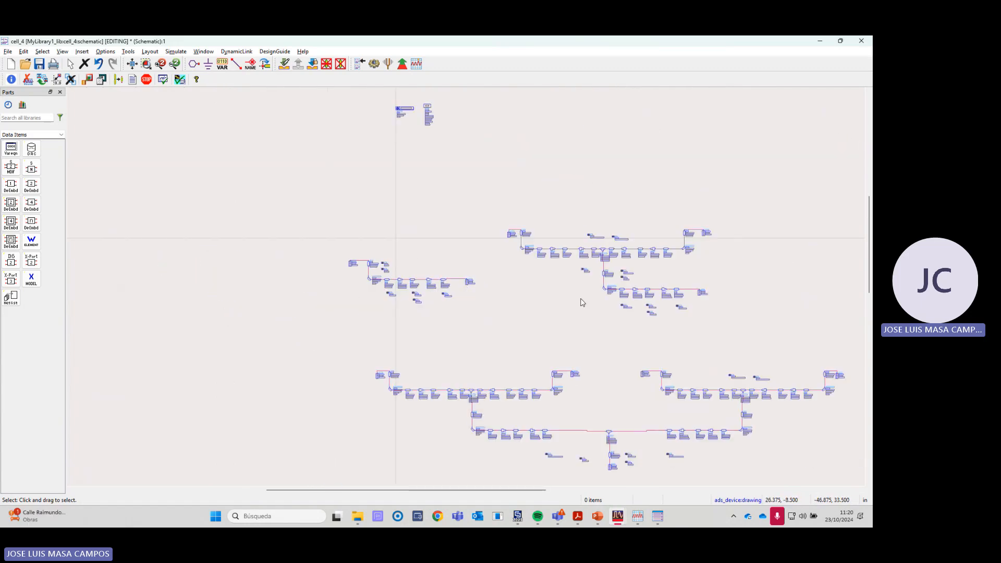
- Switch to the laboratory guide and review the Figure 3 feeding network, its design considerations and the results required for it
key(alt+Tab)
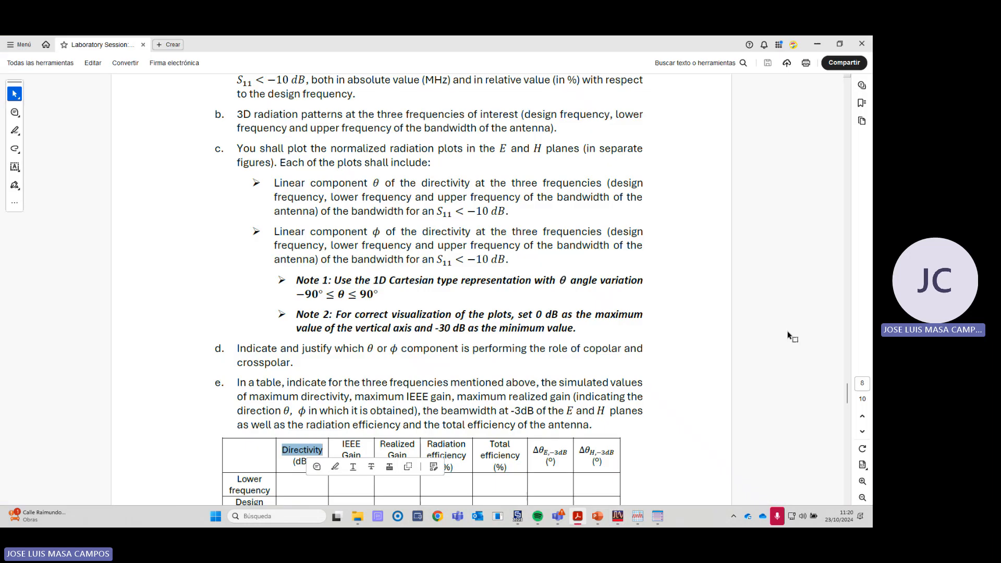
drag(848, 396, 848, 289)
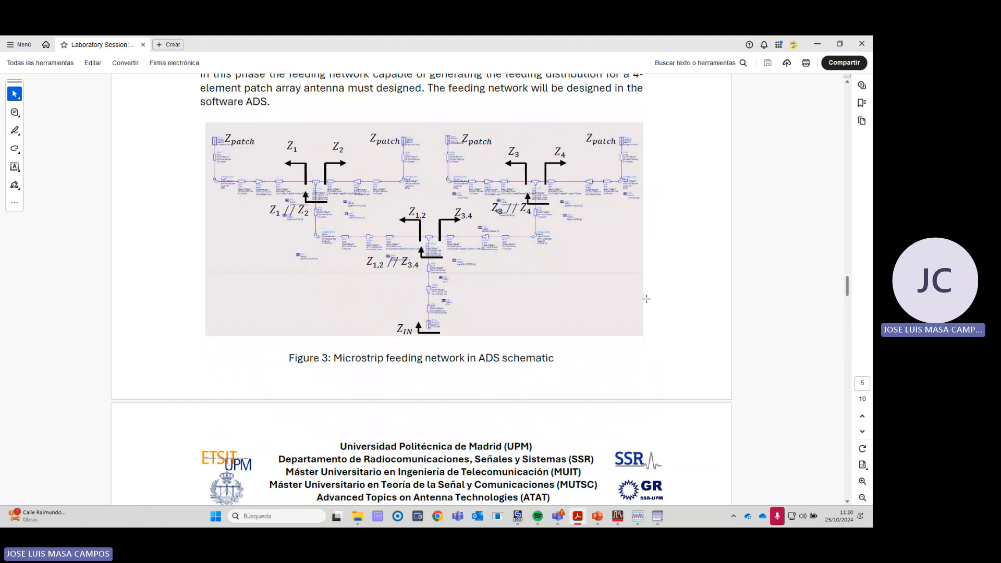
scroll(456, 312, down, 1)
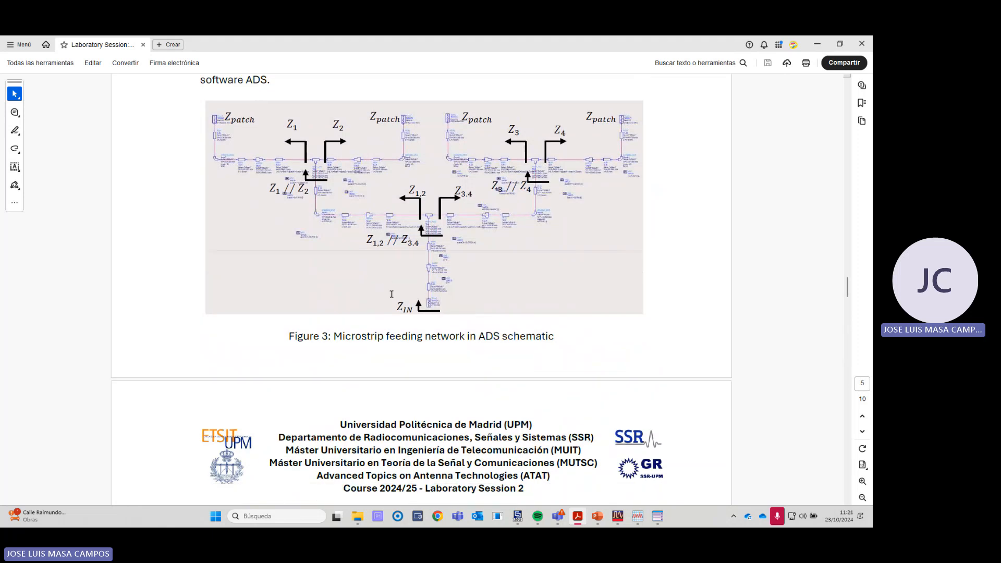
scroll(392, 297, down, 18)
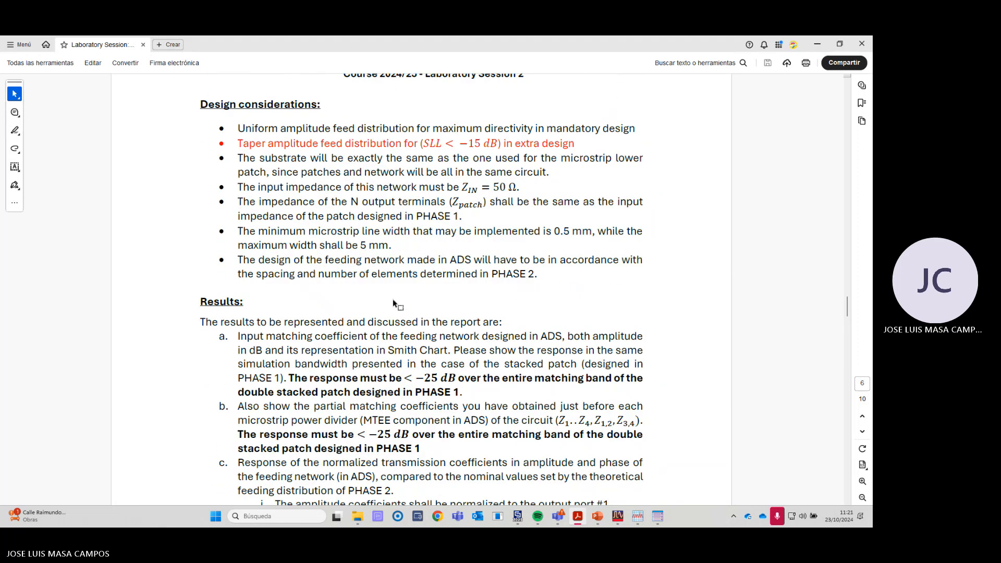
scroll(394, 303, down, 2)
scroll(425, 386, down, 1)
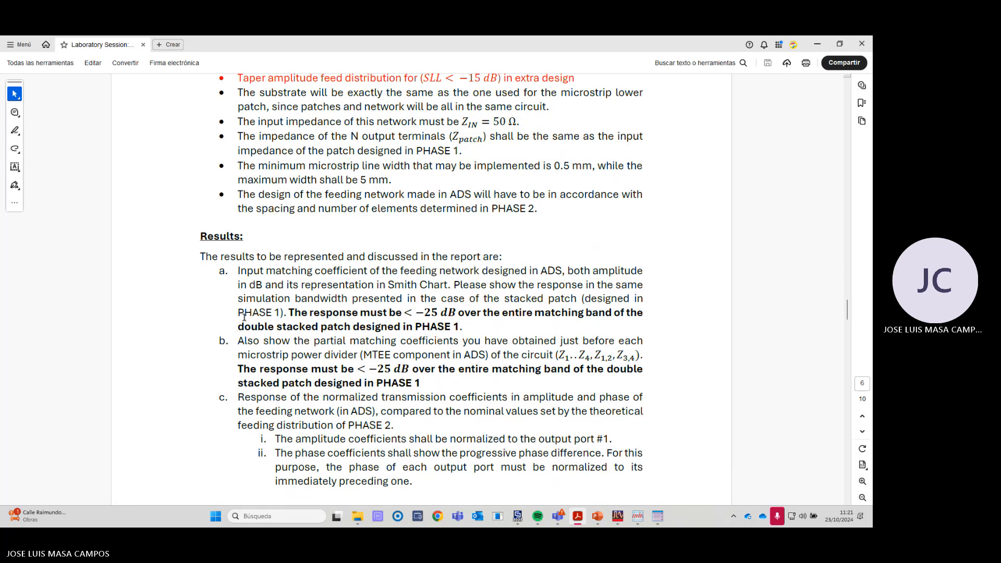
scroll(244, 317, down, 1)
- Mark the input matching coefficient, Smith Chart representation and partial matching coefficients requirements in results a and b, then clear the text selection
drag(238, 255, 556, 249)
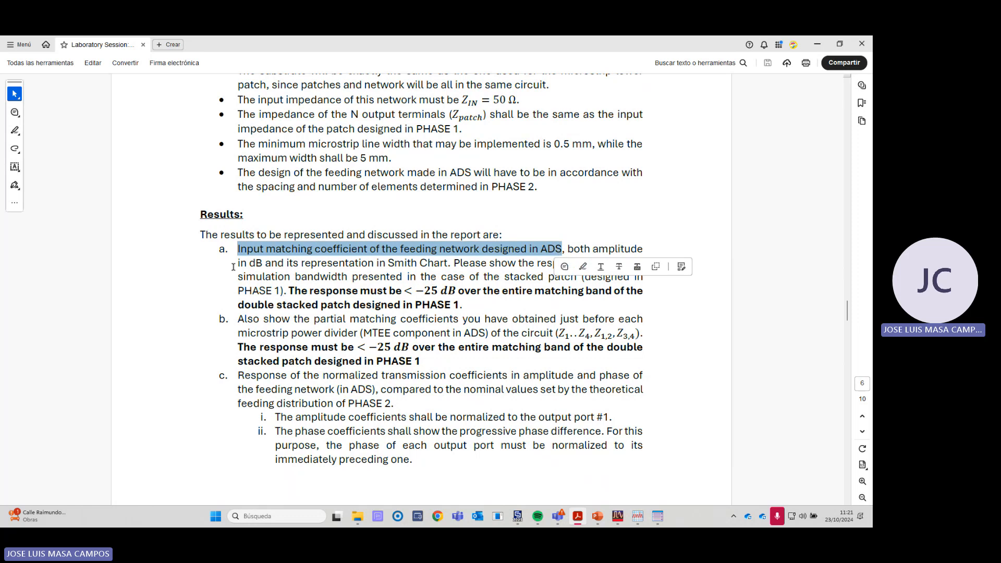
drag(237, 265, 448, 266)
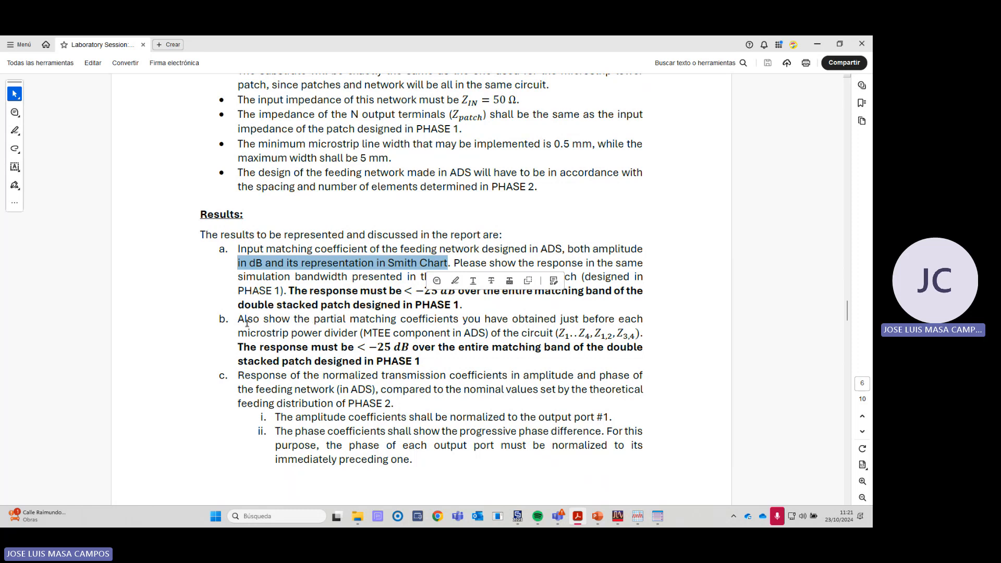
drag(239, 319, 415, 321)
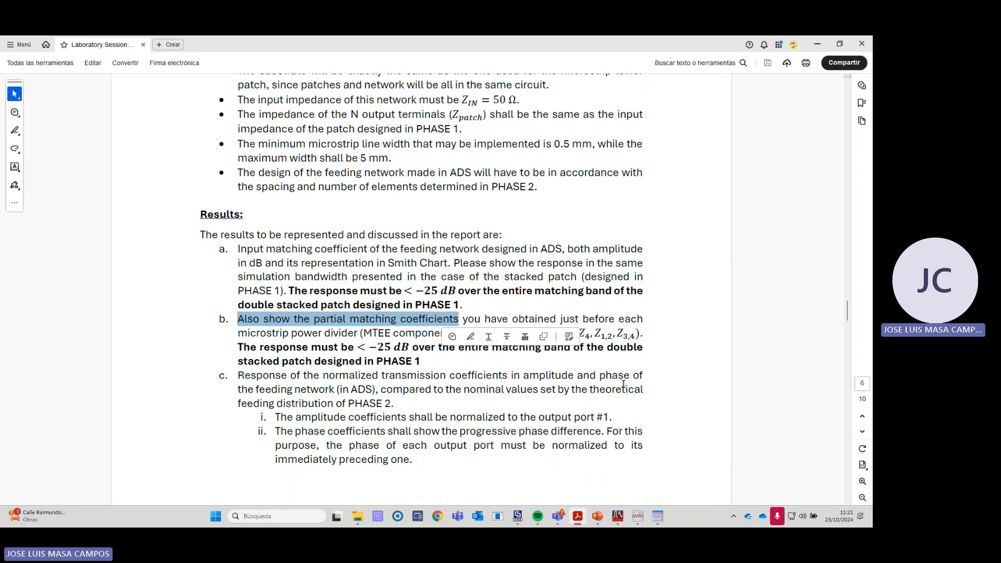
click(598, 351)
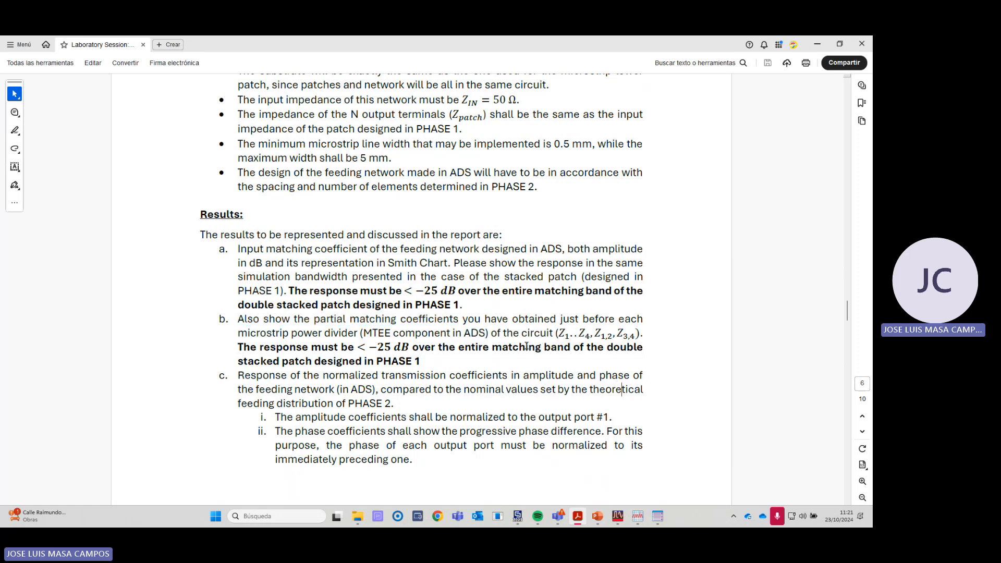
- Return to the ADS schematic and examine the complete four-output feeding network, including its input and the TermG12 patch termination
key(alt+Tab)
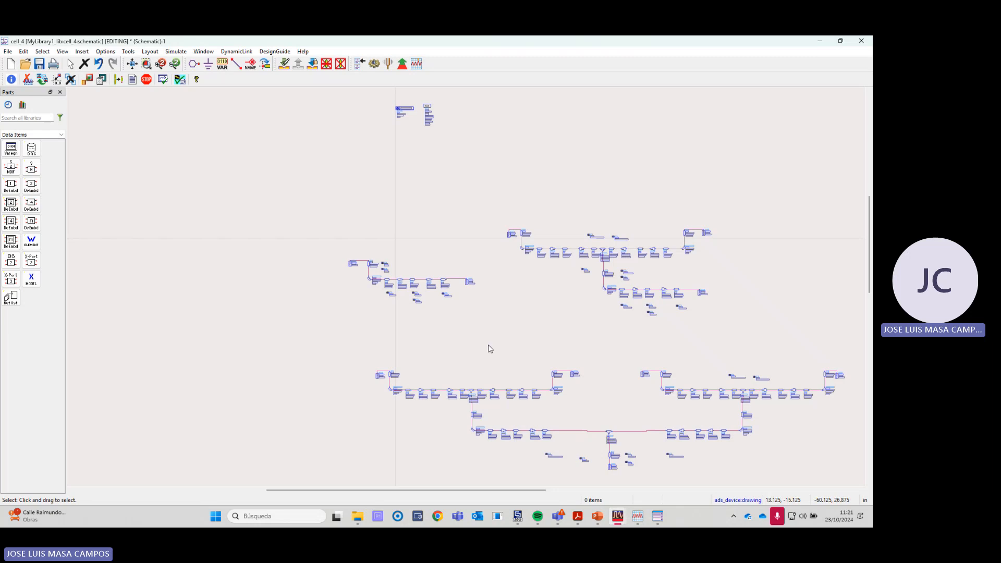
scroll(538, 371, down, 2)
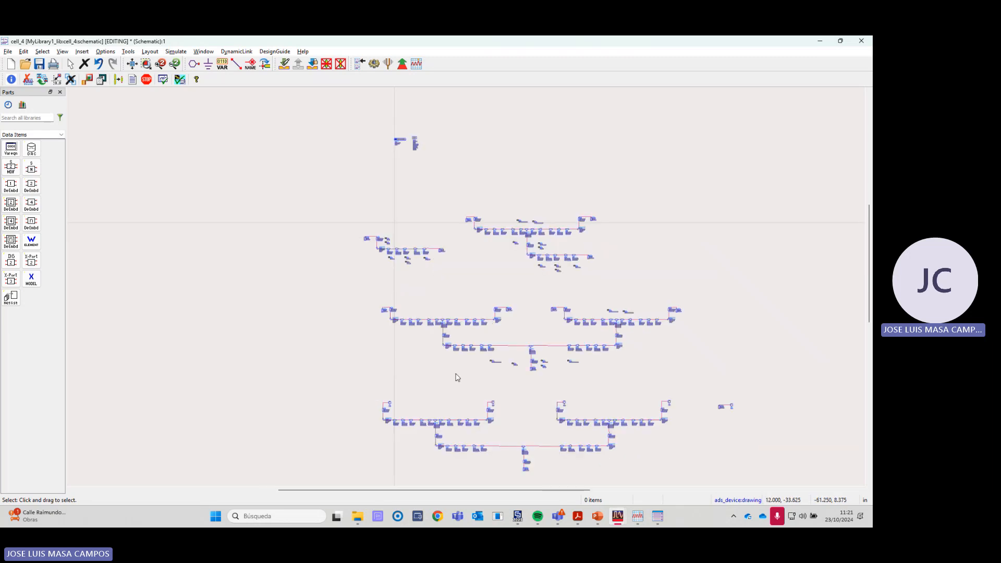
scroll(480, 298, up, 2)
scroll(481, 297, up, 4)
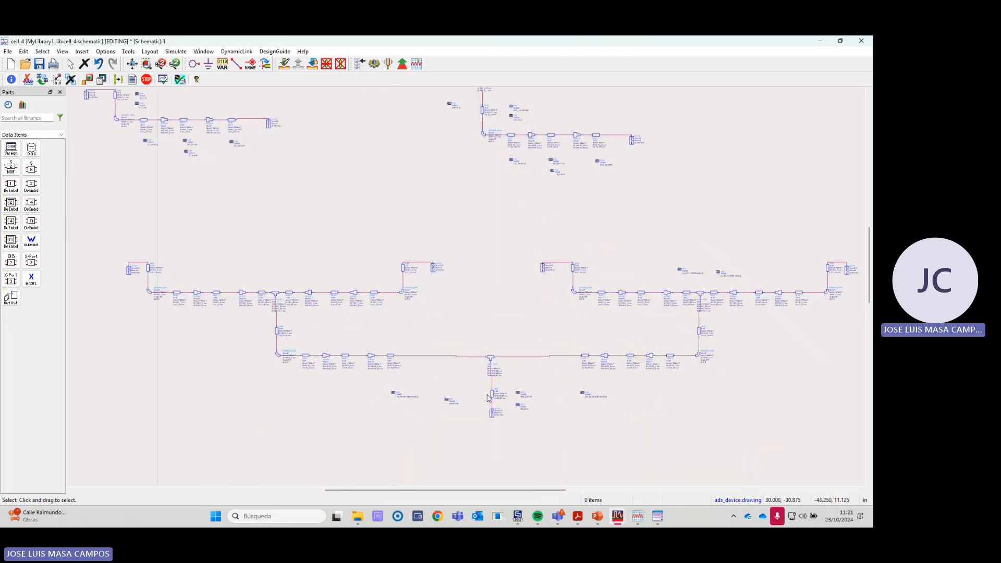
scroll(476, 305, down, 6)
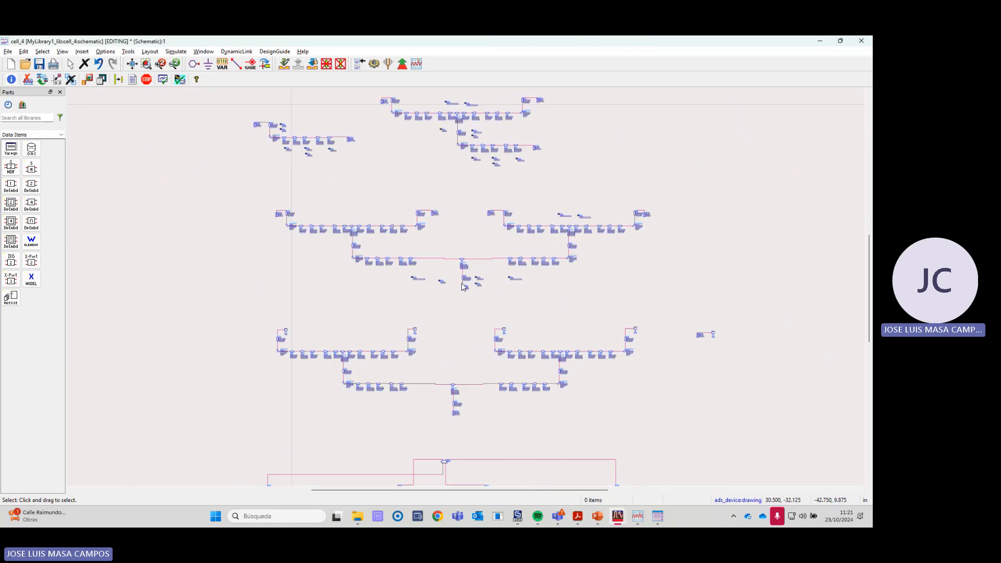
scroll(457, 287, up, 3)
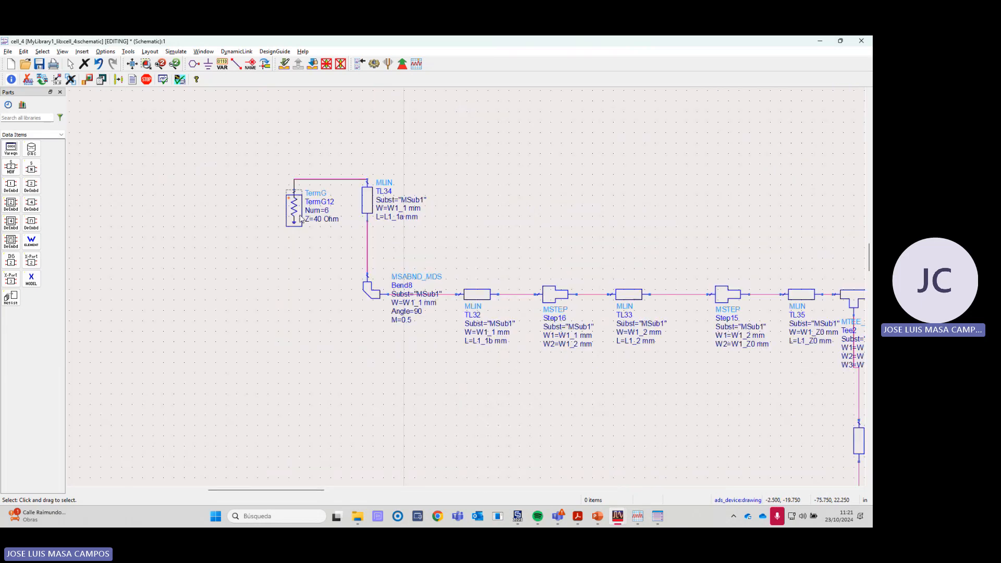
scroll(489, 254, down, 3)
scroll(668, 300, down, 4)
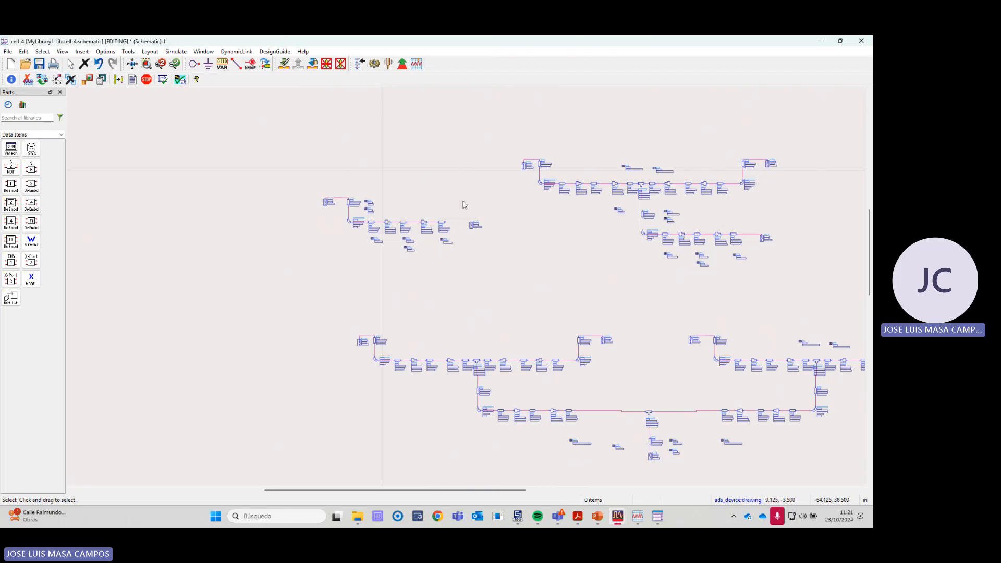
- Go back to the laboratory guide and enlarge Figure 3 to study the impedances marked on the microstrip feeding network
key(alt+Tab)
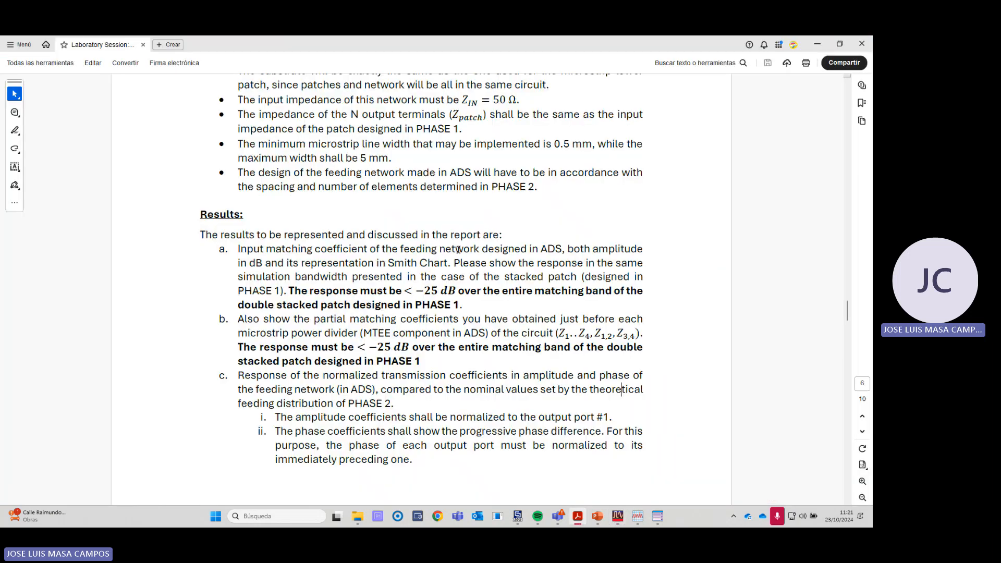
scroll(461, 249, up, 10)
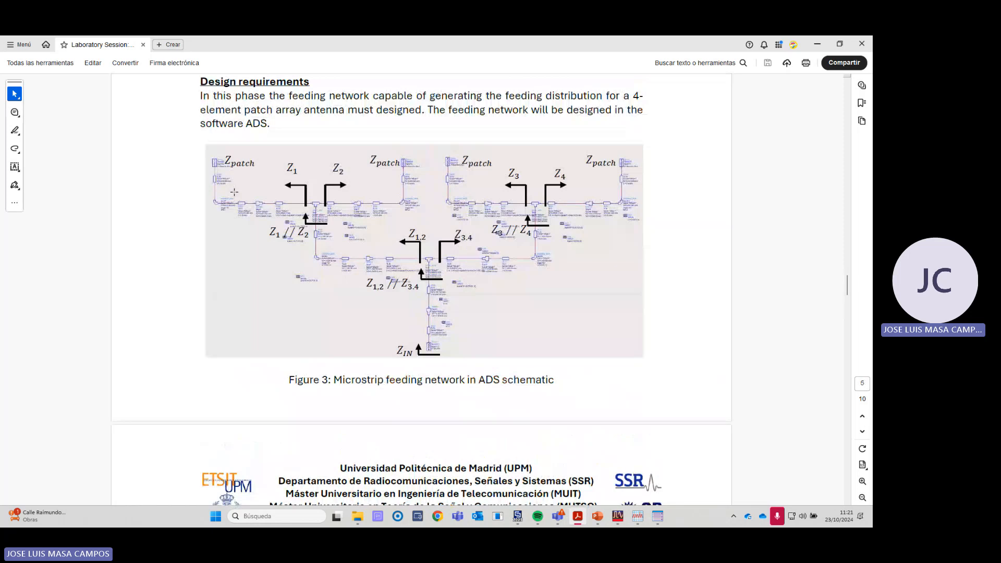
ctrl+scroll(267, 193, up, 2)
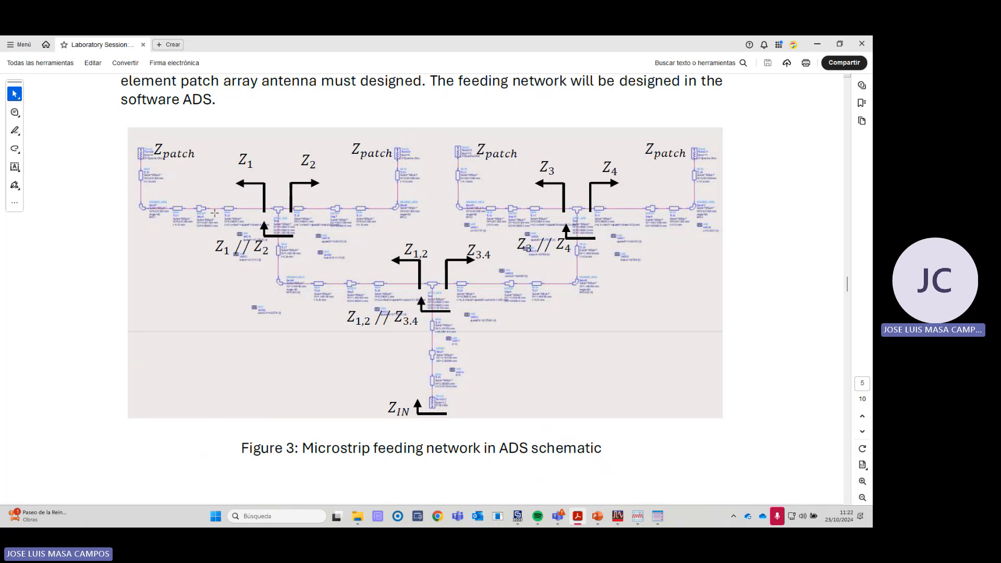
- Return to the ADS schematic and inspect the single branch's terminations TermG7 and TermG8 and its output line TL15
key(alt+Tab)
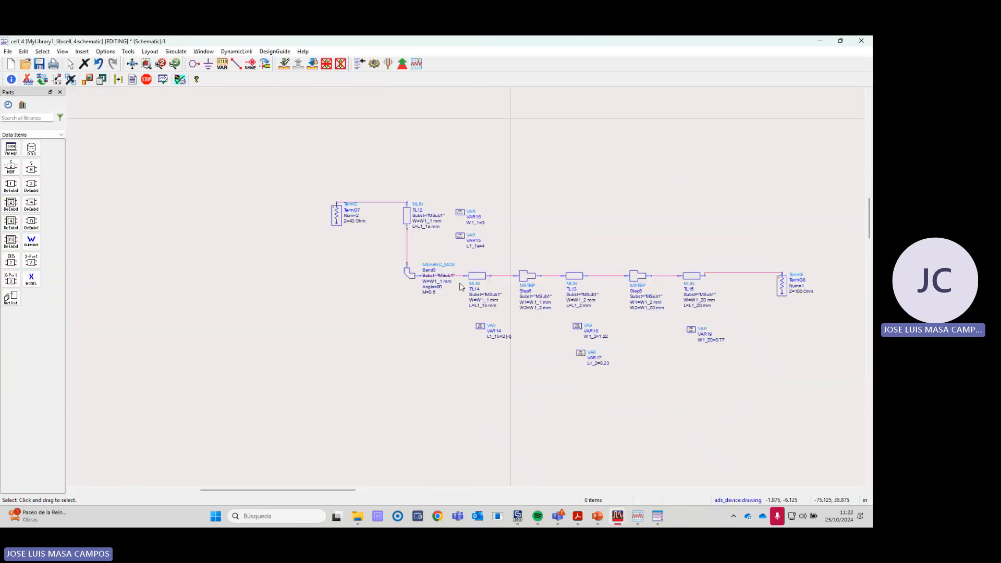
scroll(351, 265, up, 2)
scroll(419, 229, down, 3)
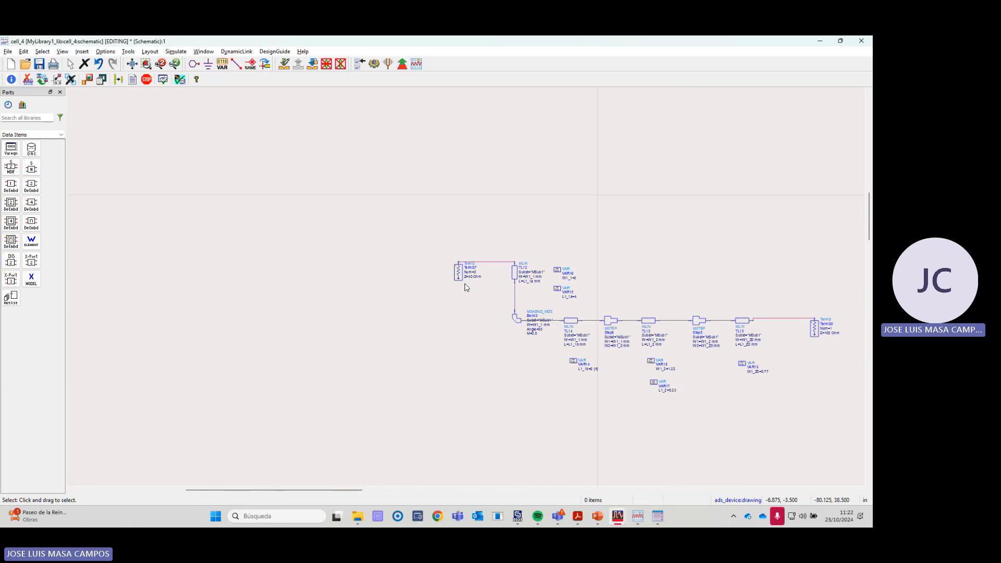
scroll(466, 287, down, 1)
scroll(699, 319, up, 4)
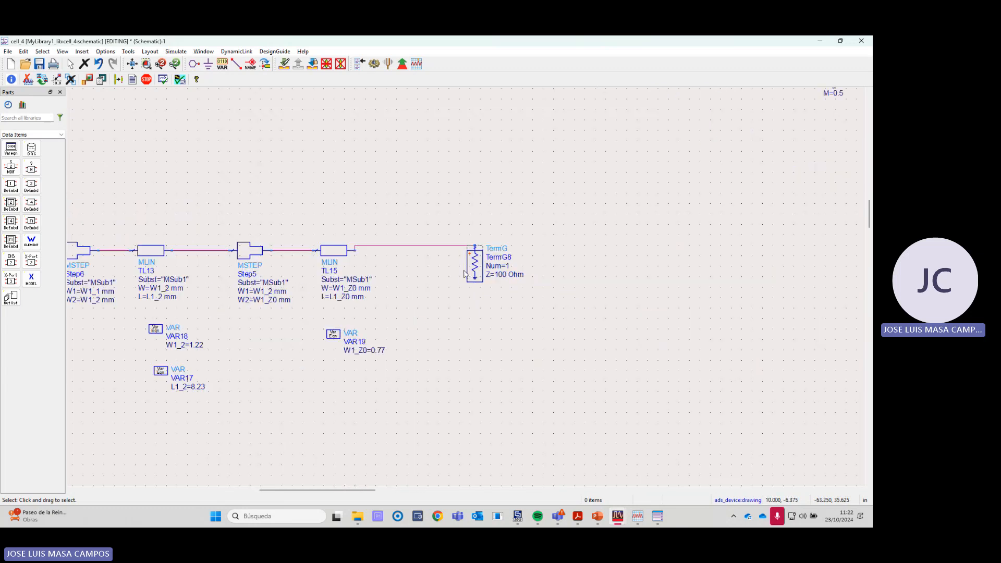
scroll(467, 287, down, 2)
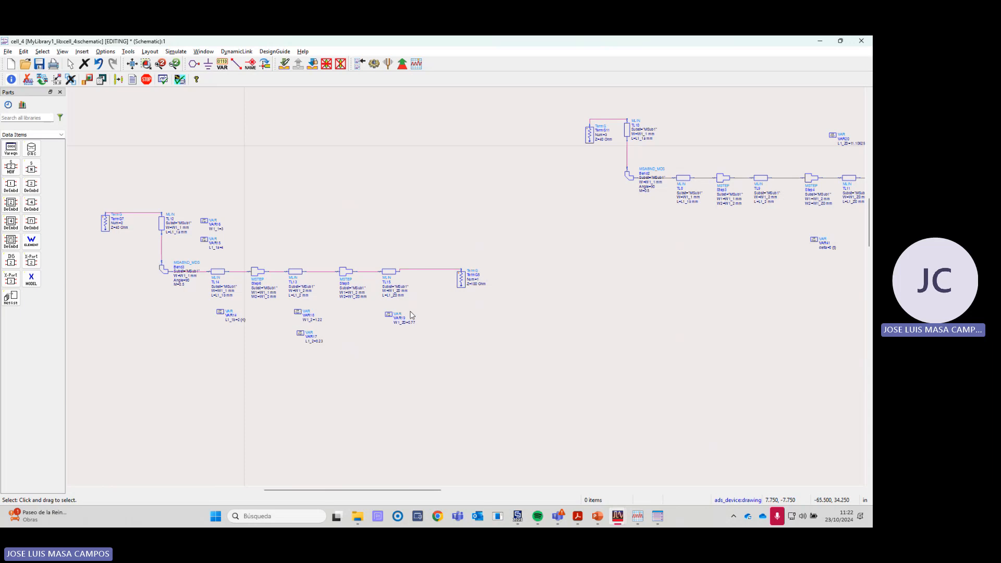
scroll(412, 315, up, 1)
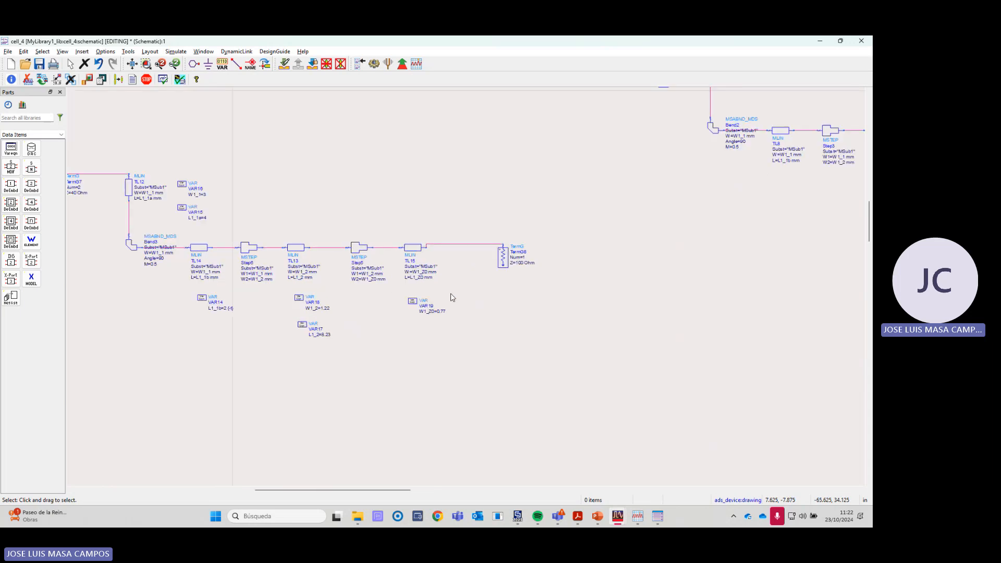
scroll(448, 295, up, 1)
scroll(448, 295, up, 1)
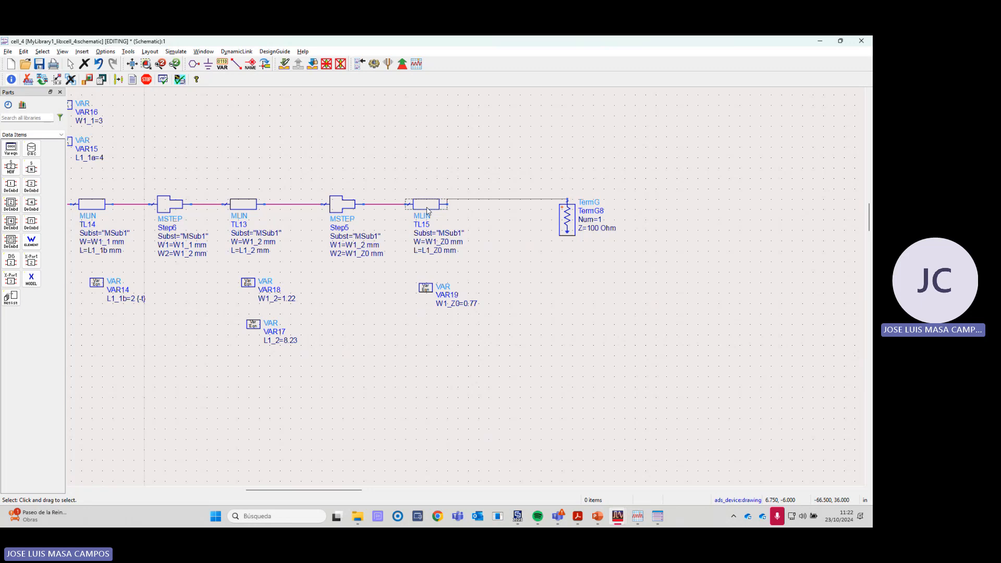
scroll(428, 210, down, 6)
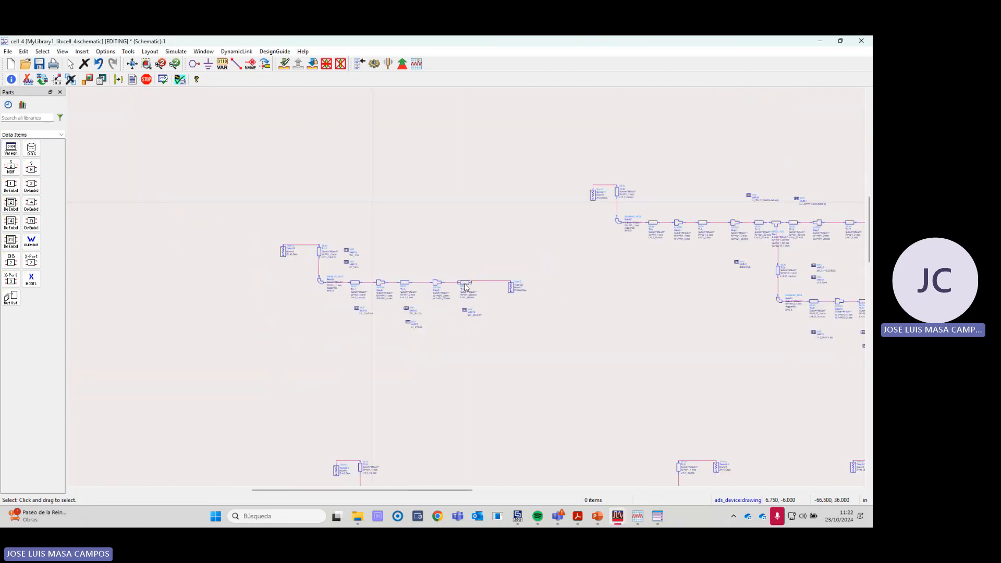
- Compare the single-branch circuit with the complete four-output feeding network, following its power dividers, matching sections and central input
scroll(480, 302, down, 4)
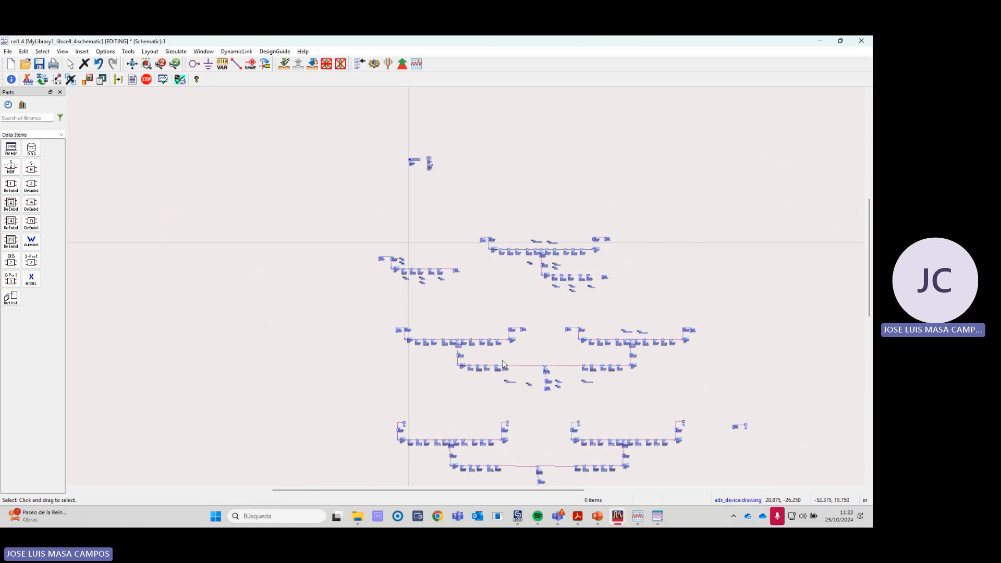
scroll(484, 329, up, 1)
scroll(485, 330, up, 3)
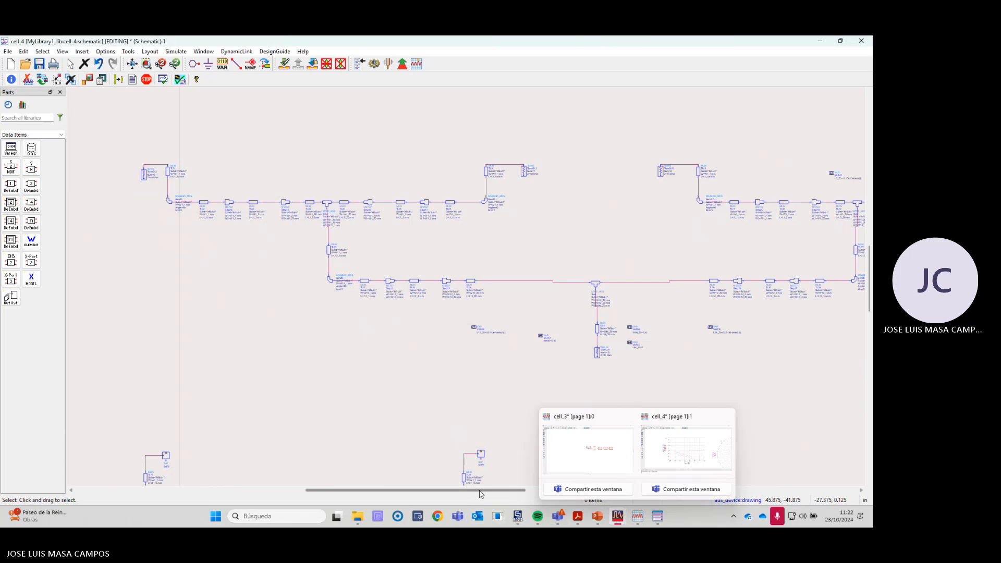
drag(479, 491, 528, 493)
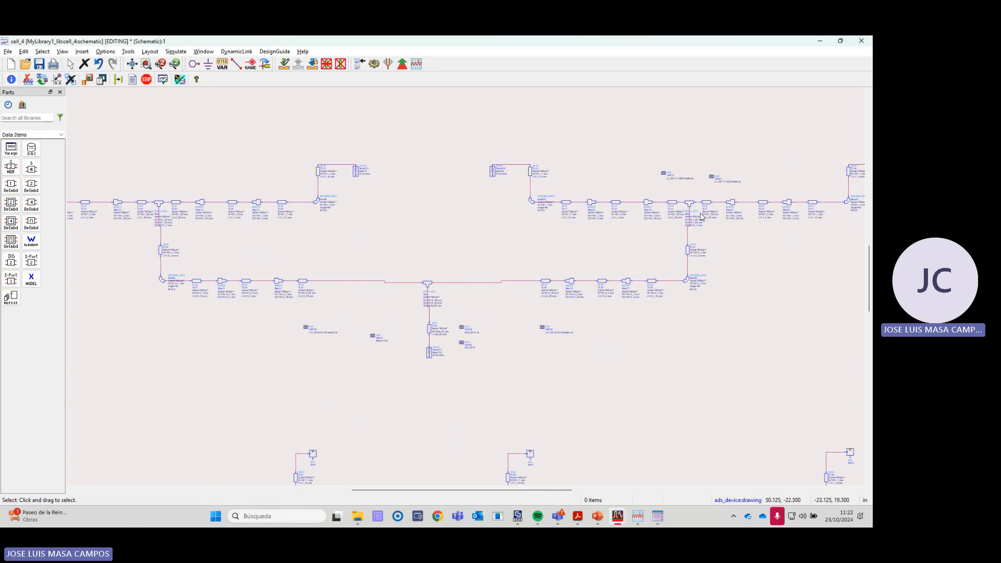
scroll(478, 285, down, 3)
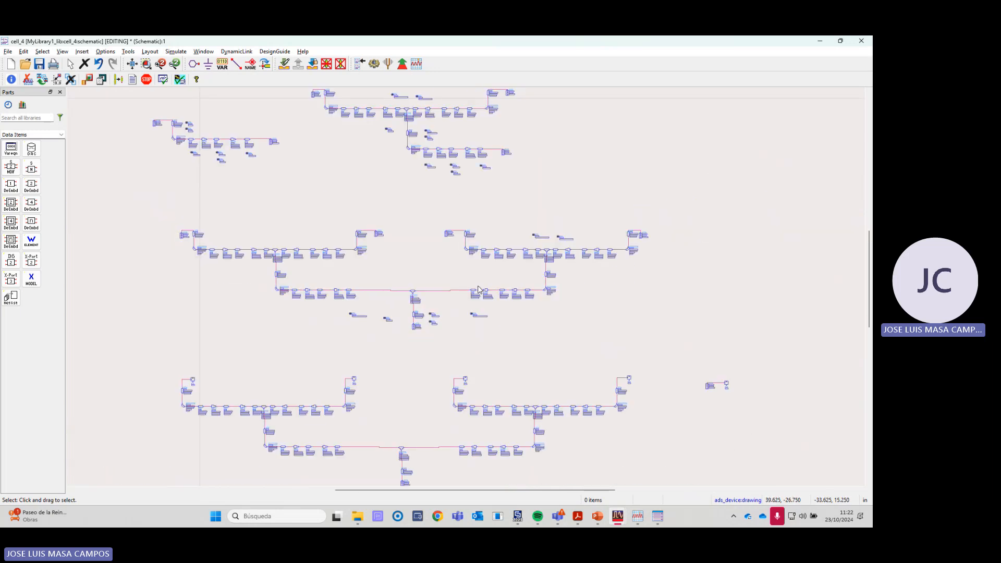
scroll(233, 139, up, 5)
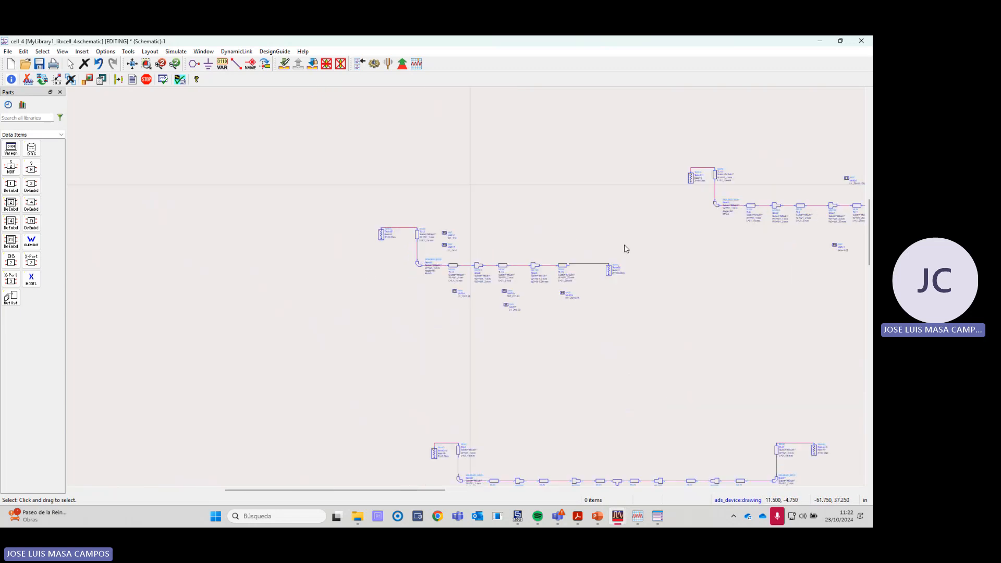
scroll(492, 280, down, 2)
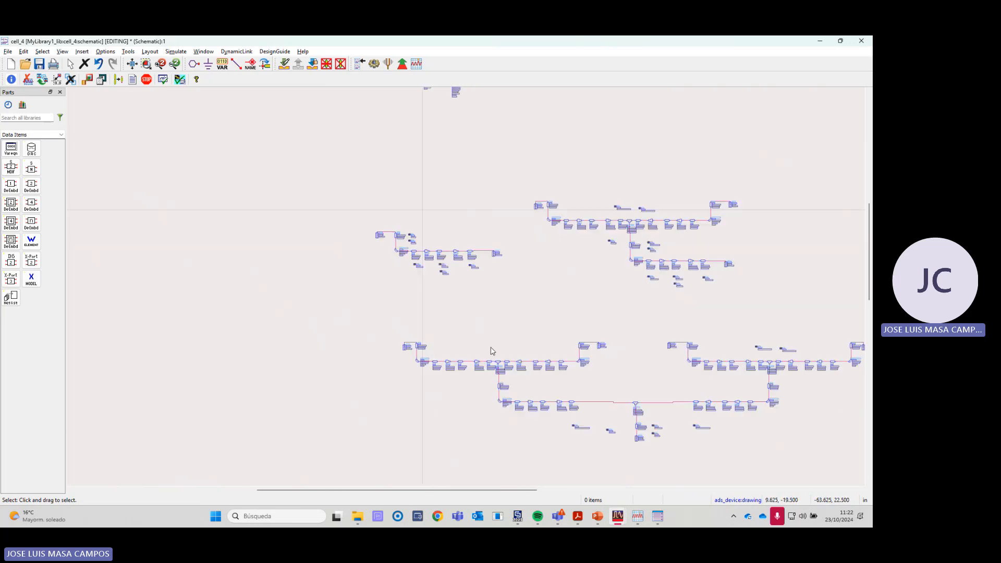
- Inspect the two-output divider circuit and its input section, from line TL23 to termination TermG5
scroll(545, 346, down, 1)
scroll(722, 239, up, 2)
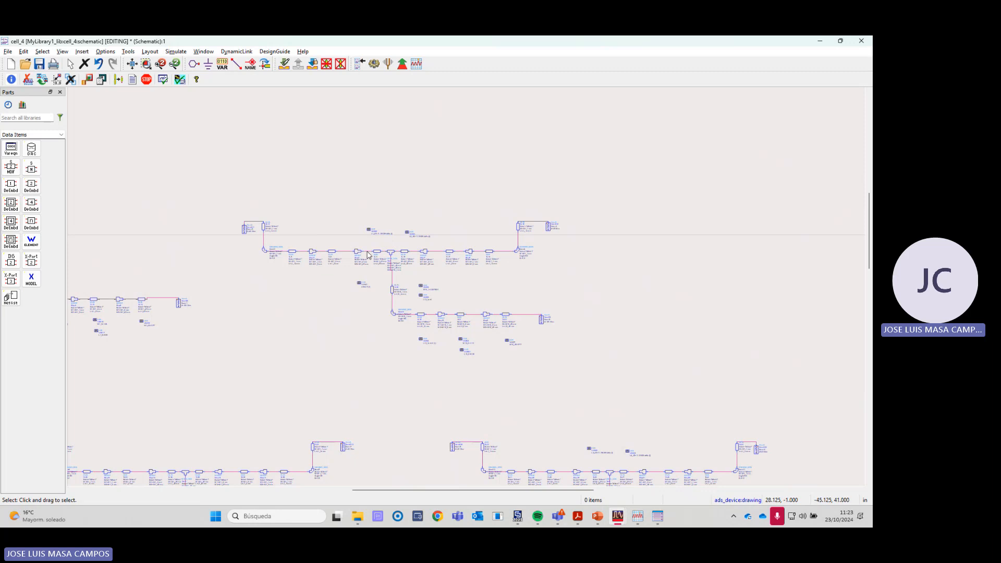
scroll(540, 323, up, 3)
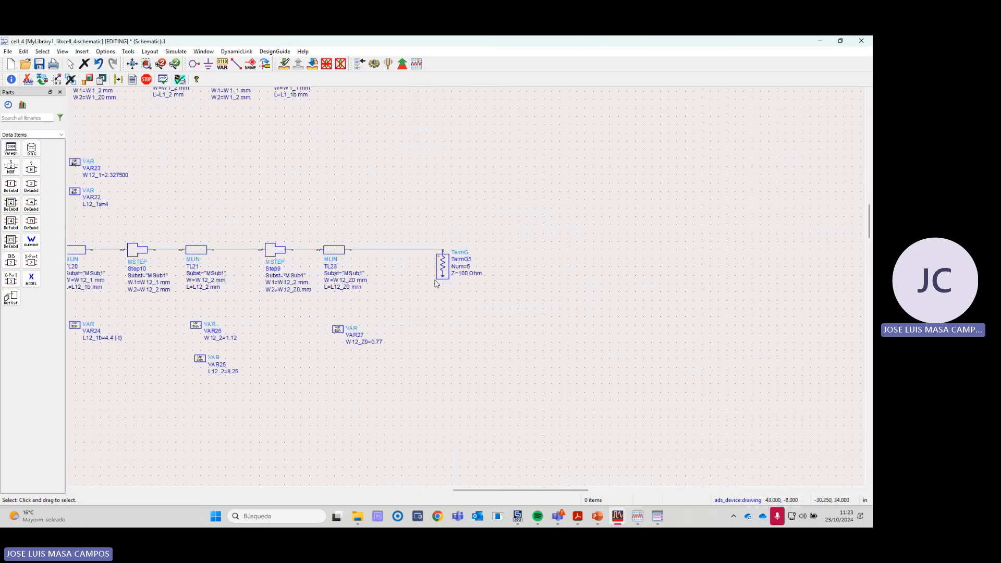
scroll(464, 289, down, 4)
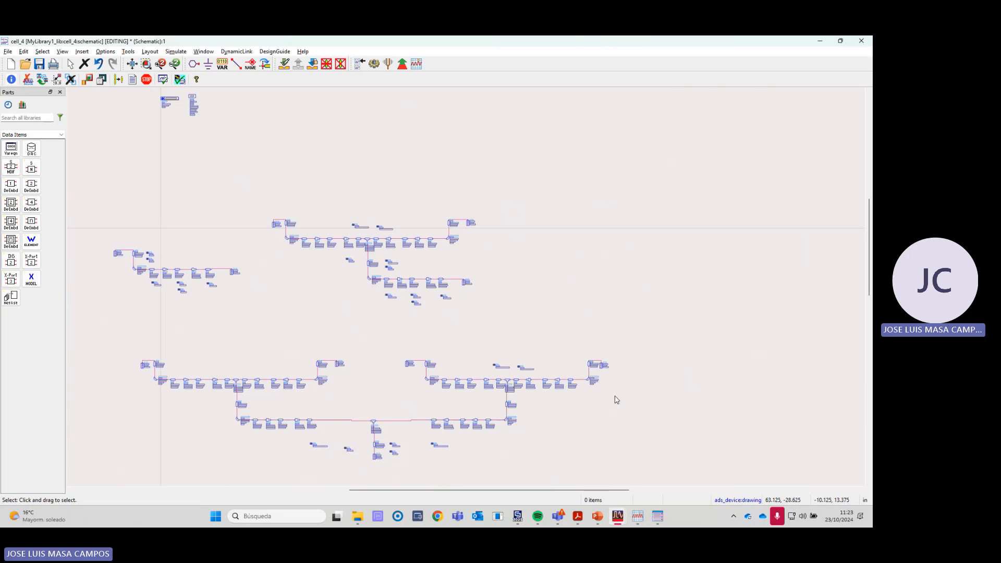
- Open the cell_4 data display, then locate the ports of its reflection traces in the schematic at TermG8, TermG5 and TermG17
click(642, 516)
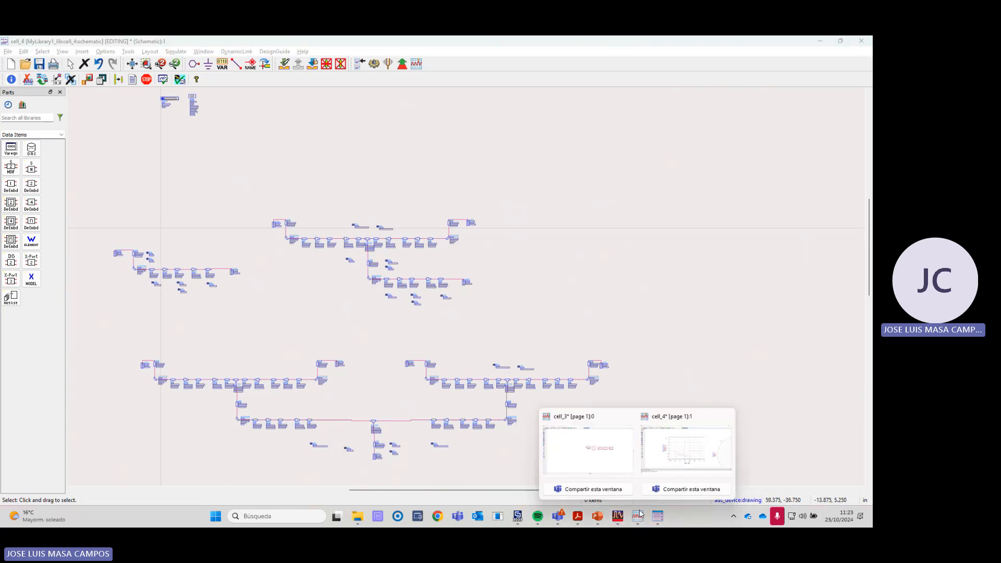
click(669, 463)
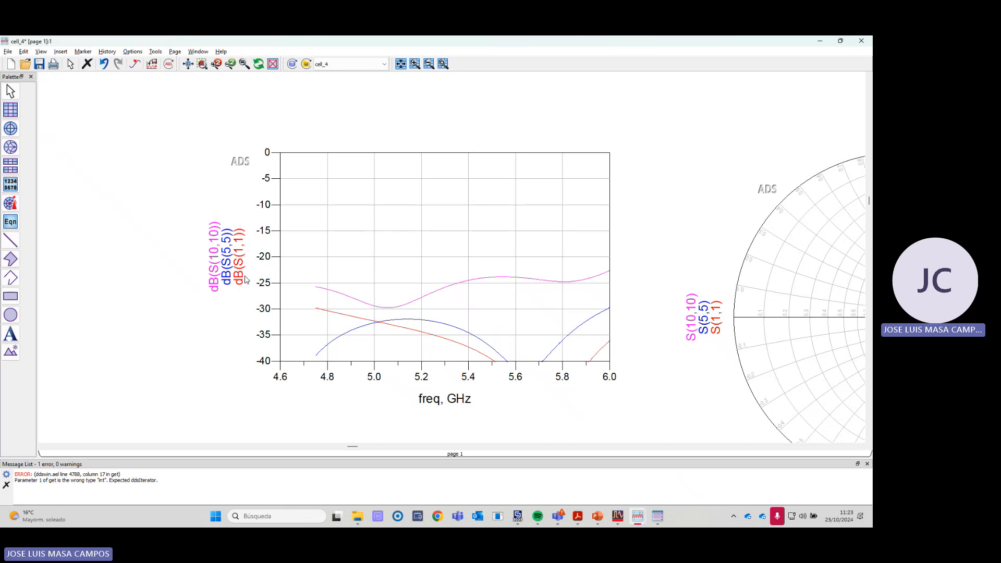
key(alt+Tab)
scroll(219, 272, up, 5)
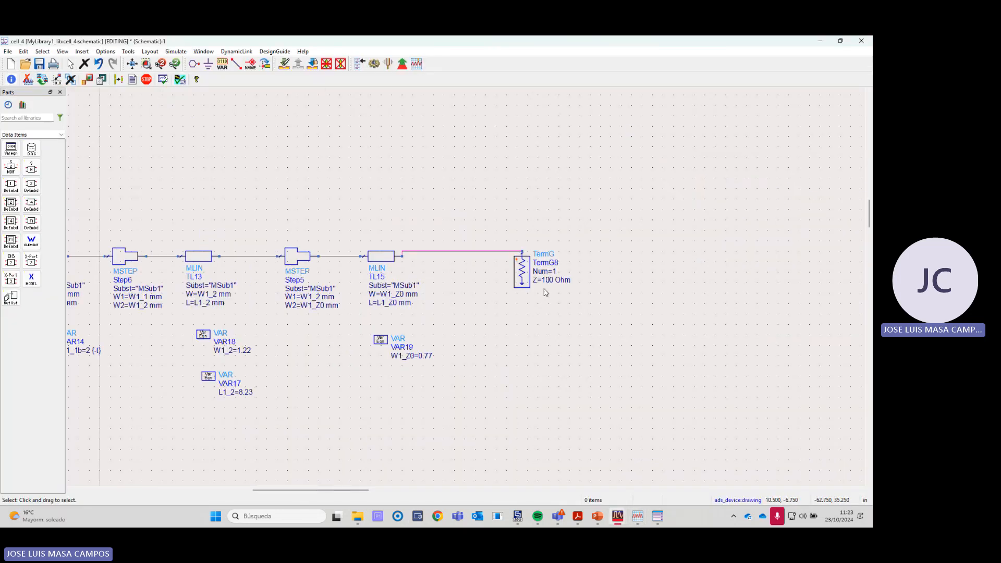
scroll(537, 267, down, 5)
scroll(476, 286, up, 5)
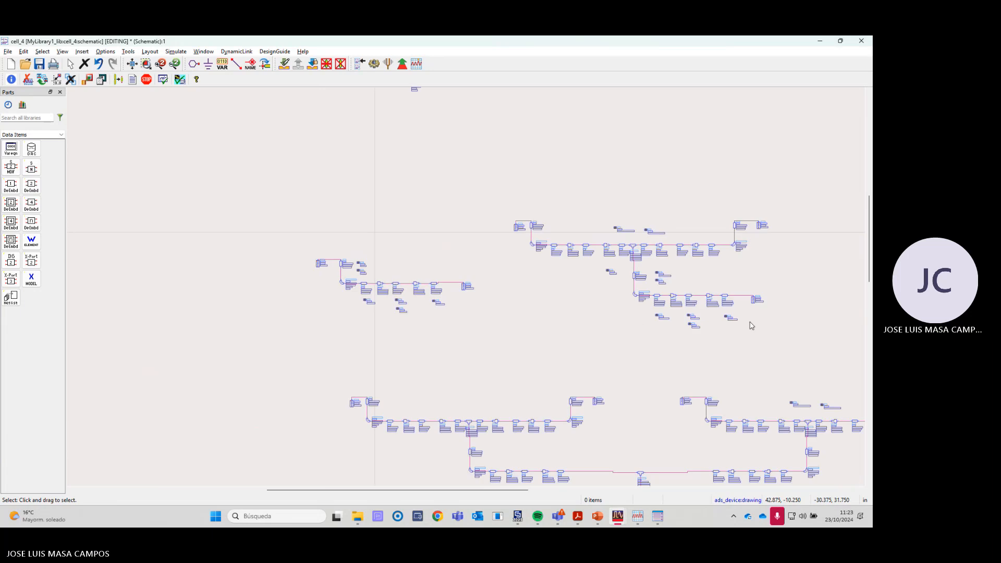
scroll(442, 268, down, 2)
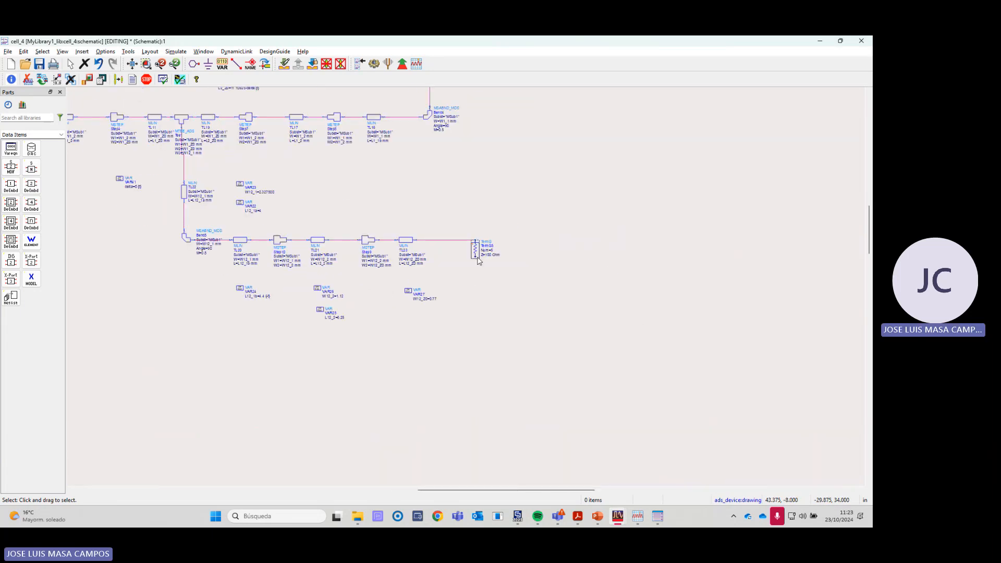
scroll(268, 265, down, 3)
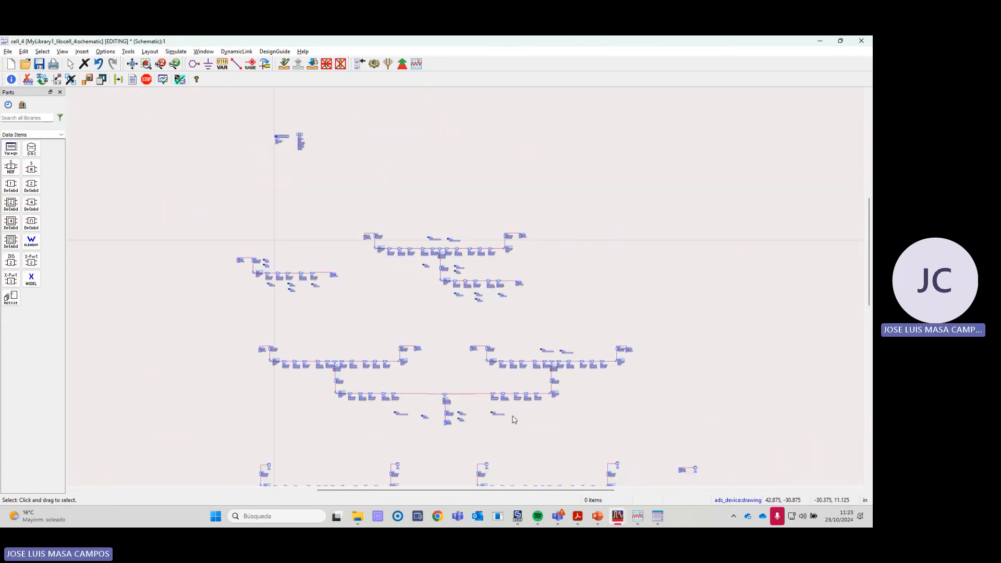
scroll(422, 268, up, 4)
scroll(336, 265, up, 3)
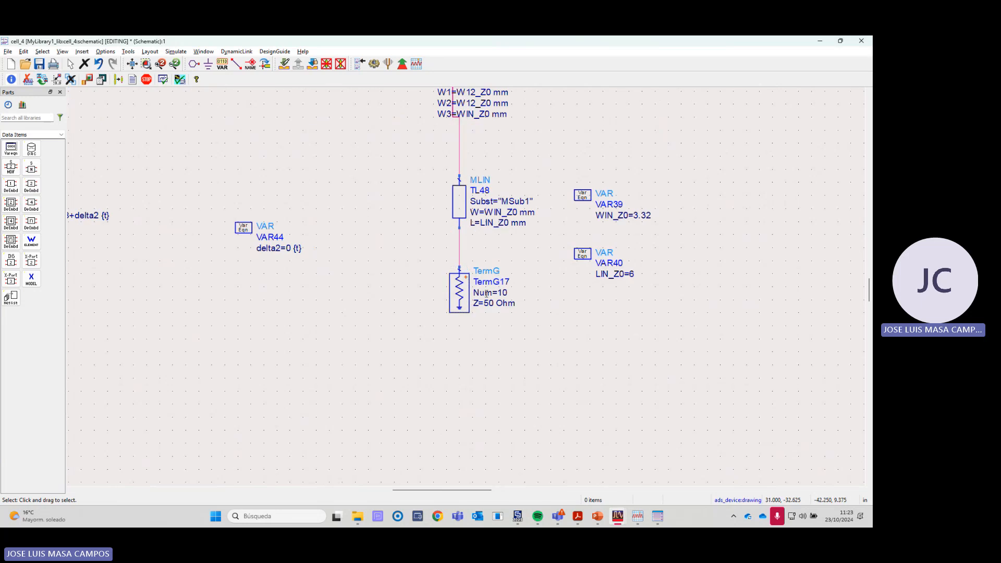
- Return to the cell_4 data display and examine the S(1,1), S(5,5) and S(10,10) traces around the Smith Chart centre
key(alt+Tab)
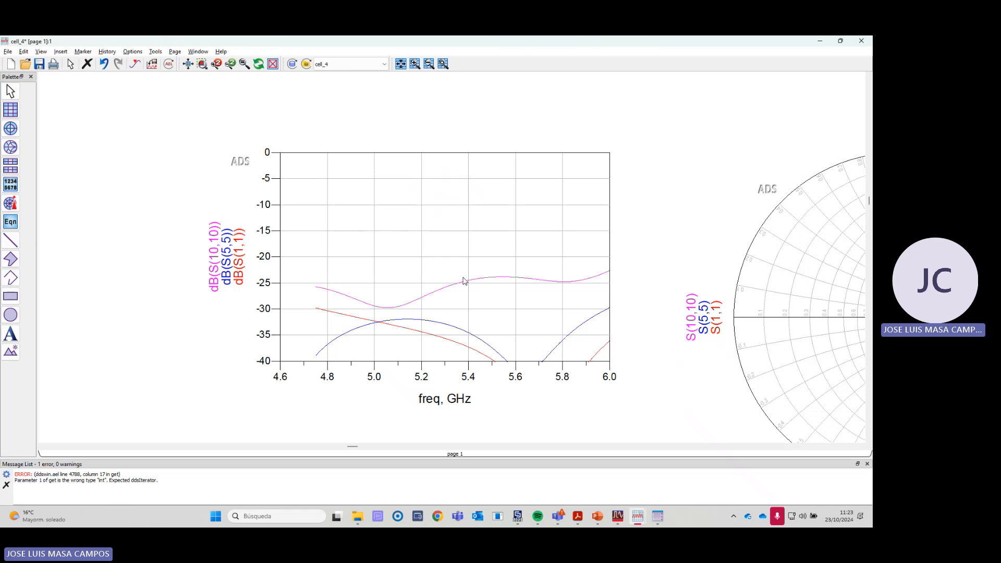
scroll(579, 287, down, 3)
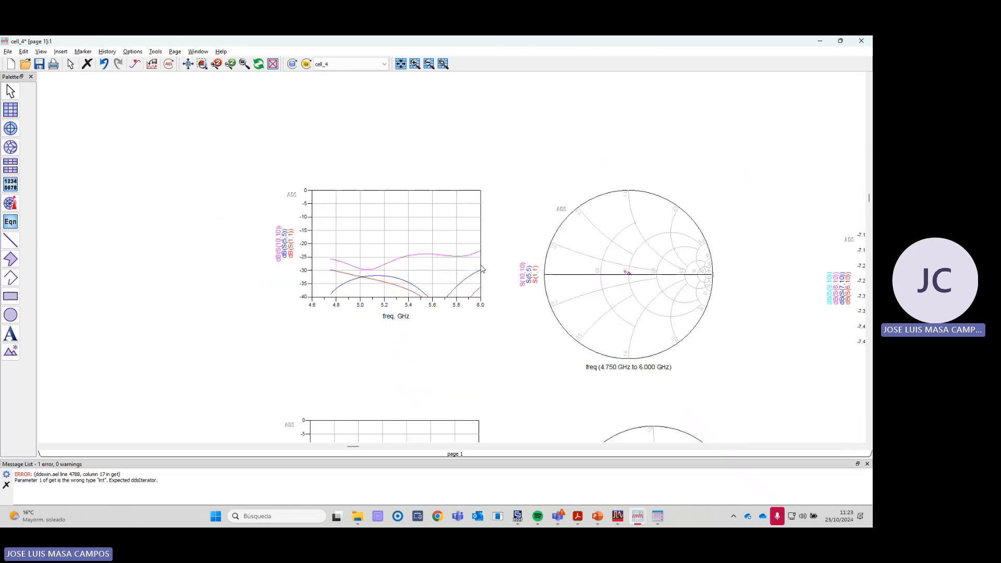
scroll(610, 273, up, 3)
scroll(461, 261, up, 2)
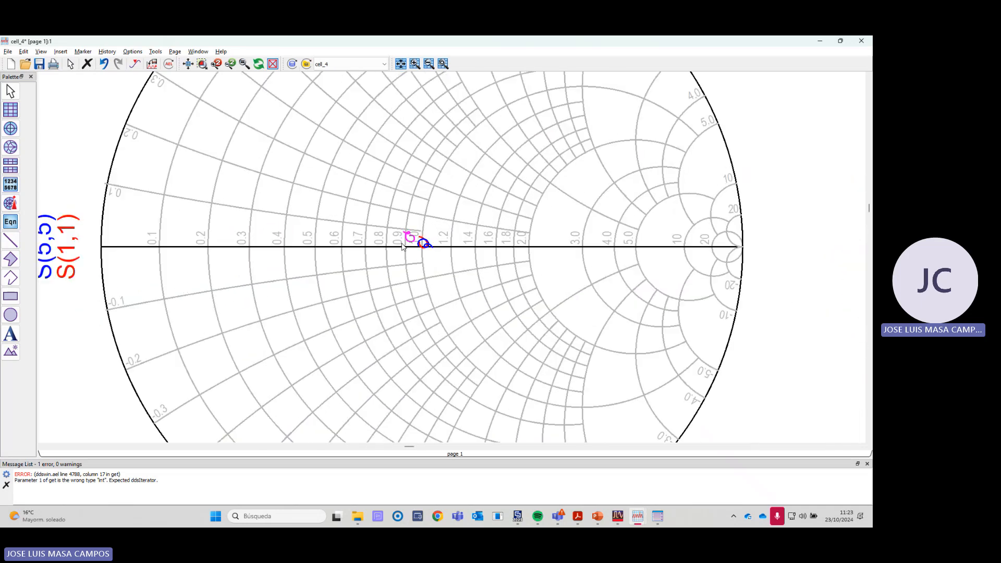
scroll(429, 256, up, 2)
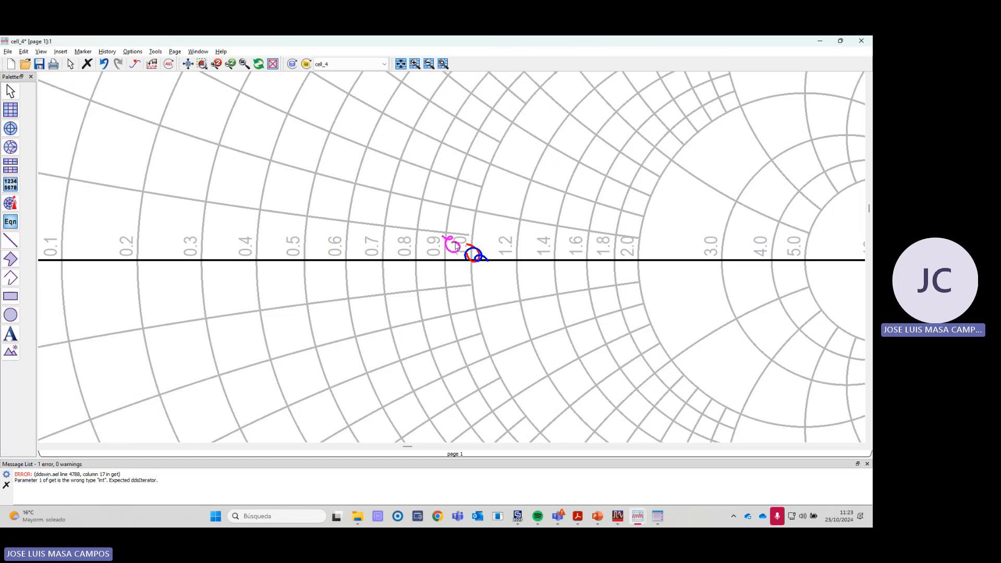
scroll(453, 255, up, 2)
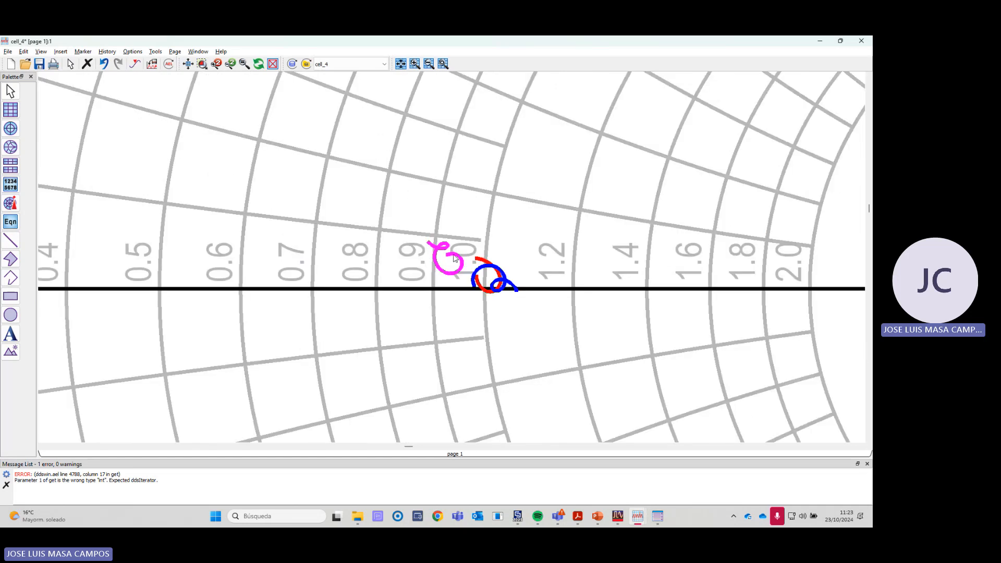
scroll(447, 255, down, 3)
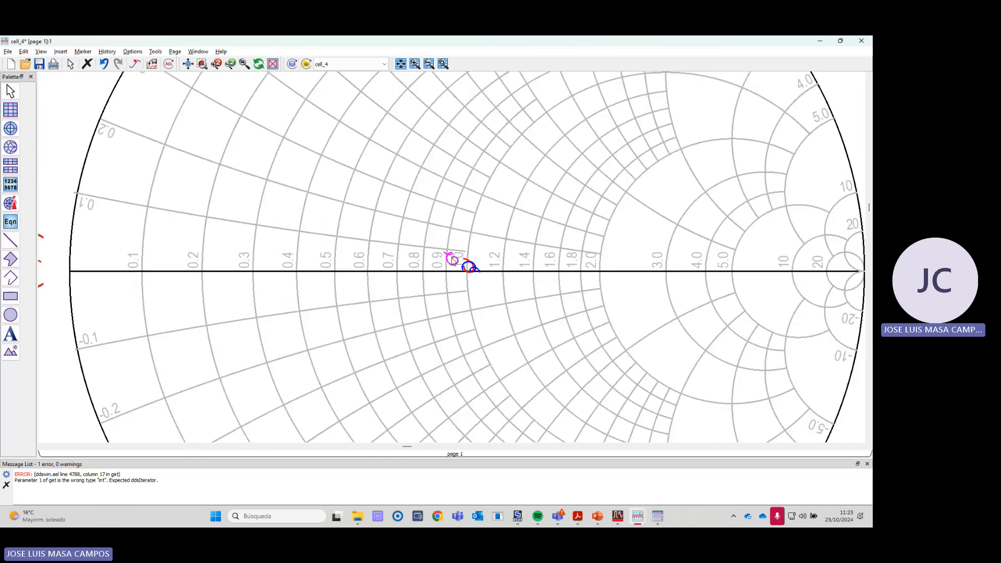
scroll(467, 269, down, 1)
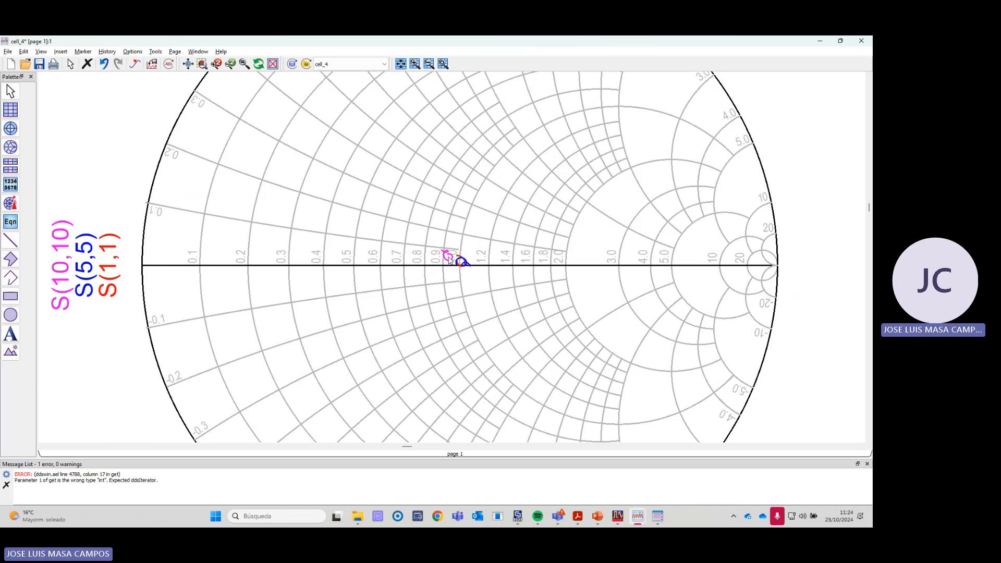
scroll(449, 260, down, 1)
scroll(450, 259, down, 3)
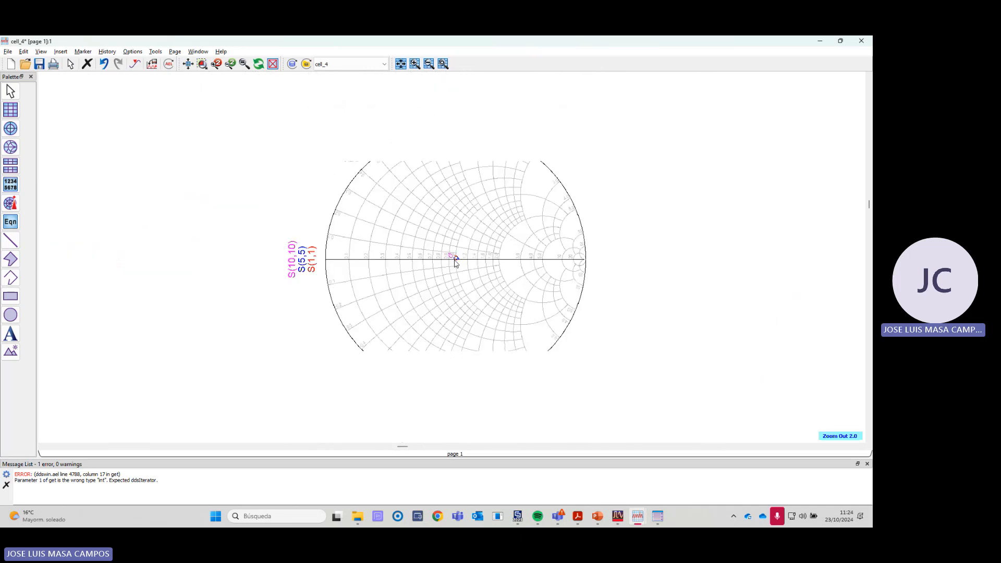
- Review the dB reflection plot beside the Smith Chart and read the dB(S(5,5)) trace near 6 GHz
scroll(357, 271, down, 2)
scroll(306, 236, up, 1)
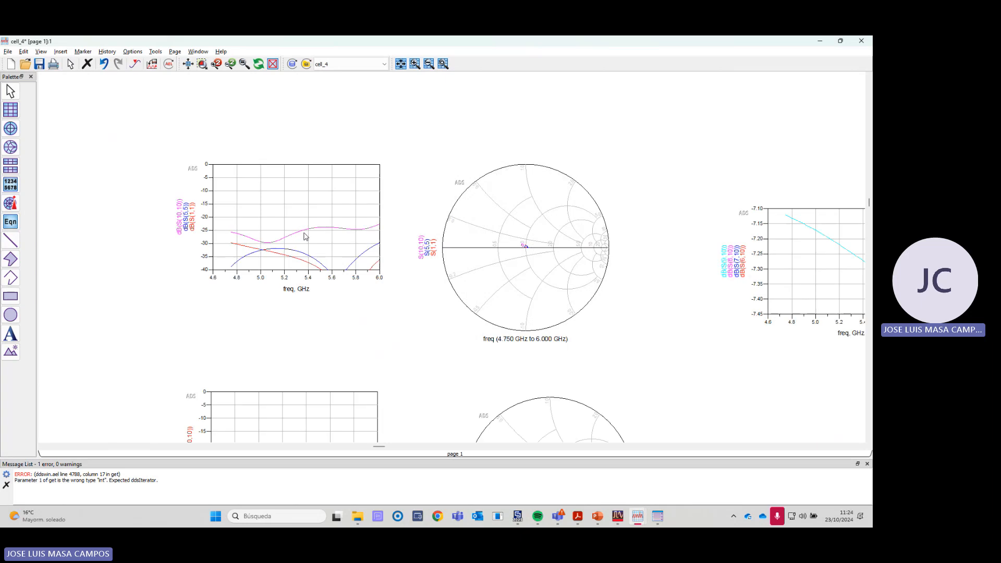
scroll(376, 250, up, 1)
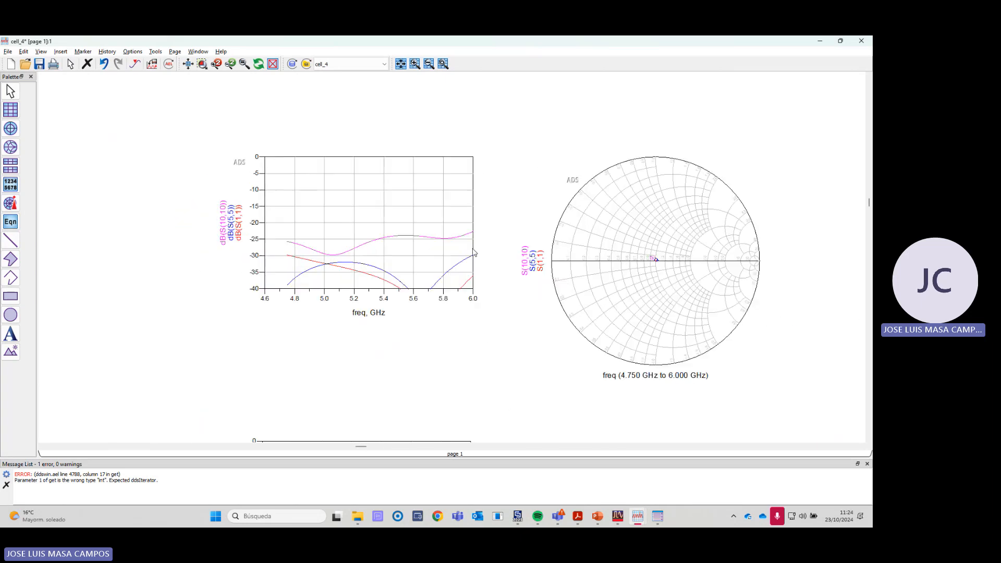
mouse_move(469, 262)
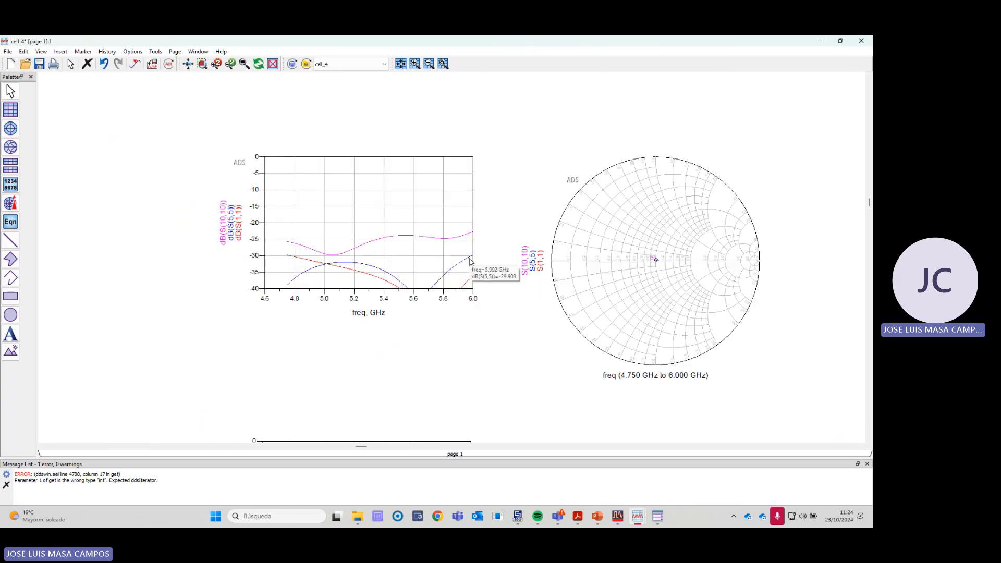
- Go back to the ADS schematic and inspect the four-output network's patch termination TermG12
key(alt+Tab)
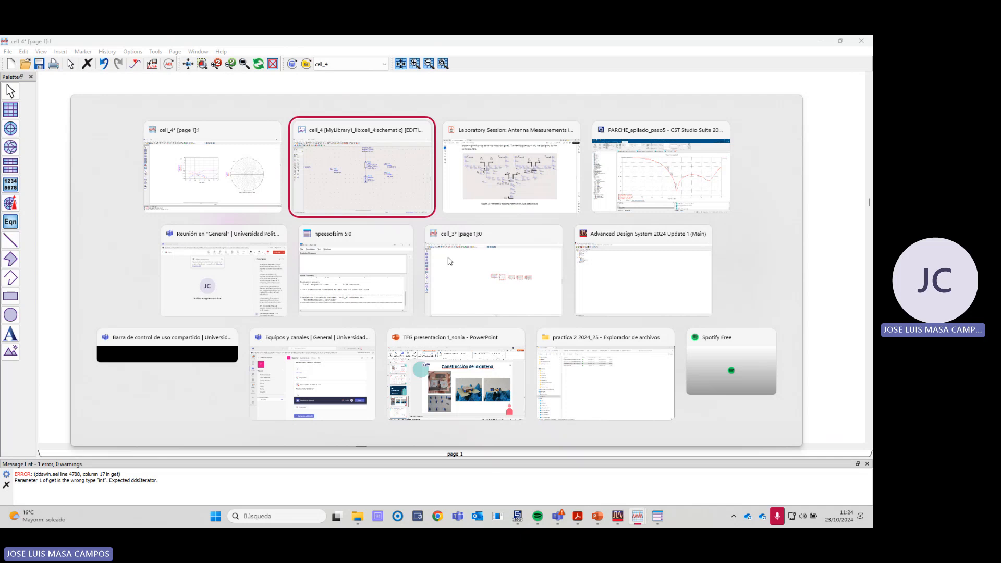
scroll(450, 269, down, 8)
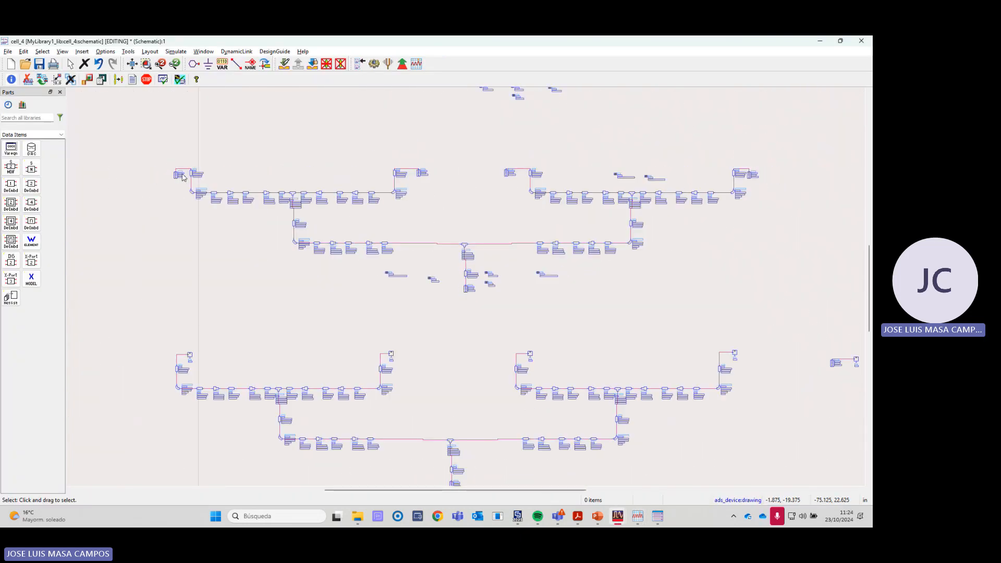
scroll(182, 177, up, 8)
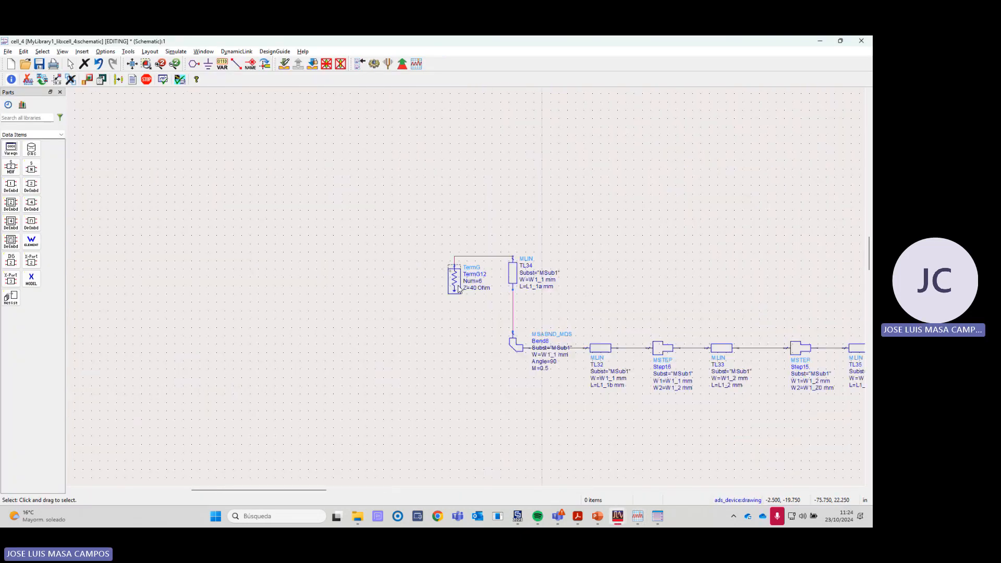
scroll(458, 289, down, 6)
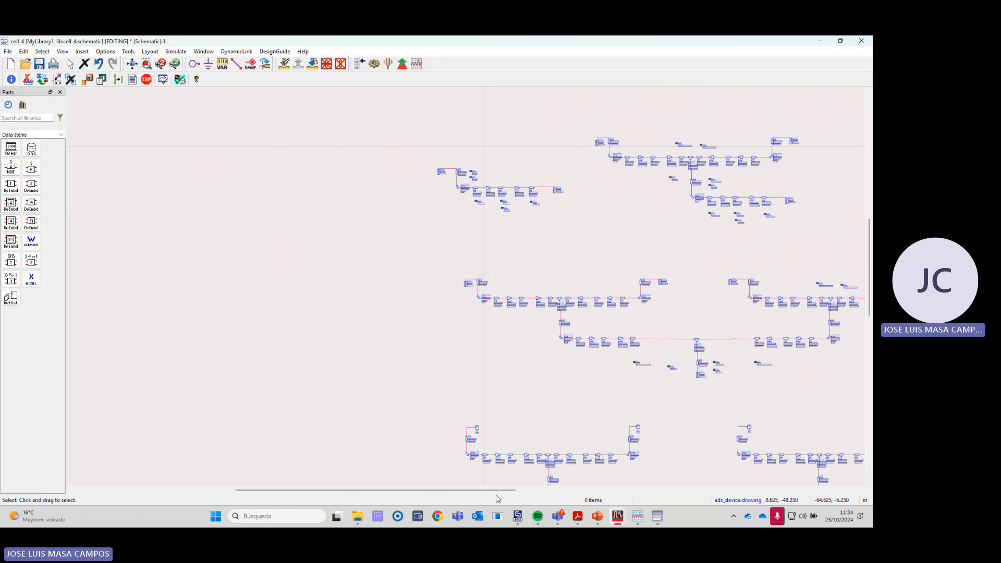
- Examine the lower copy of the four-output network, including its output blocks, its input and the separate termination circuit beside it
drag(497, 491, 619, 486)
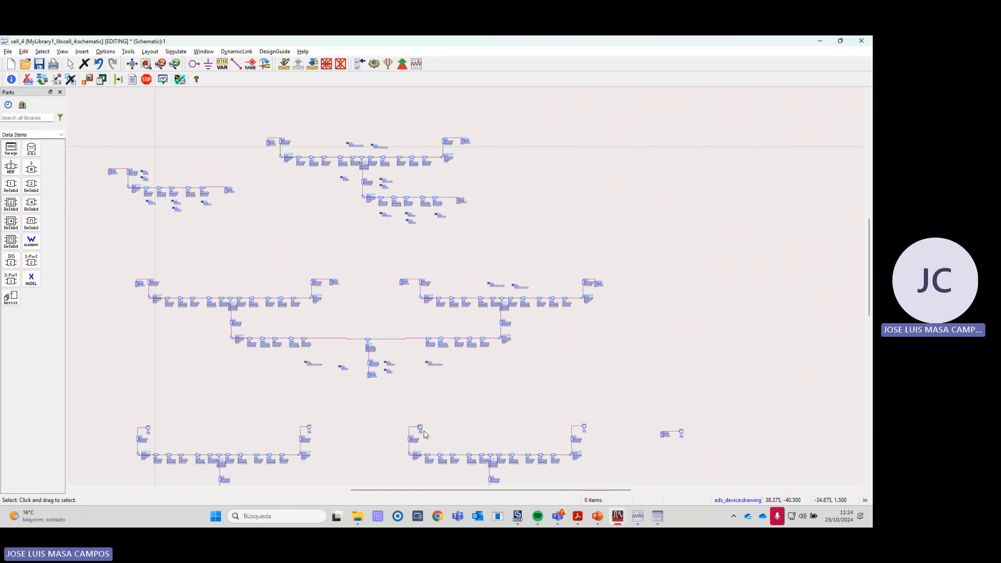
scroll(437, 371, down, 1)
scroll(437, 369, up, 3)
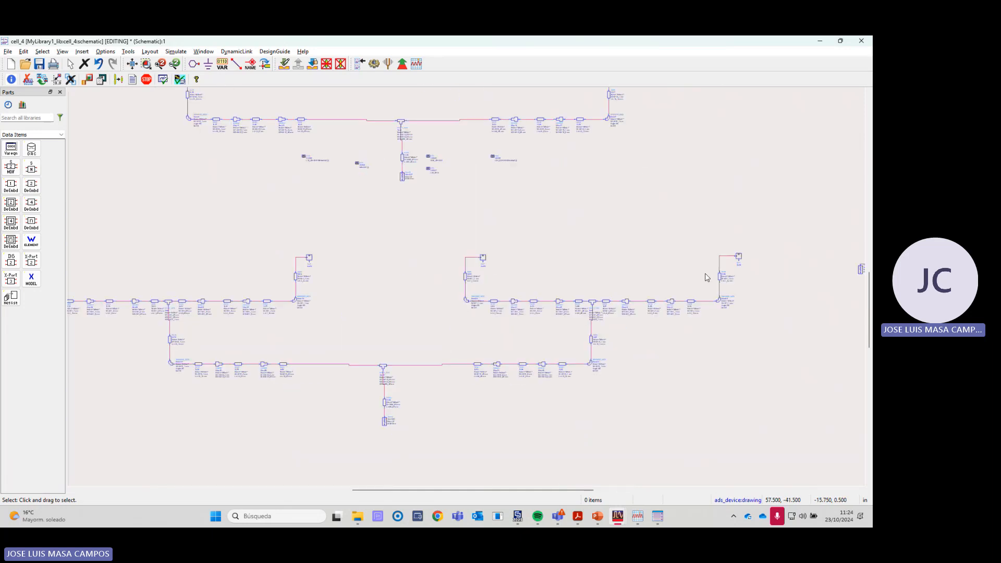
scroll(746, 273, down, 1)
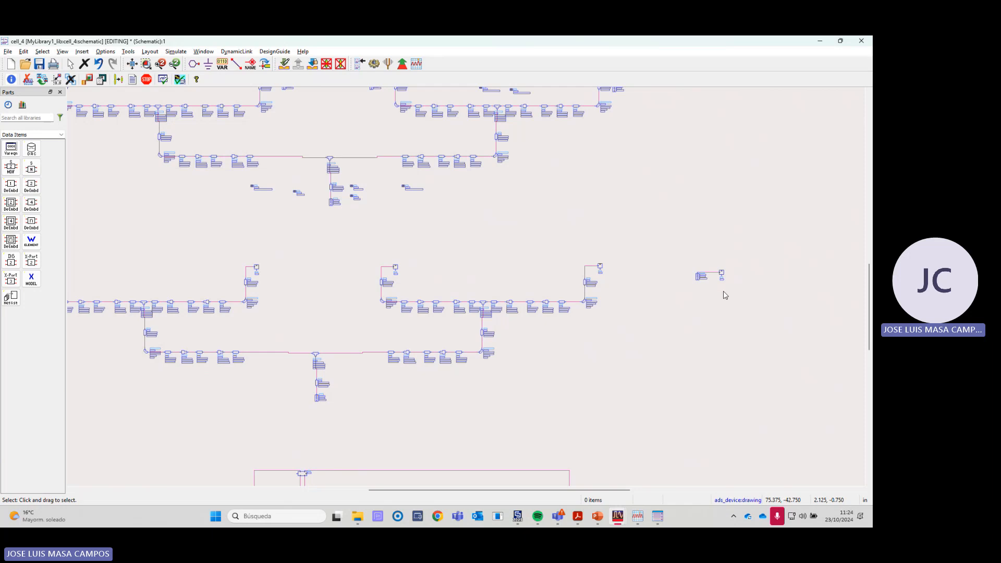
- Switch to CST Studio Suite and preview the 50 ohm TOUCHSTONE export of S1,1 from PARCHE_apilado_paso5 as an s1p file, without saving
key(alt+Tab)
key(alt+Tab)
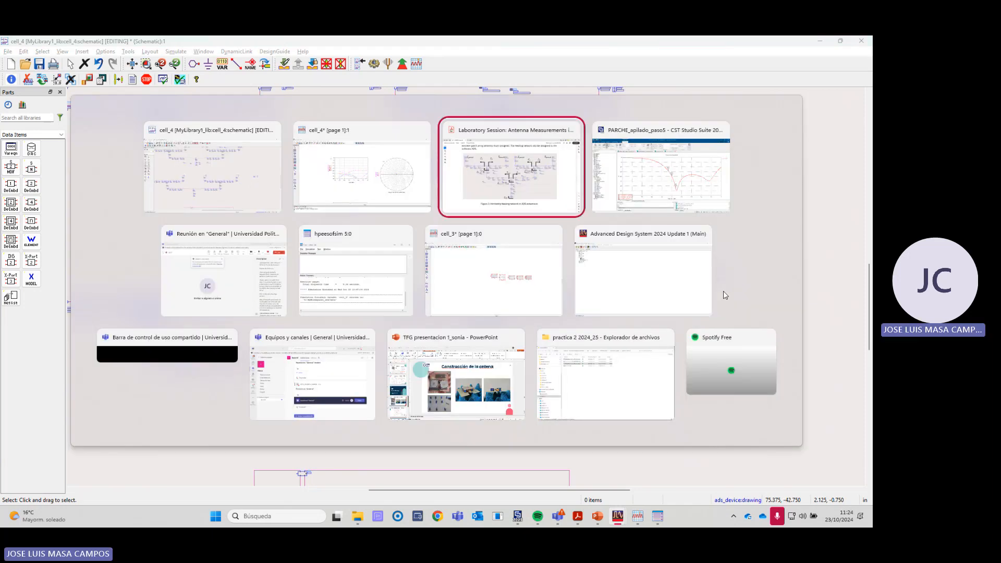
key(alt+Tab)
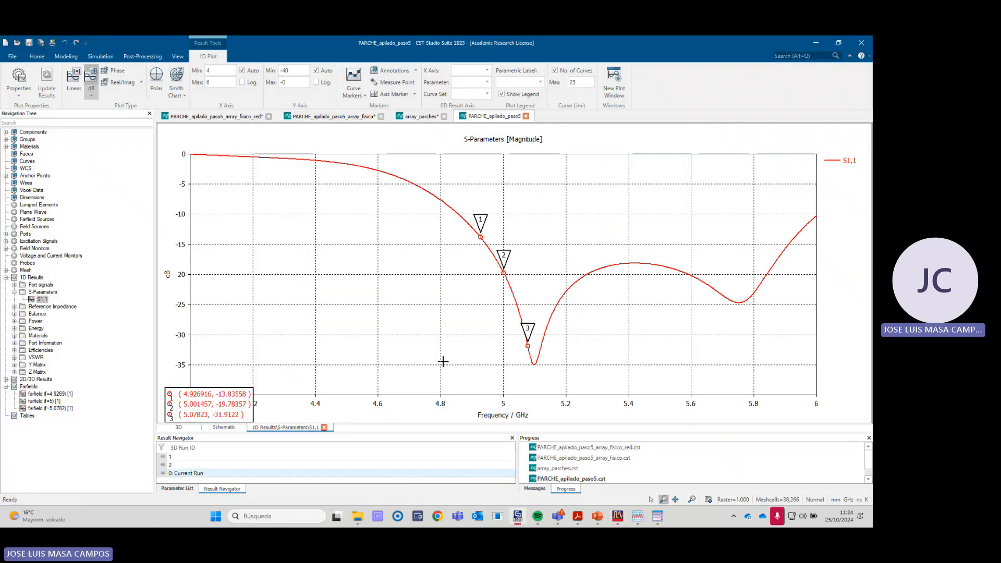
click(42, 299)
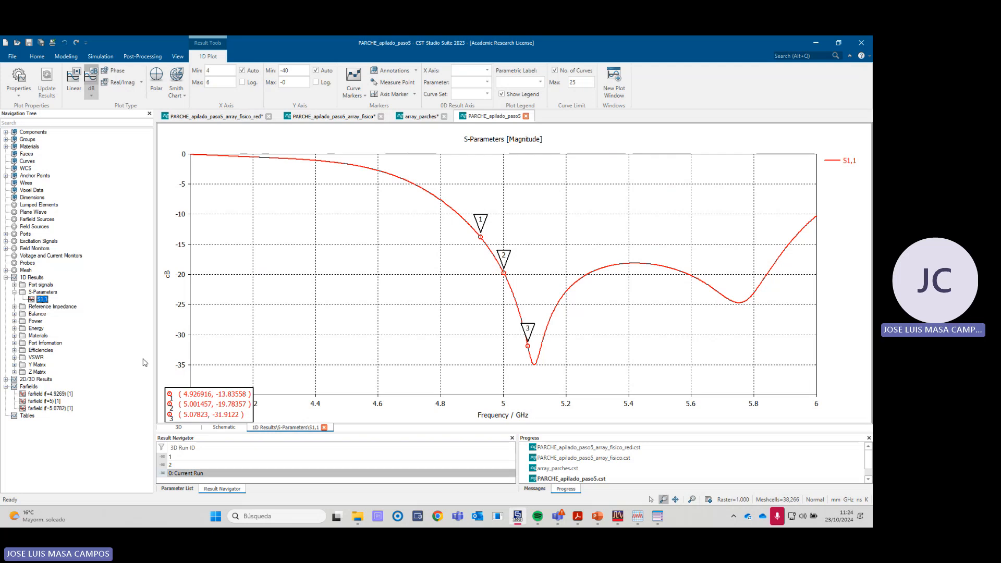
click(138, 57)
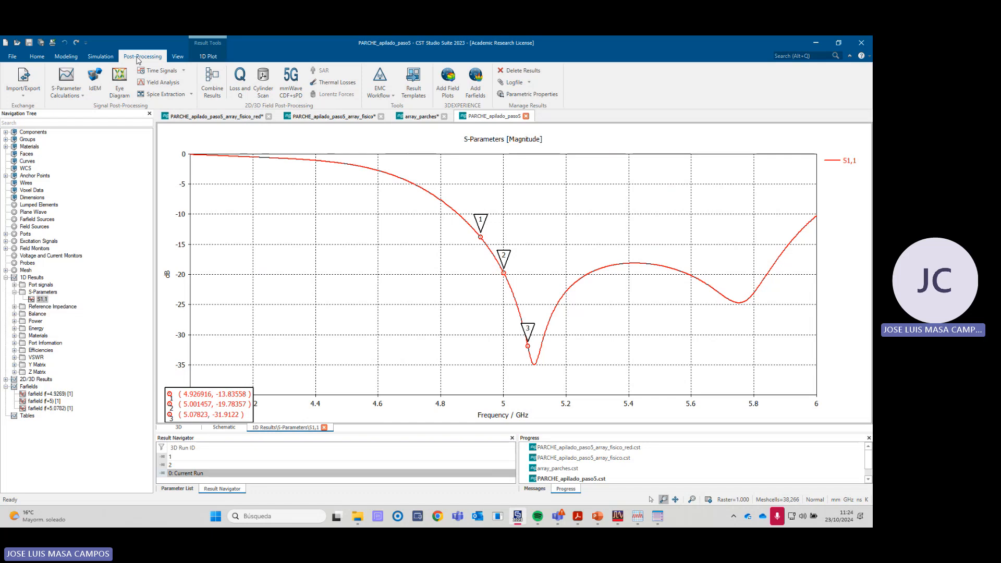
click(26, 98)
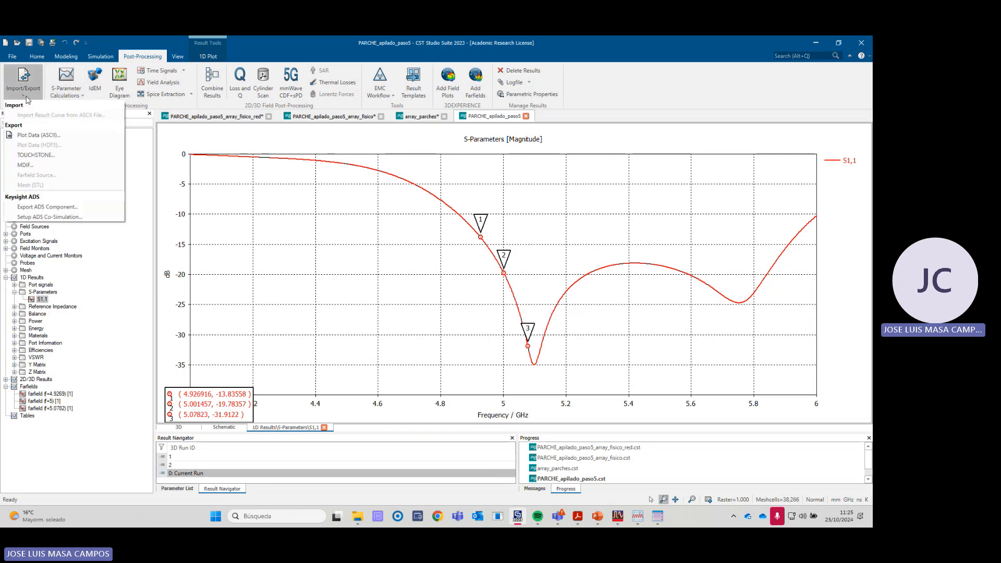
click(35, 156)
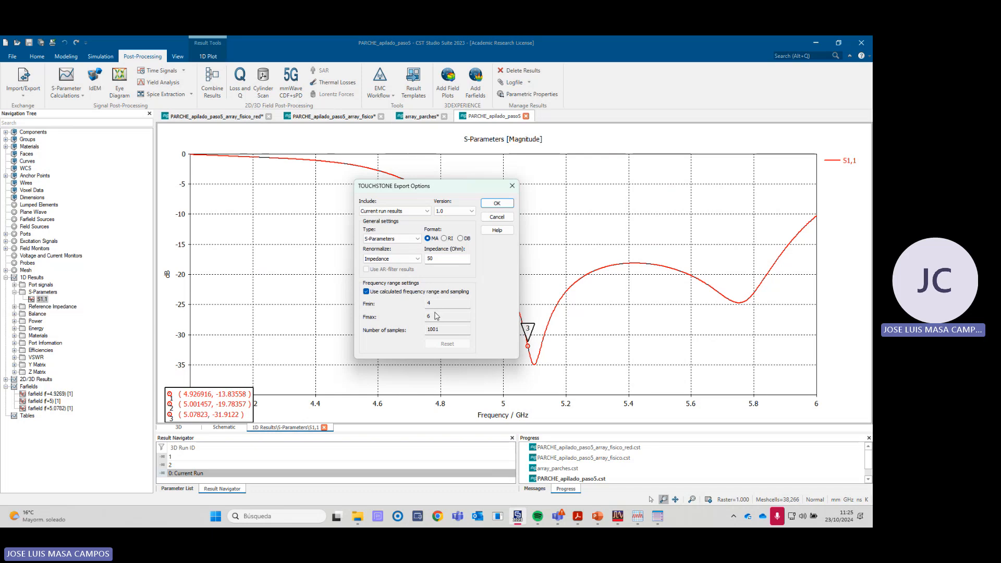
click(495, 208)
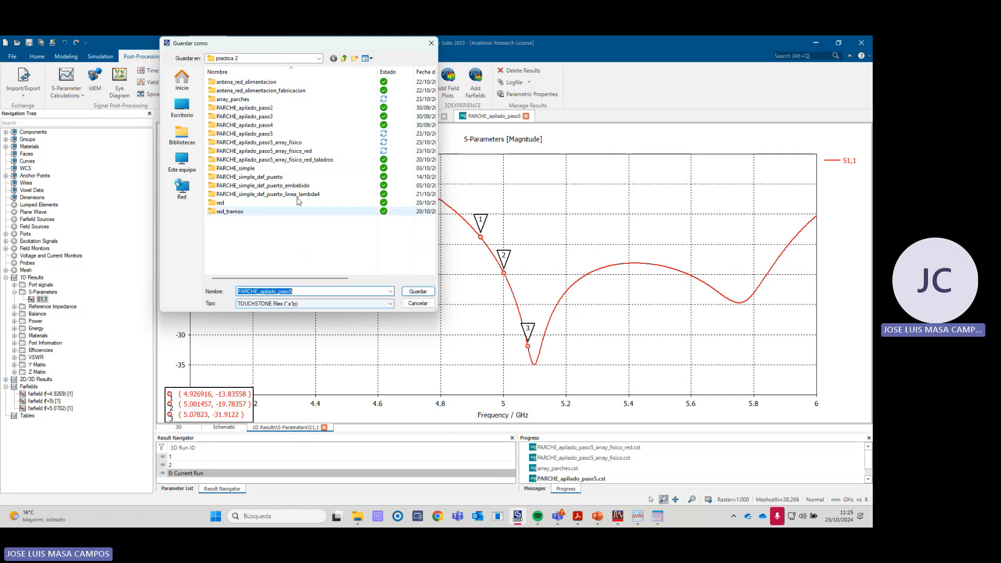
click(417, 304)
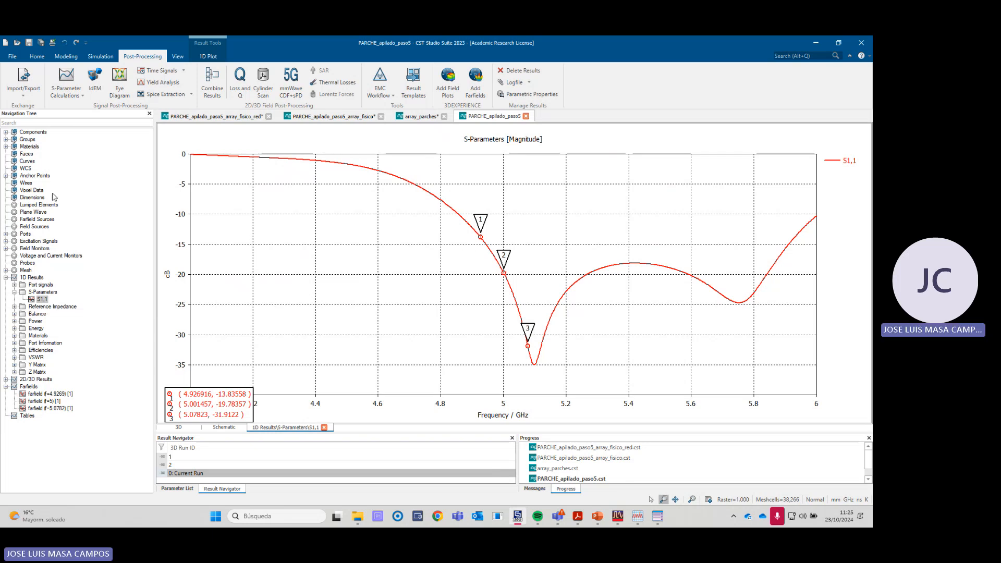
- Compare the single stacked patch's 3D model with the four-patch model and S-parameter curves in PARCHE_apilado_paso5_array_fisico
click(34, 135)
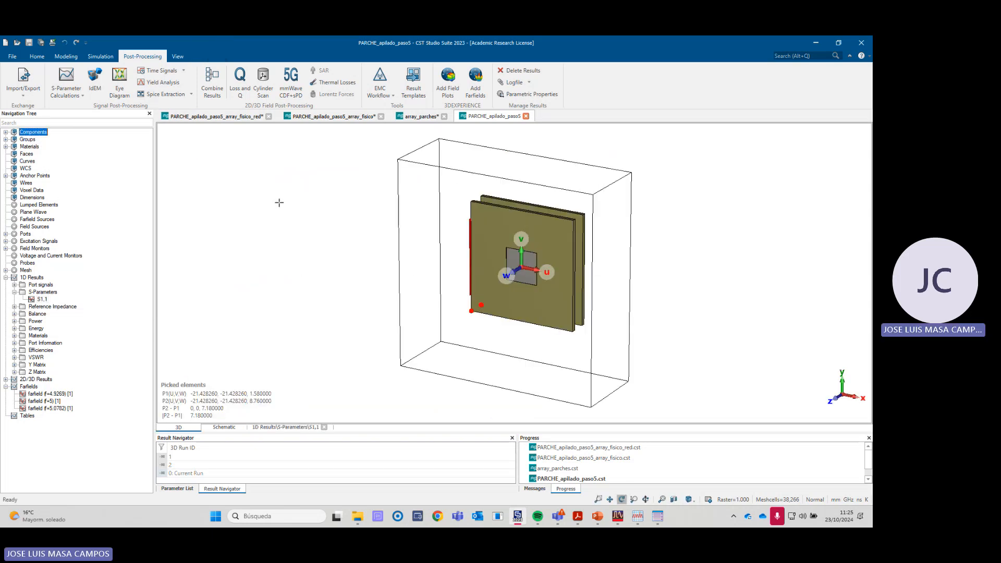
click(329, 115)
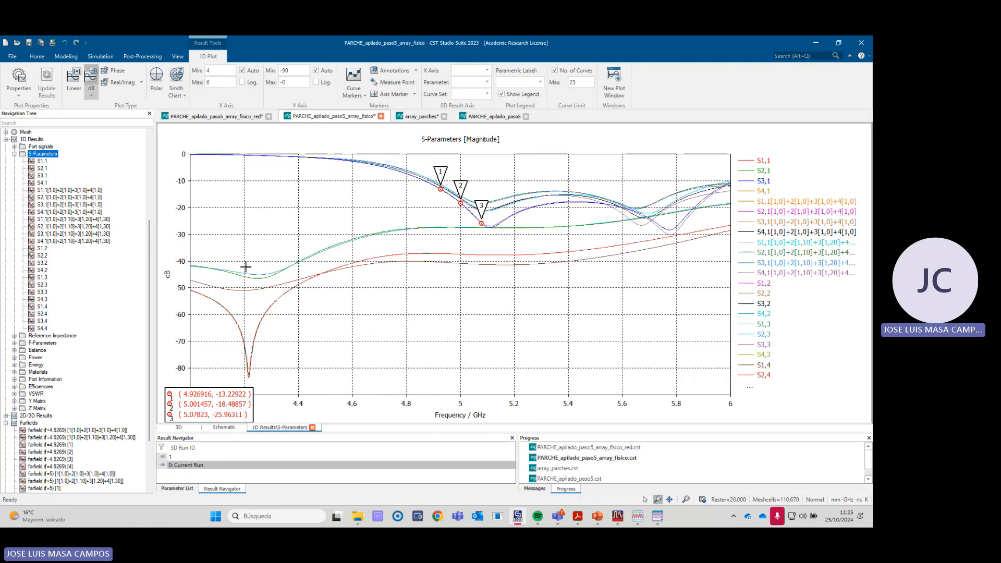
scroll(48, 154, up, 7)
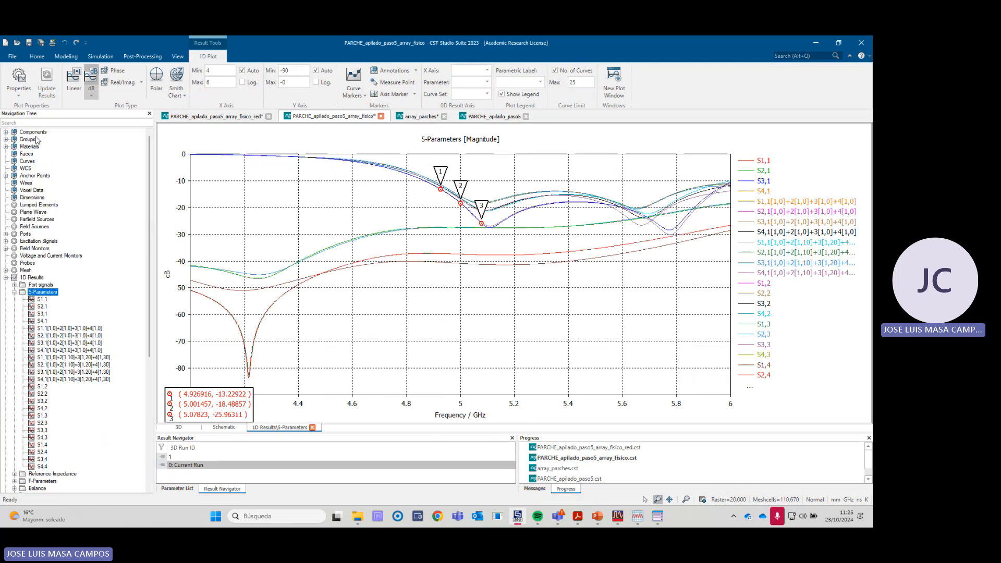
click(35, 134)
scroll(474, 315, down, 2)
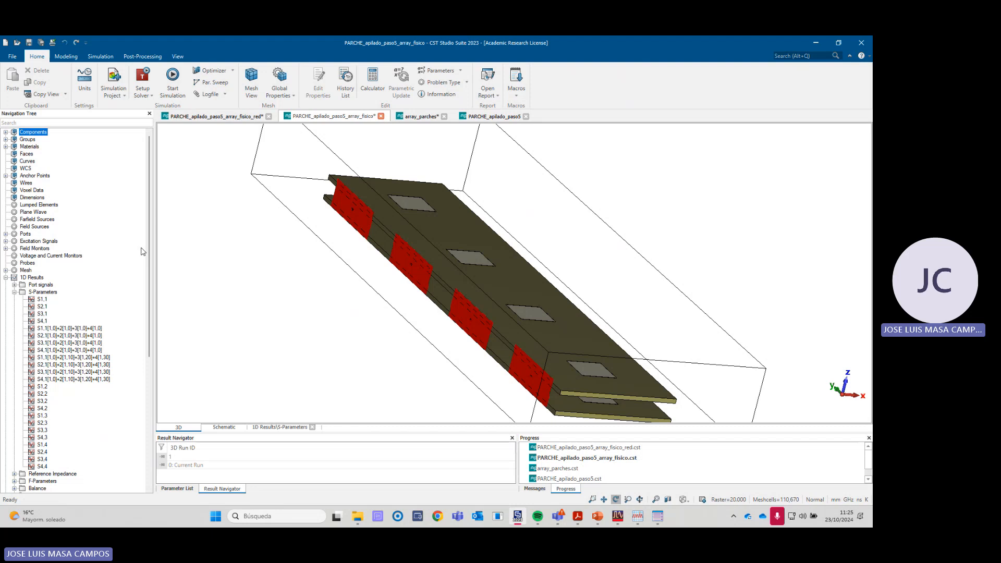
- Preview the 50 ohm TOUCHSTONE export of the four-patch array's S-parameters as an s4p file, without saving
click(44, 292)
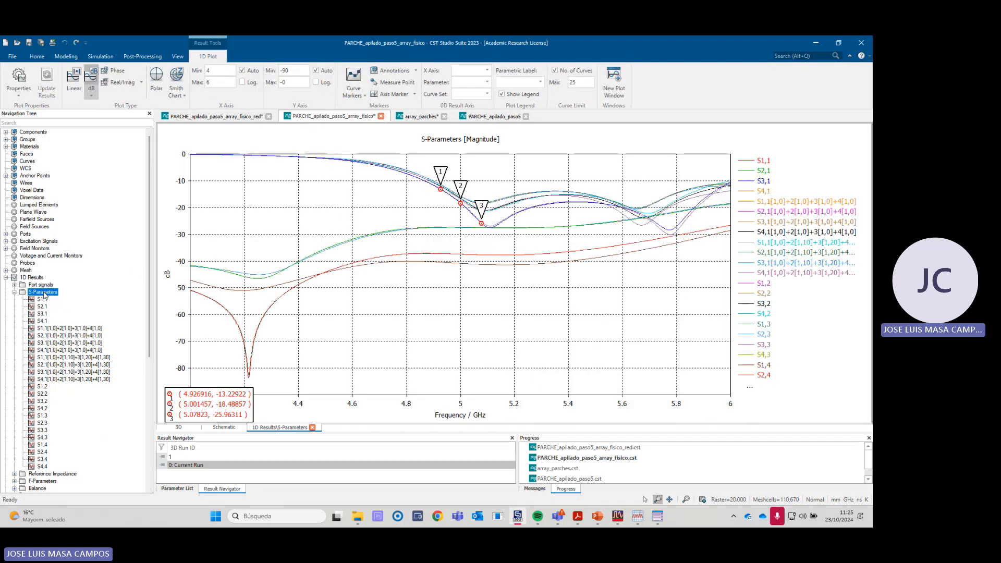
click(144, 57)
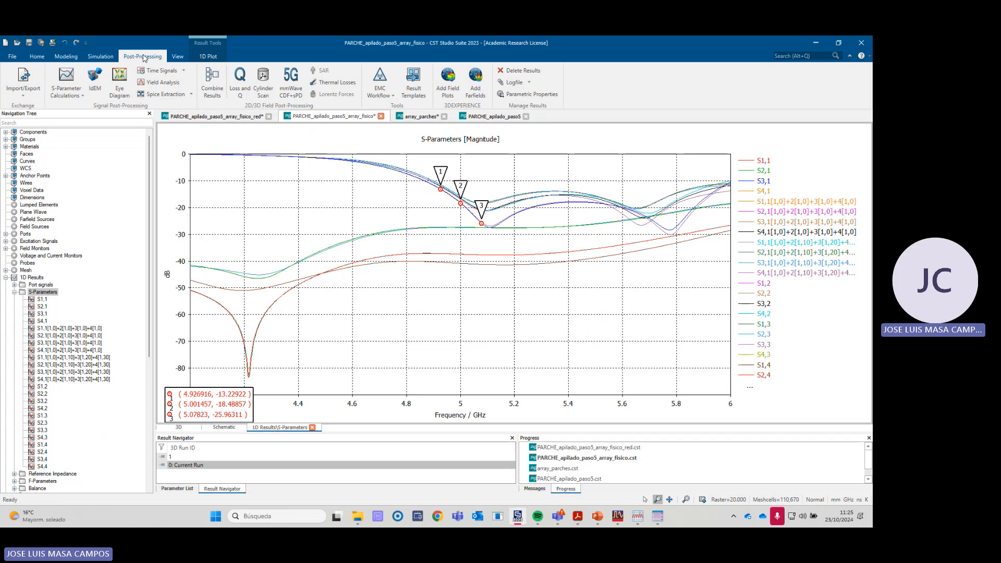
click(26, 94)
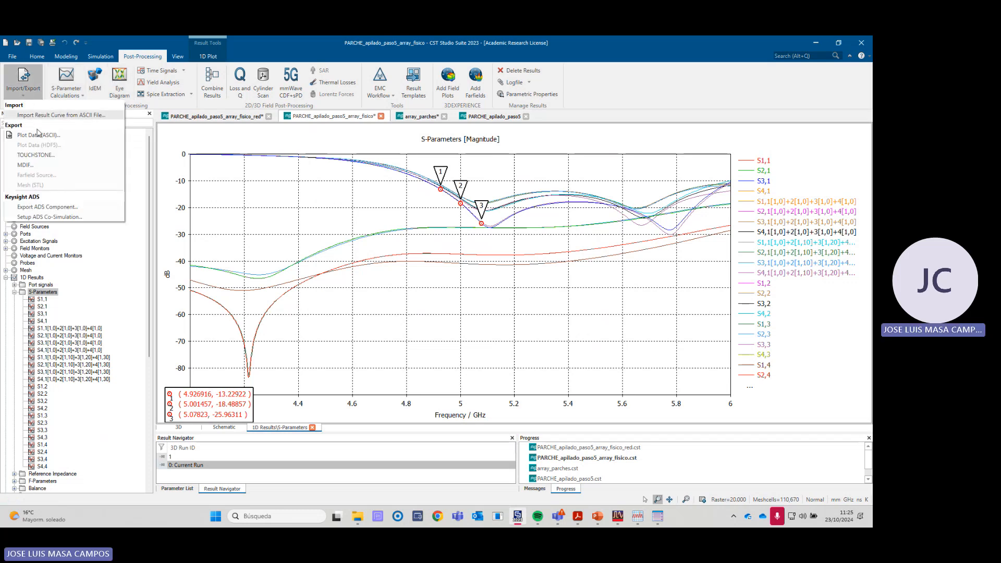
click(37, 156)
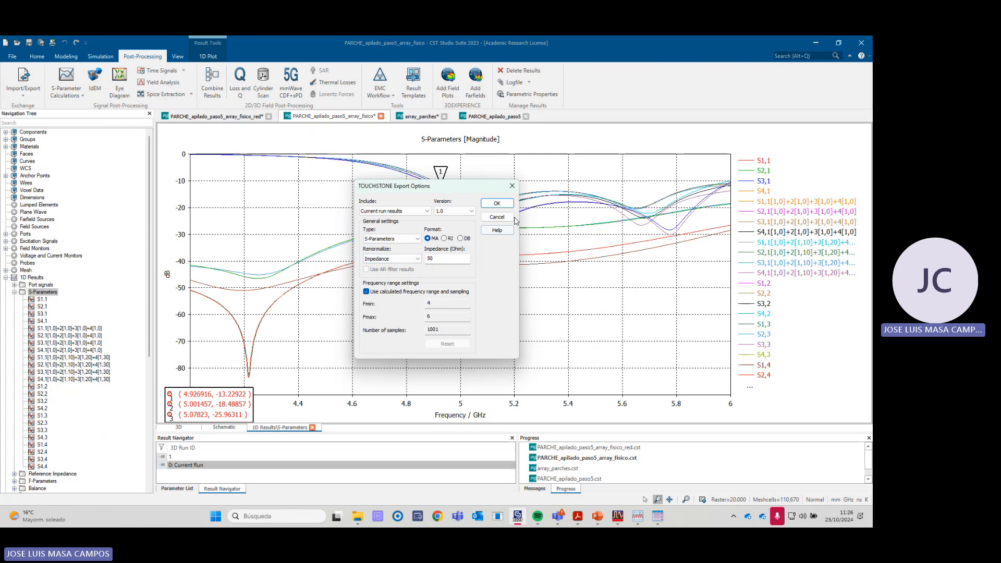
click(496, 204)
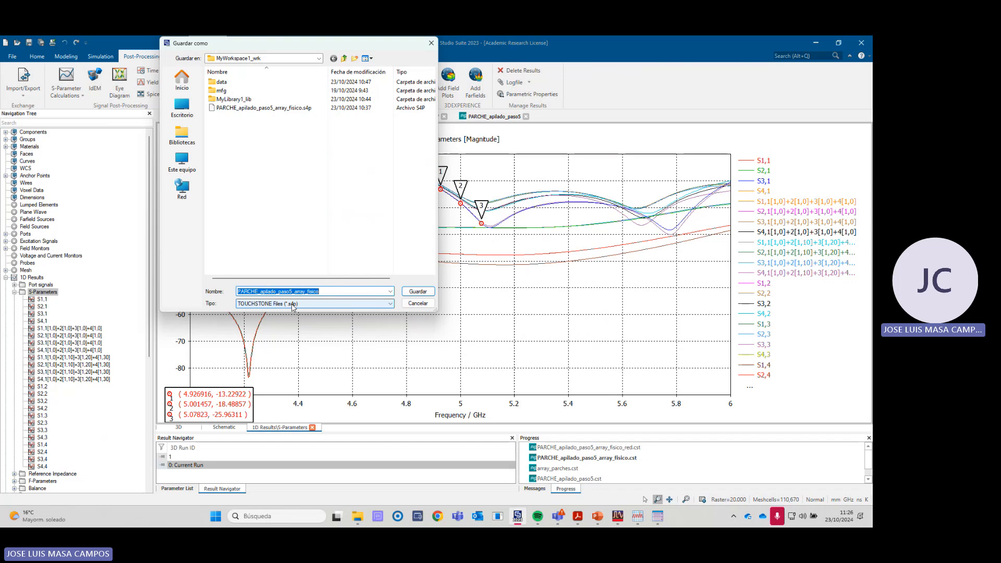
click(418, 304)
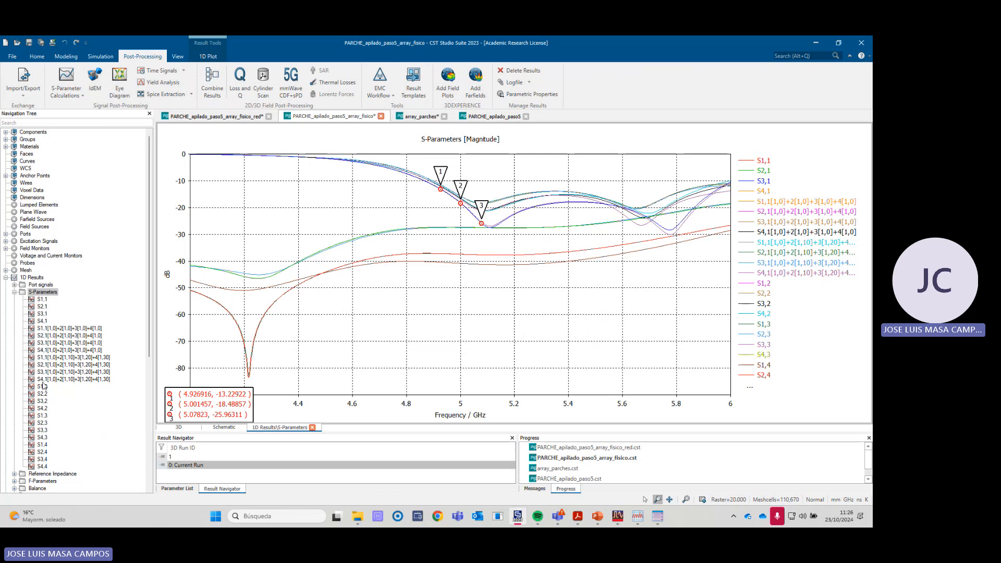
- Return to the ADS schematic and place an SnP component from the Data Items palette in the empty area above the separate termination circuit
click(817, 46)
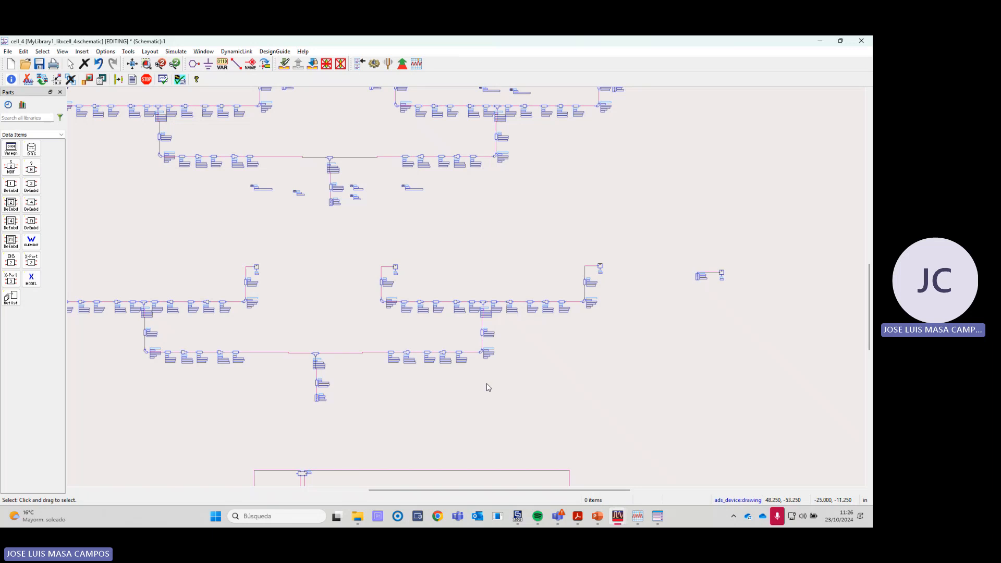
click(61, 135)
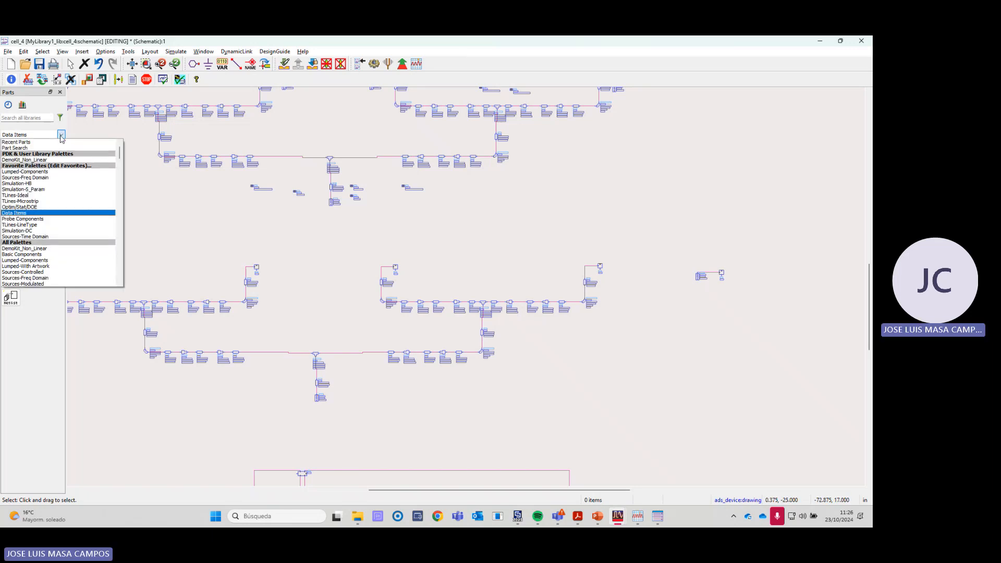
click(24, 214)
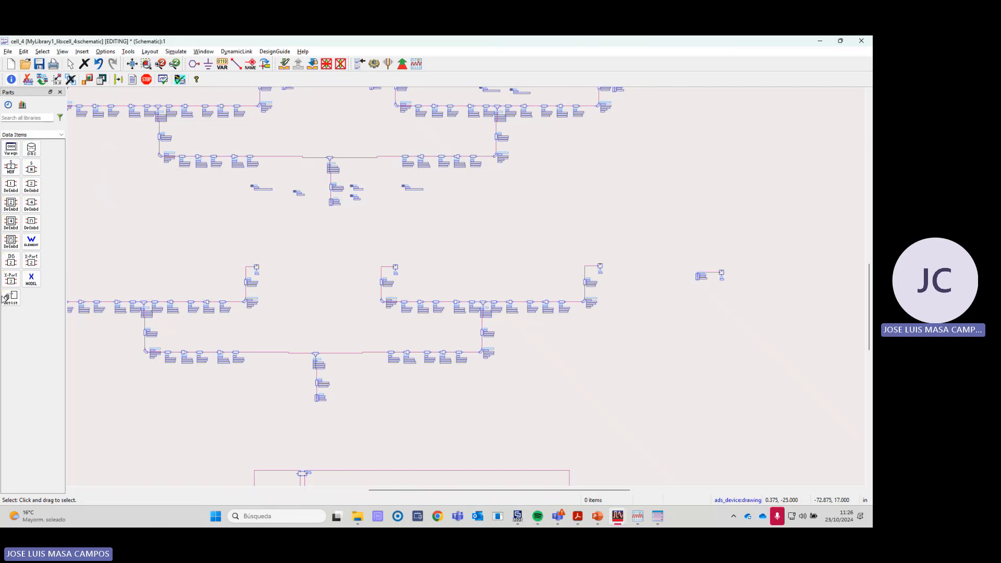
click(32, 169)
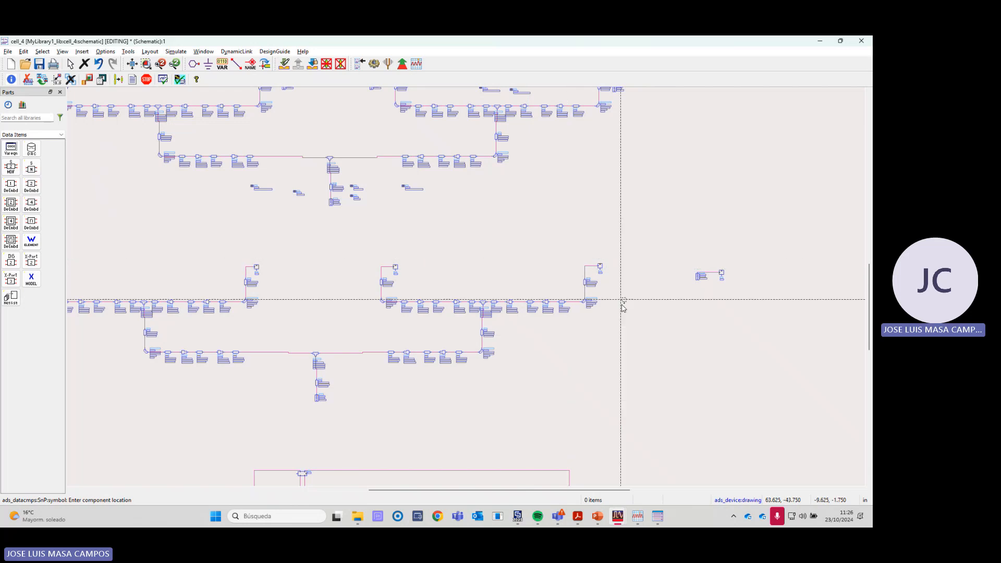
scroll(478, 282, up, 5)
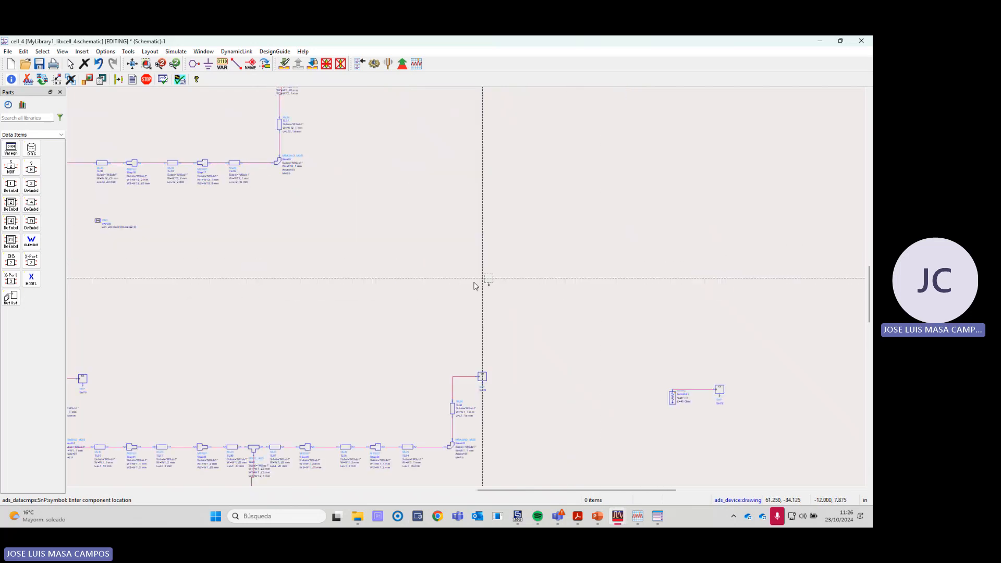
click(463, 247)
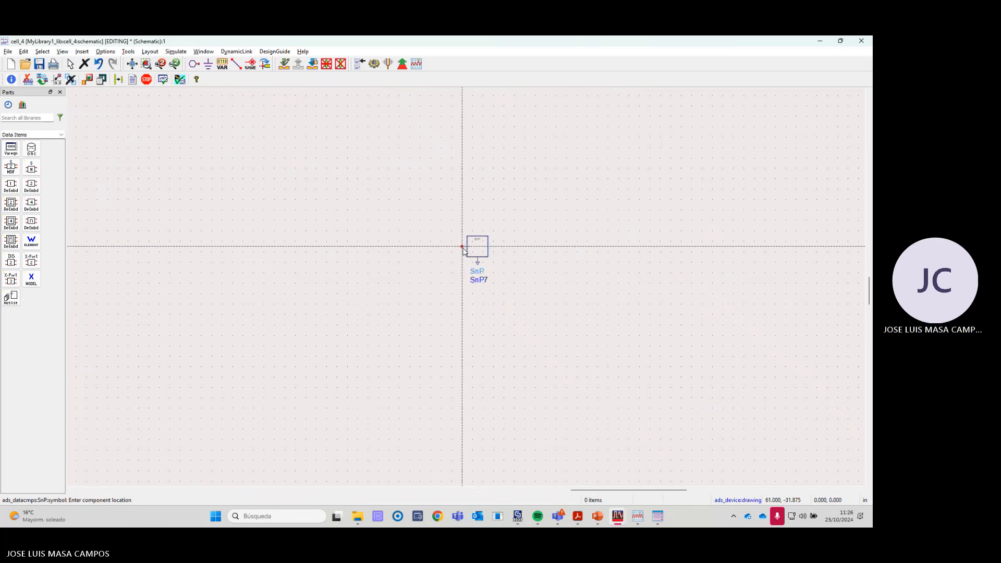
key(Escape)
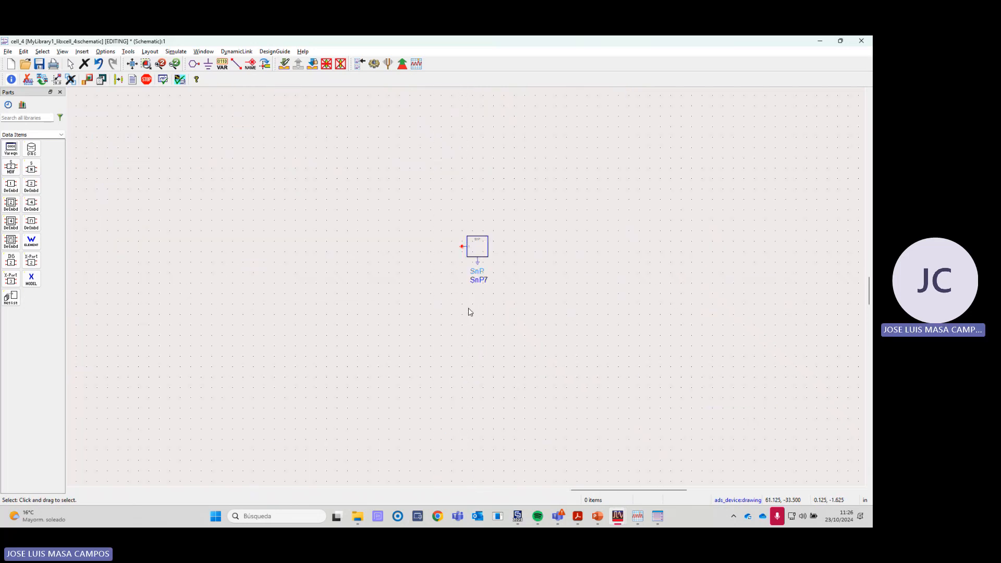
- Assign the Touchstone file PARCHE_apilado_paso5.s1p to the one-port SnP7 component
double_click(480, 252)
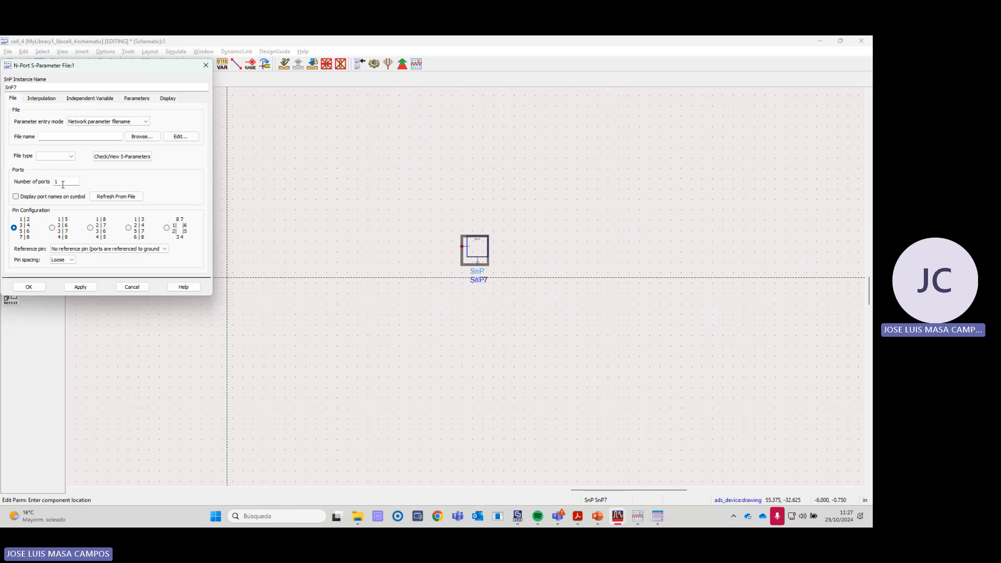
click(142, 137)
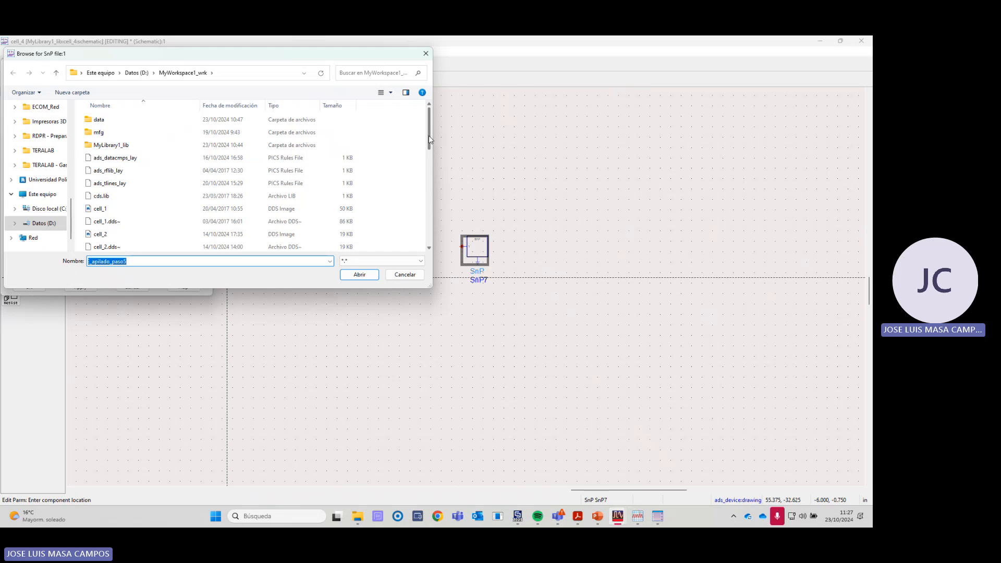
drag(428, 136, 425, 232)
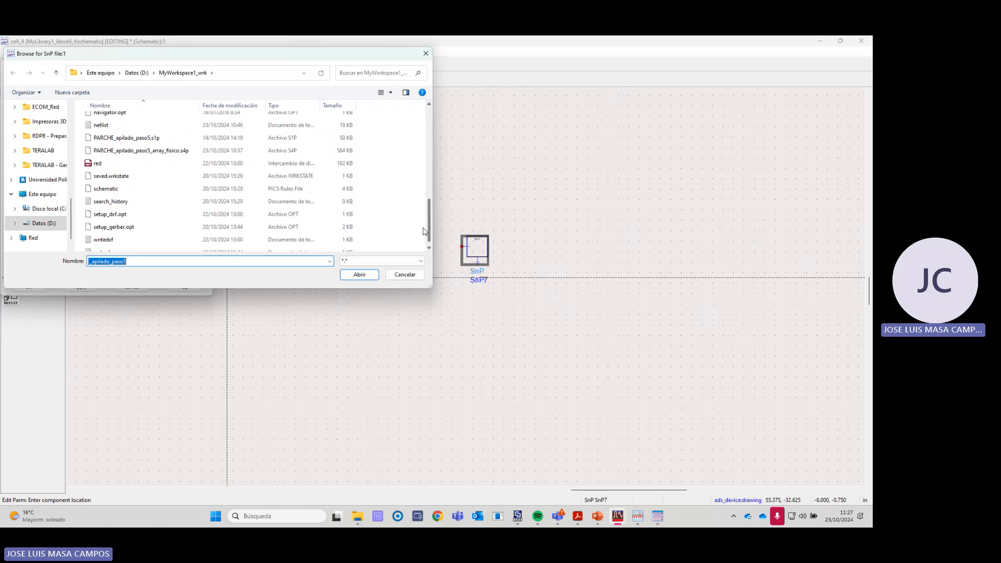
double_click(150, 138)
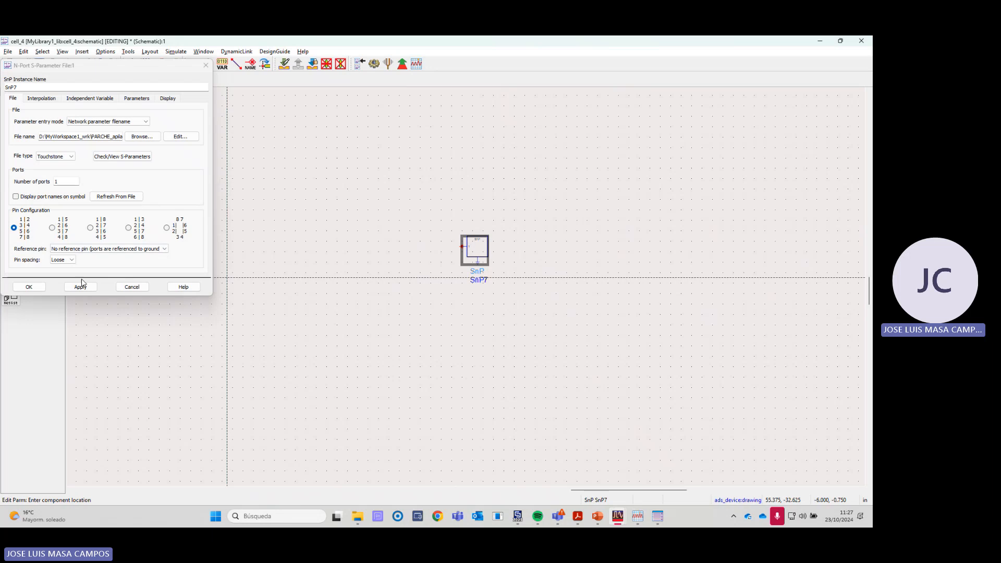
click(29, 287)
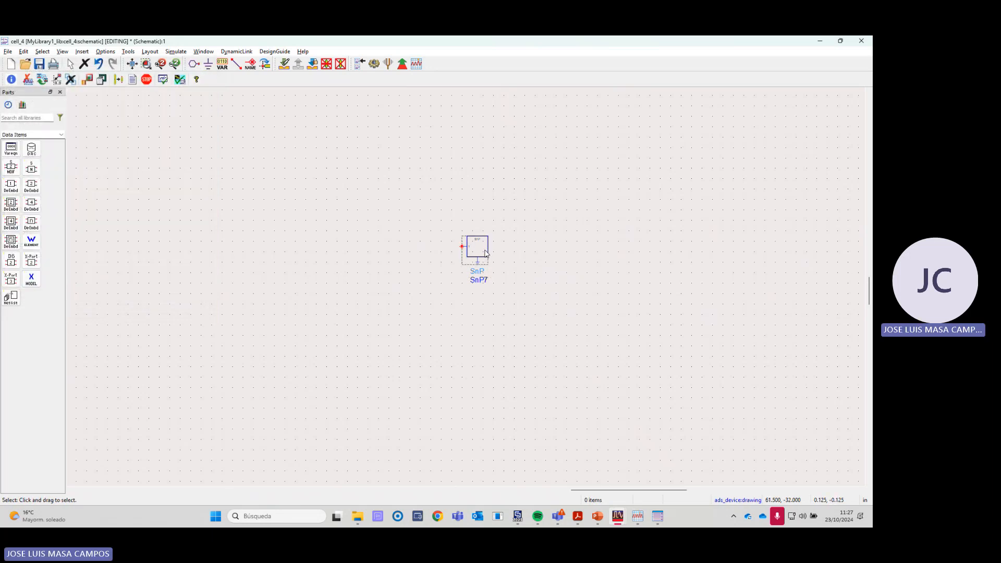
- Delete the unconnected SnP7 component from the empty area beside the feeding networks
scroll(467, 281, down, 1)
scroll(467, 282, down, 1)
scroll(458, 283, up, 3)
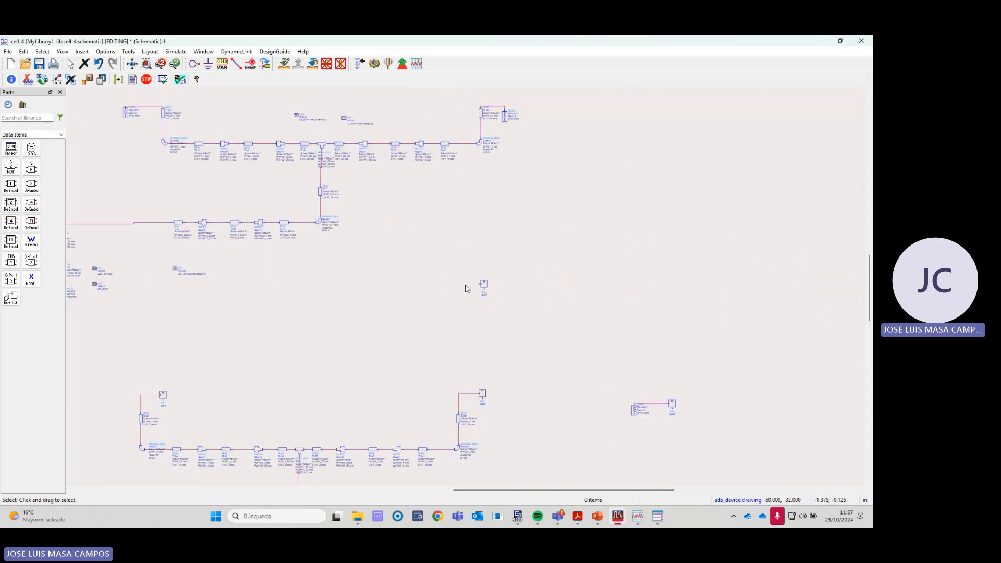
scroll(417, 286, down, 2)
scroll(495, 284, up, 3)
scroll(469, 289, down, 3)
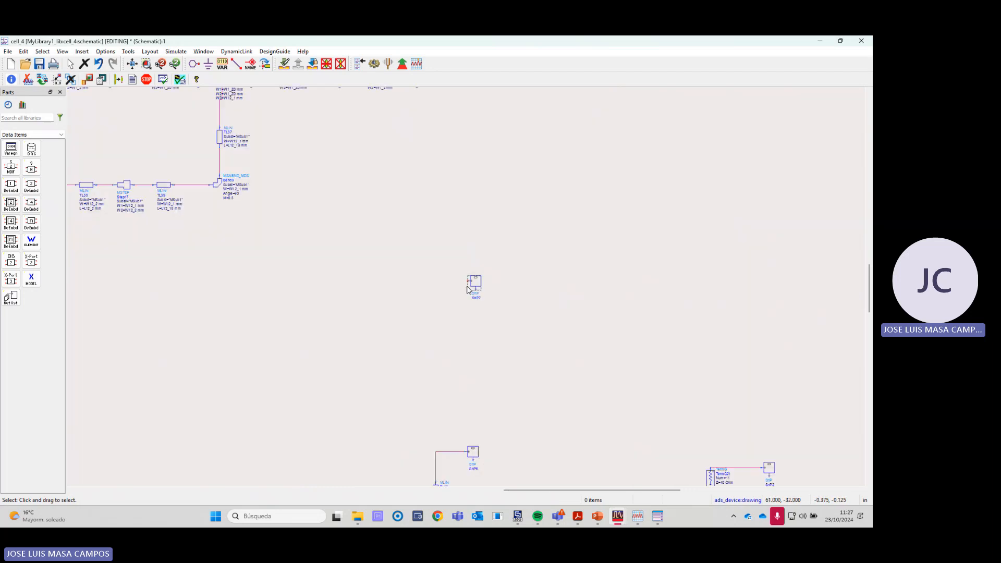
click(468, 284)
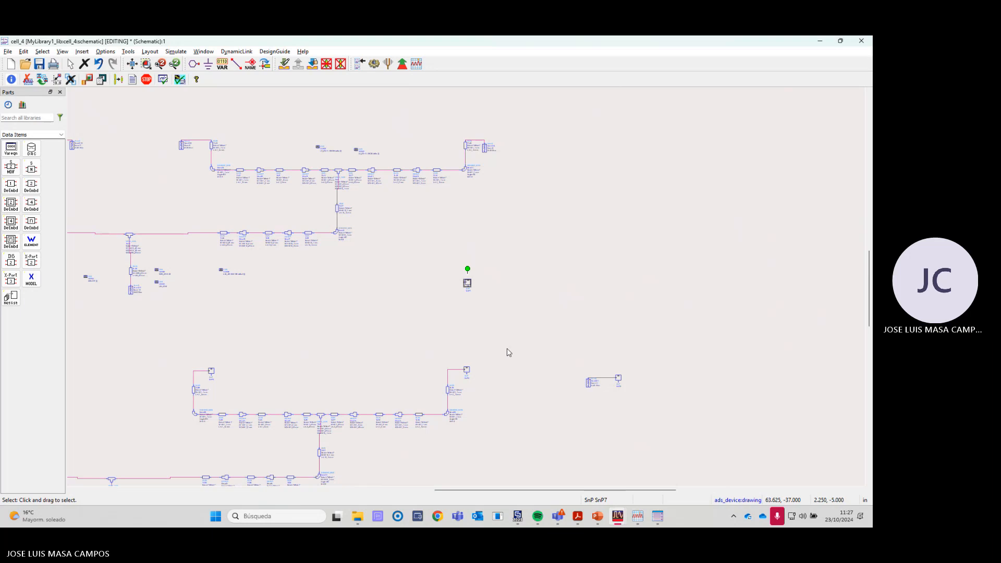
key(Delete)
- Inspect the separate circuit connecting termination TermG21 to the SnP2 patch block
scroll(611, 394, up, 5)
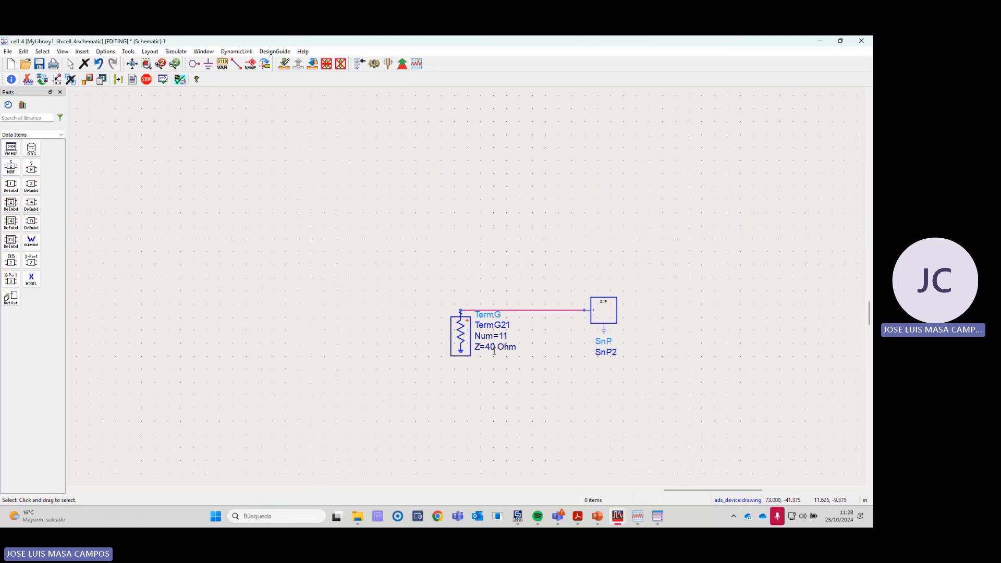
scroll(494, 350, down, 3)
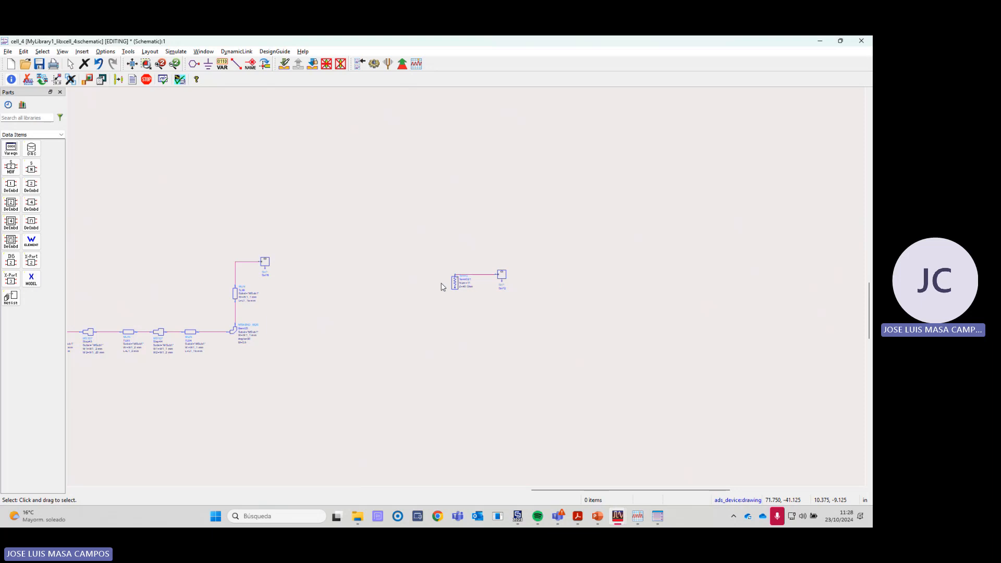
- Compare the separate TermG21 and SnP2 circuit with the fixed terminations at the outputs of the feeding network above
scroll(466, 287, up, 3)
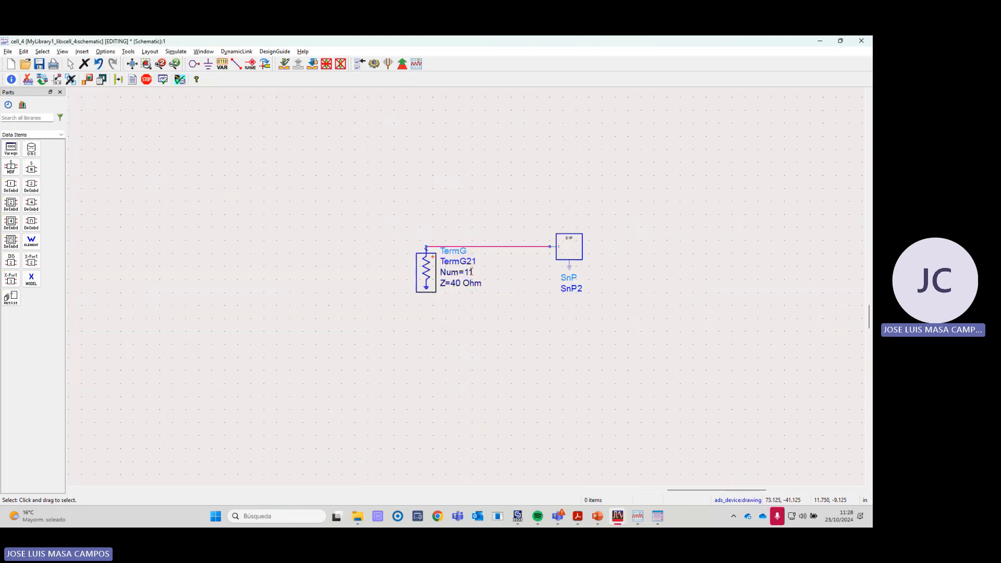
scroll(472, 271, down, 1)
scroll(468, 285, down, 3)
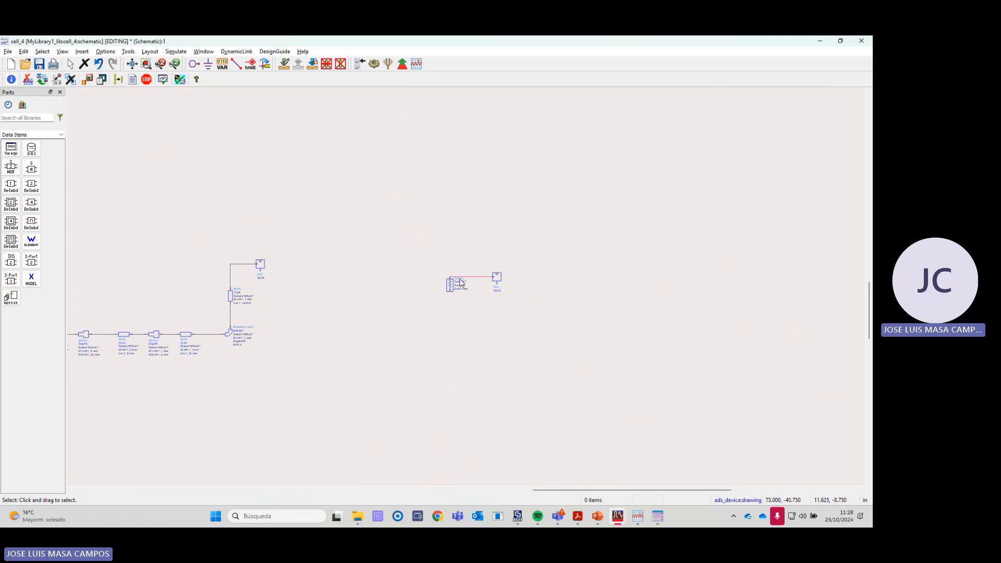
scroll(469, 290, down, 2)
scroll(464, 286, down, 1)
scroll(453, 283, up, 5)
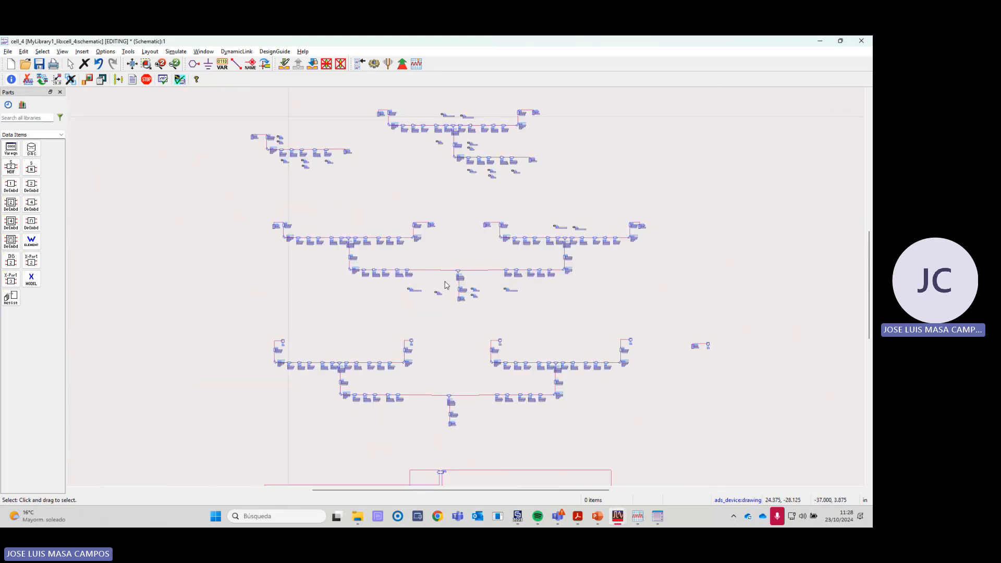
scroll(448, 284, up, 1)
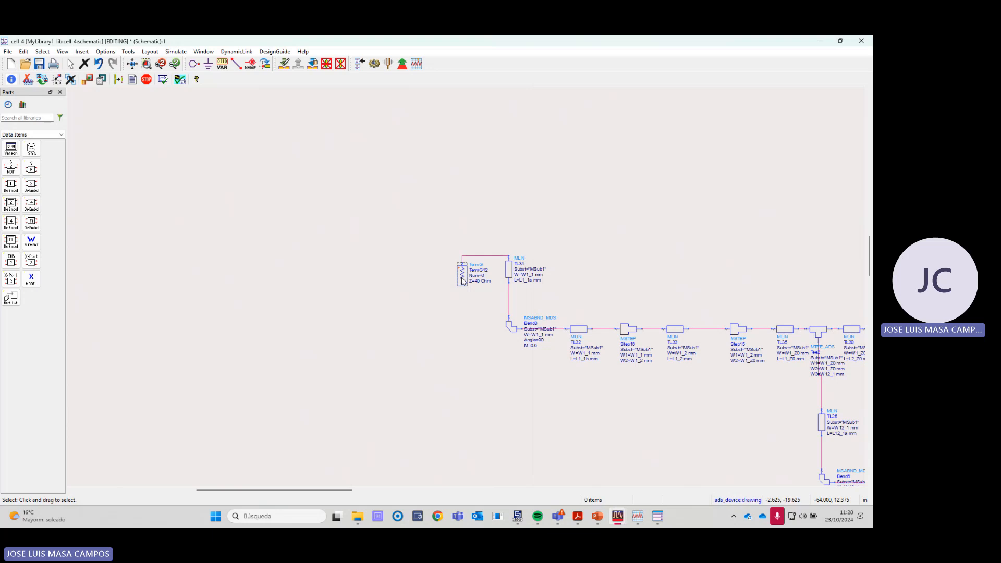
scroll(462, 285, down, 2)
scroll(468, 292, up, 1)
scroll(468, 293, down, 3)
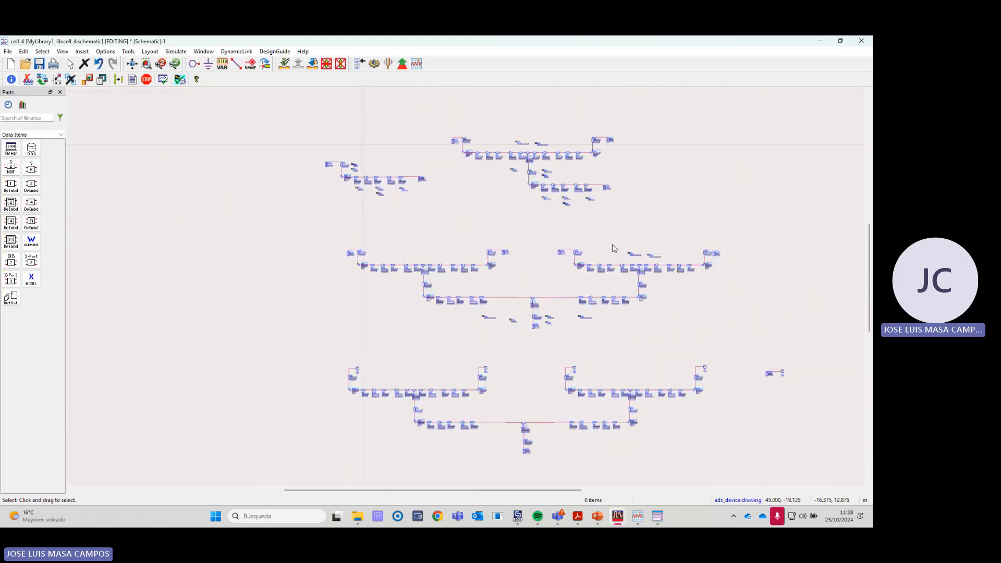
scroll(502, 327, up, 2)
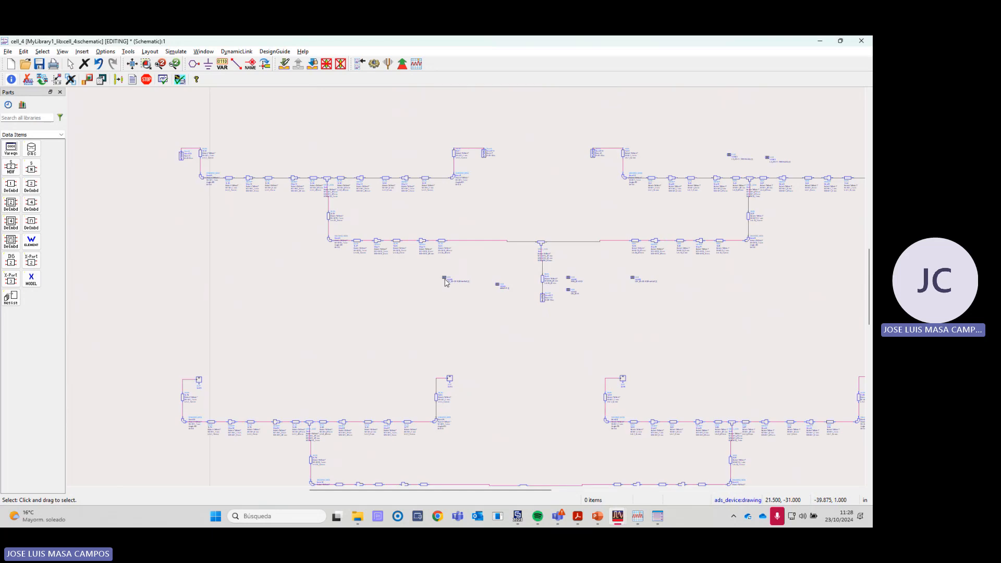
scroll(338, 290, down, 2)
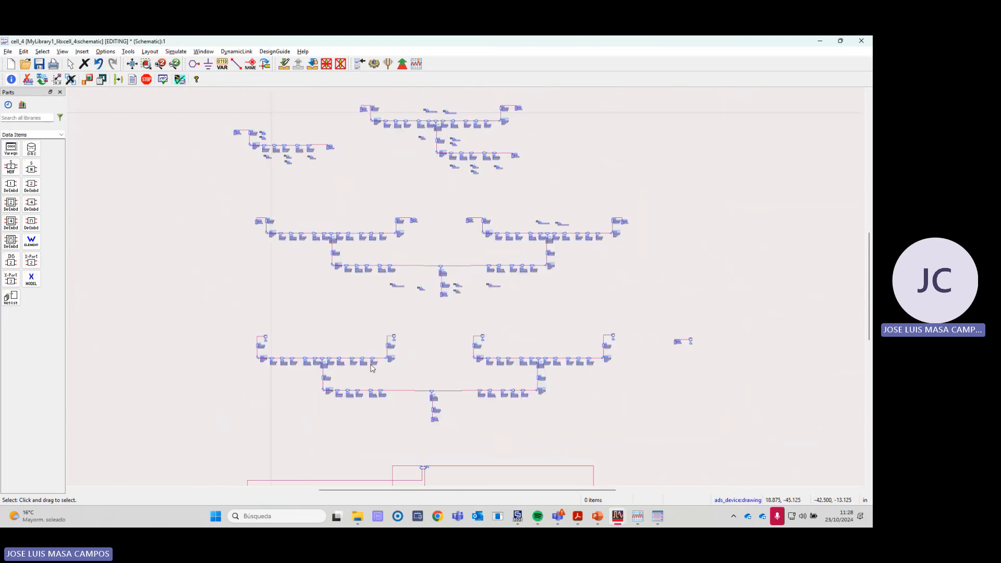
- Examine the one-port SnP patch blocks loading the four outputs of the middle feeding network, ending at SnP3
scroll(452, 293, up, 2)
scroll(453, 293, up, 3)
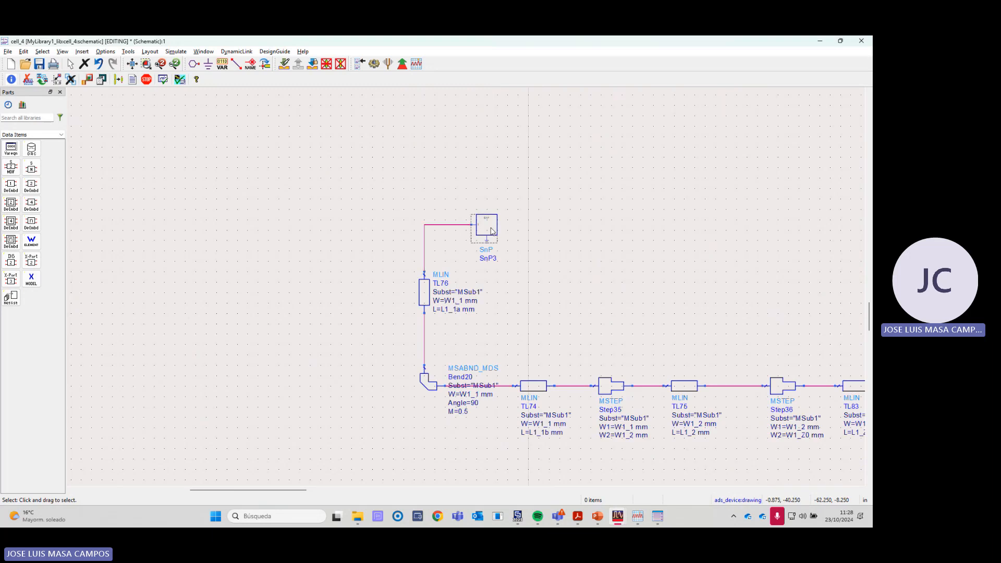
scroll(585, 306, down, 3)
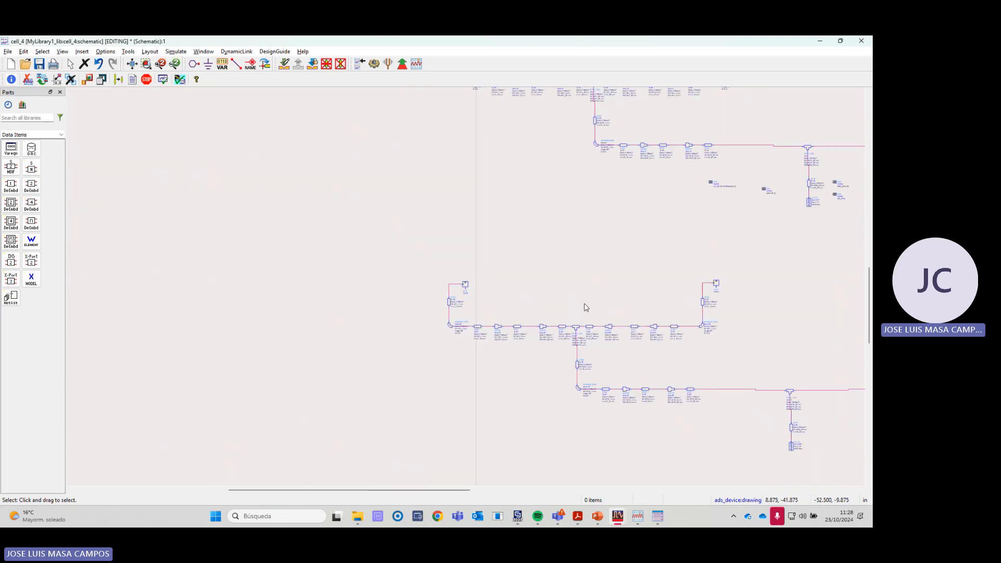
scroll(527, 291, up, 3)
scroll(480, 291, down, 3)
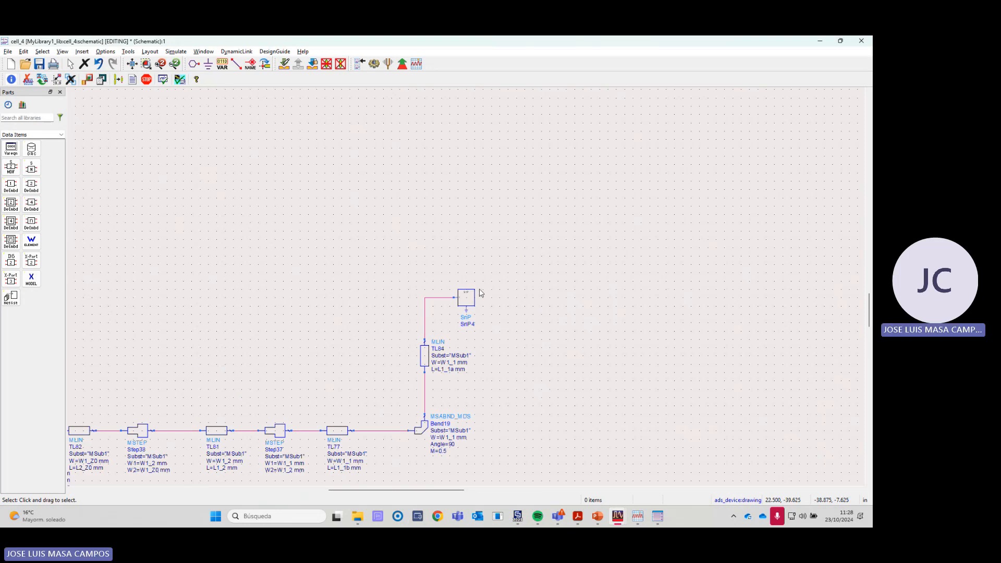
scroll(519, 290, up, 3)
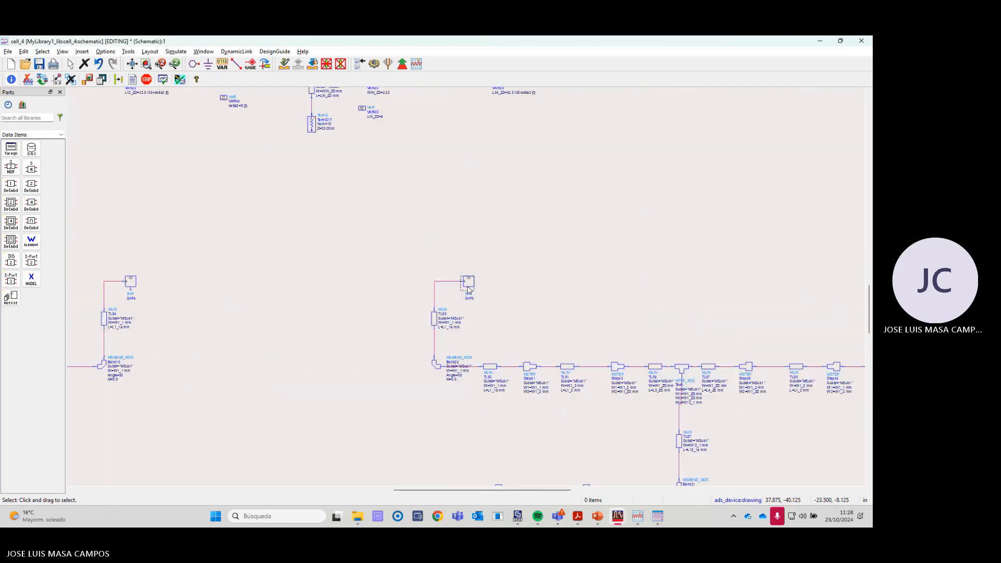
scroll(518, 291, down, 3)
scroll(491, 290, up, 3)
scroll(485, 289, up, 1)
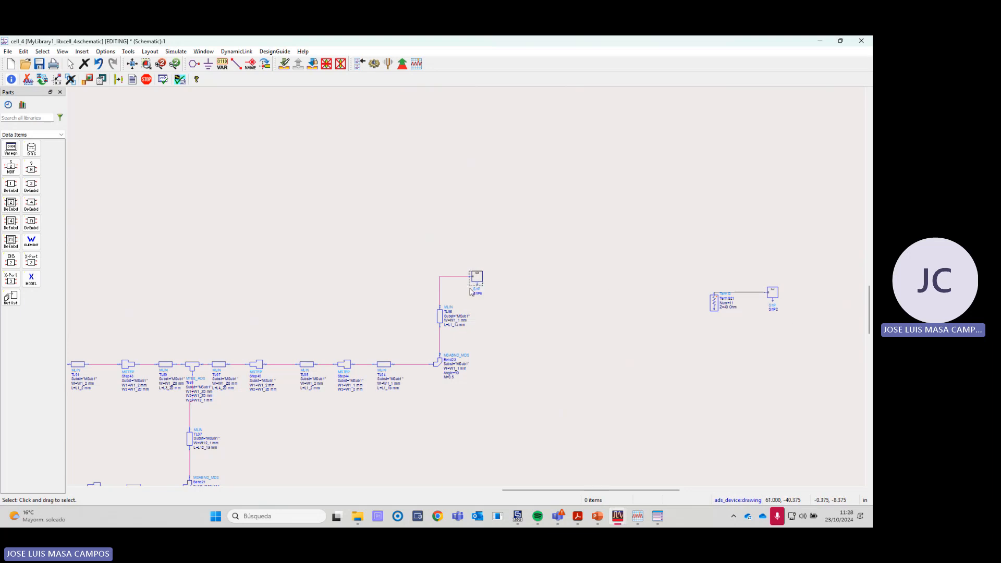
scroll(469, 292, down, 1)
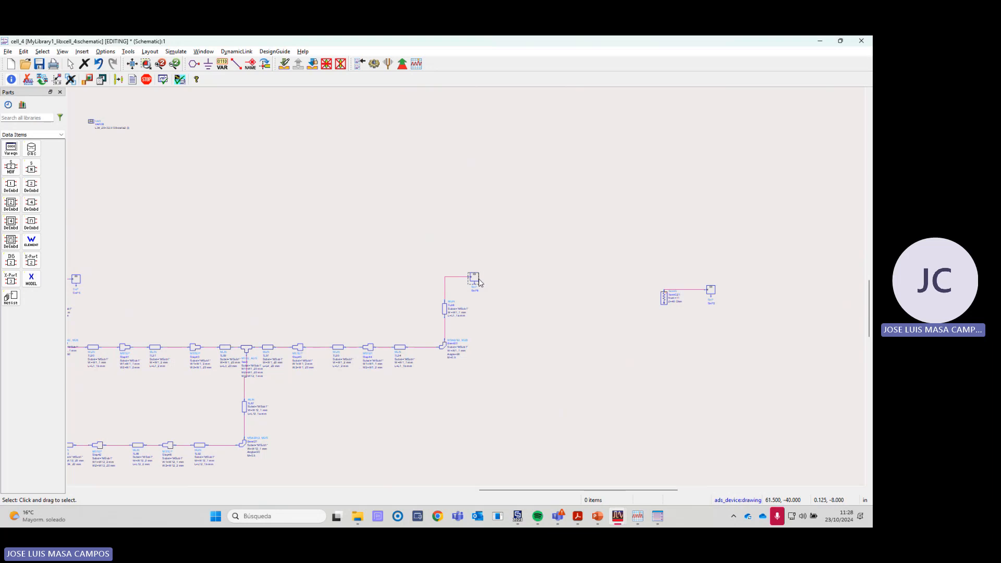
scroll(471, 290, down, 4)
scroll(368, 305, down, 1)
middle_drag(270, 322, 419, 296)
scroll(368, 305, down, 1)
scroll(359, 301, up, 3)
middle_drag(360, 300, 442, 290)
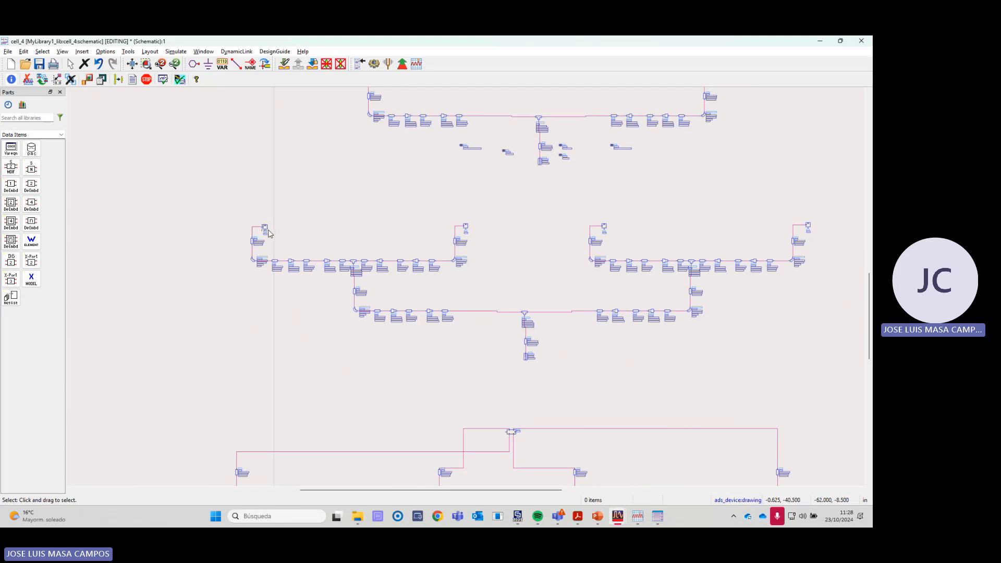
scroll(269, 233, up, 4)
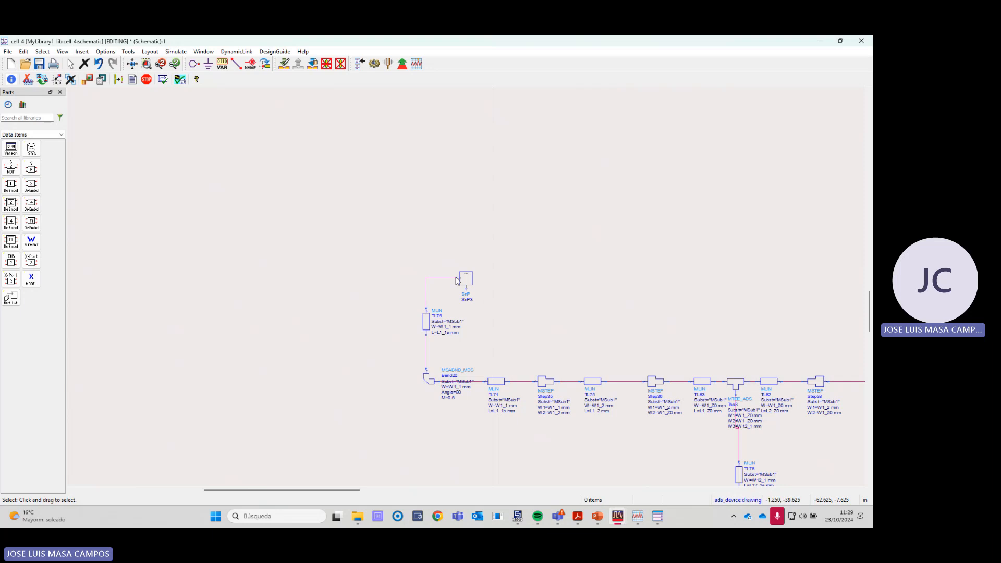
- Switch to CST Studio Suite and display the current run's S1,1 curve in project PARCHE_apilado_paso5
mouse_move(629, 519)
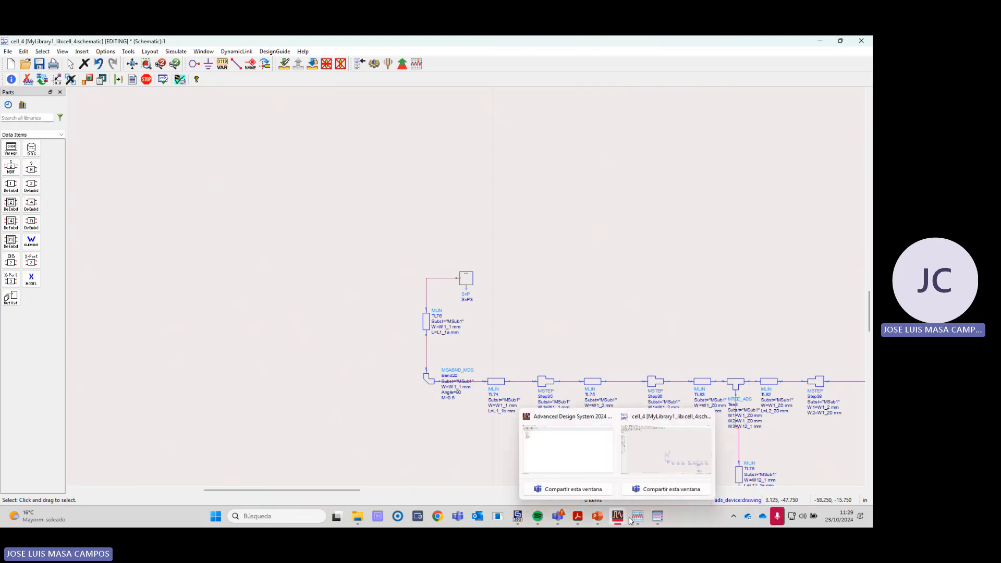
click(518, 517)
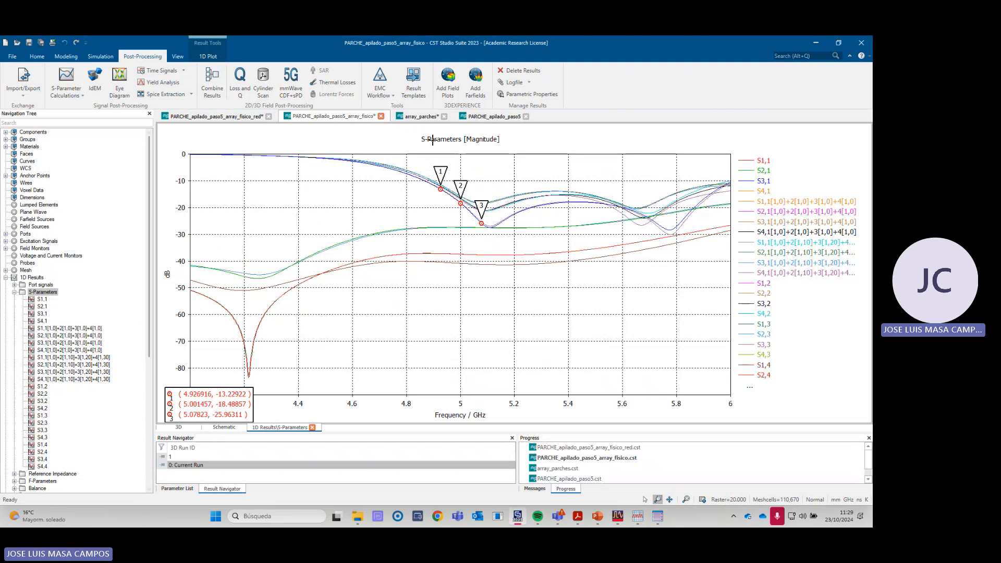
click(495, 116)
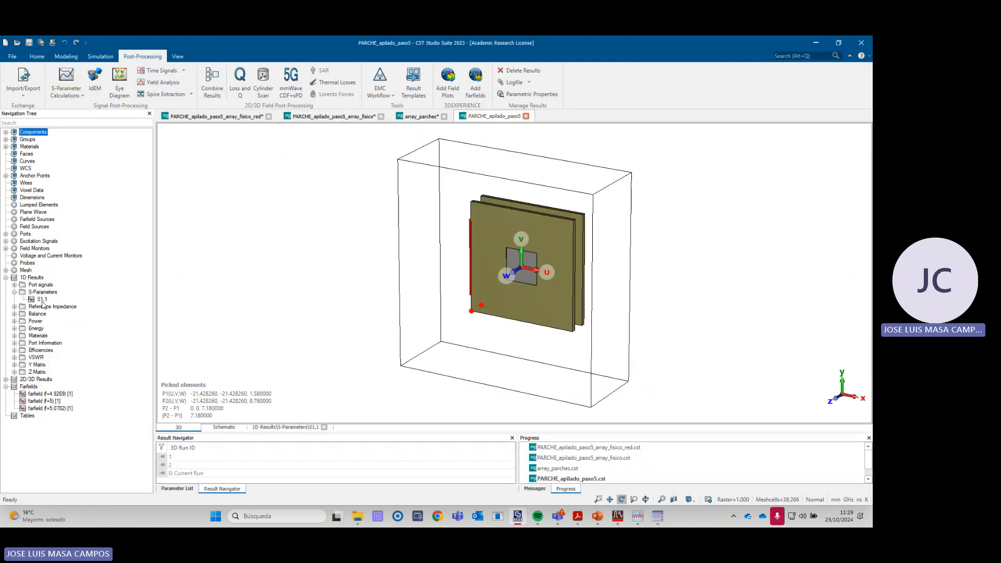
click(41, 300)
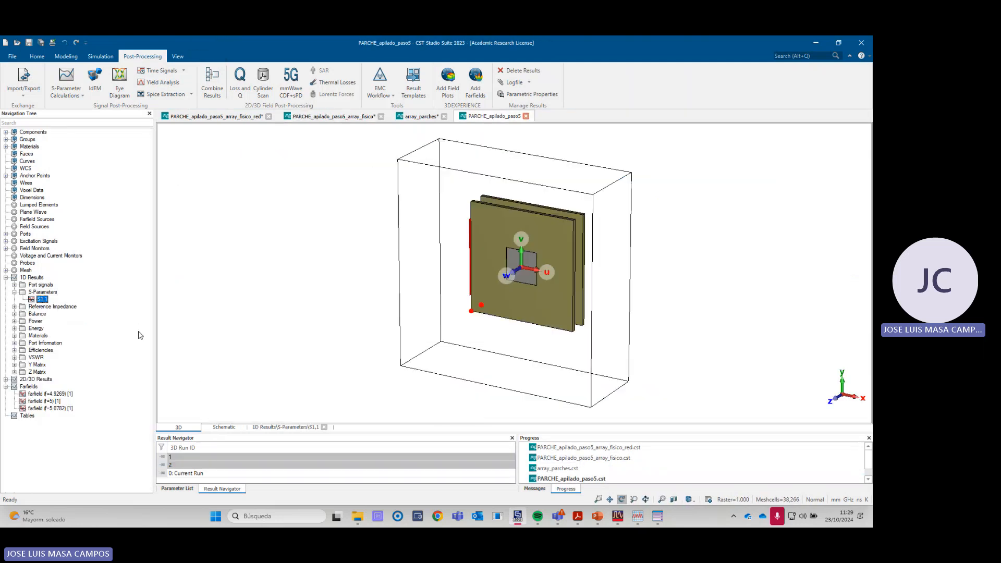
click(223, 472)
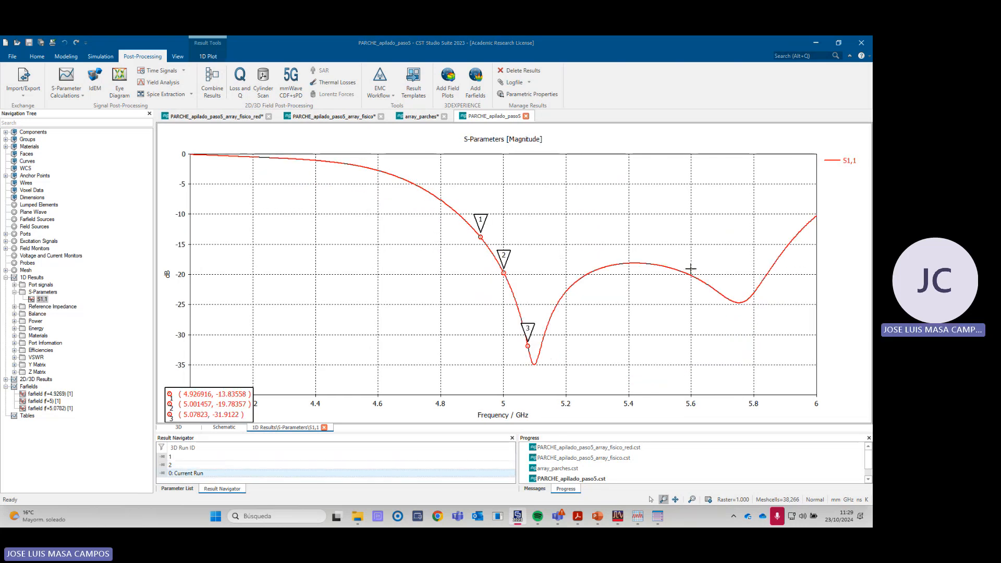
- Return to the ADS schematic and compare the network with individual patch loads to the lower one joined through SnP1
key(alt+Tab)
scroll(473, 291, down, 4)
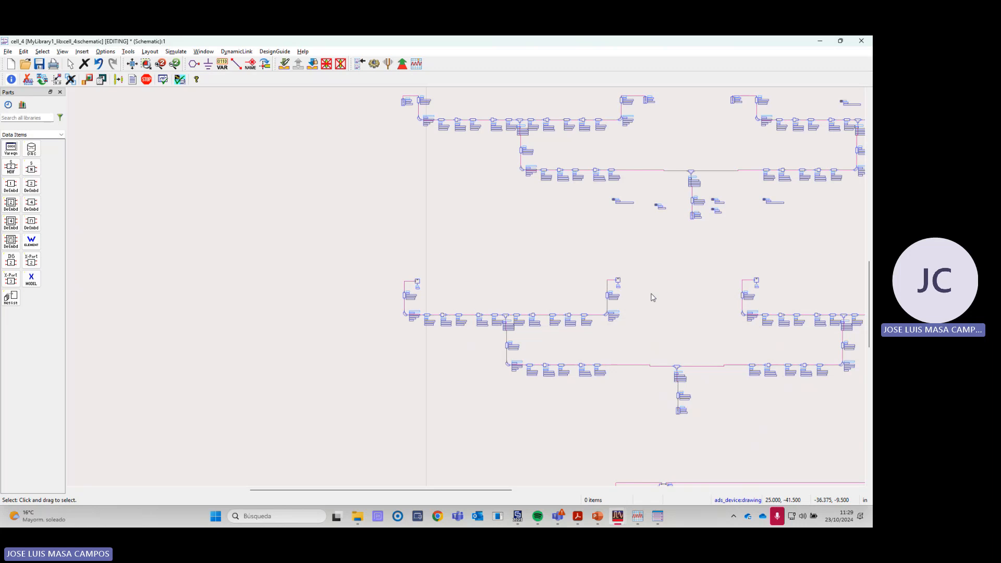
scroll(627, 301, down, 1)
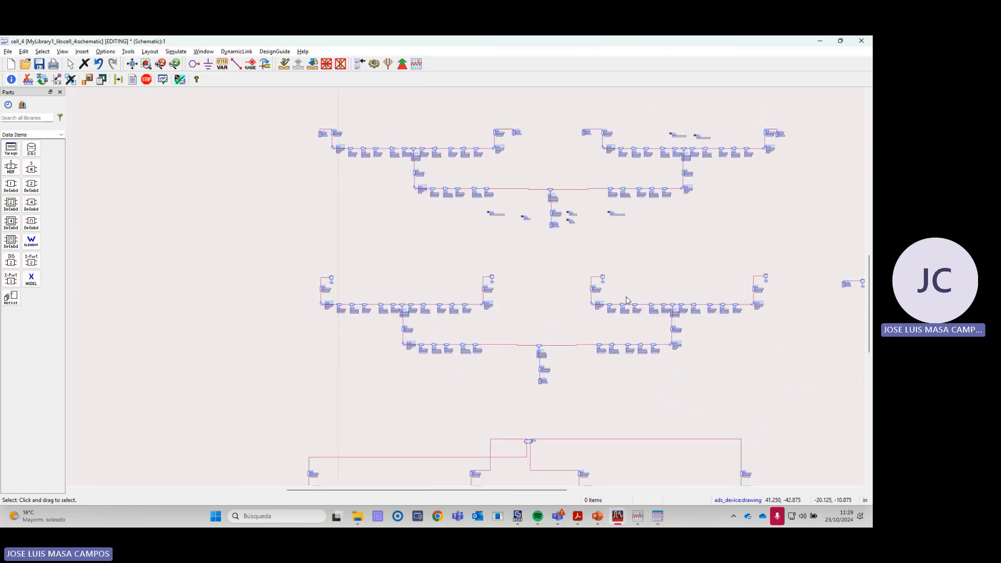
scroll(547, 296, down, 1)
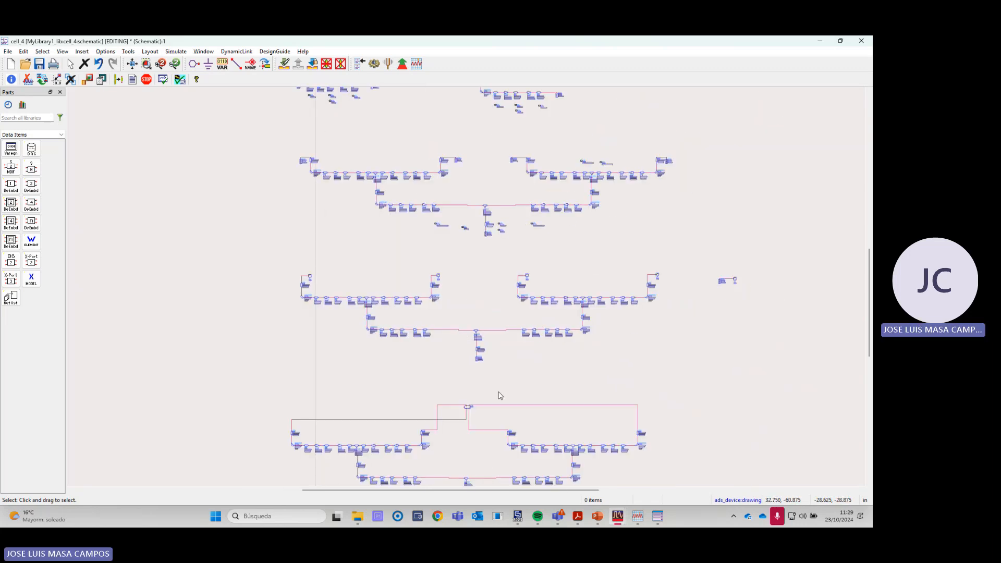
scroll(451, 312, up, 1)
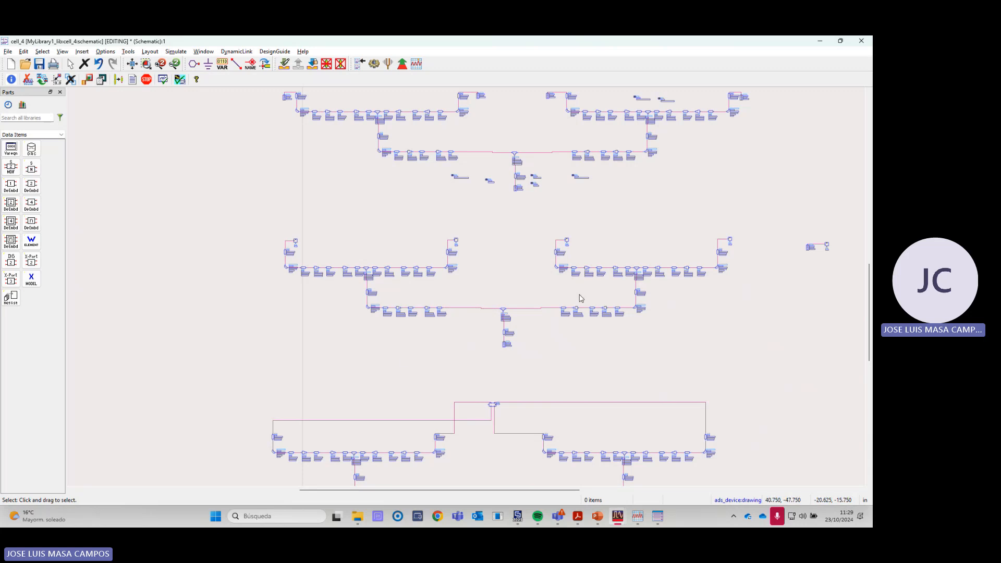
scroll(578, 299, down, 1)
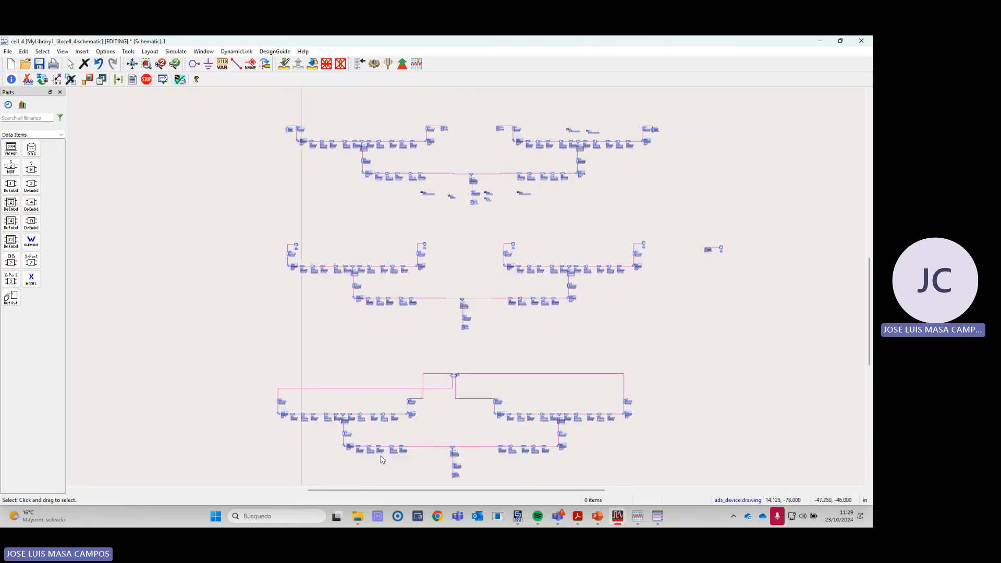
scroll(382, 459, up, 2)
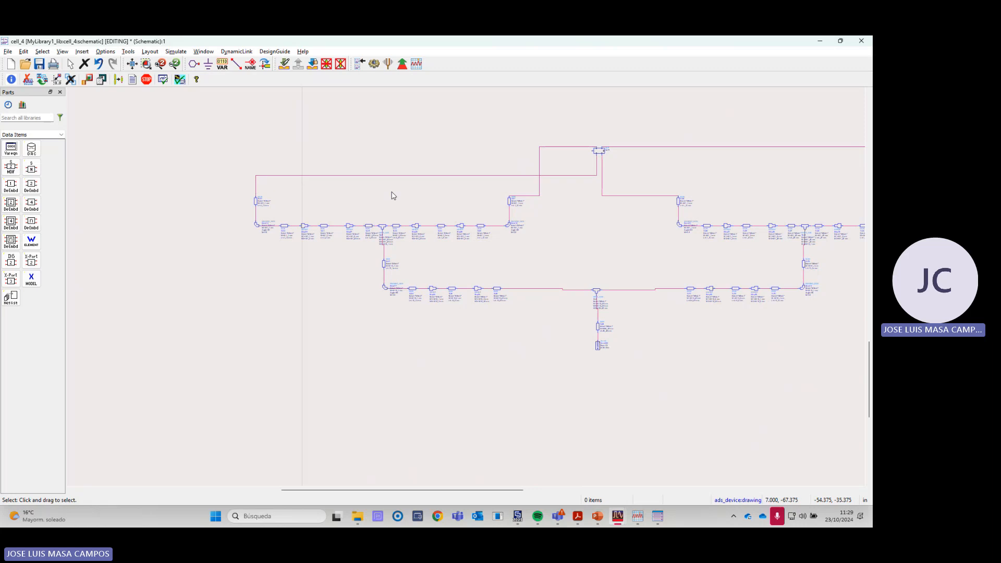
scroll(652, 196, down, 1)
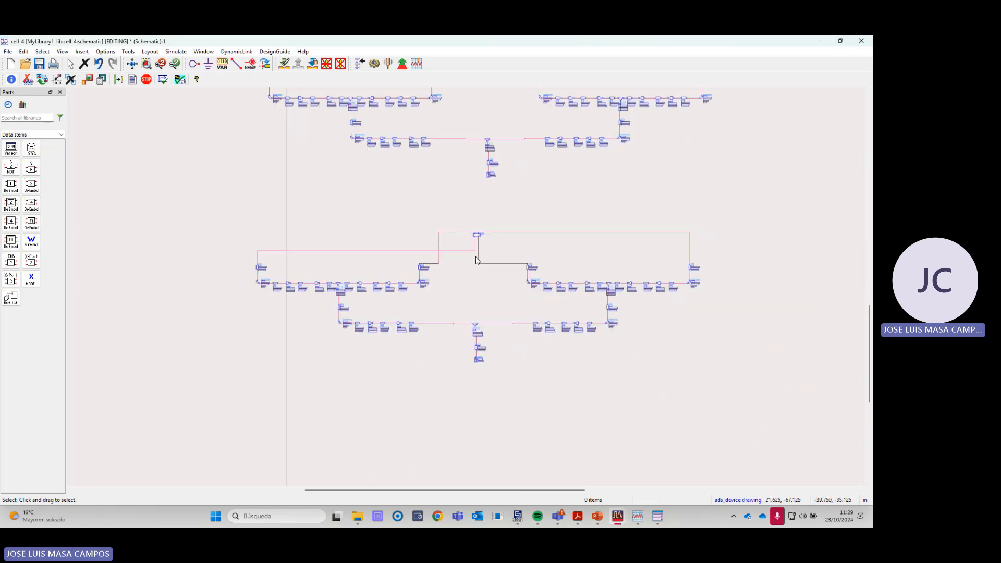
scroll(476, 261, up, 4)
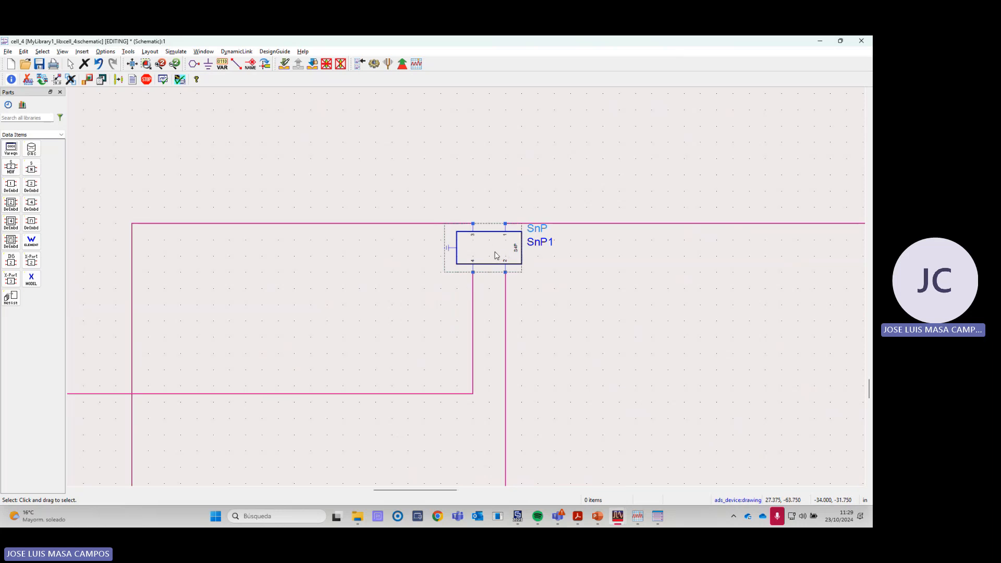
- Check the SnP1 block's Touchstone file and port settings without changing them, and examine its four pin connections
double_click(496, 255)
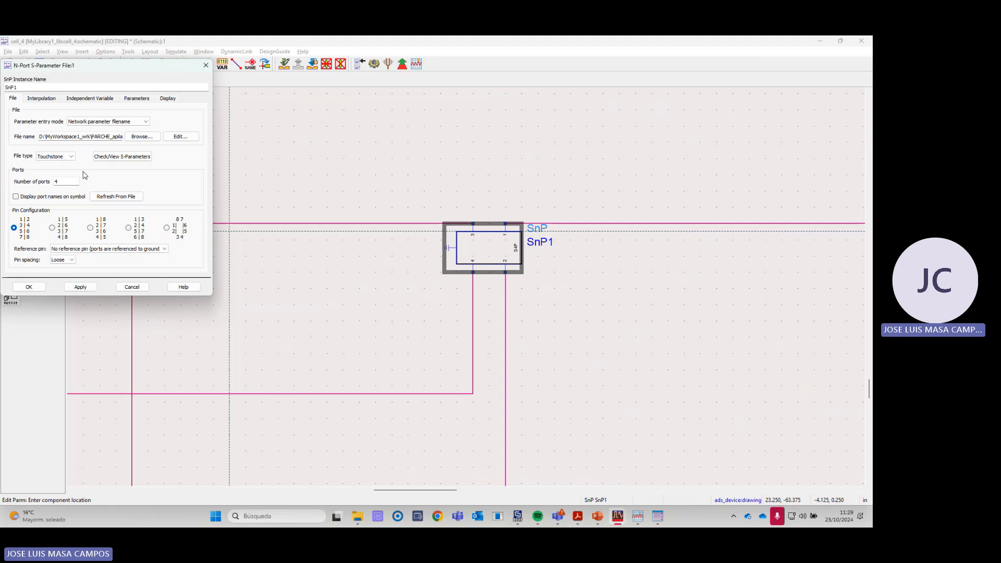
click(141, 136)
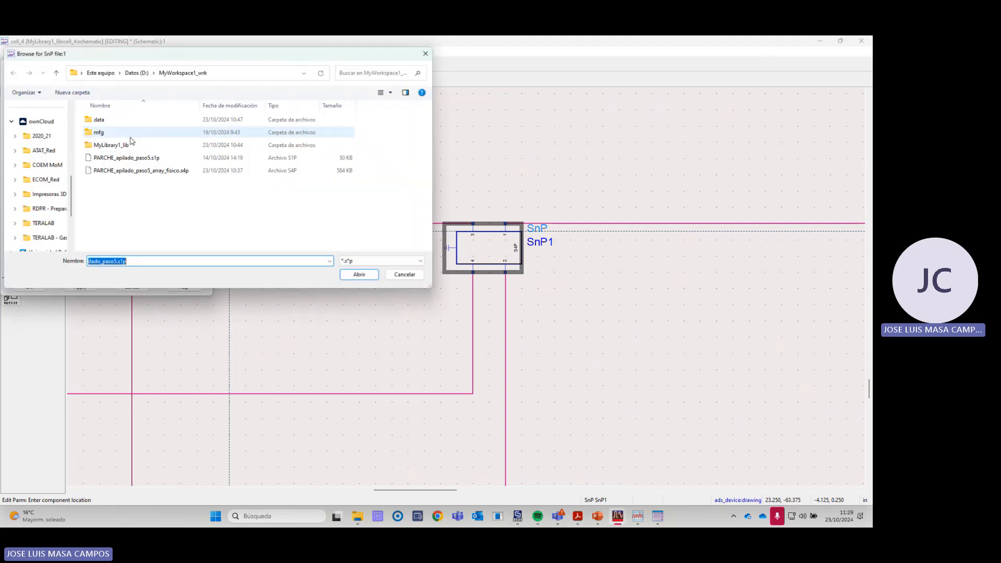
click(405, 275)
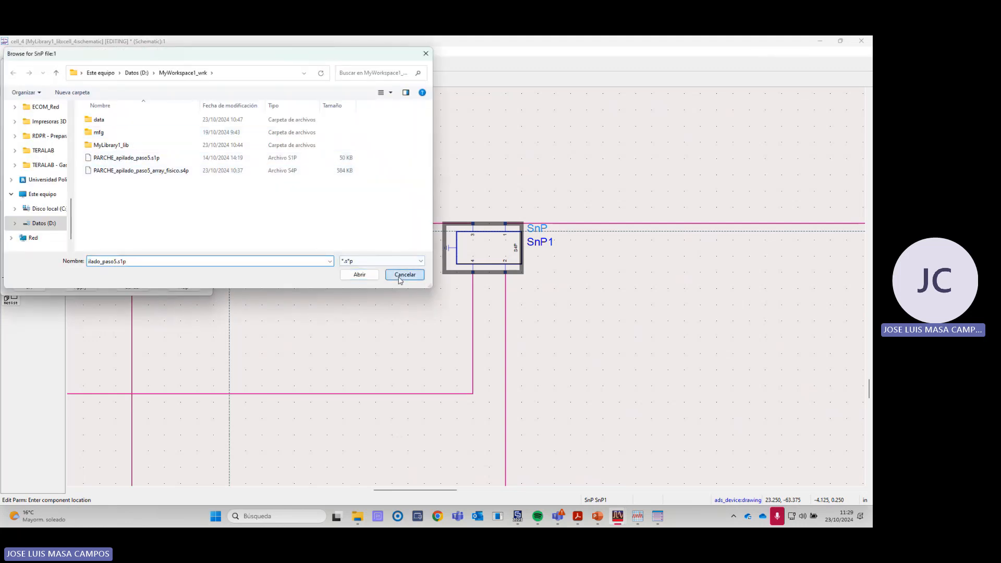
click(144, 291)
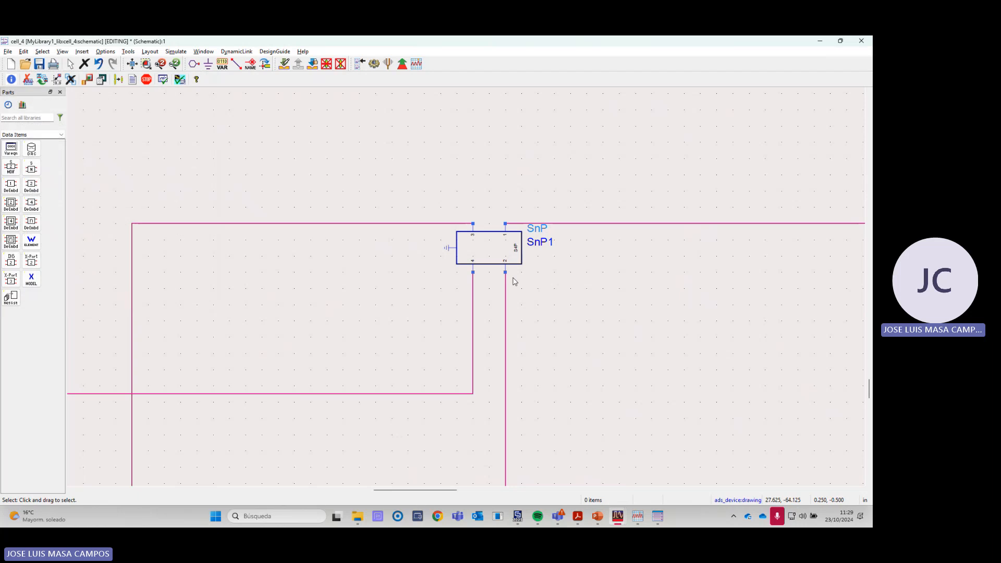
scroll(510, 264, up, 3)
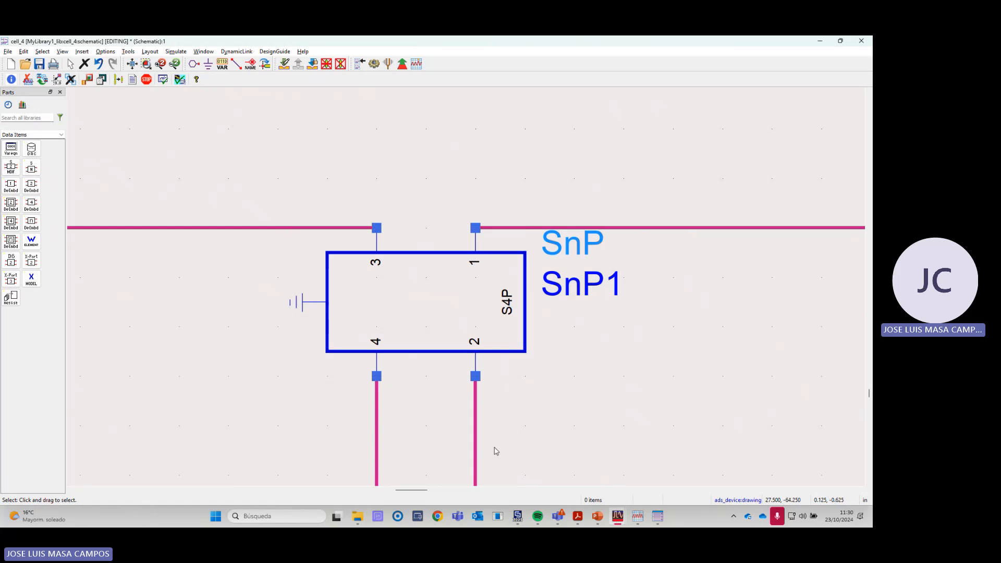
- Switch to CST Studio Suite and examine the port numbering on the 3D model of project PARCHE_apilado_paso5_array_fisico
click(517, 516)
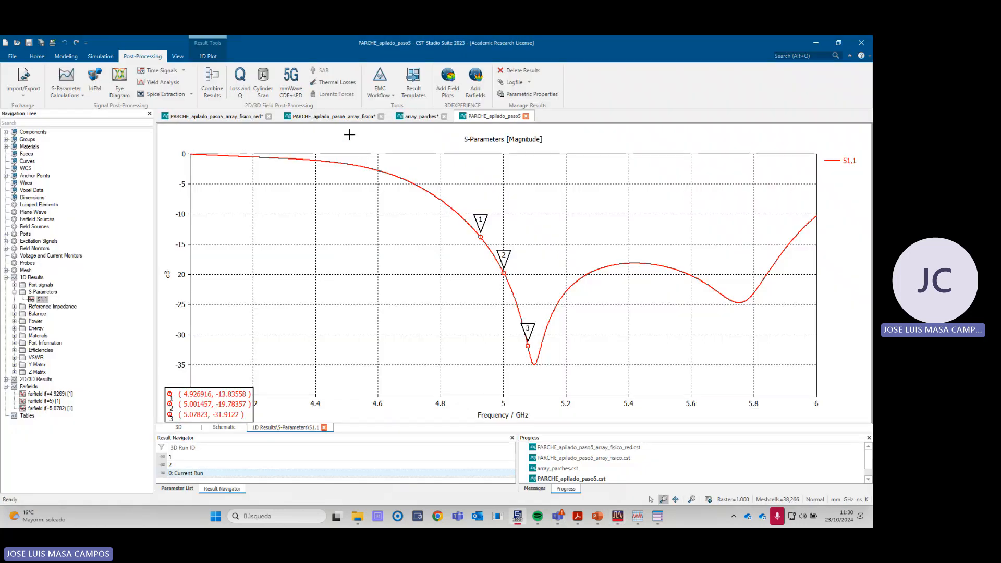
click(334, 116)
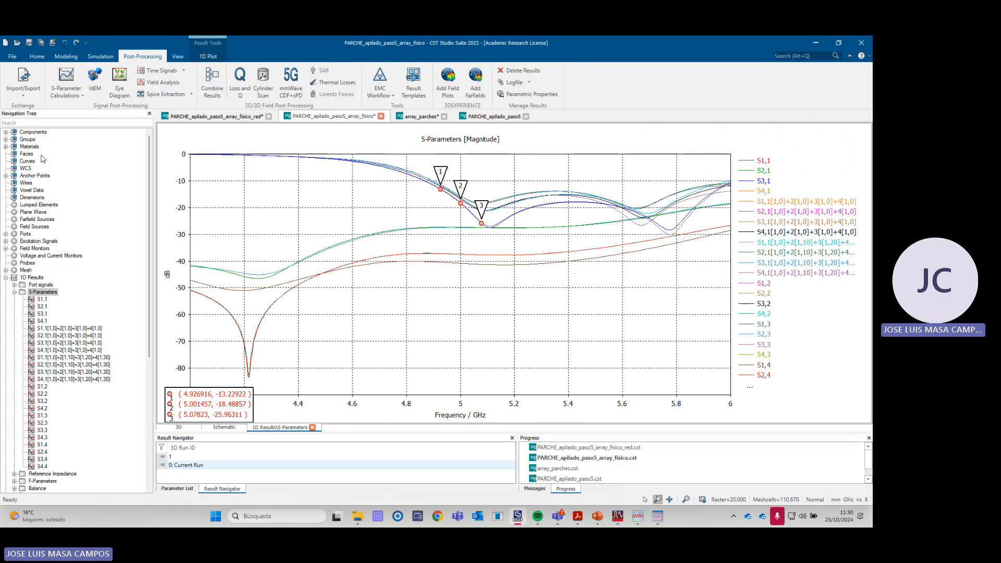
click(34, 135)
scroll(517, 380, down, 2)
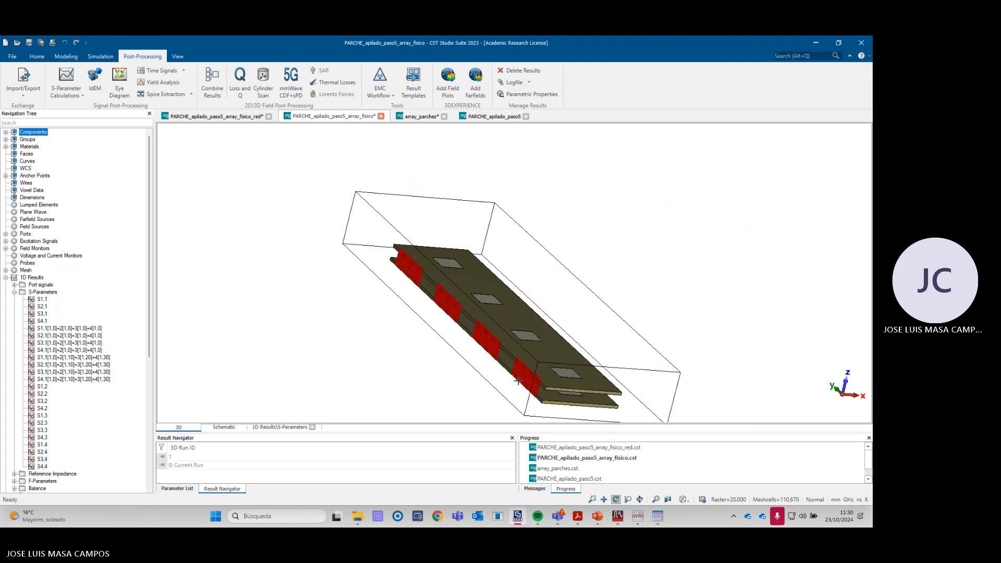
scroll(519, 382, up, 4)
scroll(561, 370, up, 2)
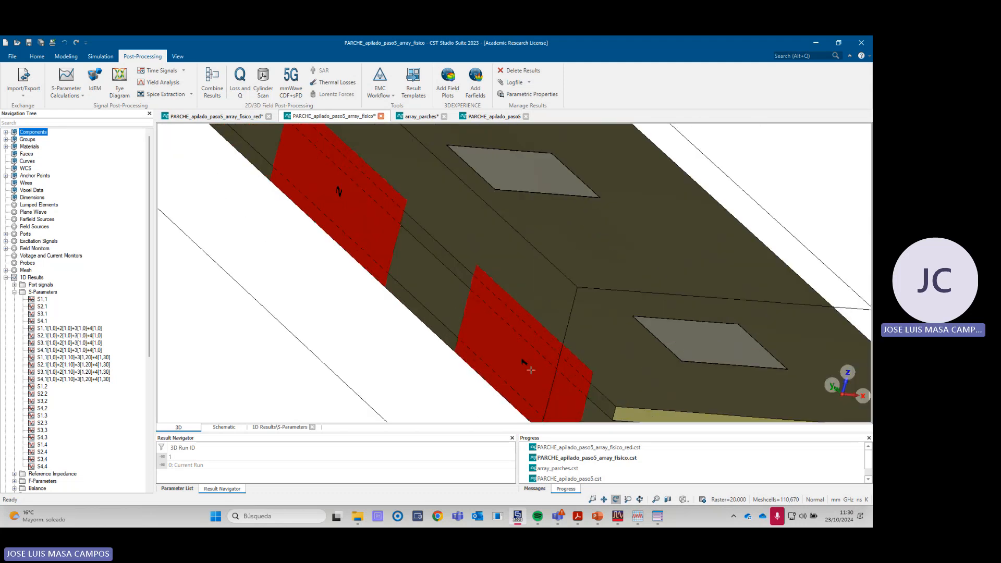
scroll(530, 369, down, 5)
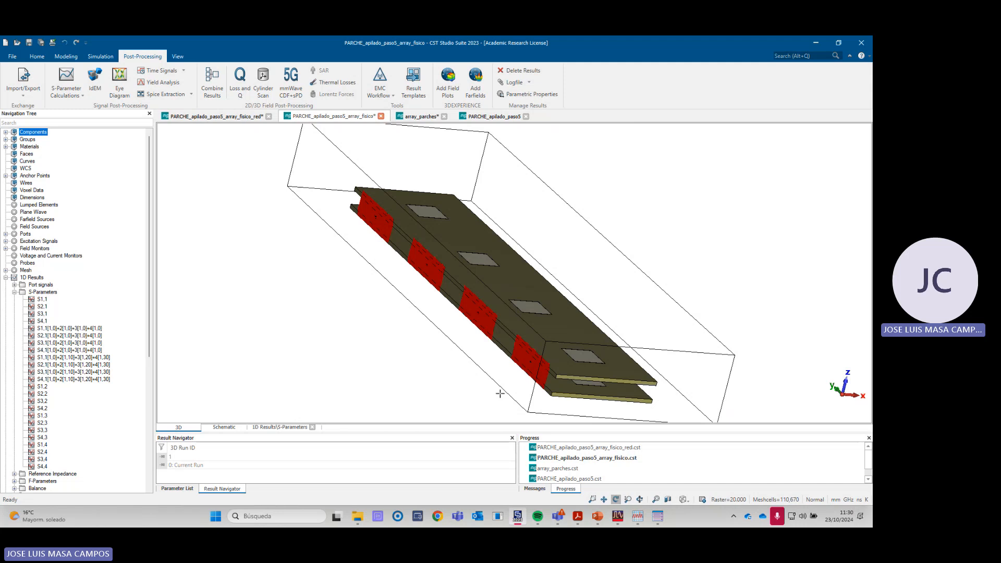
- Return to the ADS schematic and trace the wires from SnP1's four pins to the output lines of the lower feeding network
key(alt+Tab)
scroll(475, 298, down, 3)
scroll(475, 298, up, 2)
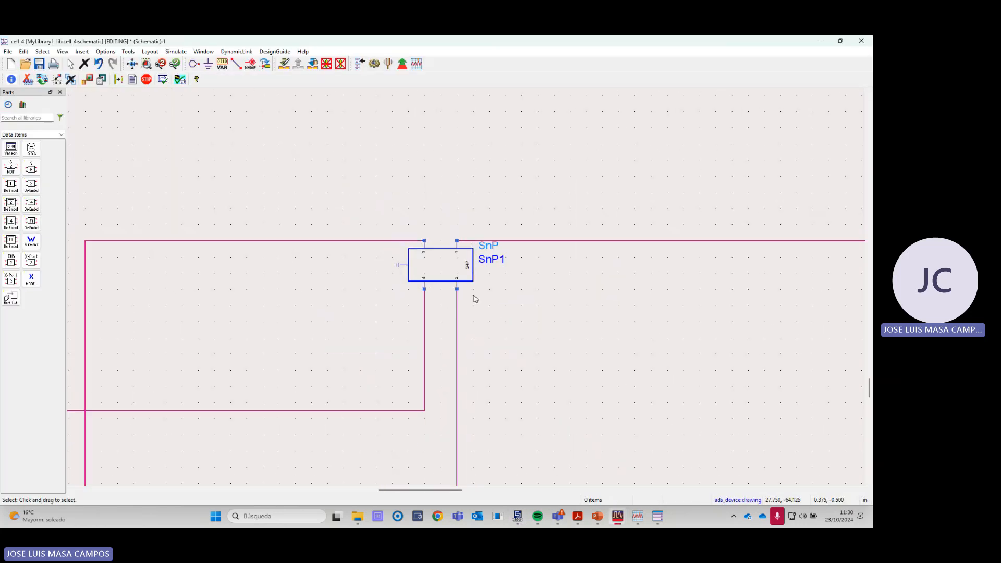
scroll(474, 298, down, 2)
scroll(474, 289, down, 2)
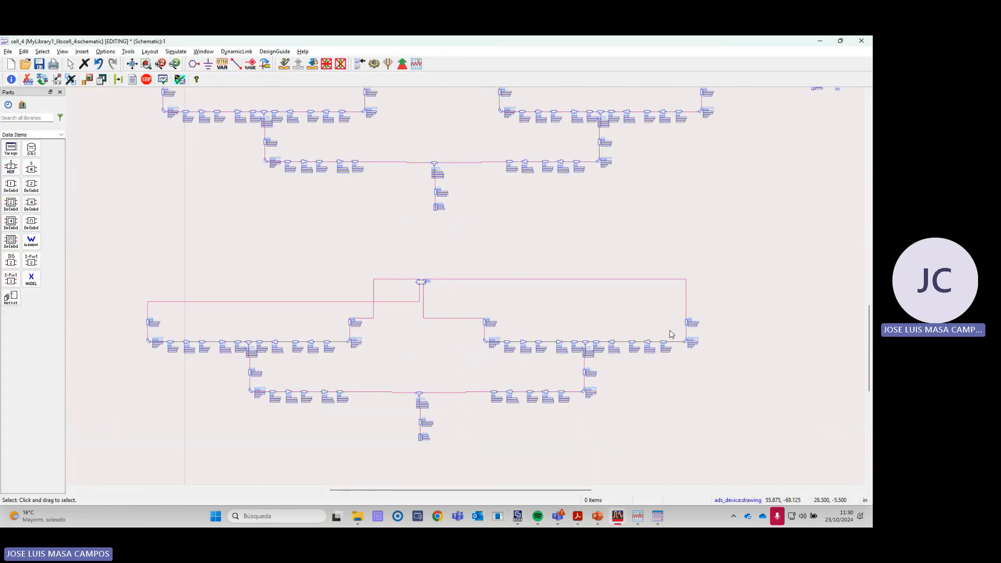
scroll(460, 291, up, 5)
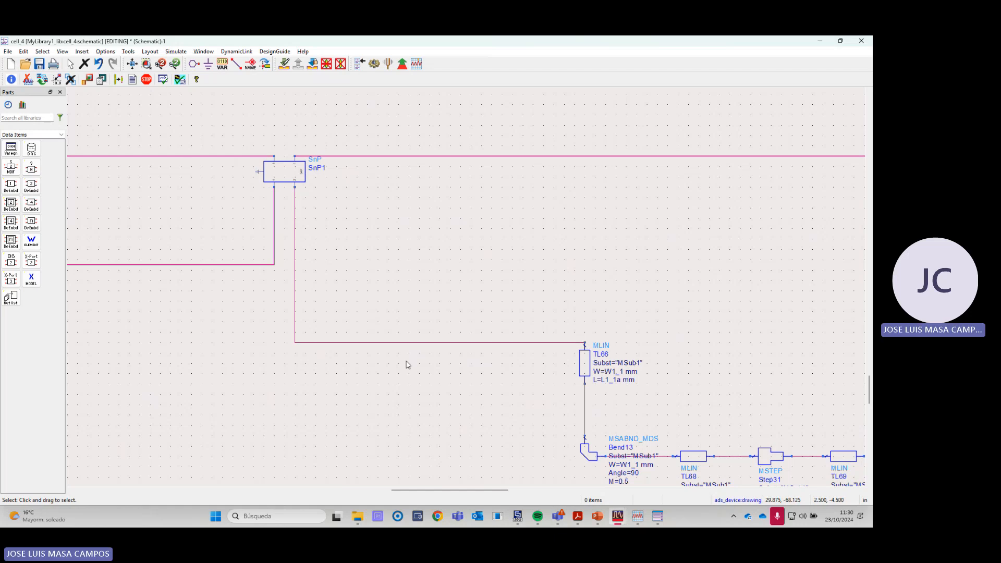
scroll(375, 229, down, 2)
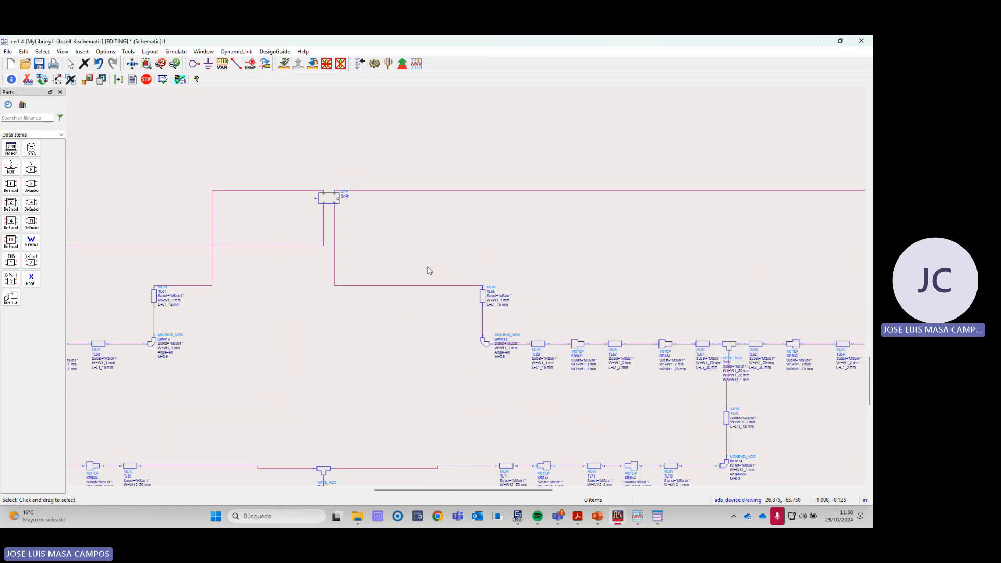
scroll(443, 277, up, 5)
scroll(554, 180, down, 6)
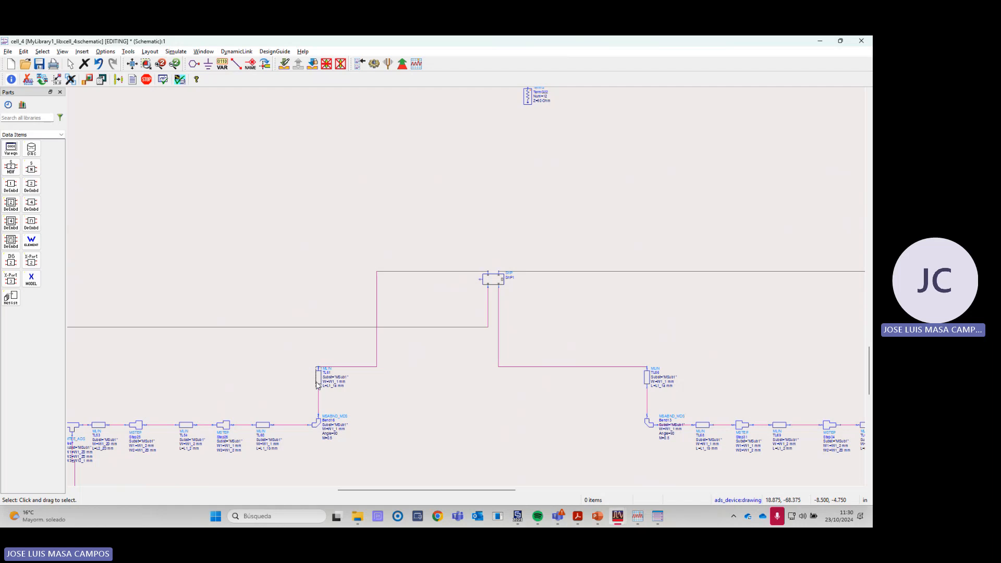
scroll(446, 324, up, 3)
scroll(447, 328, down, 3)
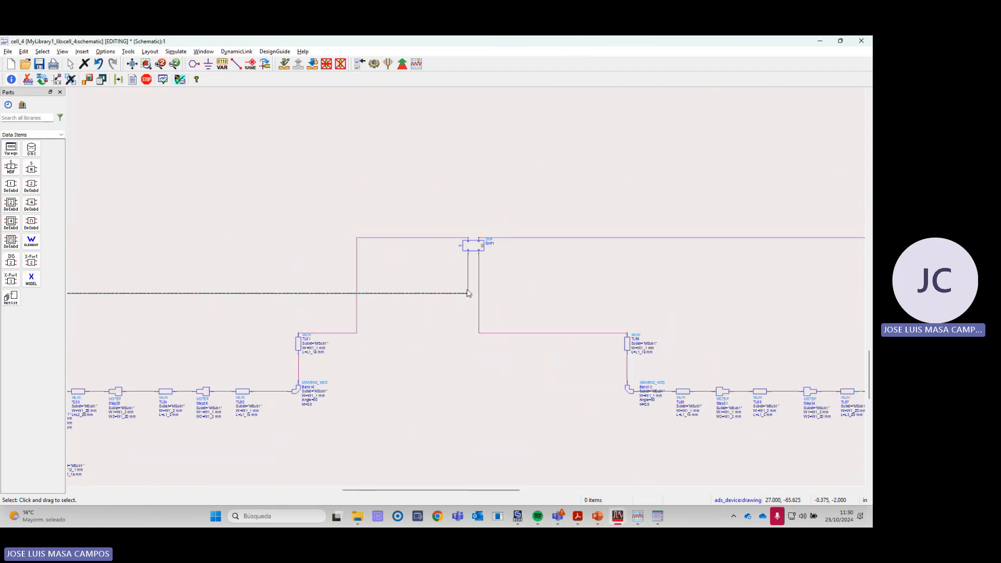
scroll(467, 293, down, 3)
scroll(354, 293, up, 1)
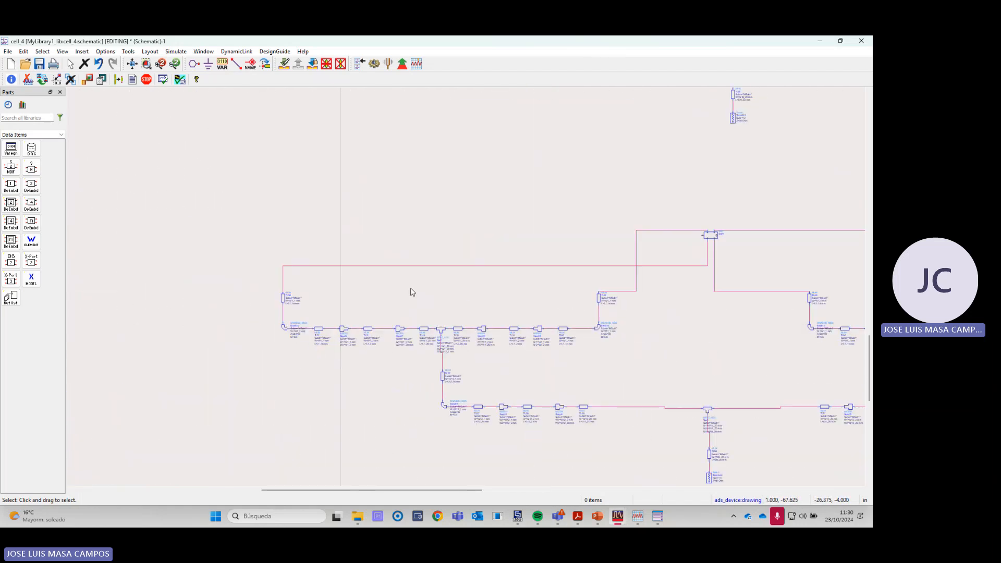
- Examine how the single SnP1 block loads the whole lower feeding network, alongside the network above with individual patch loads
scroll(412, 292, down, 5)
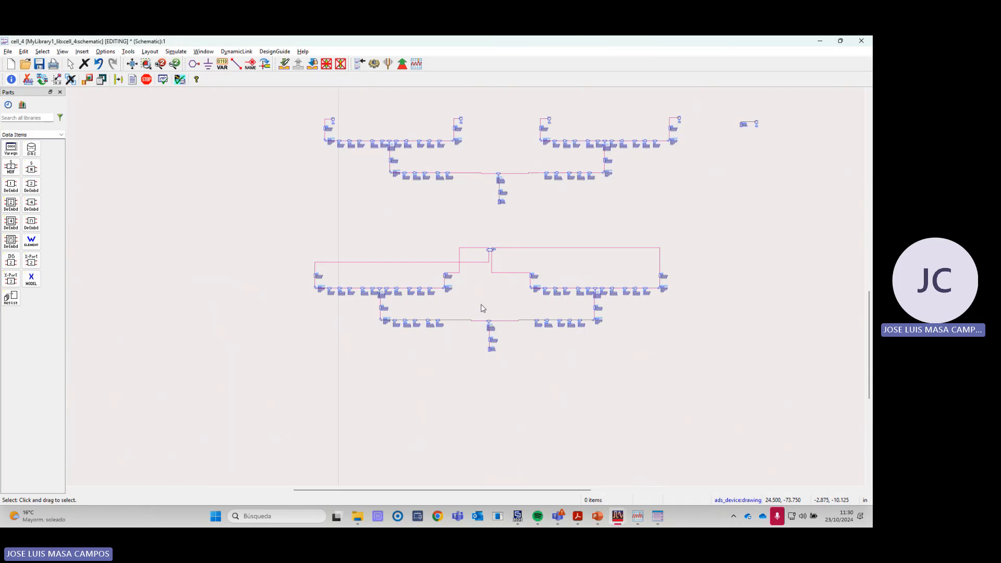
scroll(487, 258, up, 3)
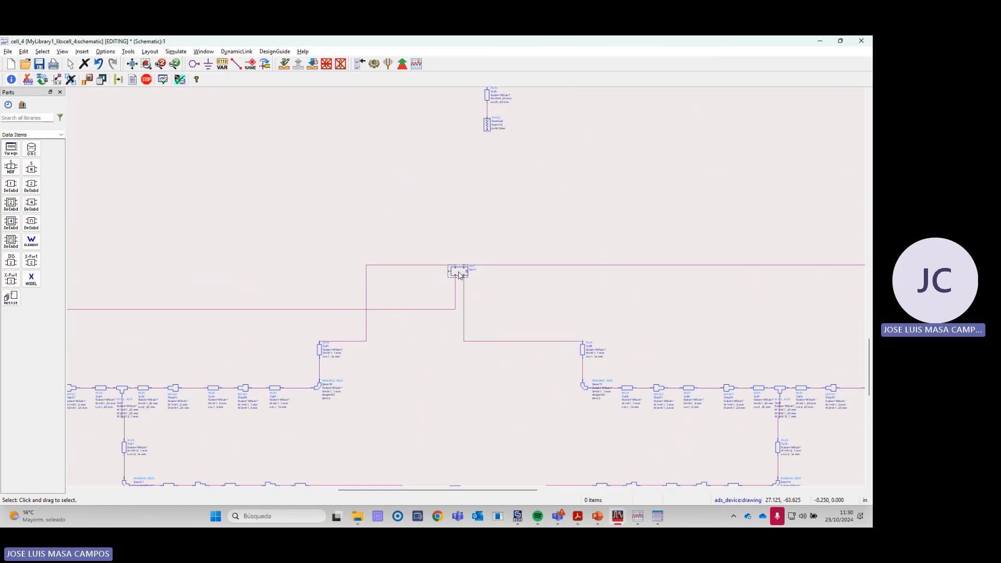
scroll(460, 277, down, 1)
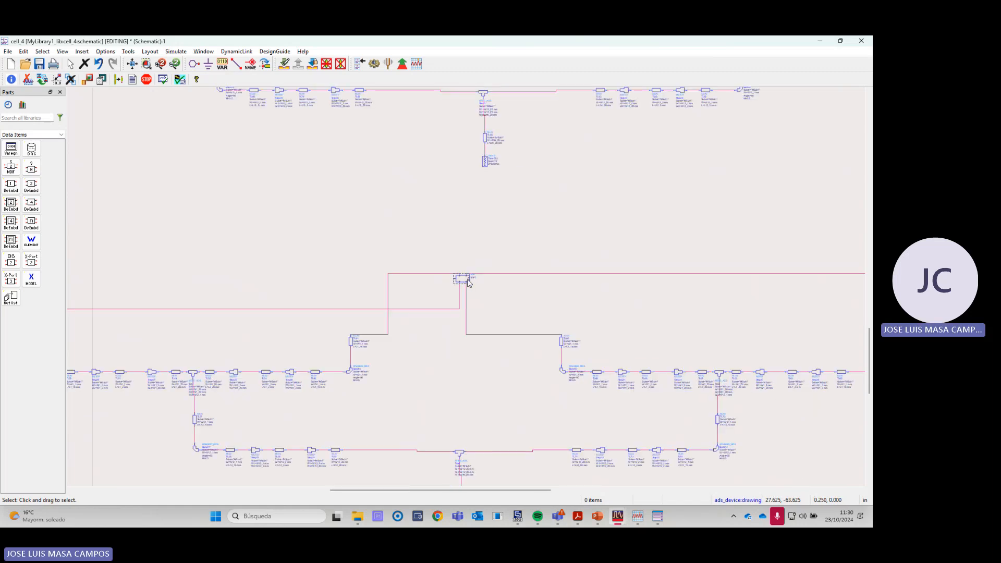
scroll(467, 283, down, 1)
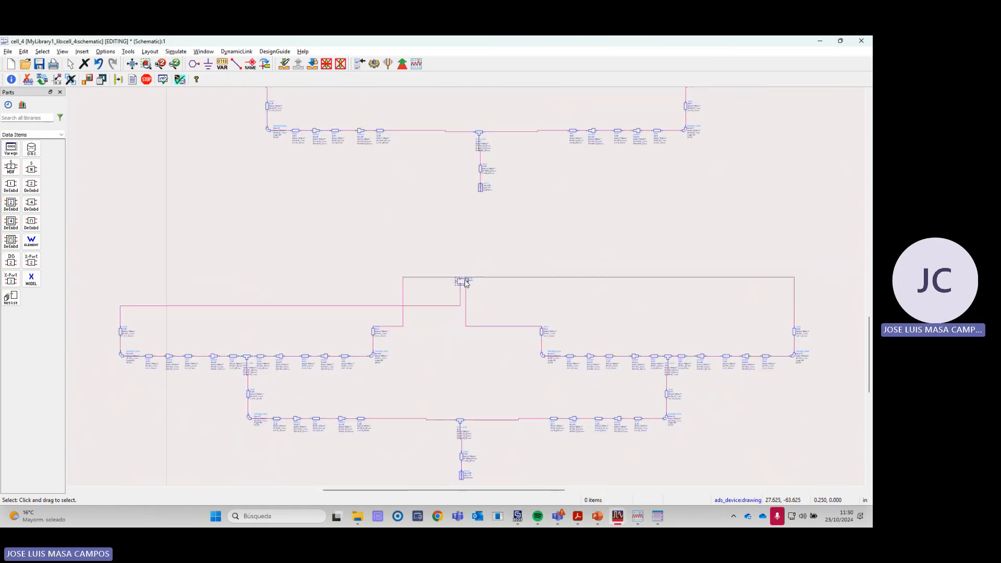
scroll(468, 283, down, 1)
scroll(467, 287, down, 1)
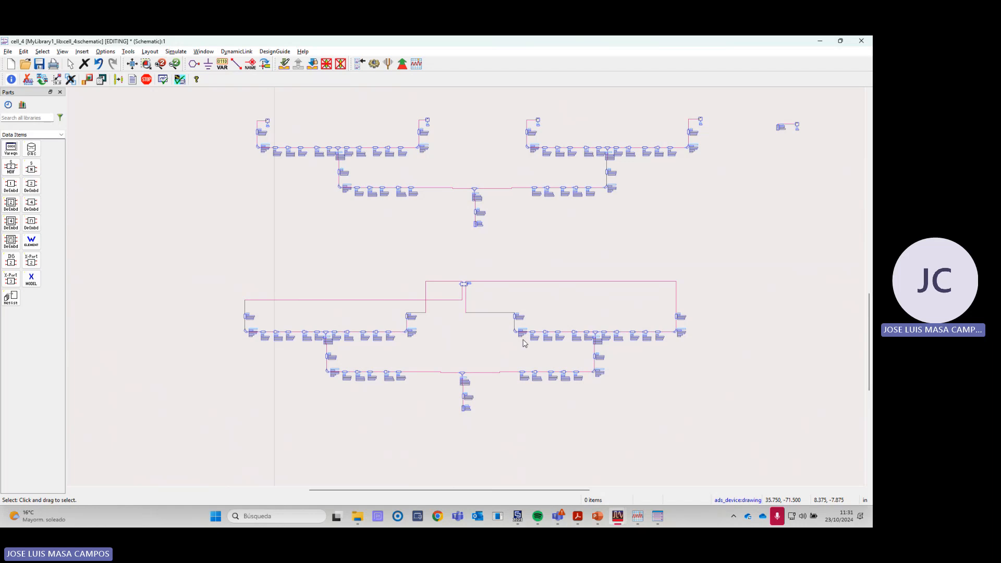
- Switch to CST Studio Suite and display the 3D model of project PARCHE_apilado_paso5_array_fisico_red
key(alt+Tab)
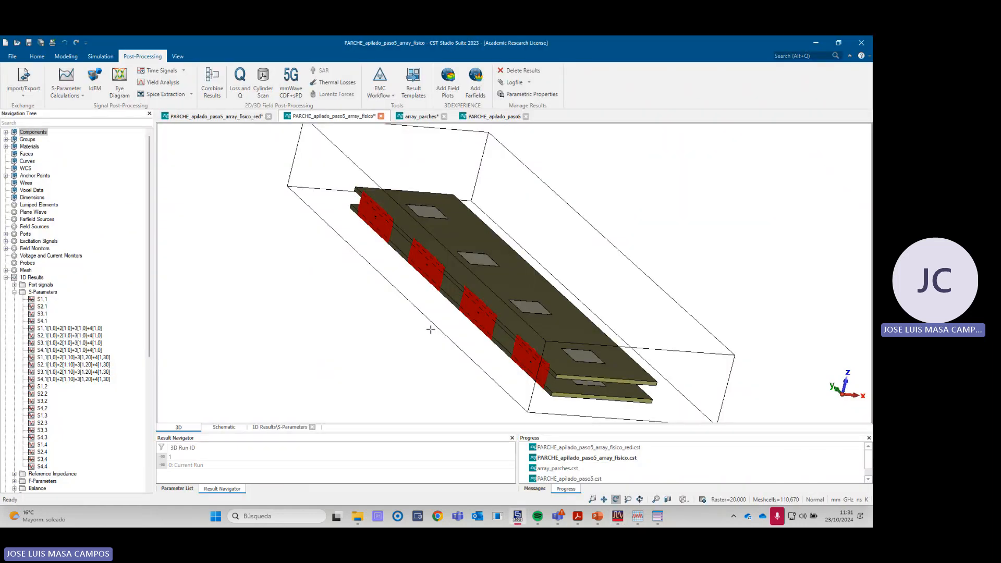
click(241, 116)
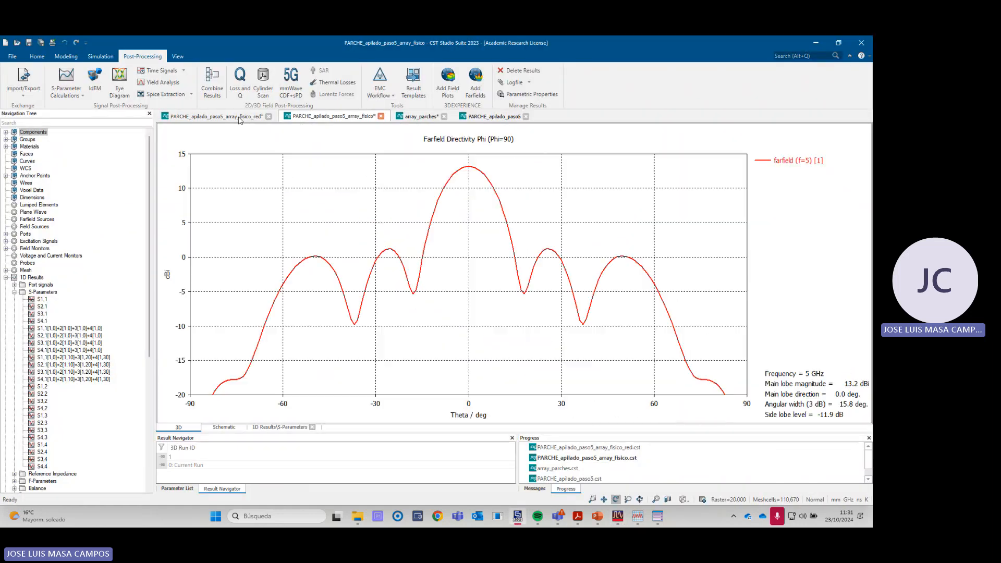
click(39, 131)
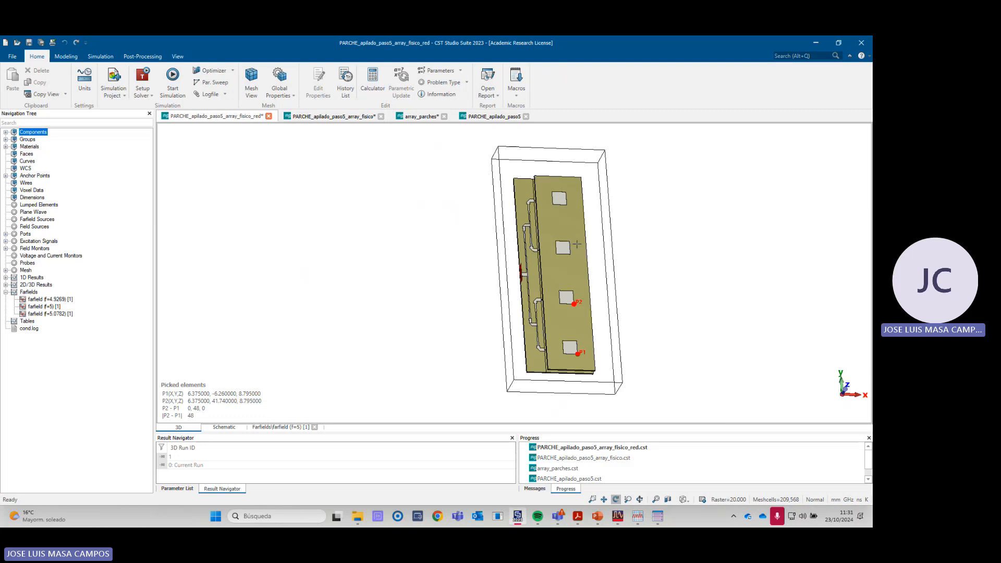
- Return to the ADS schematic and check the port number and impedance of the termination feeding the isolated single-patch SnP2 block
key(alt+Tab)
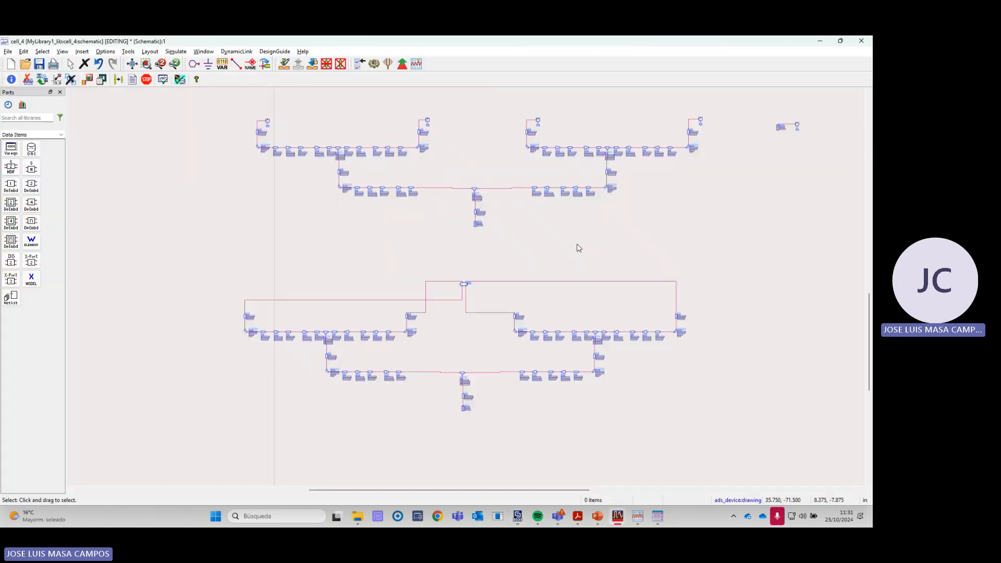
scroll(514, 275, down, 2)
scroll(554, 268, up, 6)
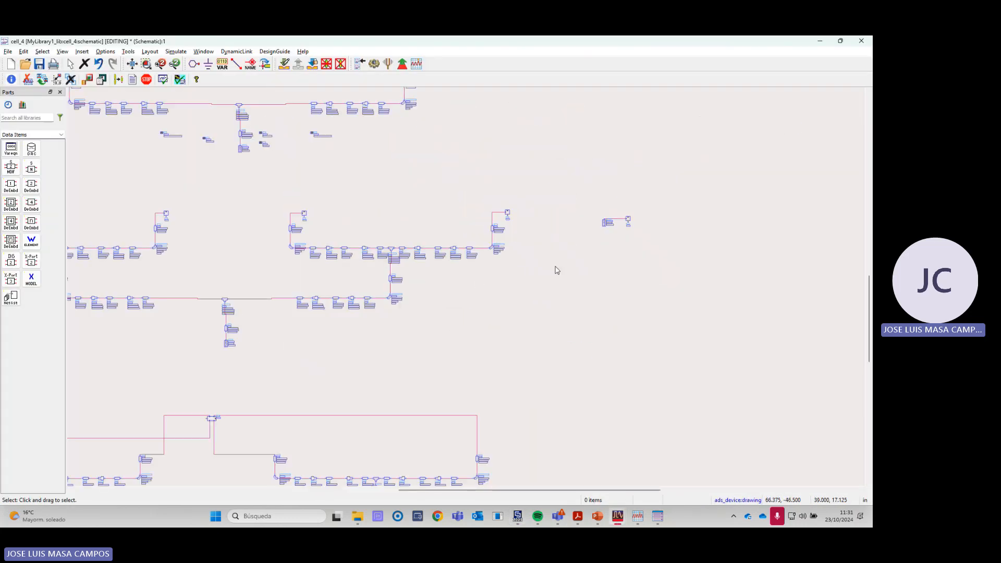
scroll(574, 224, up, 3)
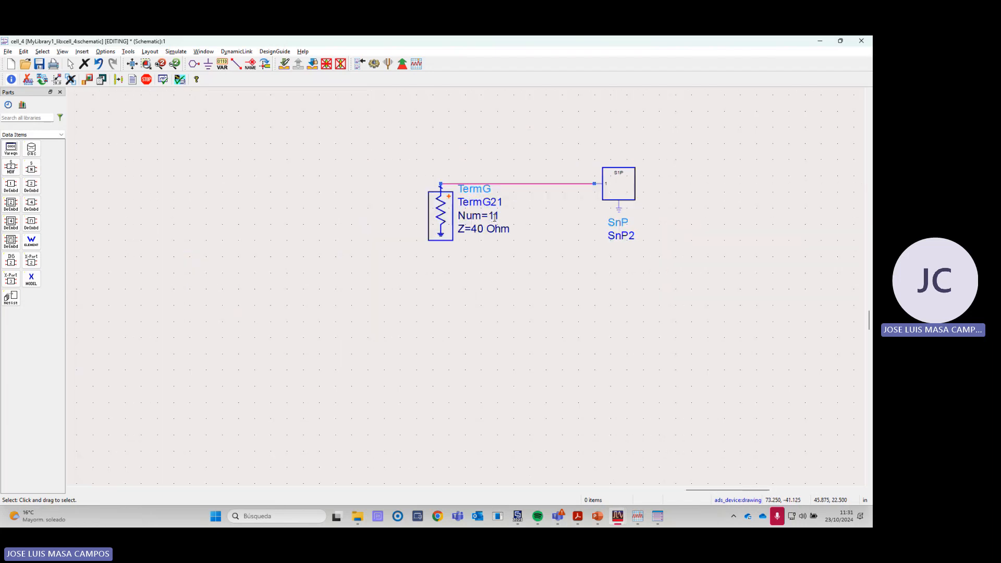
scroll(460, 297, down, 5)
- Check the port number and impedance of the input terminations on the two patch-loaded feeding networks
scroll(549, 293, up, 6)
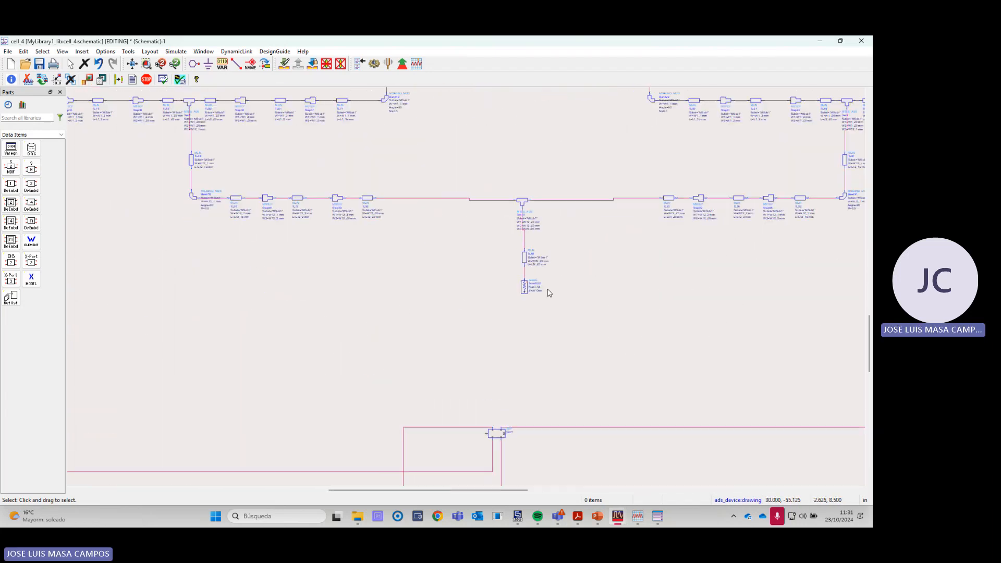
scroll(549, 293, up, 5)
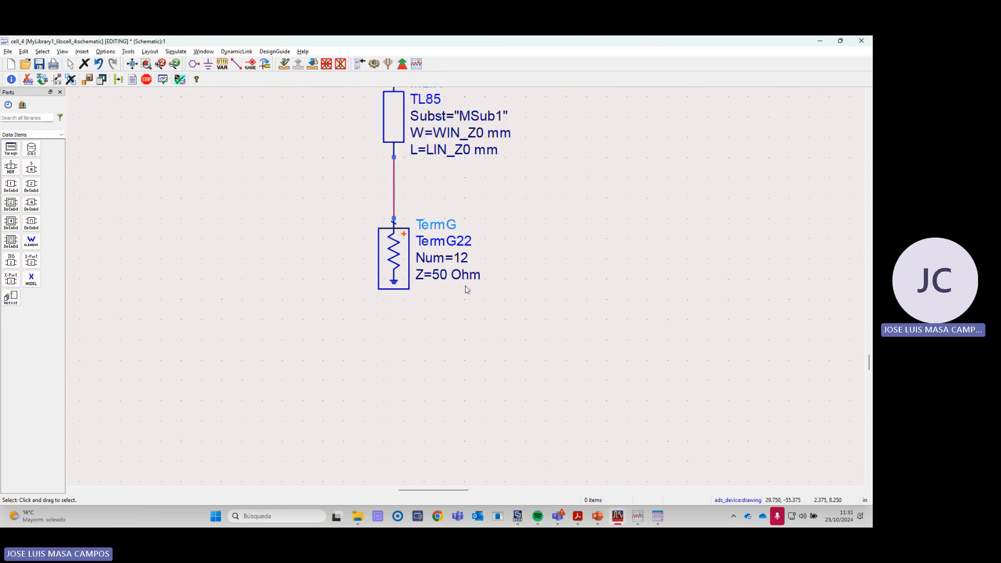
scroll(461, 263, down, 5)
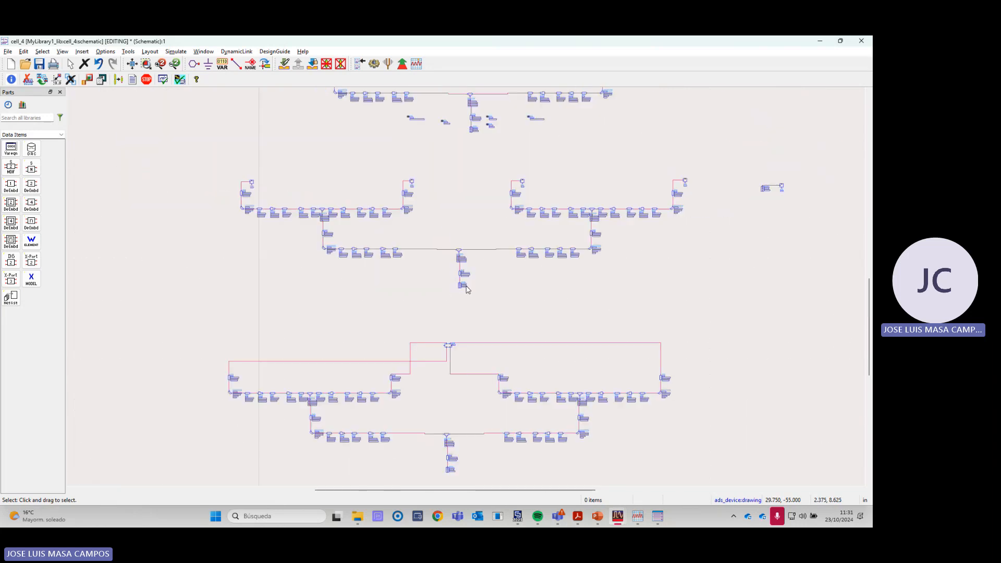
scroll(461, 455, up, 6)
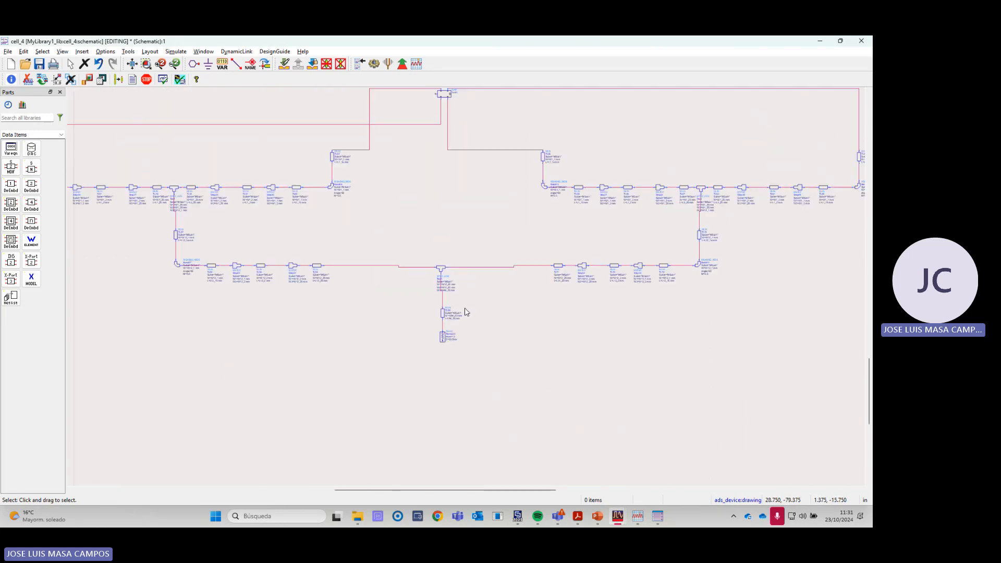
scroll(455, 319, up, 3)
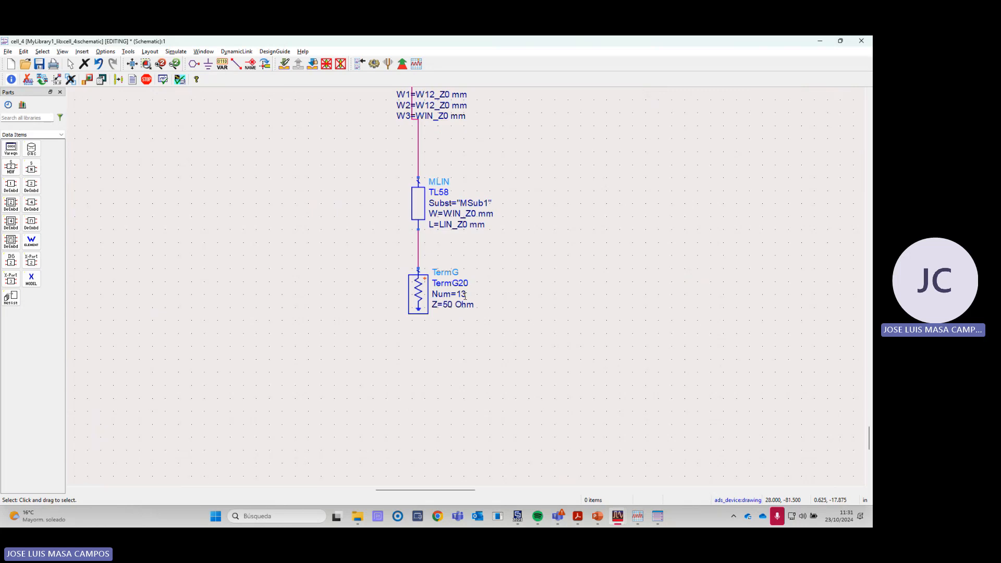
scroll(462, 293, down, 6)
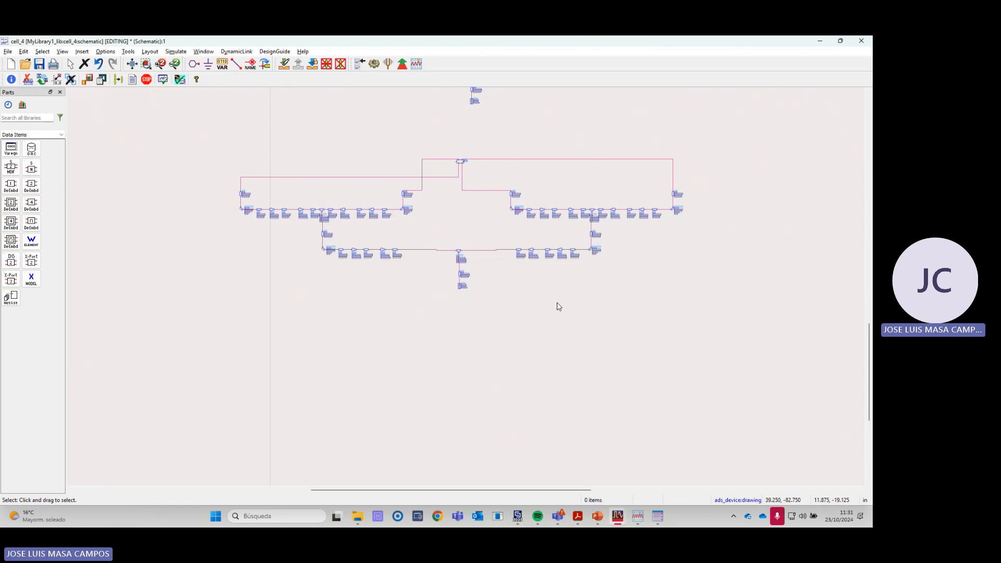
- Bring up the cell_4 data display and examine the rectangular dB(S(10,10)) plot
click(638, 517)
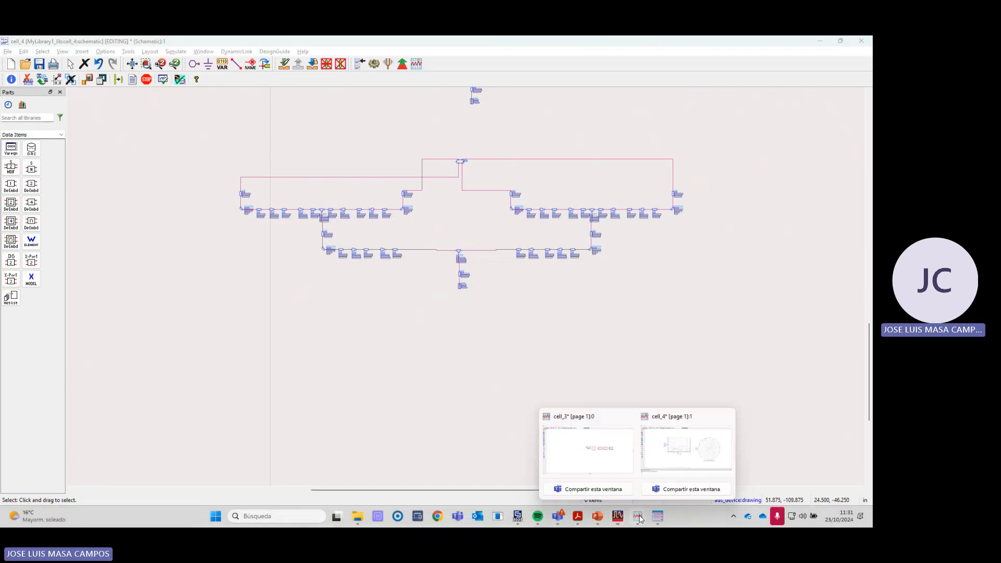
click(647, 472)
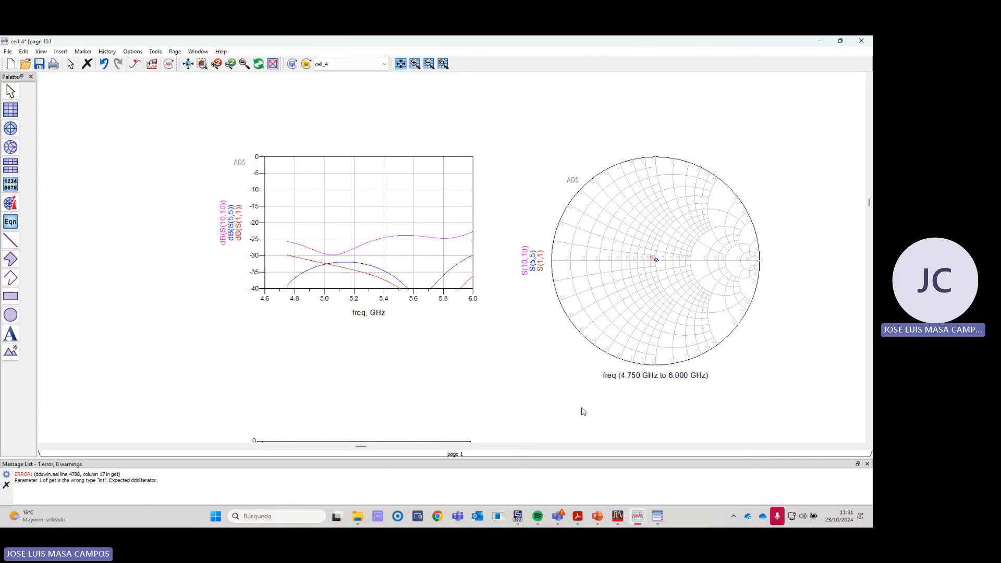
scroll(751, 245, down, 3)
scroll(382, 314, down, 2)
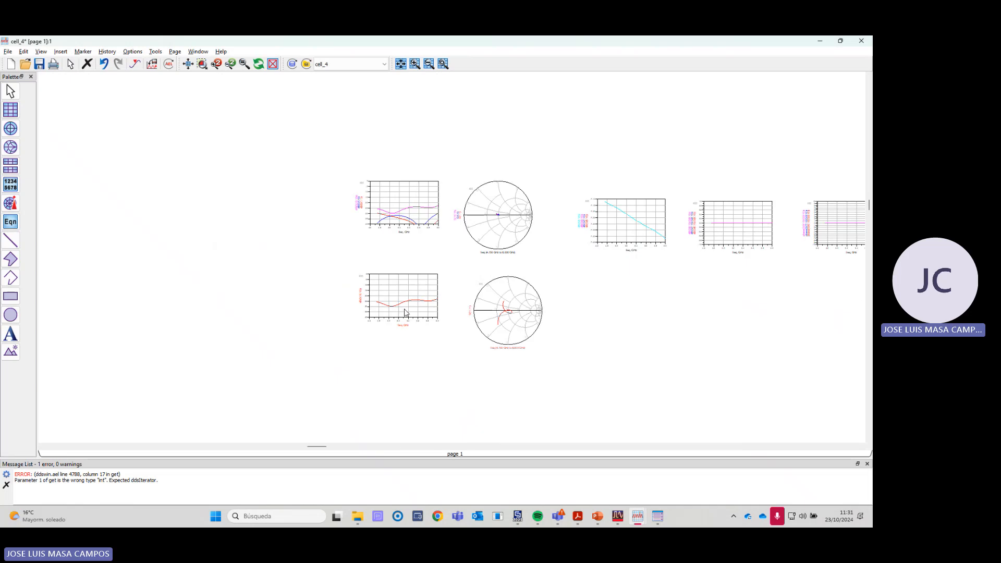
scroll(441, 272, up, 5)
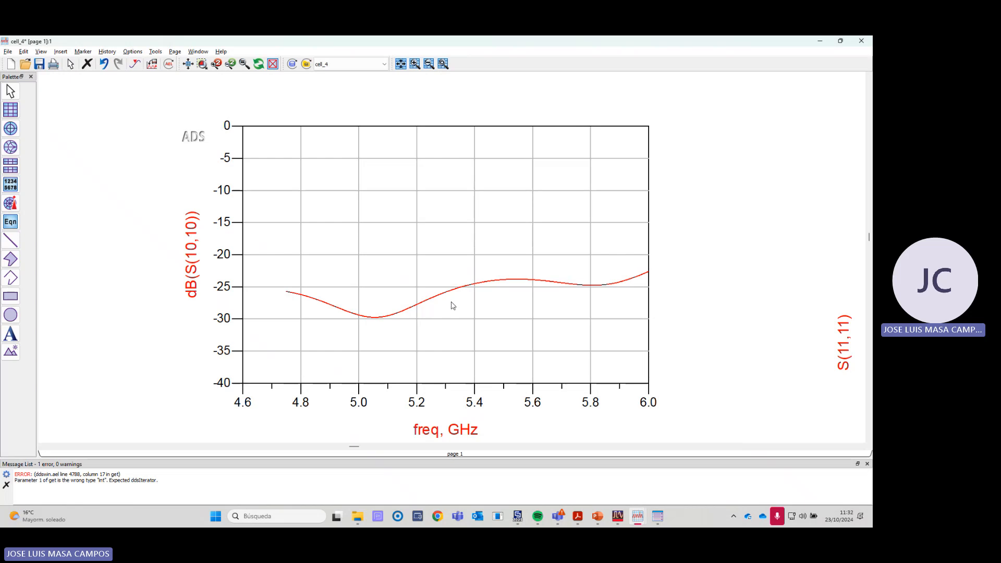
- Return to the schematic and inspect the input and output terminations of the feeding network that has no SnP blocks
key(alt+Tab)
scroll(453, 284, down, 6)
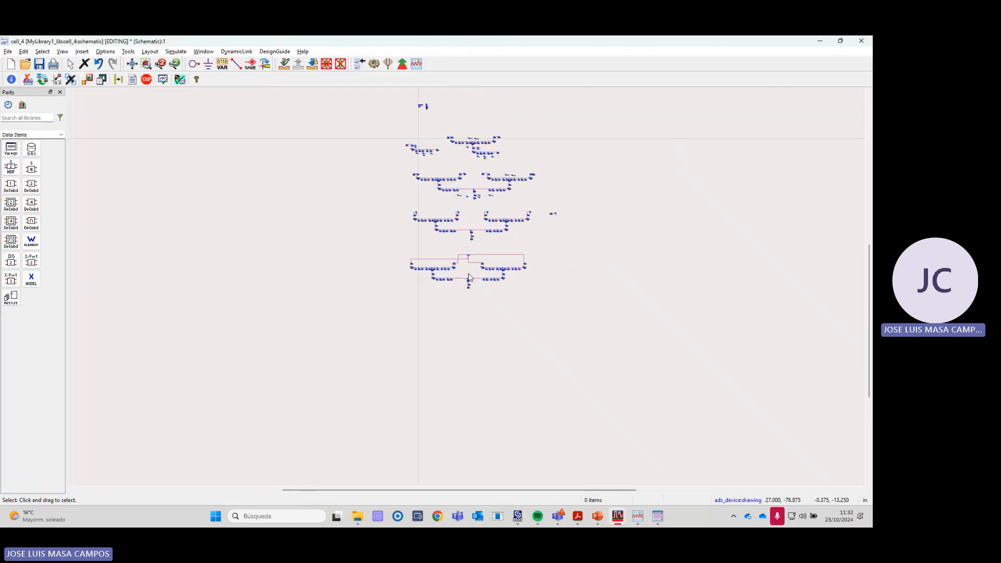
scroll(464, 276, up, 5)
scroll(464, 325, up, 5)
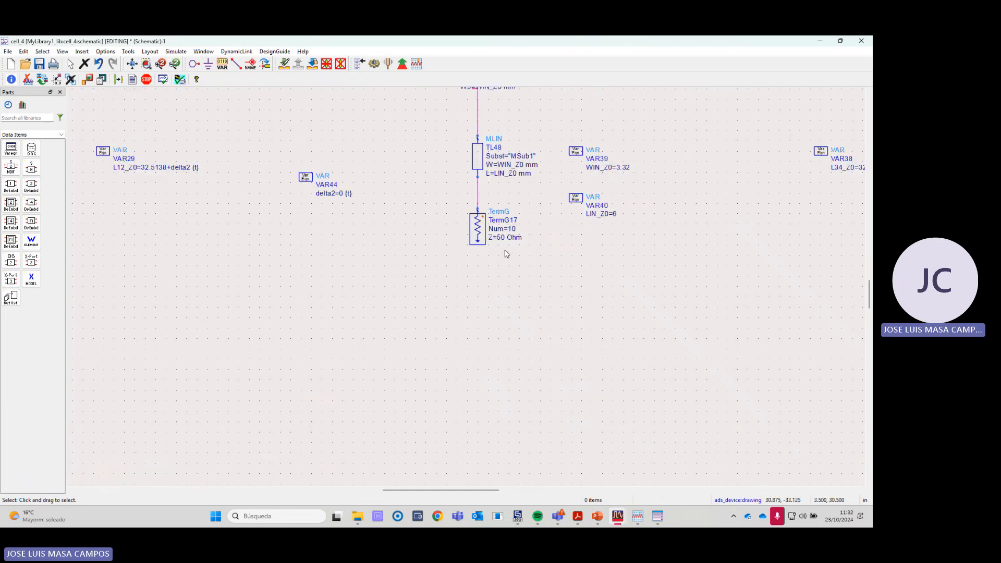
scroll(478, 253, down, 5)
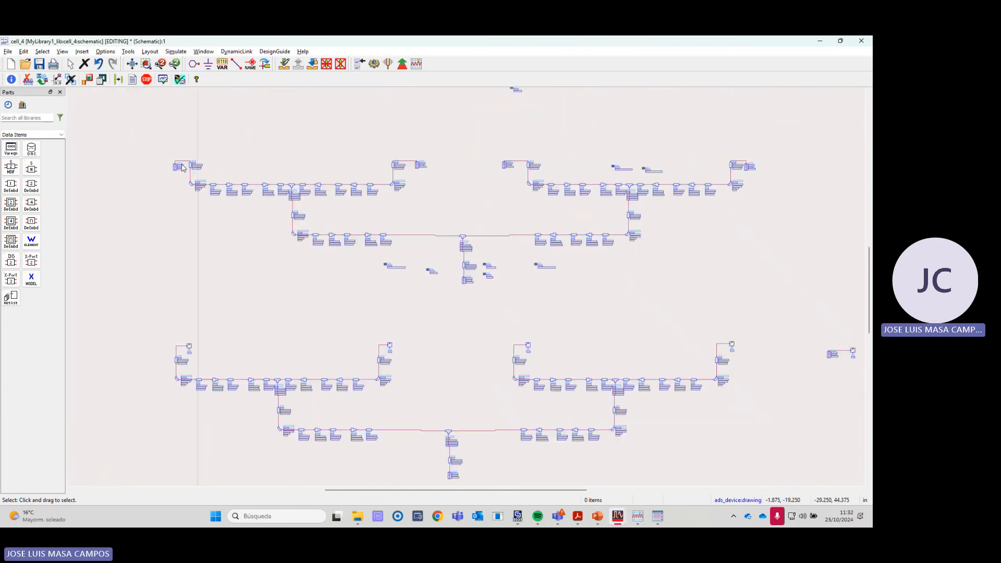
scroll(451, 293, up, 5)
scroll(452, 293, up, 3)
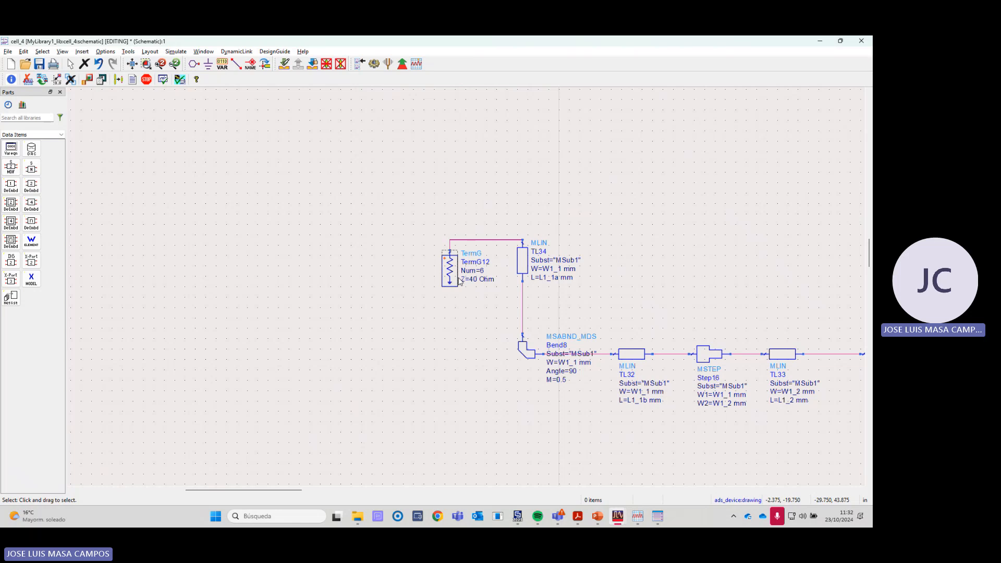
scroll(632, 289, down, 3)
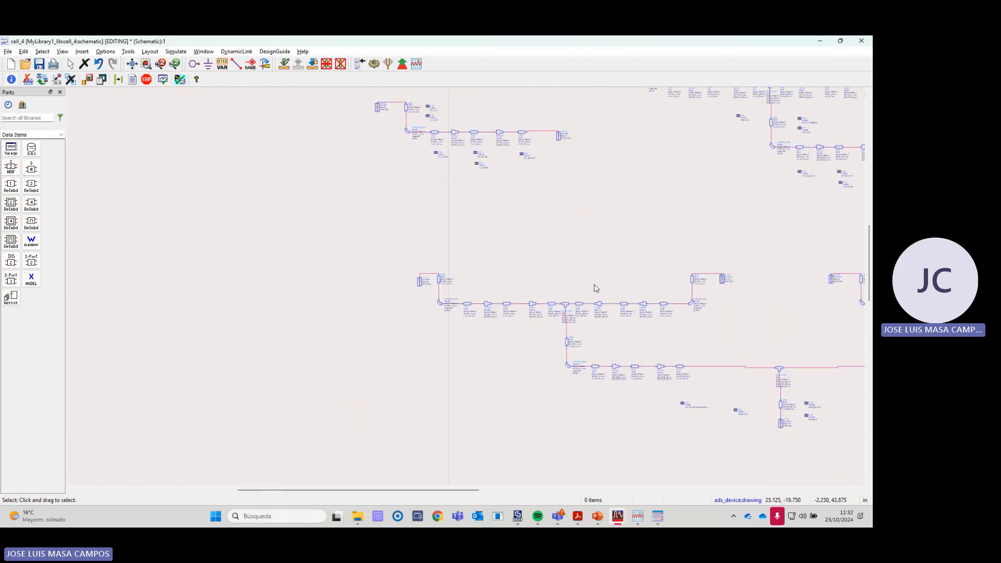
scroll(596, 288, up, 2)
scroll(530, 290, down, 2)
- Glance back at the dB(S(10,10)) plot, and locate the schematic's isolated termination and SnP2 pair to identify its port number
key(alt+Tab)
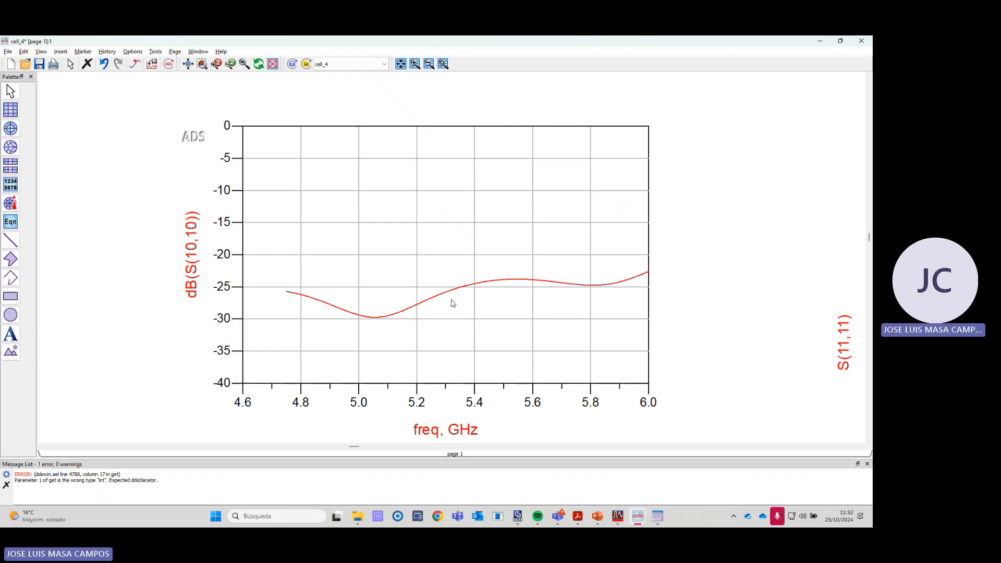
key(alt+Tab)
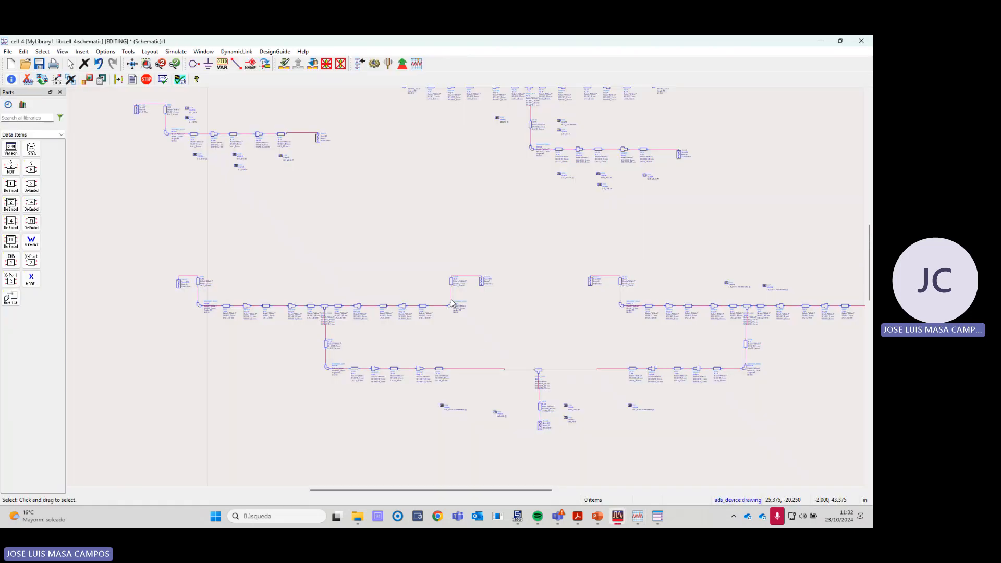
scroll(471, 303, down, 3)
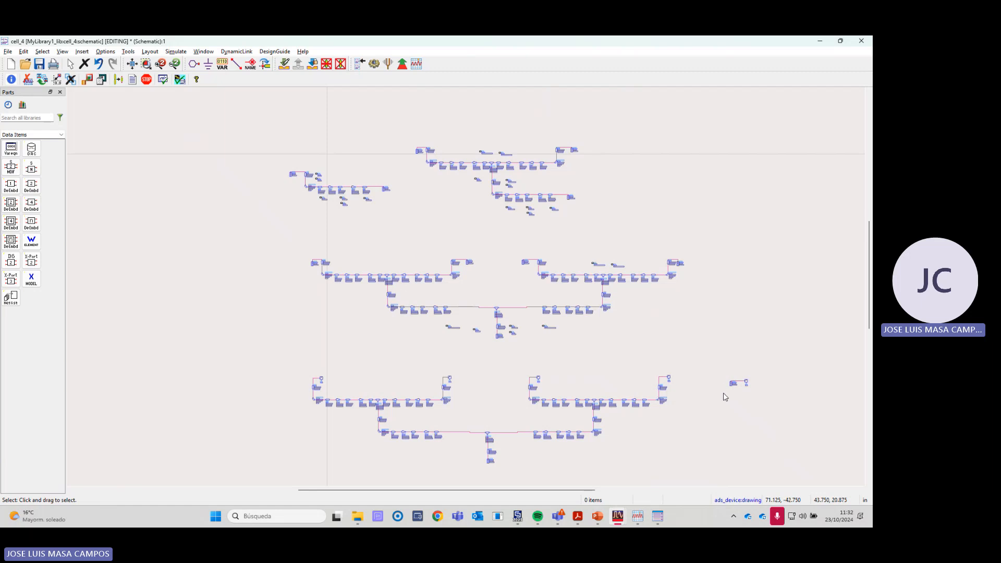
scroll(699, 385, up, 3)
scroll(480, 296, up, 2)
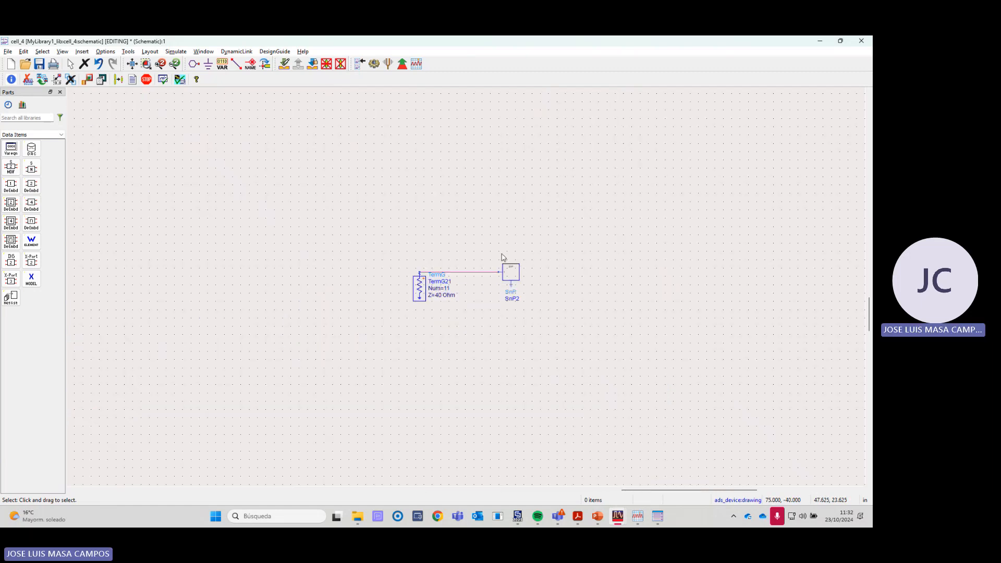
- Add S(11,11) in dB from the cell_4 dataset as a second trace on the dB(S(10,10)) plot
key(alt+Tab)
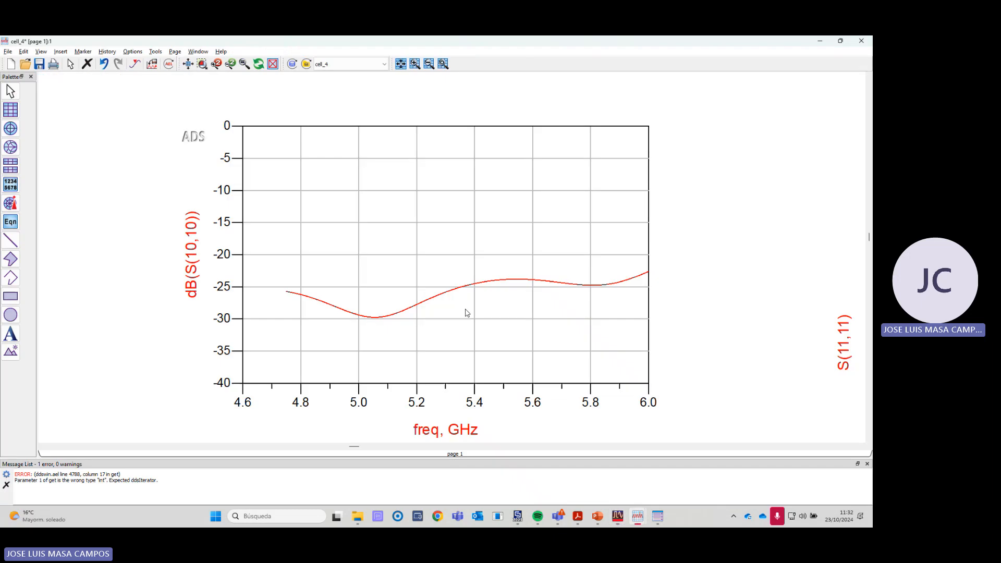
double_click(465, 334)
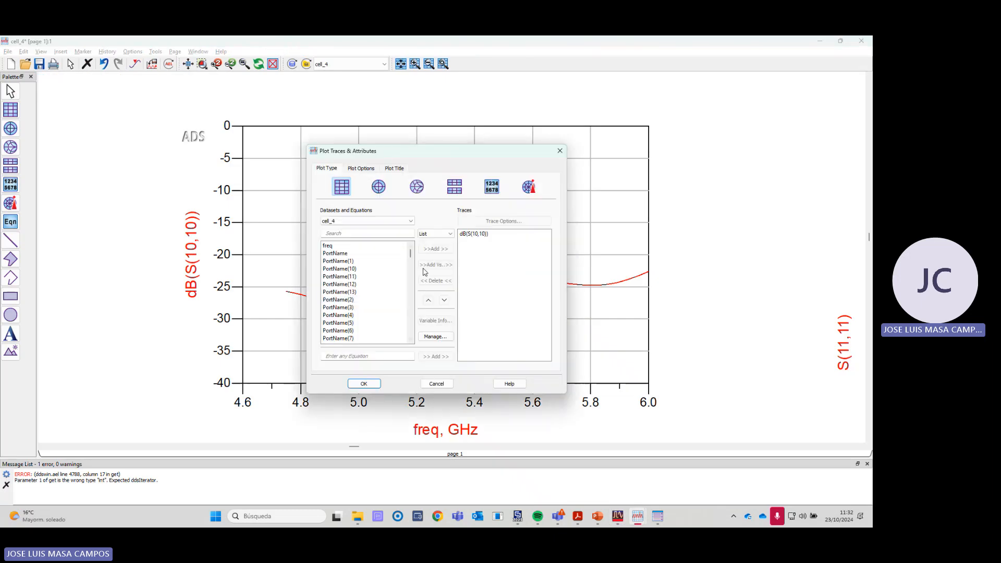
click(354, 233)
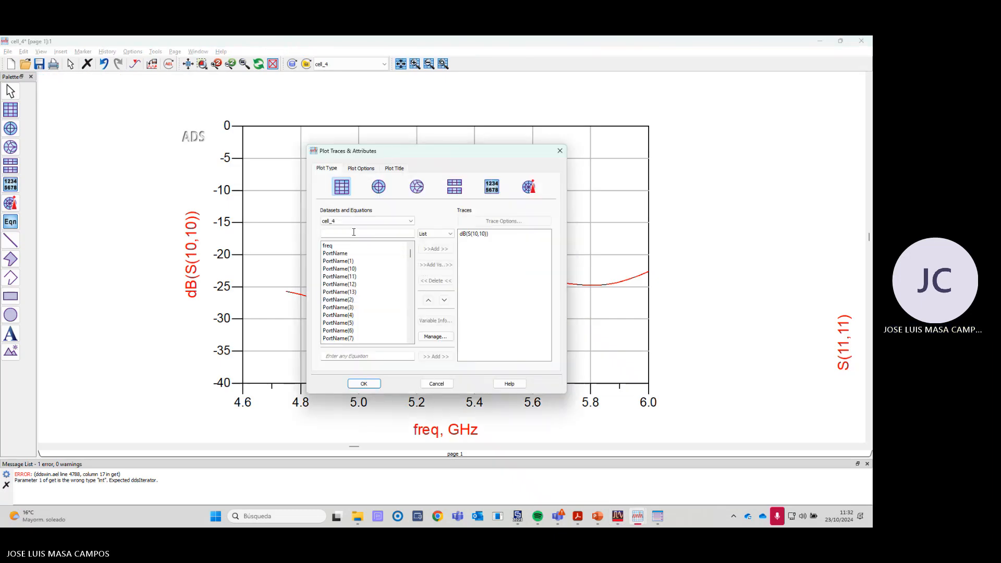
text(s(22)
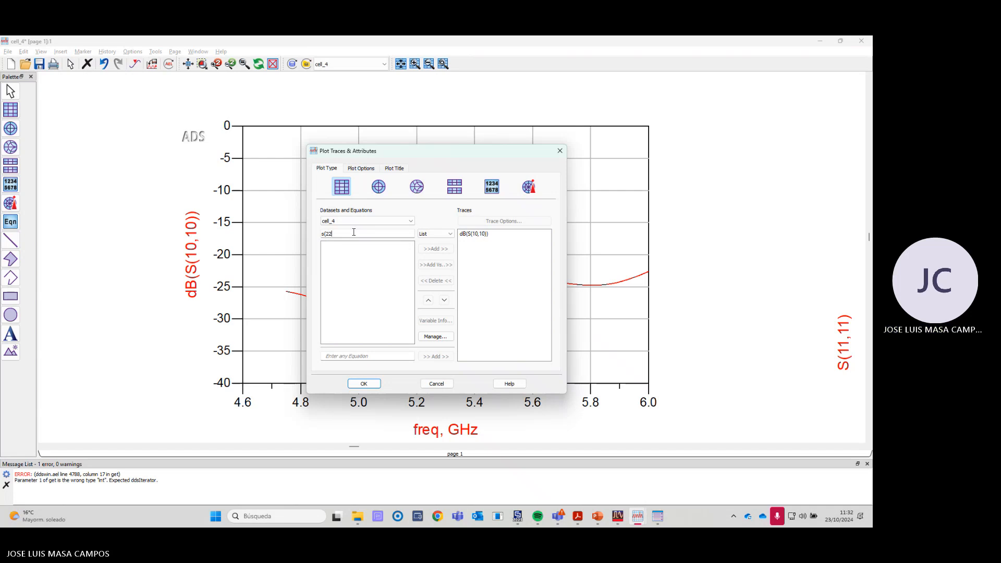
key(BackSpace)
key(BackSpace)
text(11)
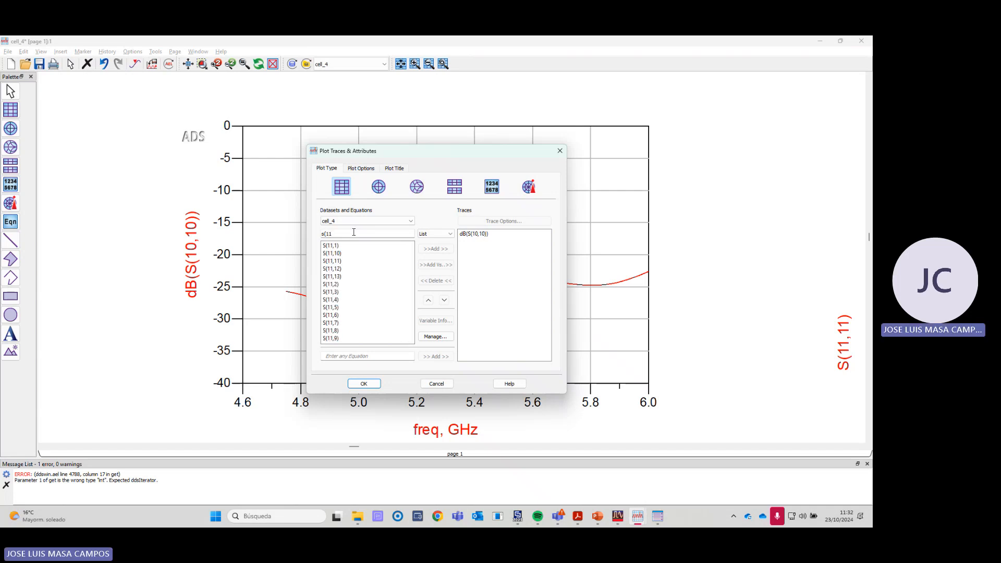
double_click(332, 261)
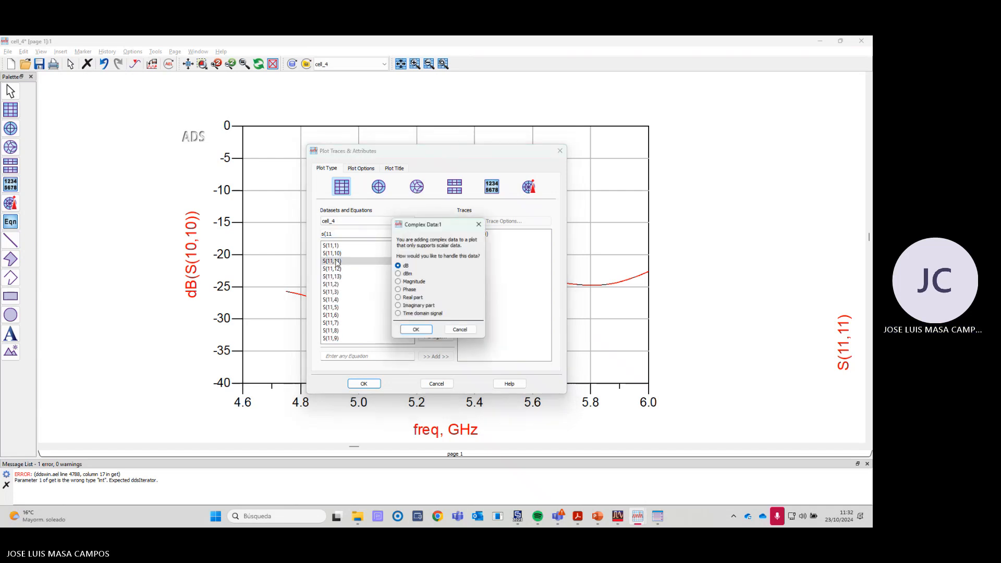
click(416, 331)
click(364, 384)
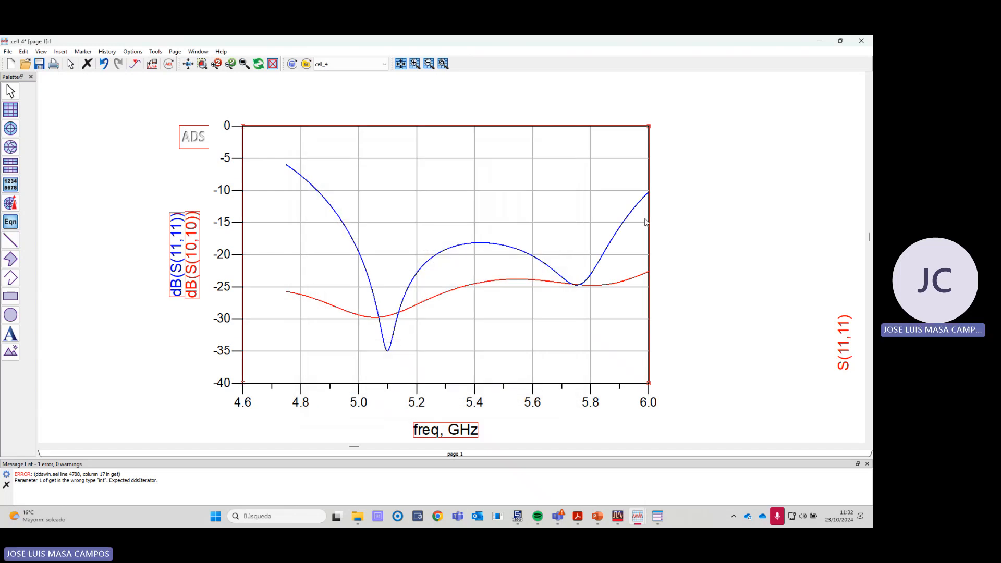
- Compare the ADS dB(S(11,11)) trace with the S1,1 curve of project PARCHE_apilado_paso5 in CST Studio Suite
key(alt+Tab)
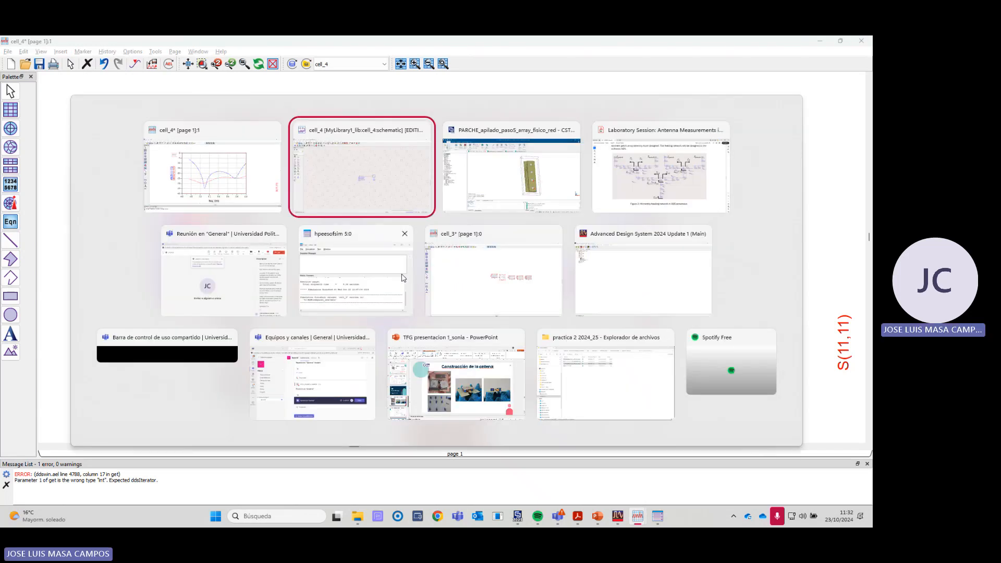
key(alt+Tab)
click(481, 117)
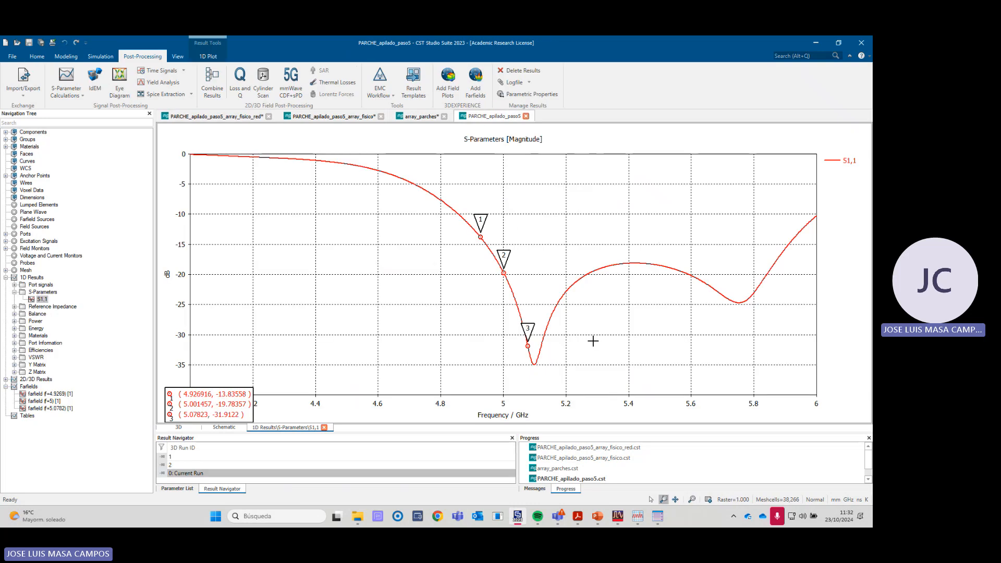
drag(207, 405, 303, 343)
key(alt+Tab)
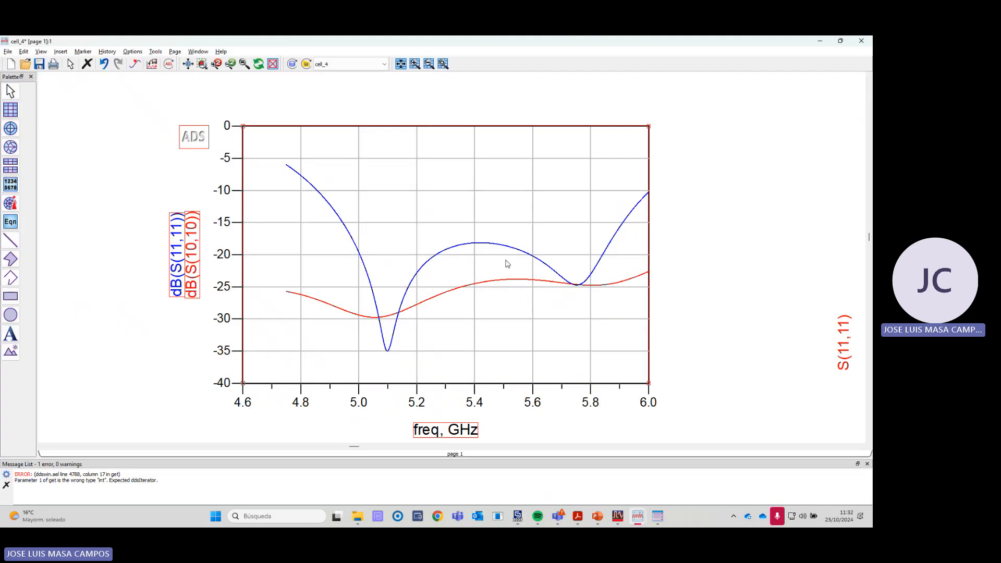
- Recheck the ADS dB(S(11,11)) trace against the single stacked patch's S1,1 curve in CST Studio Suite
key(alt+Tab)
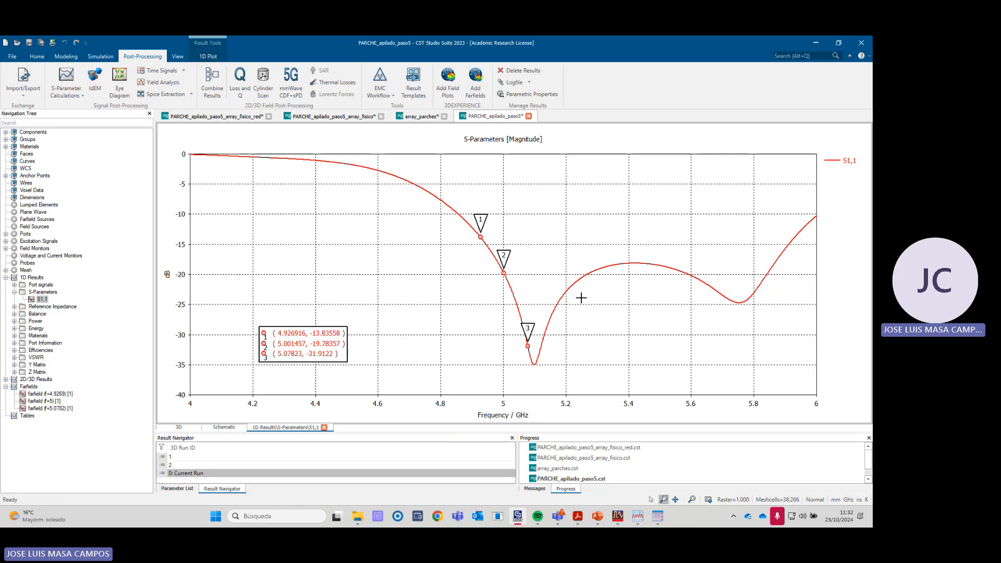
key(alt+Tab)
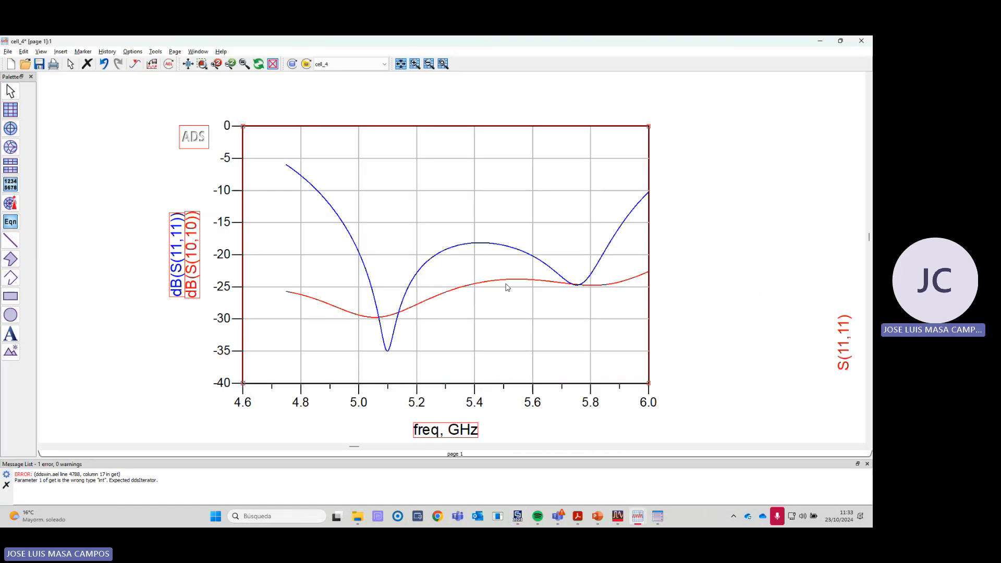
key(alt+Tab)
key(alt+Tab)
- Switch to the cell_4 schematic and inspect the input termination of the middle feeding network, whose outputs connect to separate SnP blocks
mouse_move(617, 516)
click(660, 459)
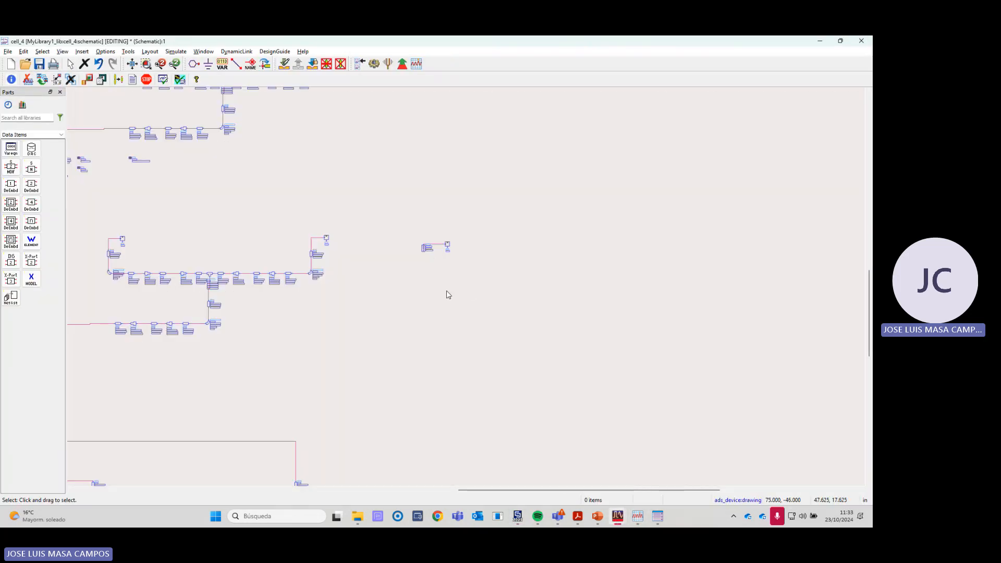
scroll(464, 289, up, 3)
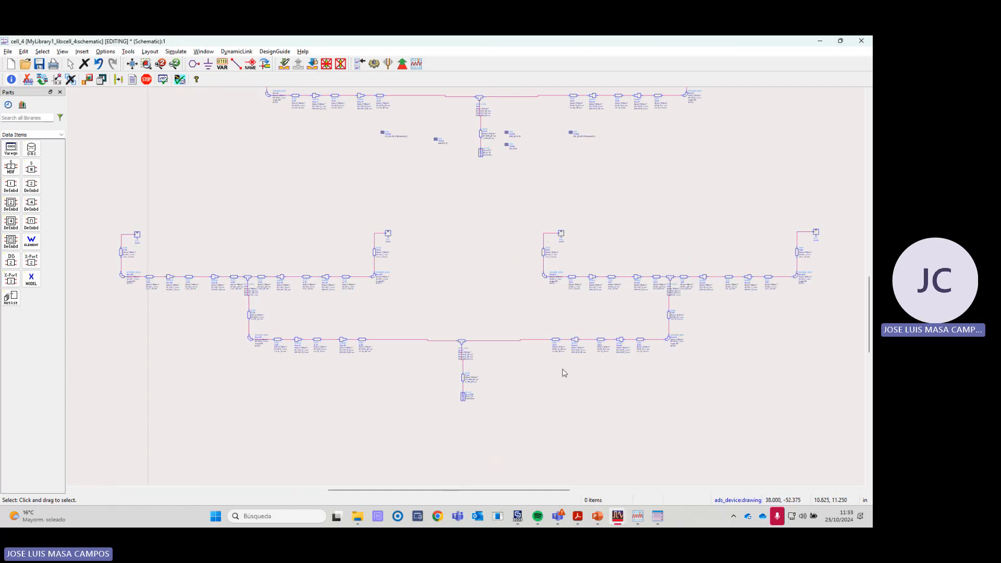
scroll(517, 334, up, 3)
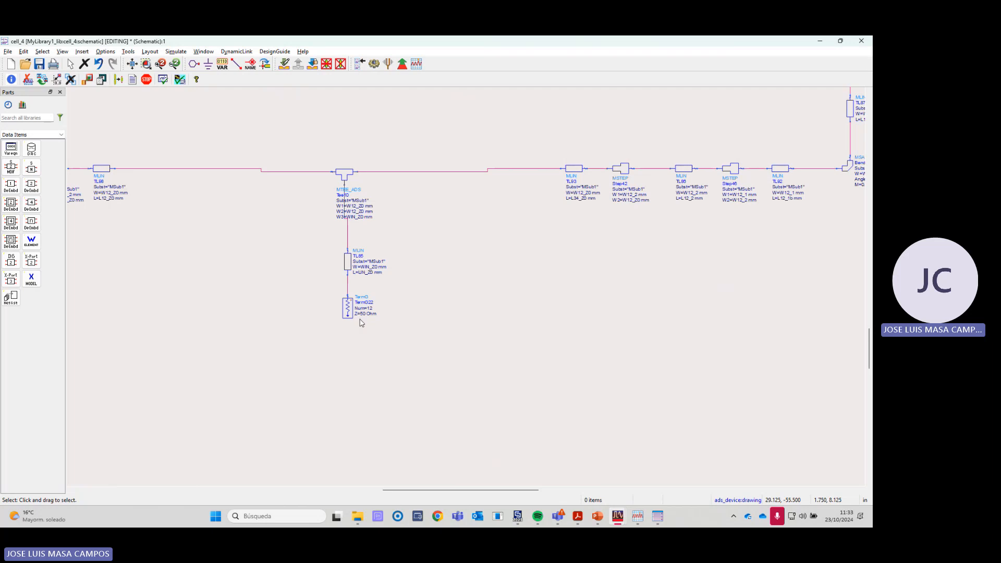
- Return to the data display and add S(12,12) in dB from the cell_4 dataset to the rectangular plot
key(alt+Tab)
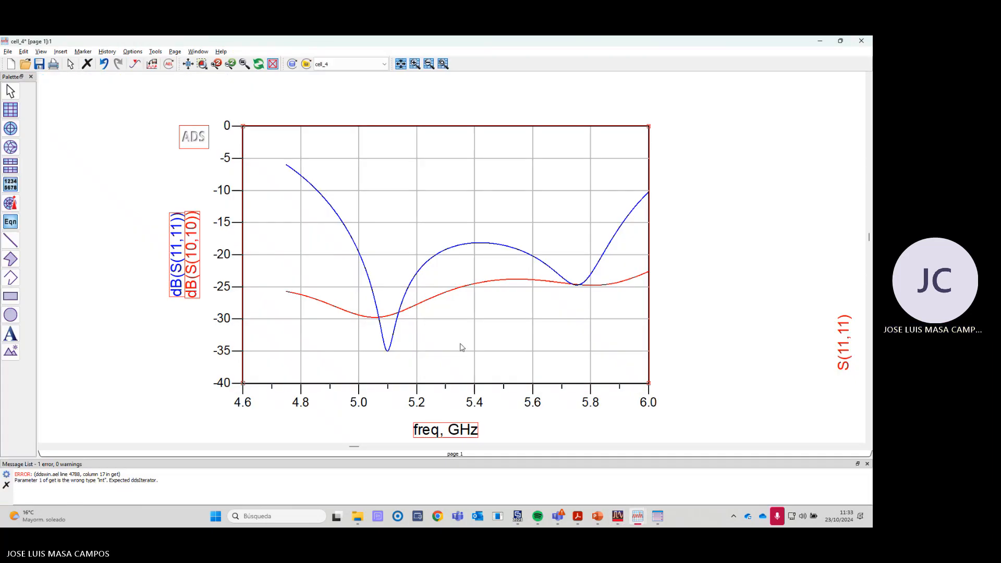
double_click(461, 348)
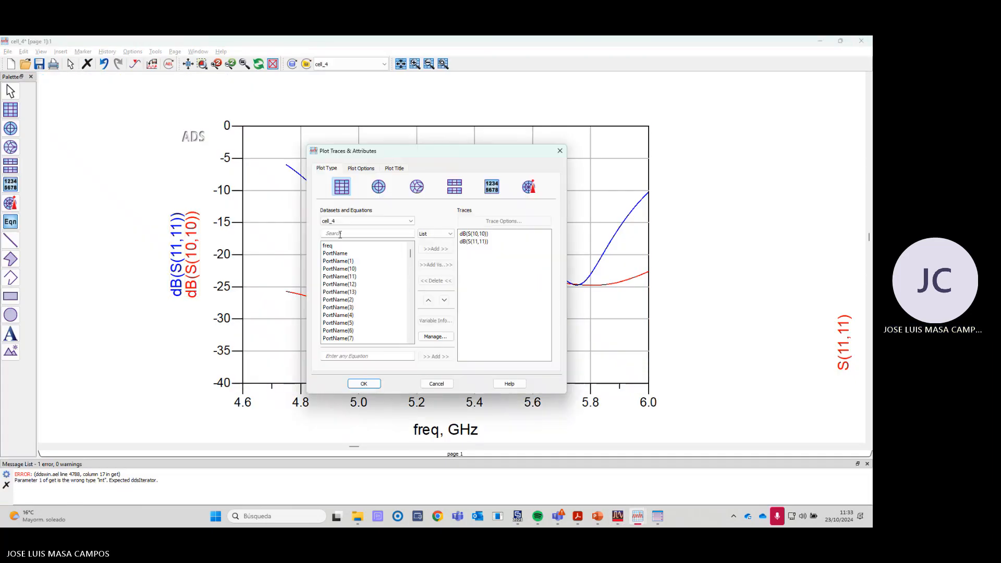
text(s(12)
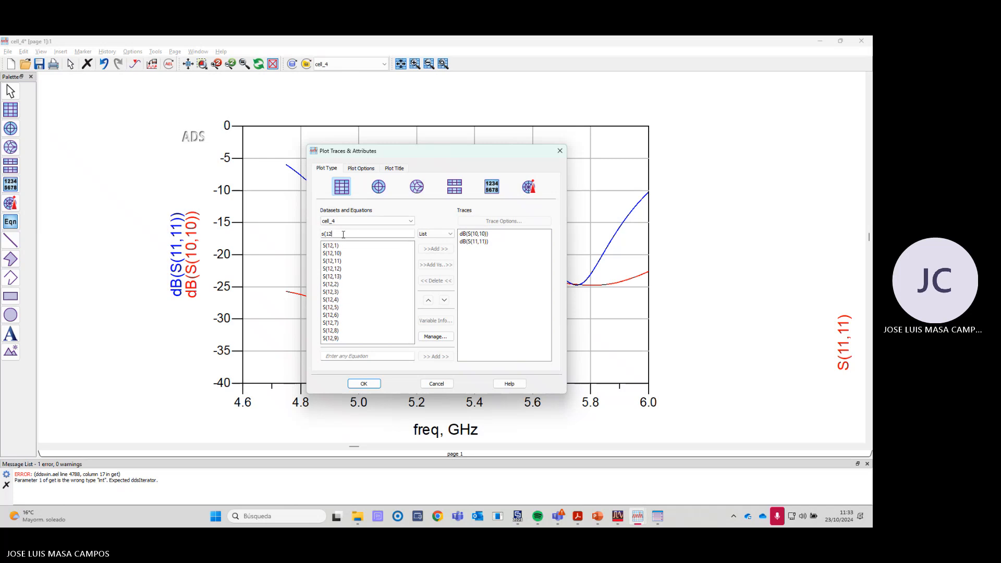
text(,1)
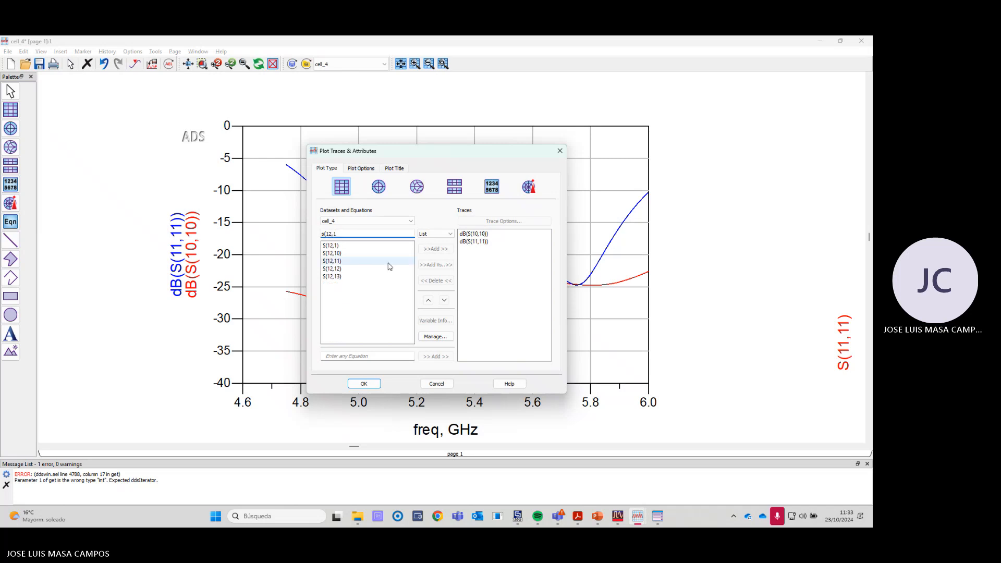
double_click(370, 271)
click(416, 332)
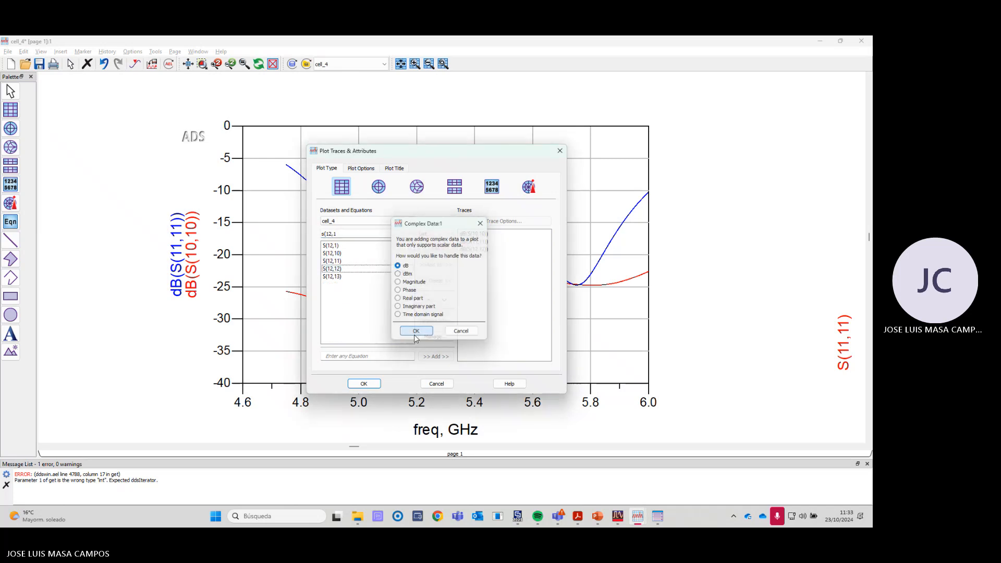
click(364, 383)
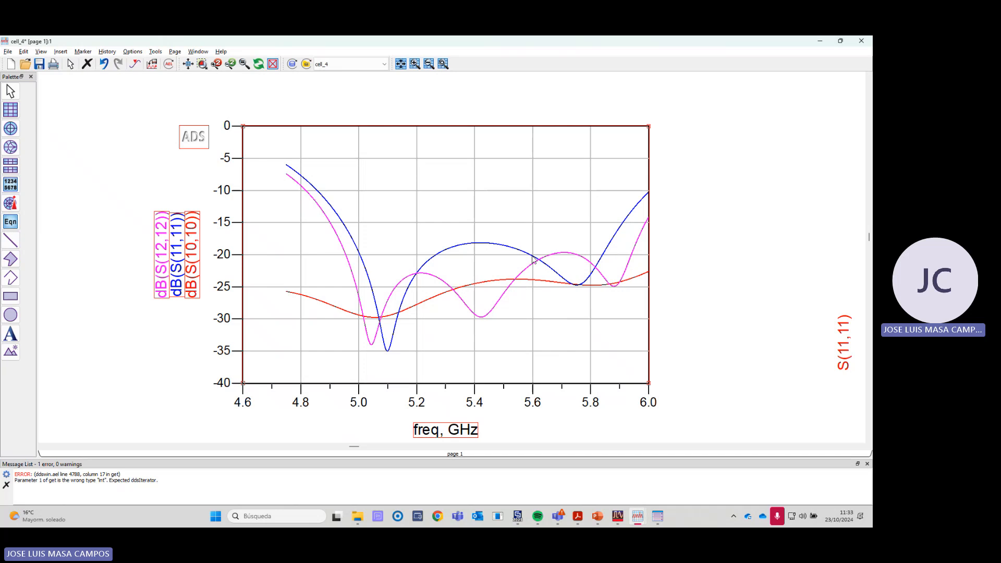
- Add S(12,12) from the cell_4 dataset to the Smith chart that shows S(11,11)
scroll(533, 260, down, 3)
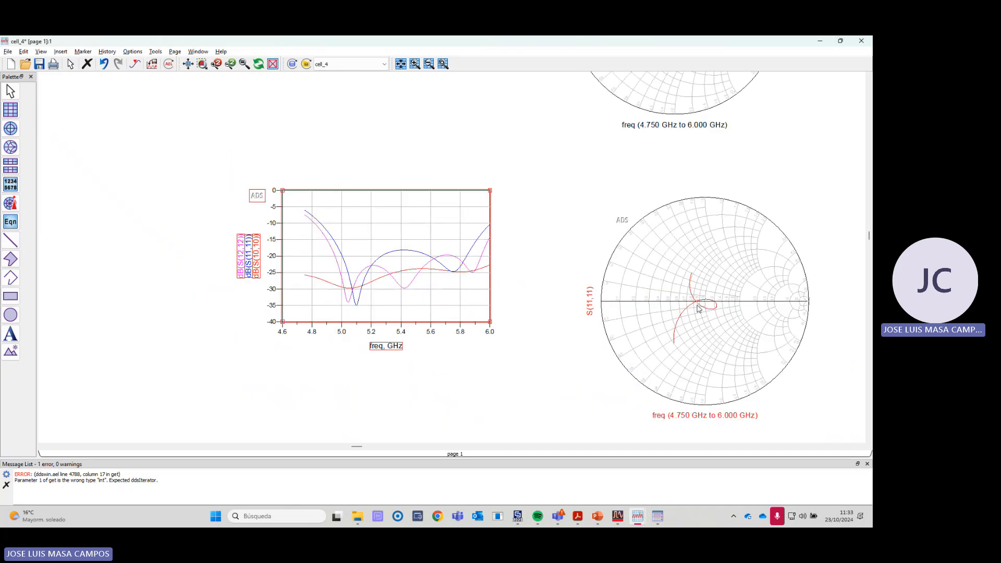
scroll(698, 309, up, 2)
scroll(480, 284, up, 1)
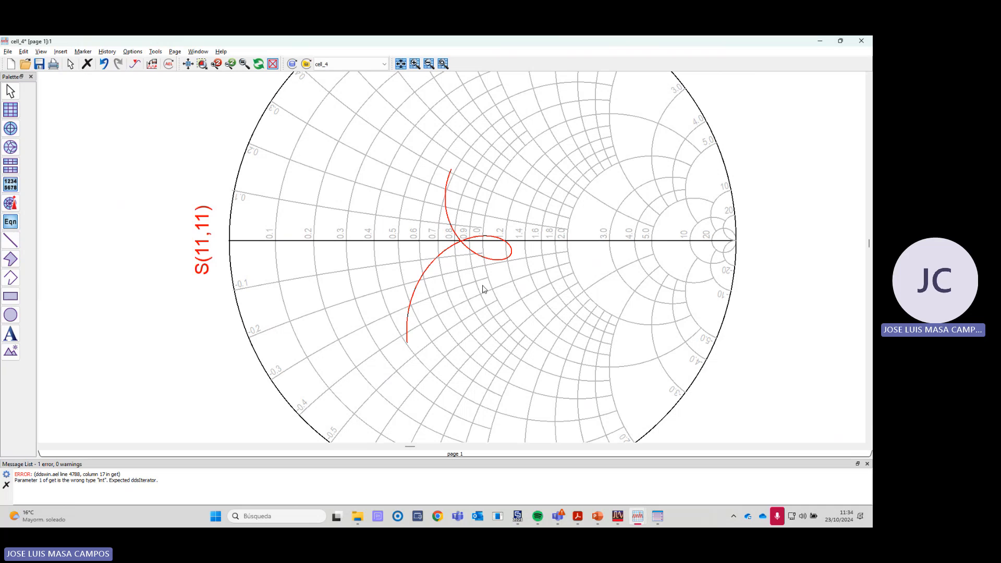
double_click(484, 288)
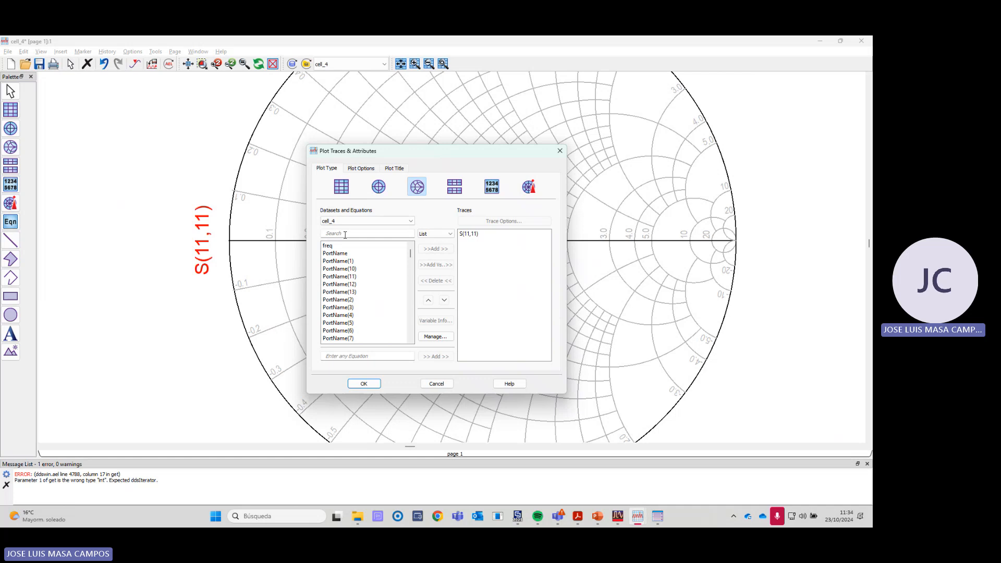
text(s(12)
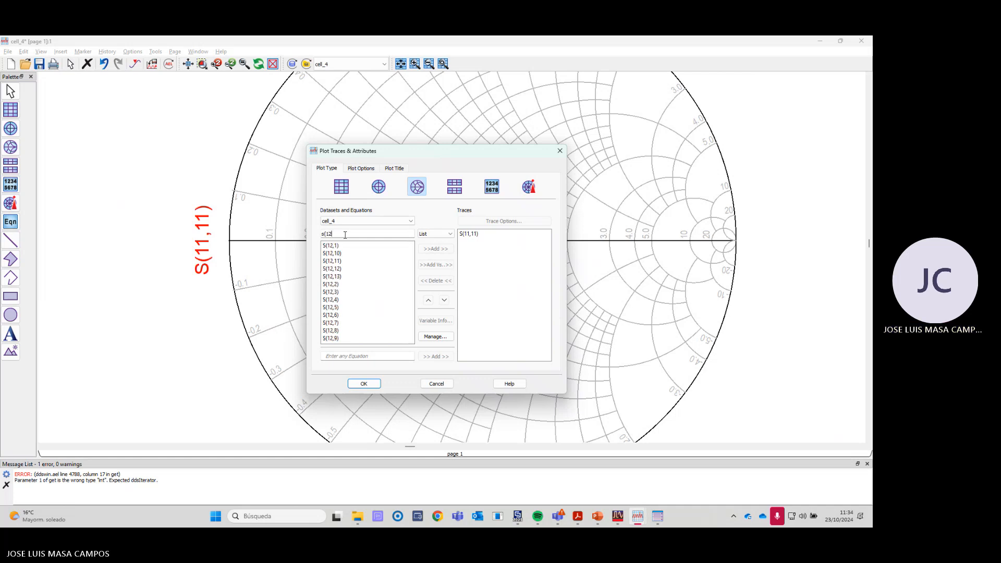
text(,12)
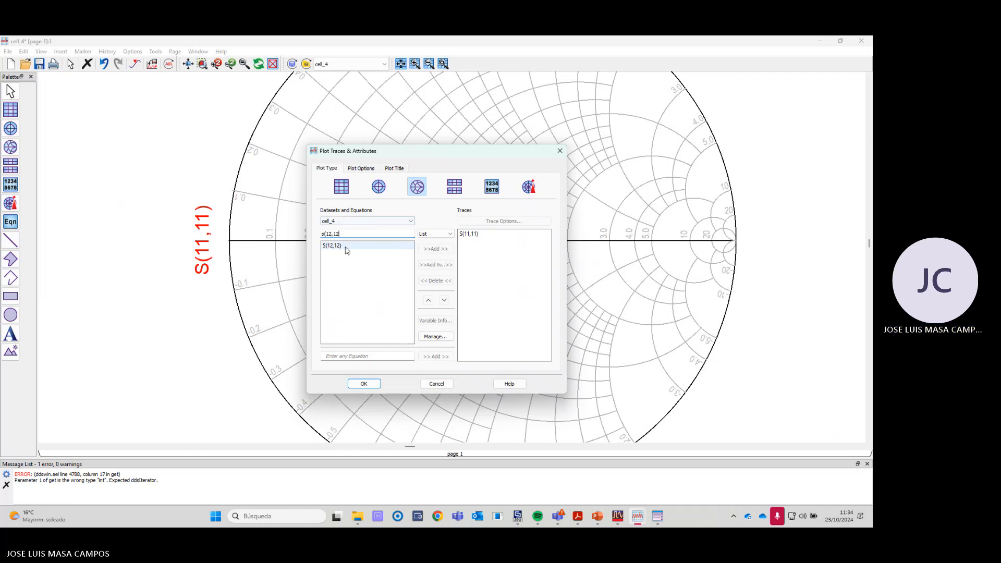
double_click(345, 246)
click(375, 385)
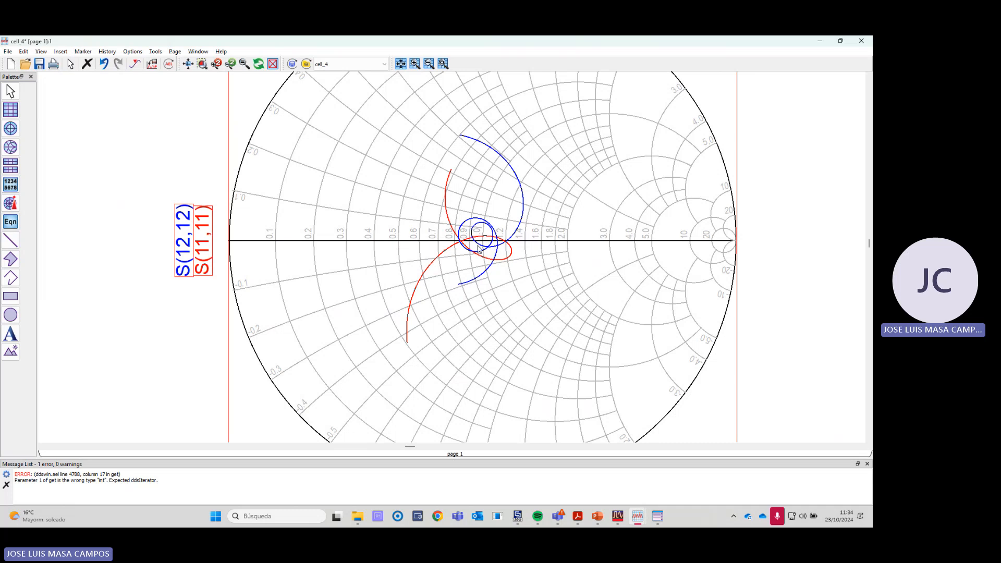
- Compare the port 11 and port 12 reflections on the Smith chart and on the rectangular dB plot
scroll(477, 258, down, 3)
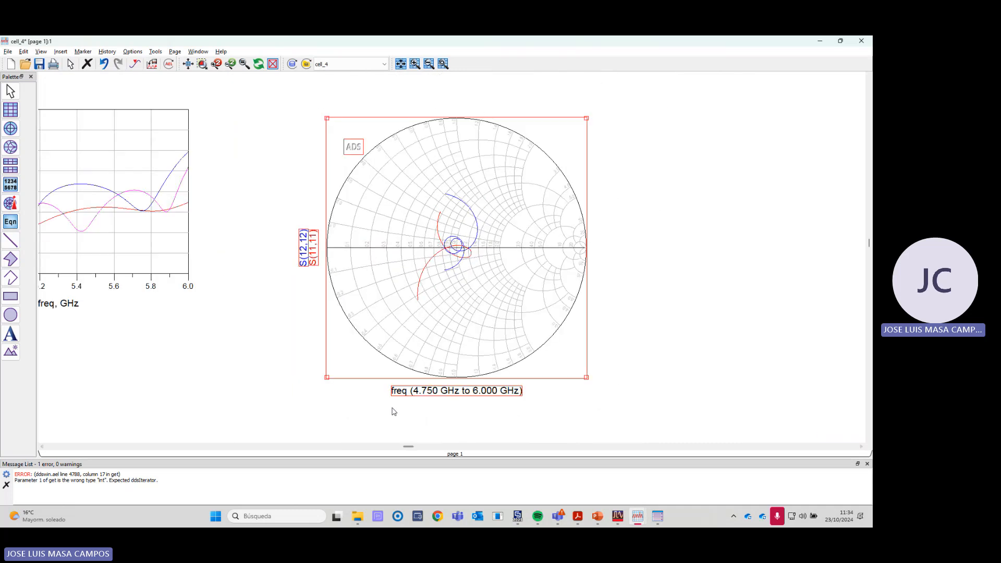
scroll(391, 409, down, 2)
scroll(422, 249, up, 3)
scroll(422, 249, up, 2)
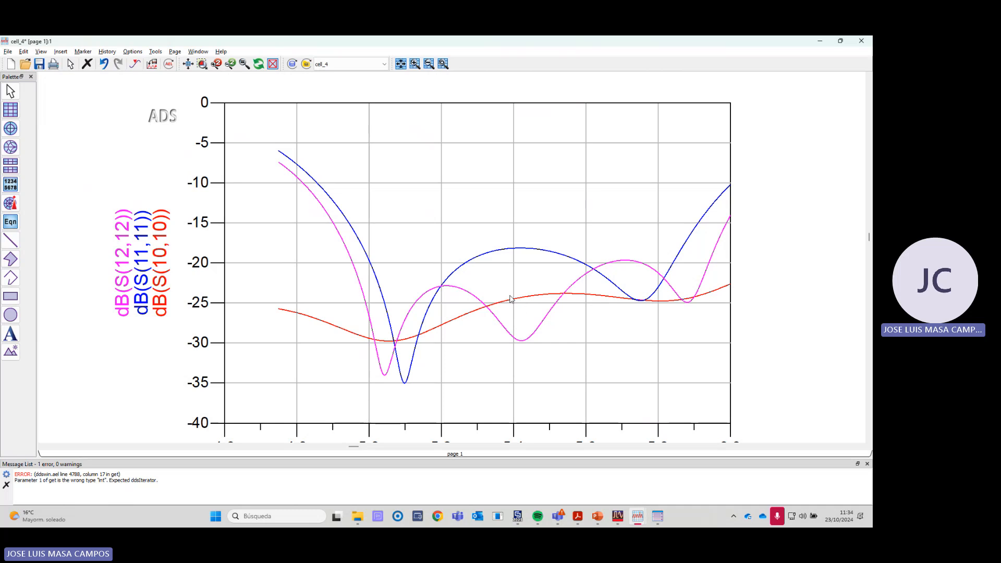
scroll(512, 294, down, 1)
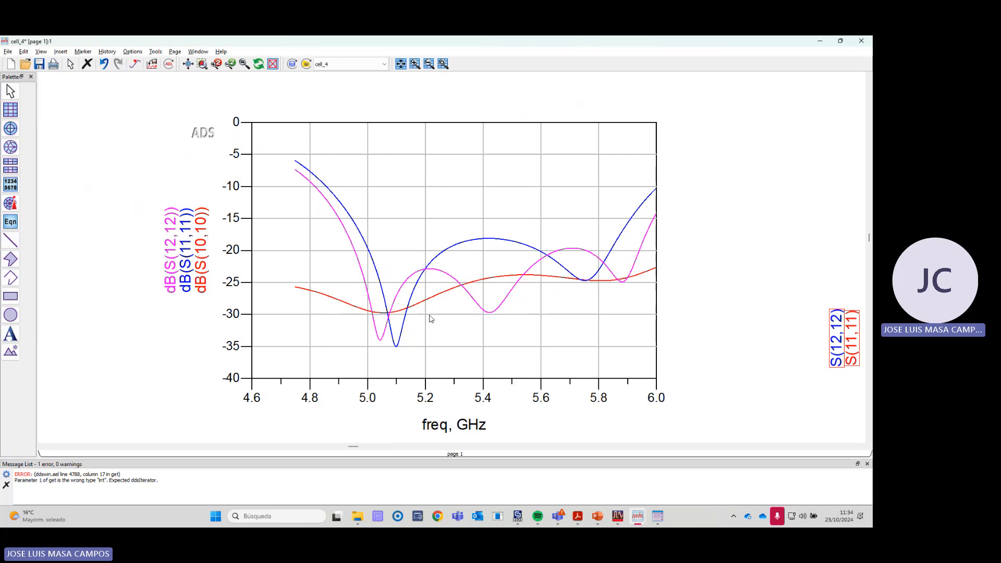
- Switch to the schematic and inspect the feeding network whose four outputs connect to one shared SnP block
click(617, 516)
click(651, 472)
scroll(480, 302, down, 3)
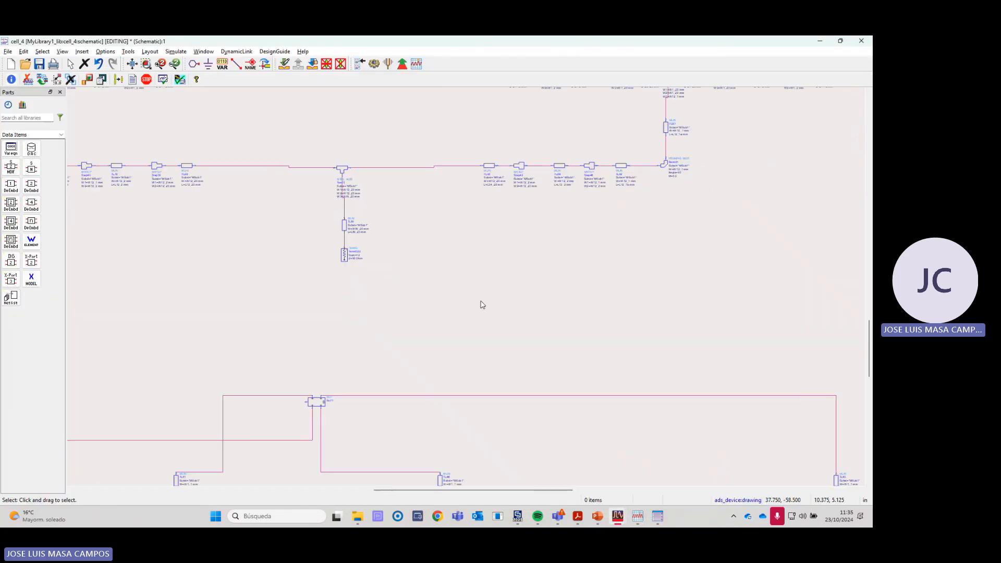
scroll(459, 314, up, 3)
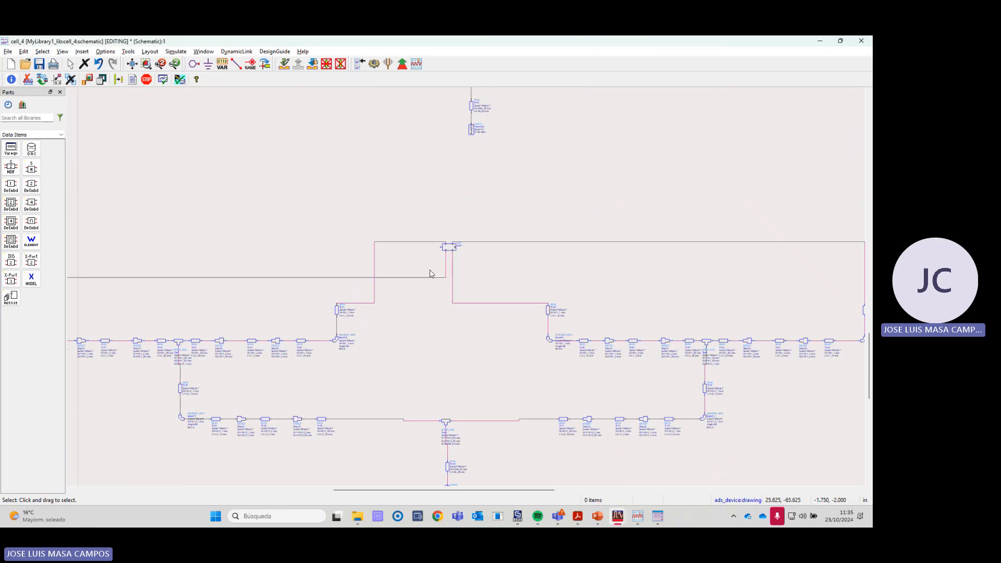
- Return to the data display and add S(13,13) in dB from the cell_4 dataset to the rectangular plot
key(alt+Tab)
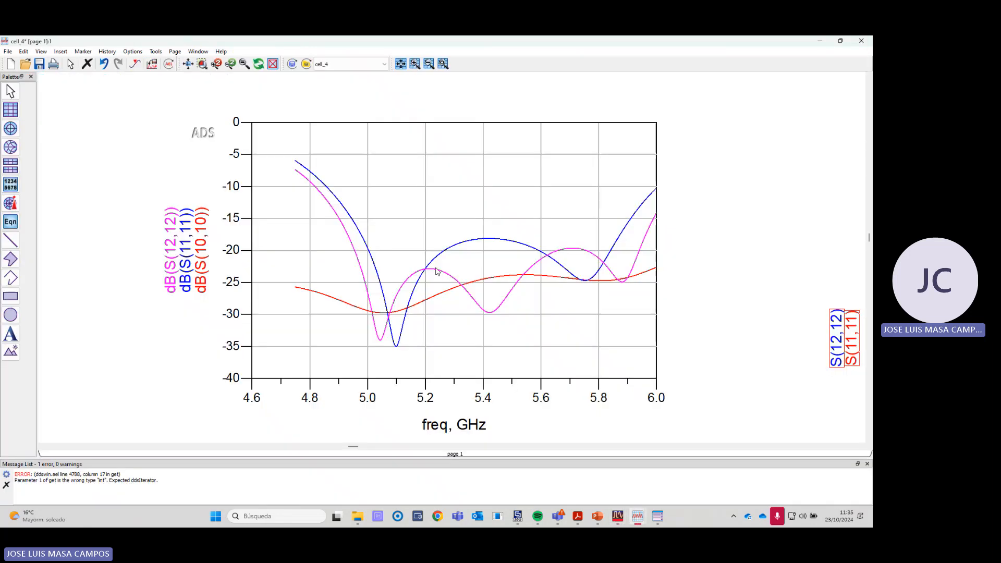
double_click(470, 338)
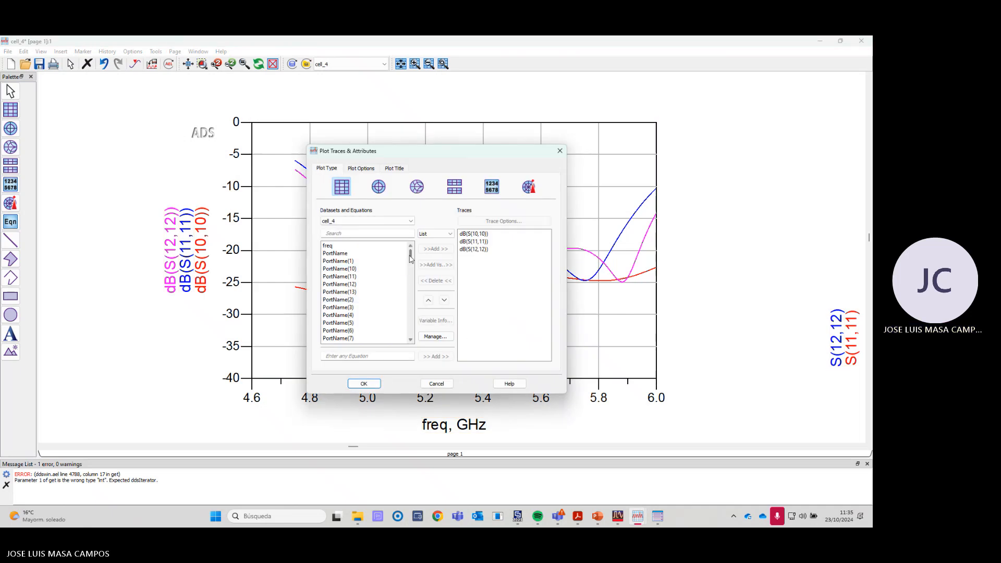
drag(409, 255, 409, 250)
click(370, 234)
text(s(13,)
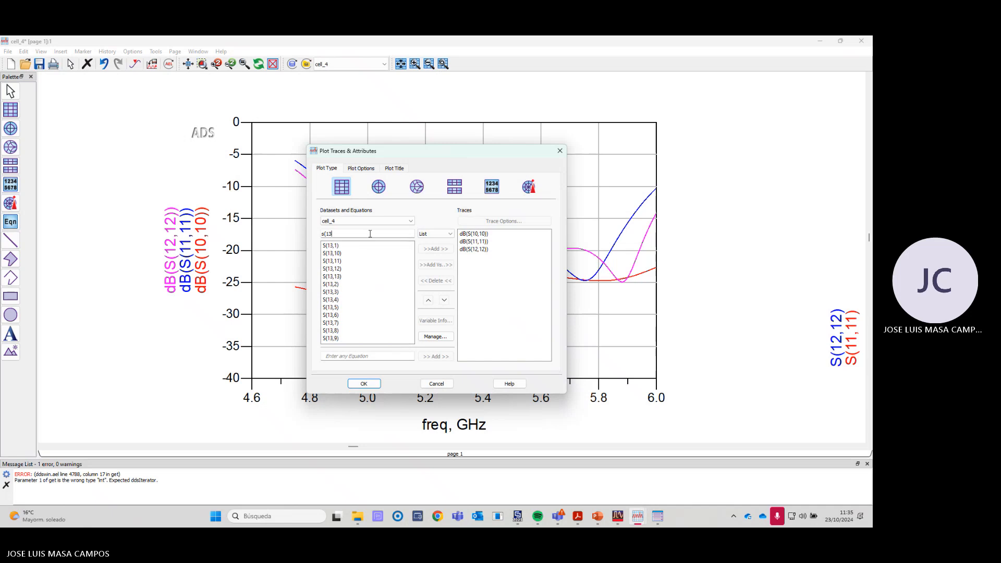
double_click(344, 277)
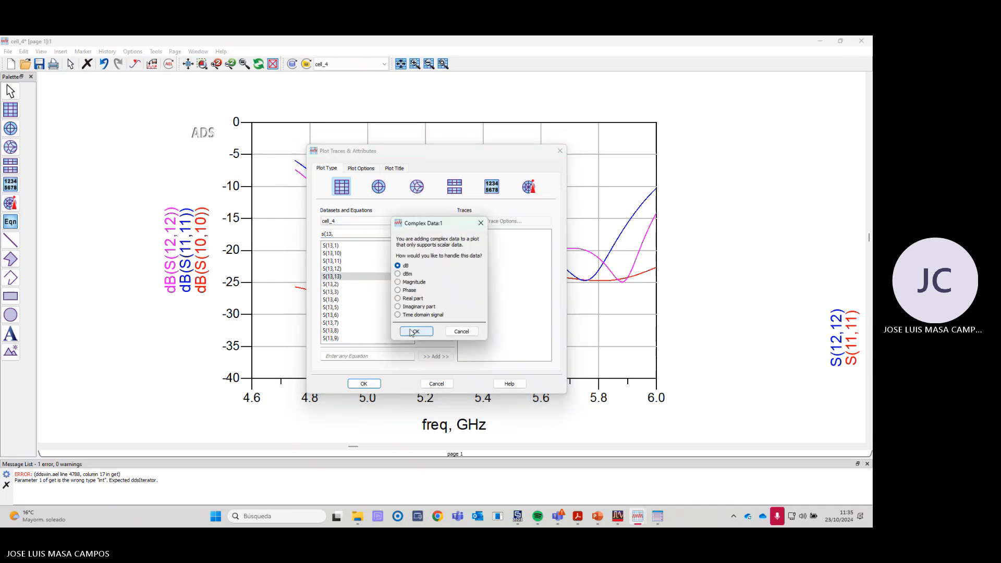
click(415, 331)
click(364, 384)
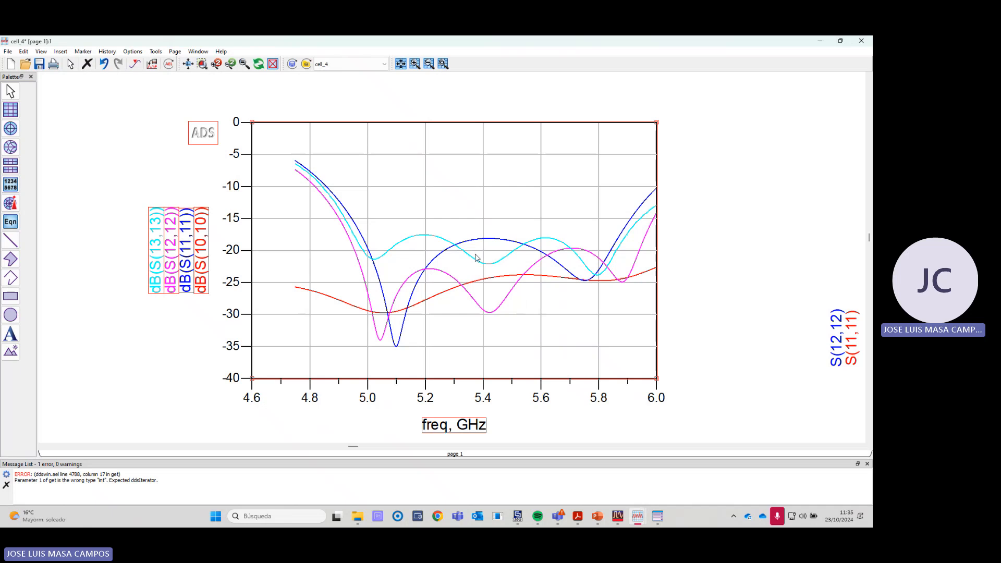
- Remove the S(11,11) trace from the Smith chart that also shows S(12,12)
mouse_move(623, 238)
scroll(510, 282, down, 3)
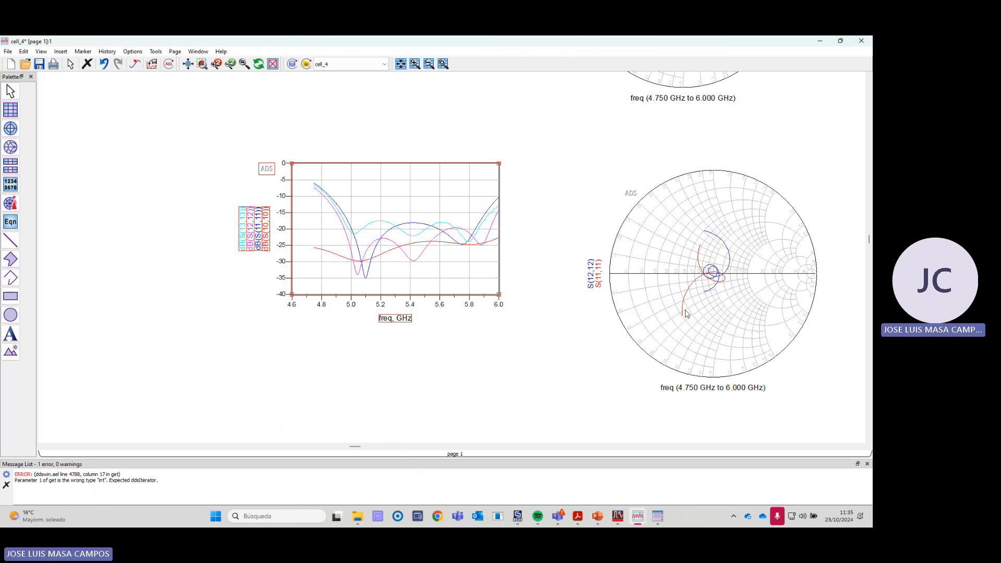
double_click(721, 306)
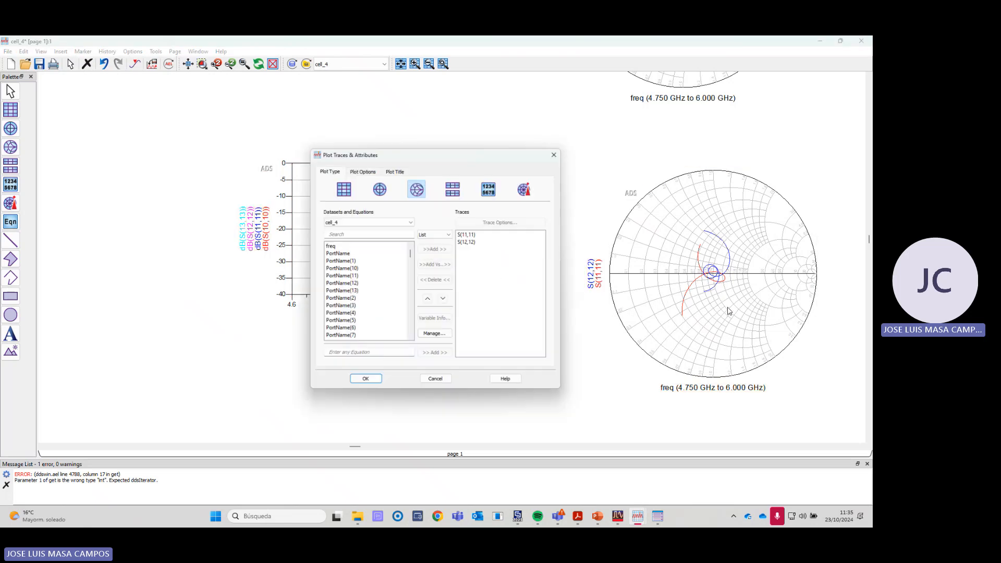
click(469, 234)
click(436, 281)
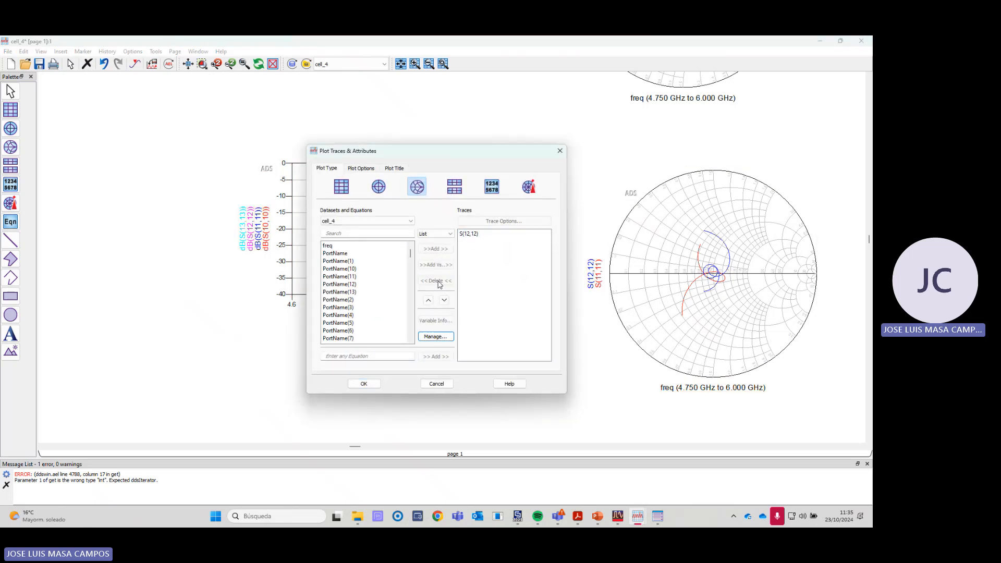
- Add S(13,13) from the cell_4 dataset to the Smith chart and examine it against S(12,12) near the chart's centre
click(337, 233)
text(s(13)
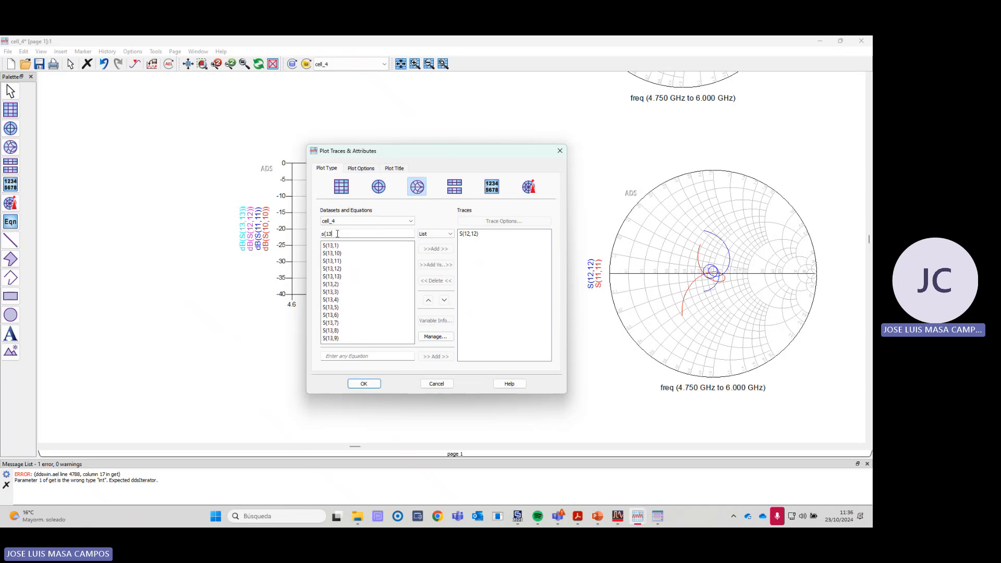
text(,13)
click(344, 246)
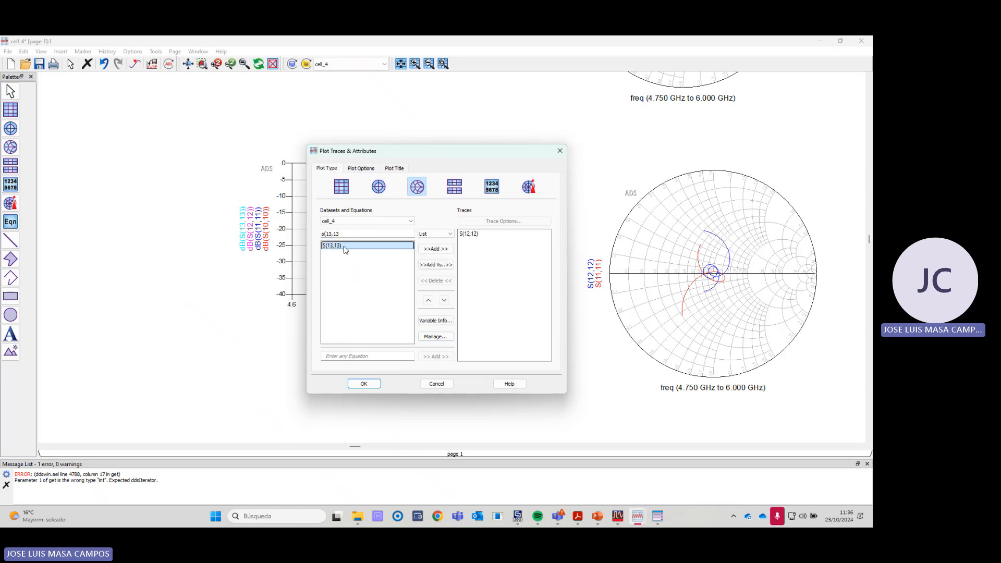
double_click(343, 247)
click(365, 385)
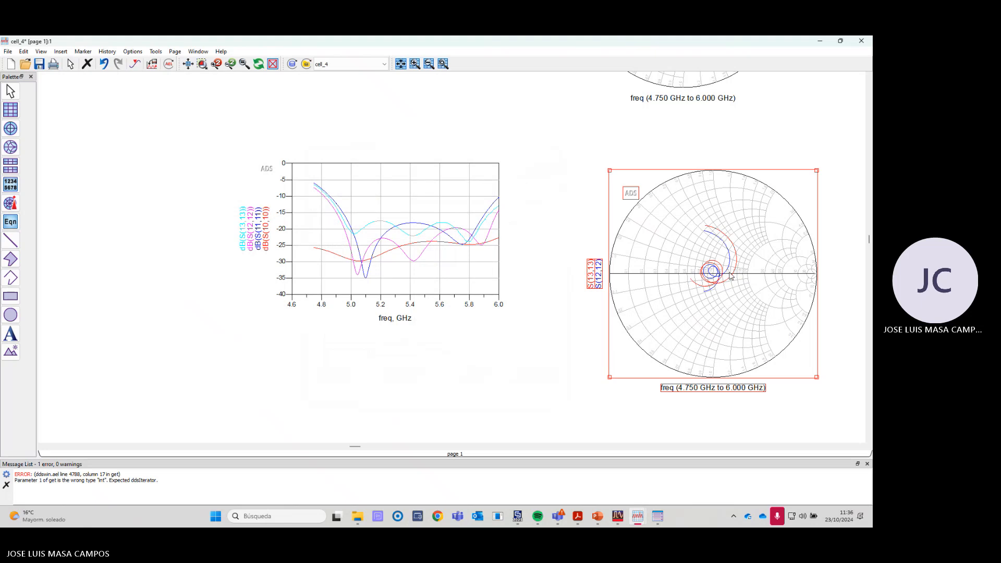
scroll(590, 266, up, 3)
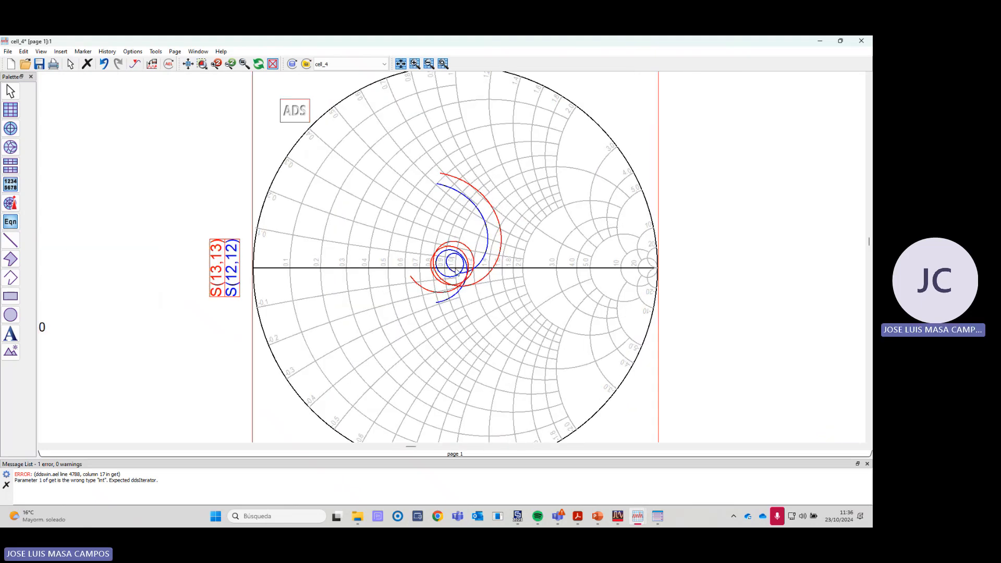
scroll(457, 272, up, 3)
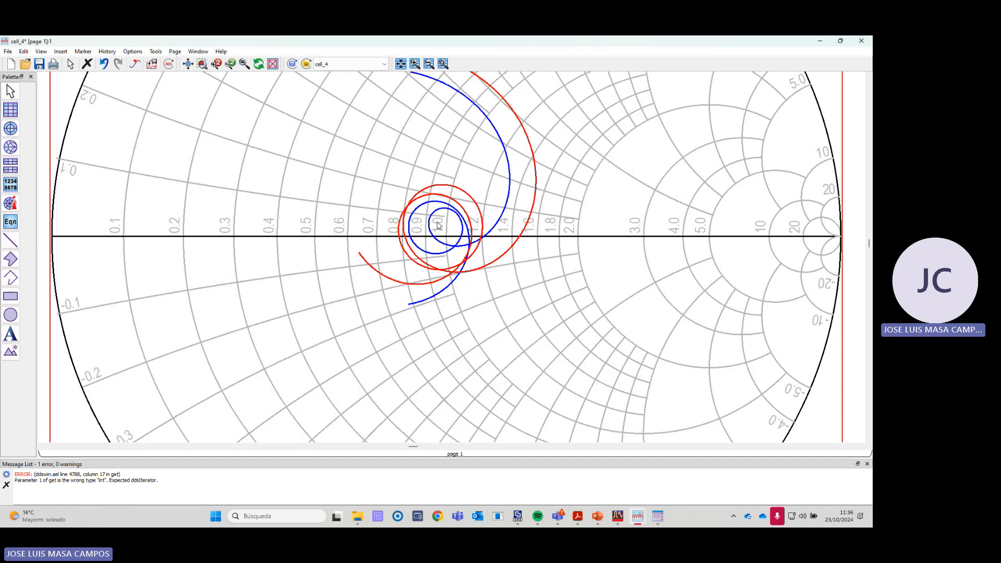
- Examine the four dB reflection traces on the rectangular plot beside the S(12,12) and S(13,13) Smith chart
scroll(431, 262, down, 4)
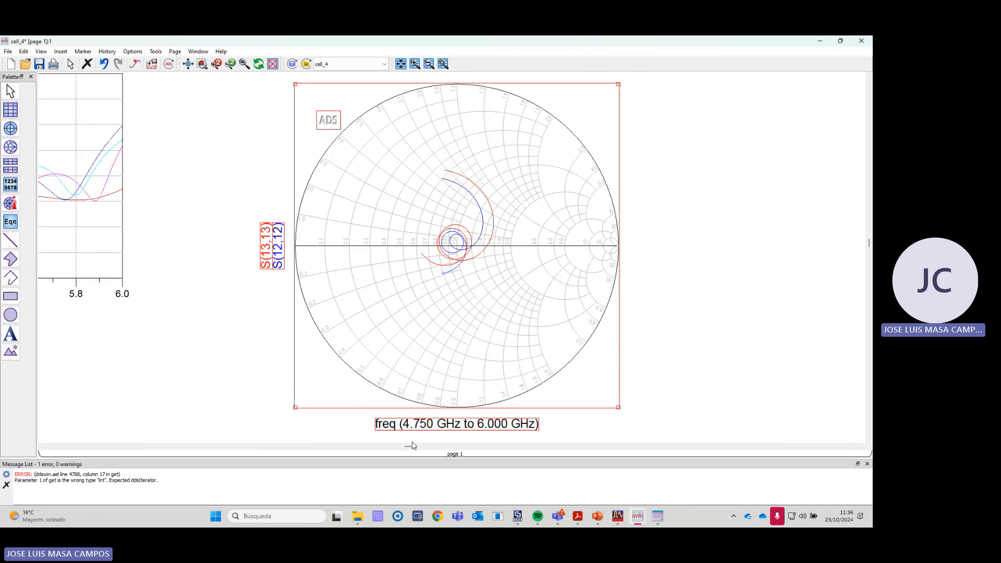
click(154, 447)
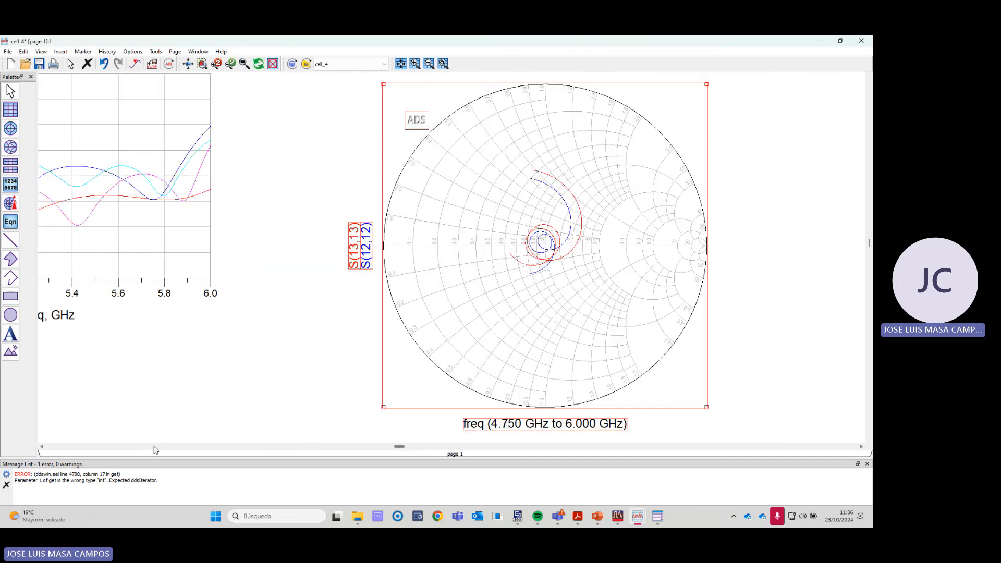
click(145, 447)
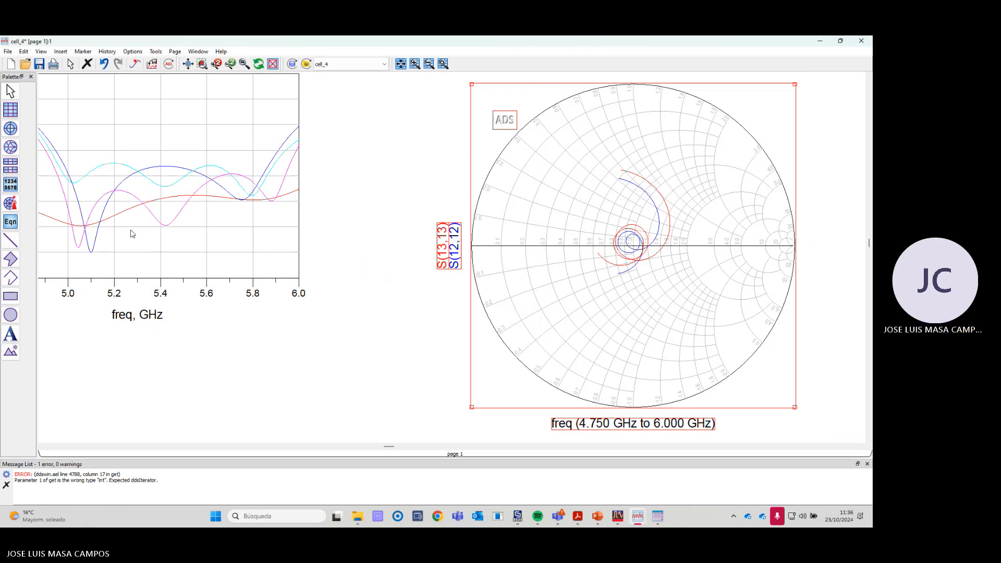
click(104, 448)
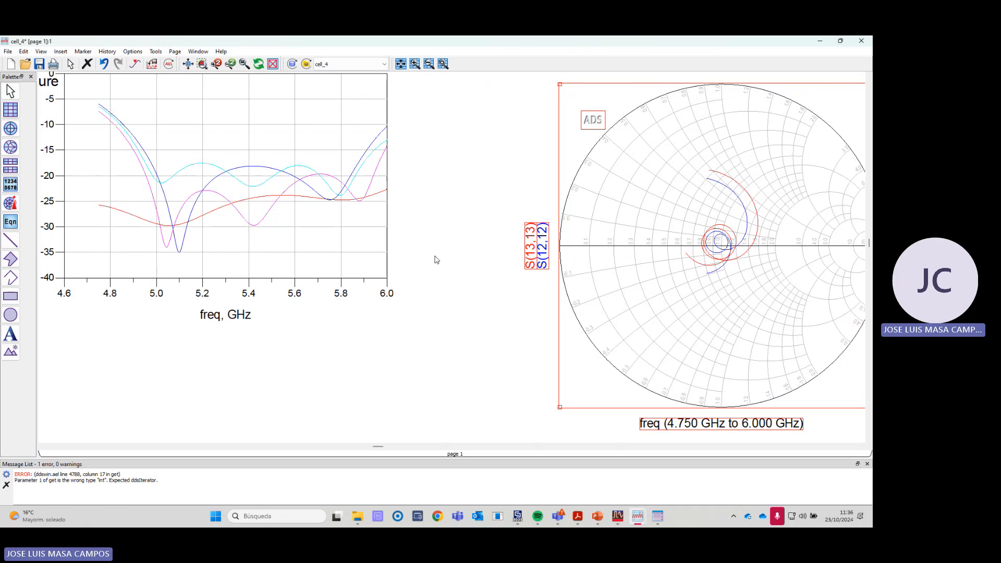
scroll(447, 254, down, 1)
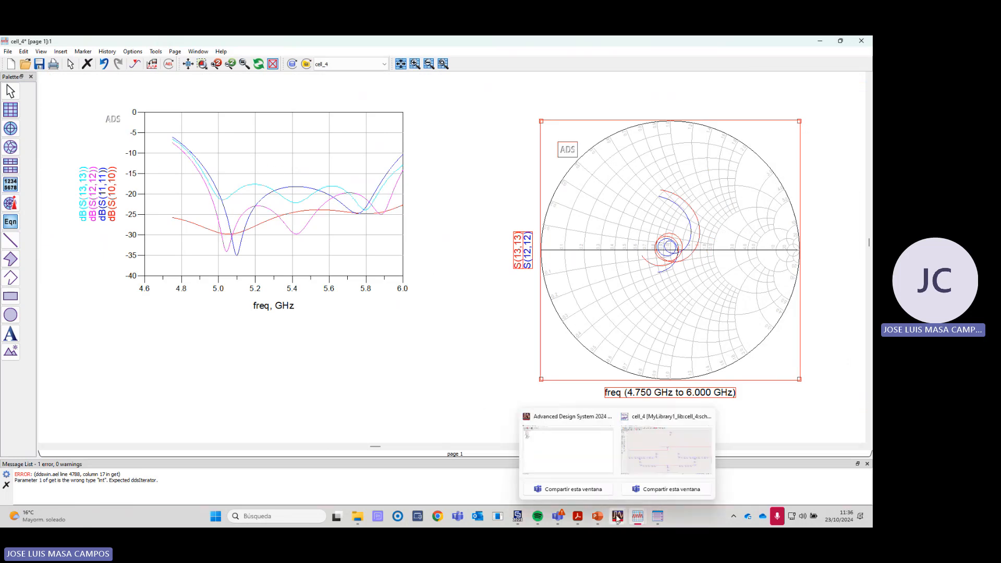
- Switch to CST Studio Suite and display S1,1 of the PARCHE_apilado_paso5_array_fisico_red project
mouse_move(609, 520)
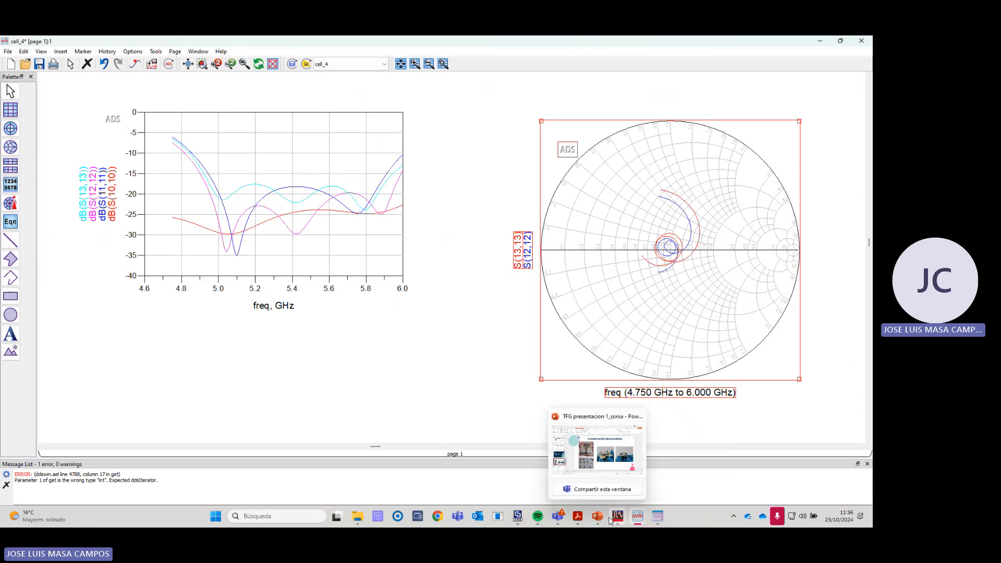
click(517, 517)
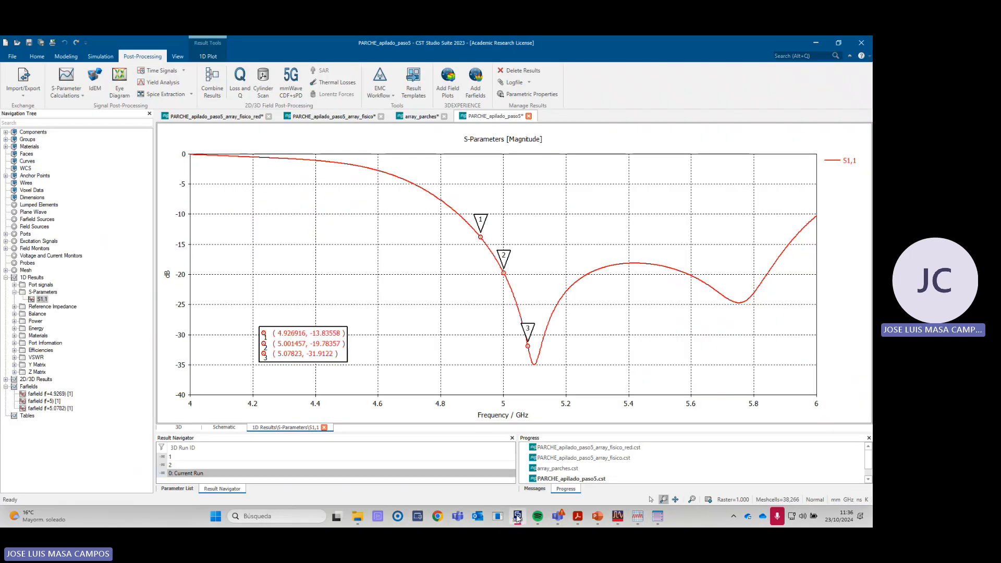
click(216, 117)
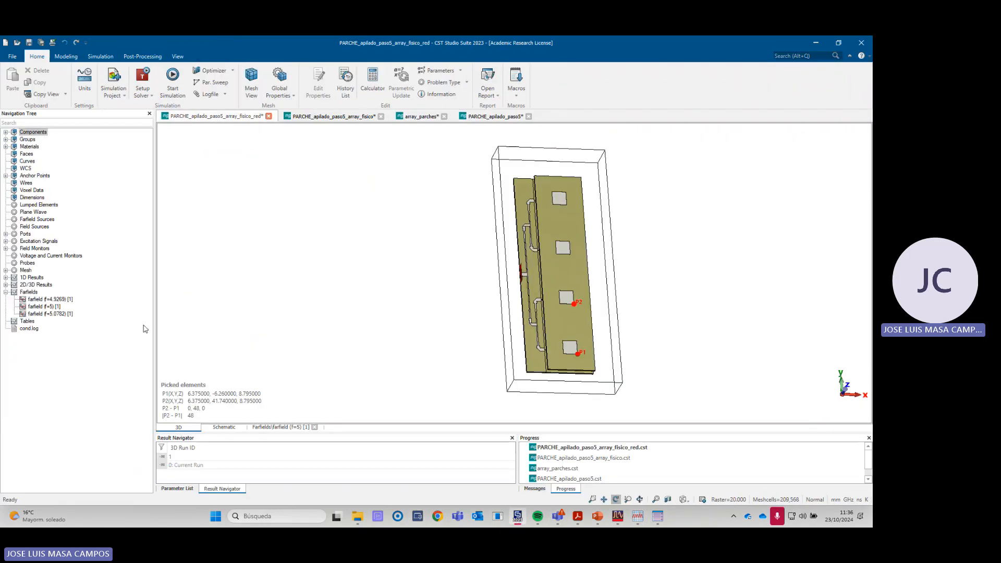
click(6, 277)
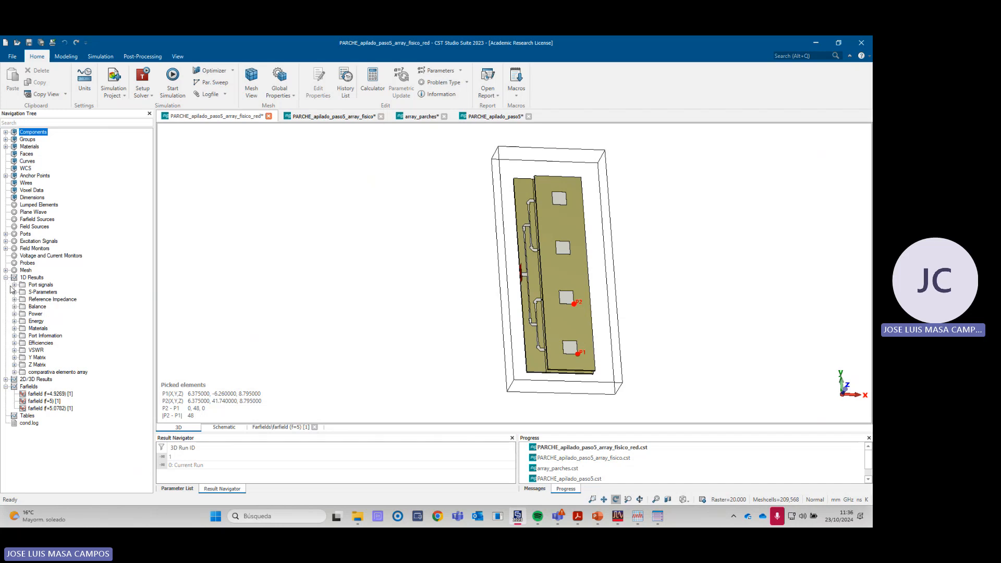
click(14, 292)
click(41, 300)
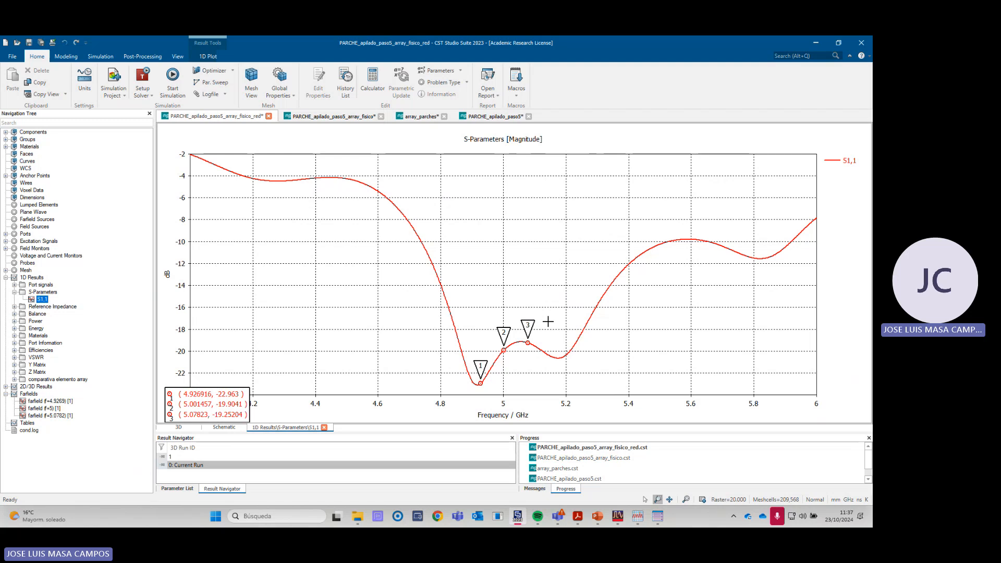
- Compare the CST S1,1 curve with the ADS data display, highlighting the dB(S(10,10)) trace, and return to CST
key(alt+Tab)
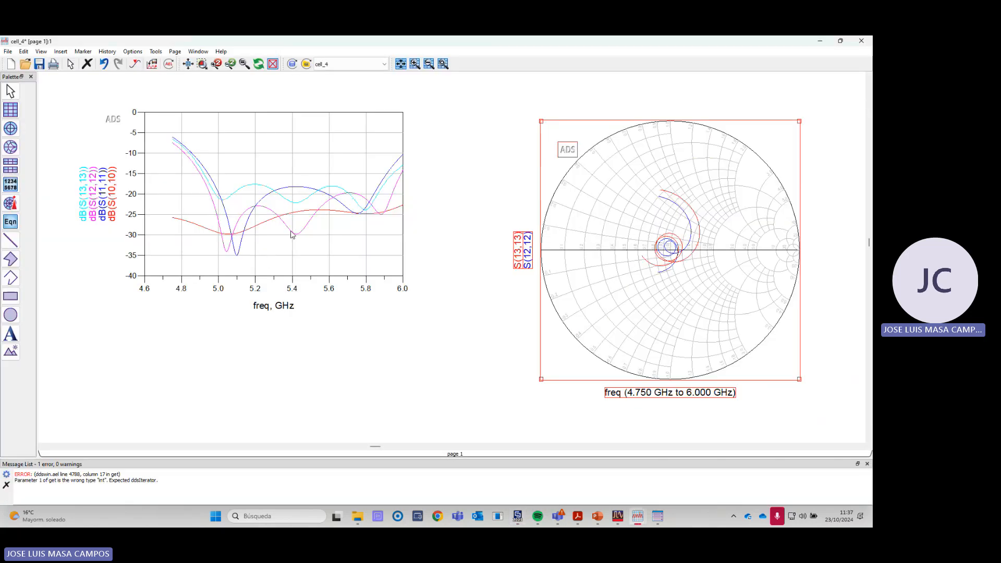
click(247, 233)
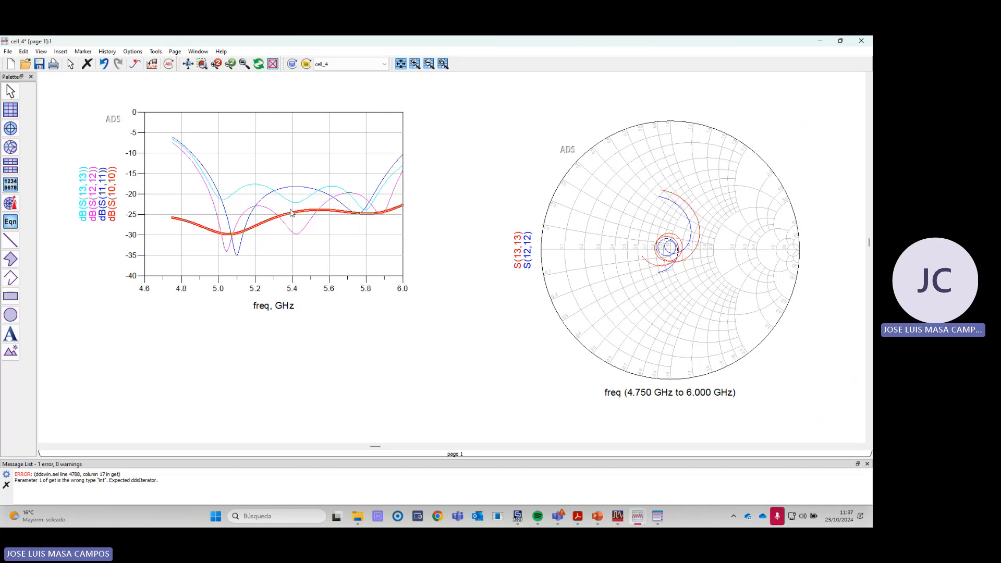
key(alt+Tab)
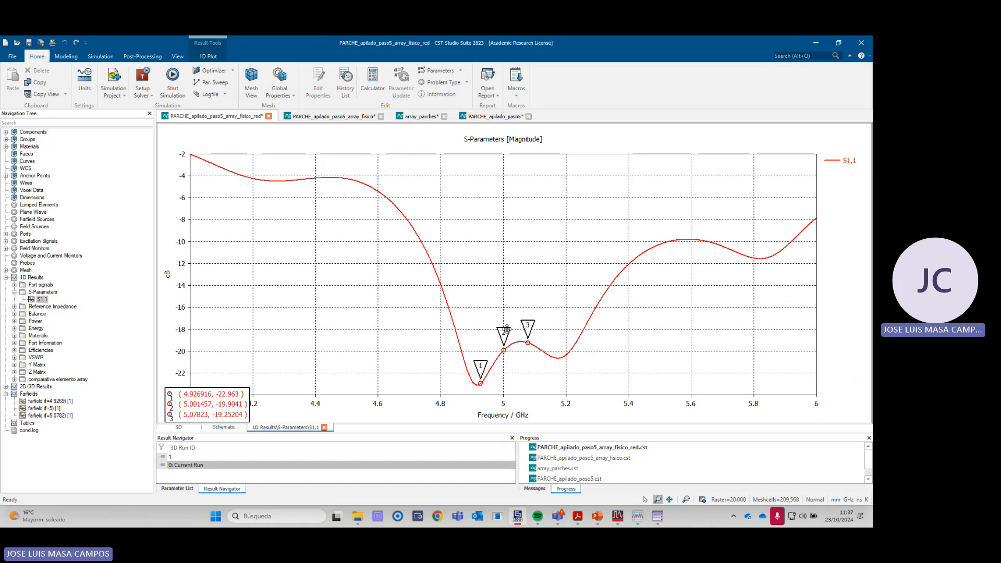
- Start a TOUCHSTONE export of the current run's S-parameters with MA format, 50 ohm impedance and the calculated frequency sampling
click(42, 300)
click(140, 57)
click(23, 81)
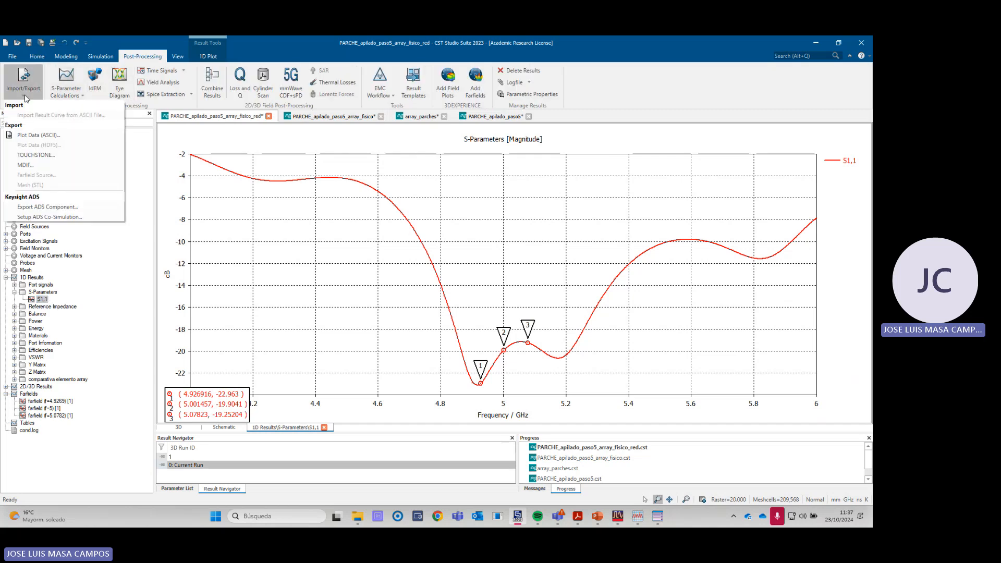
click(34, 156)
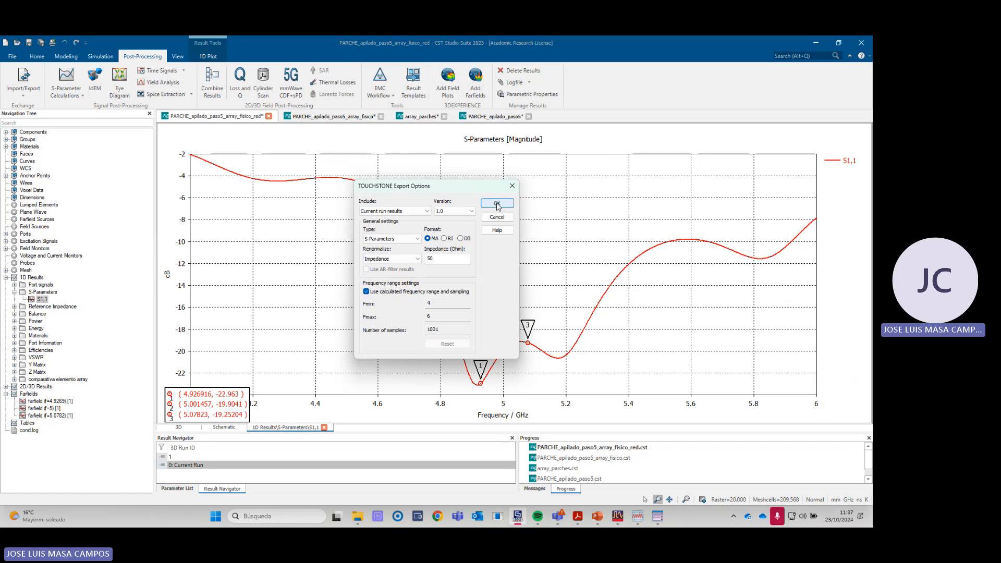
click(496, 205)
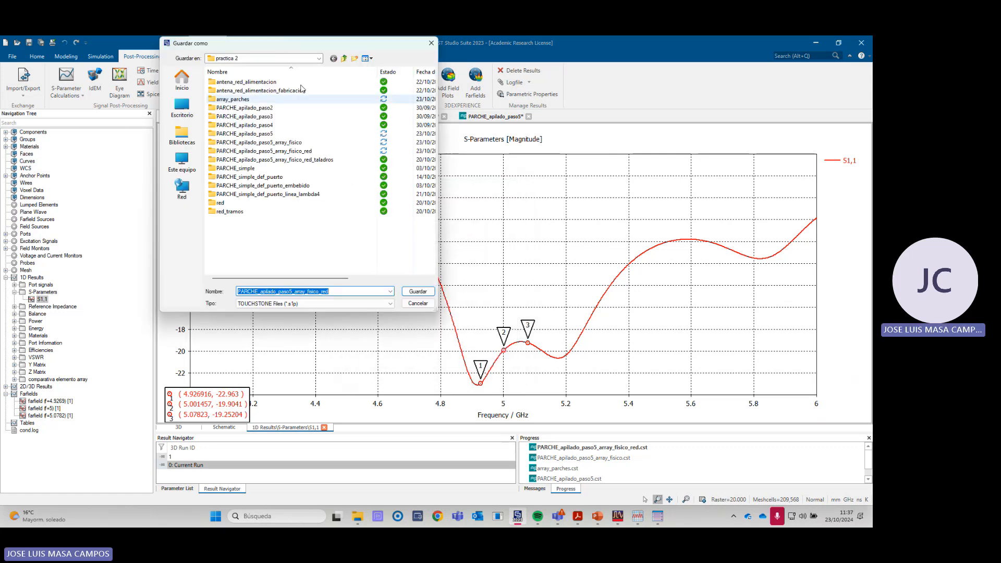
- Save the Touchstone file as PARCHE_apilado_paso5_array_fisico_red in the MyWorkspace1_wrk folder on drive D
click(277, 58)
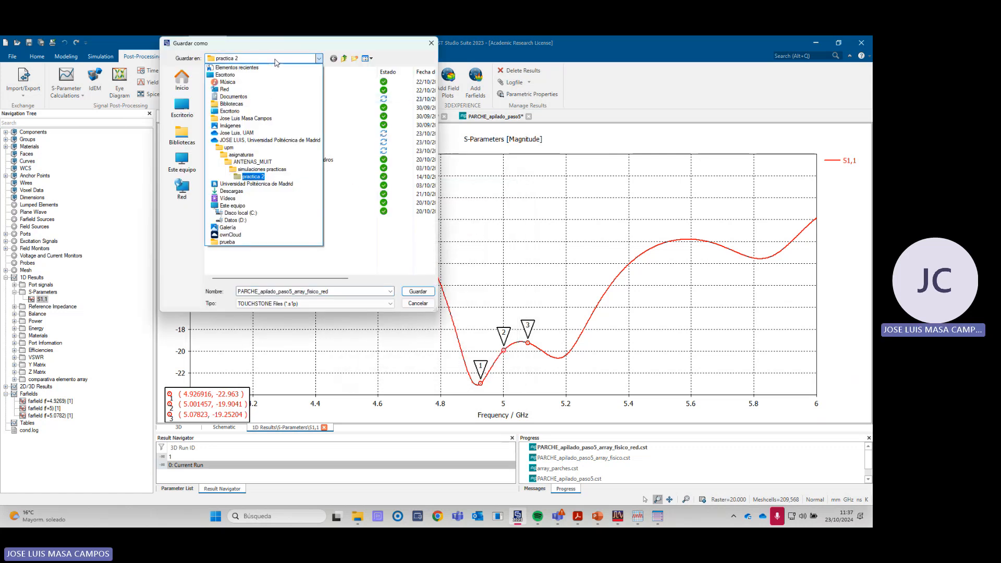
click(255, 141)
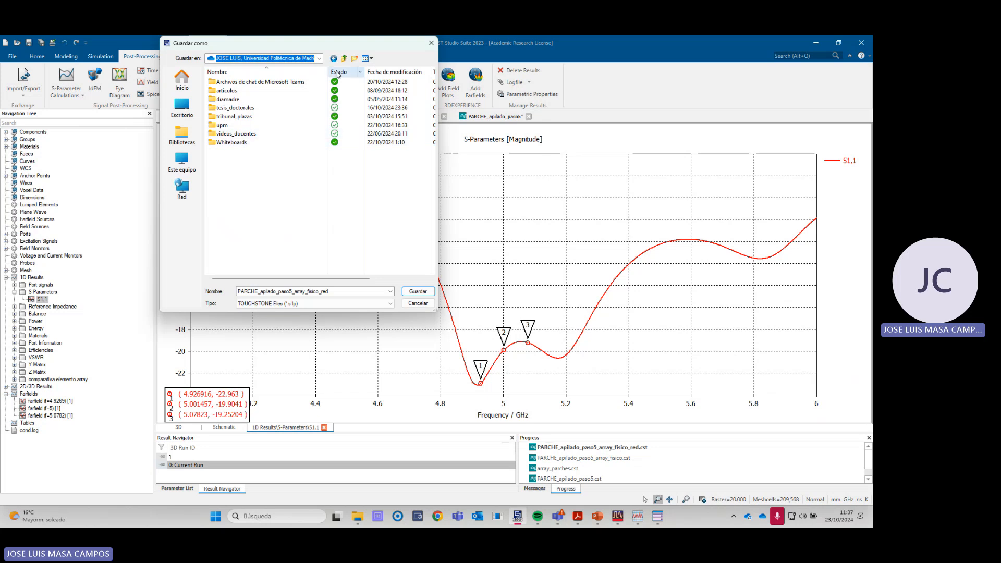
click(318, 58)
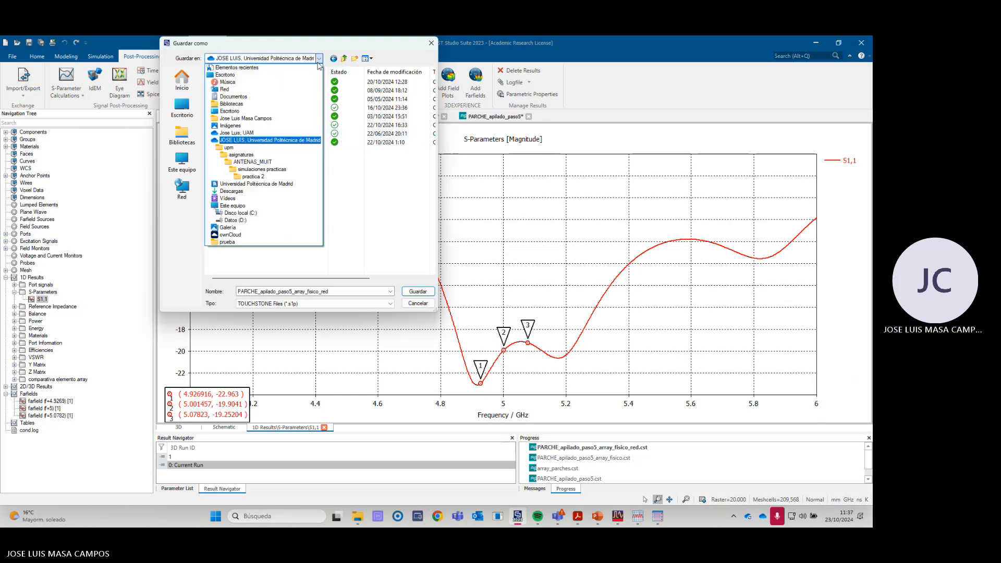
click(241, 220)
double_click(248, 85)
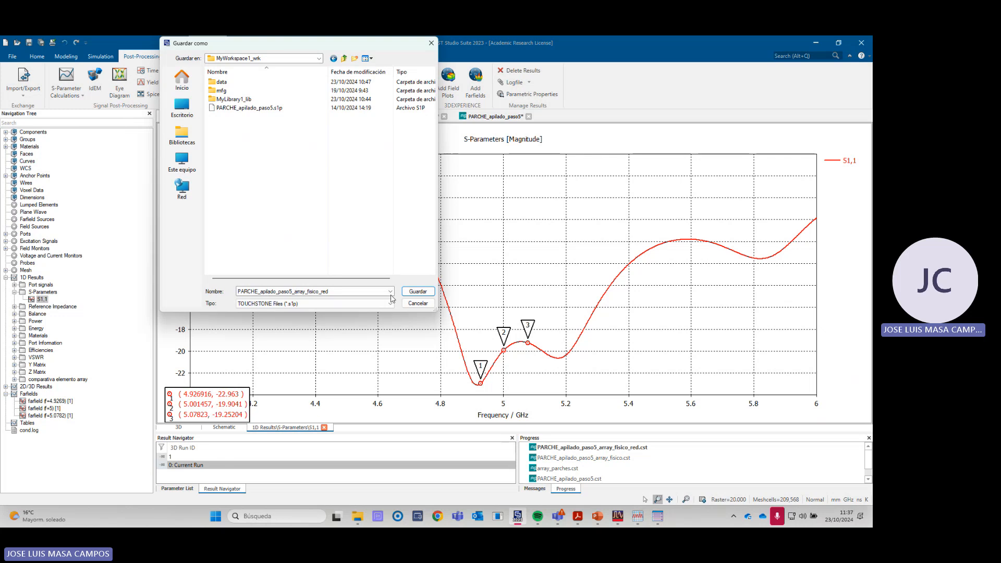
click(417, 293)
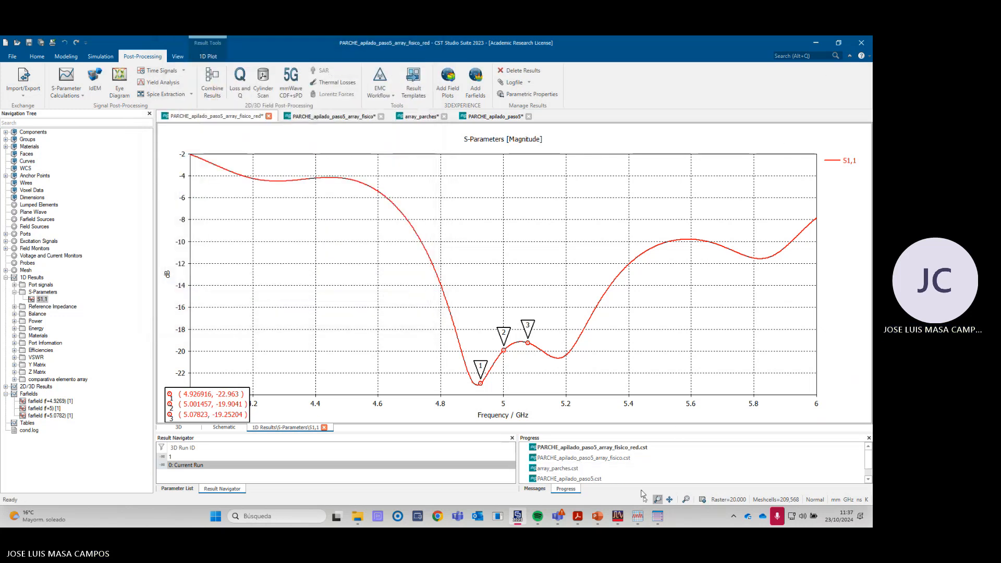
- Switch to the ADS cell_4 schematic and place one SnP block in the empty area below the last feeding network
mouse_move(620, 517)
click(654, 474)
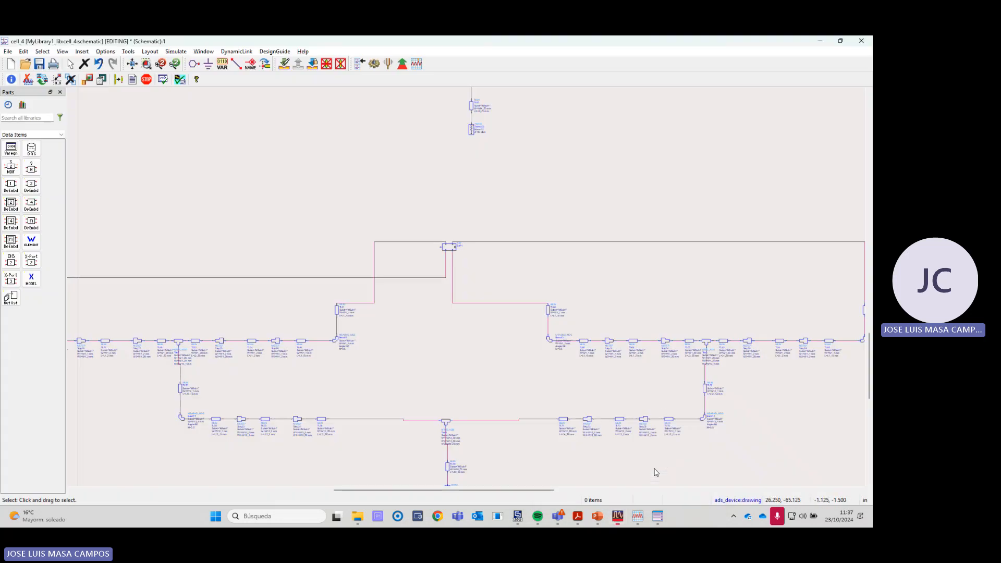
scroll(492, 304, down, 2)
scroll(468, 291, up, 1)
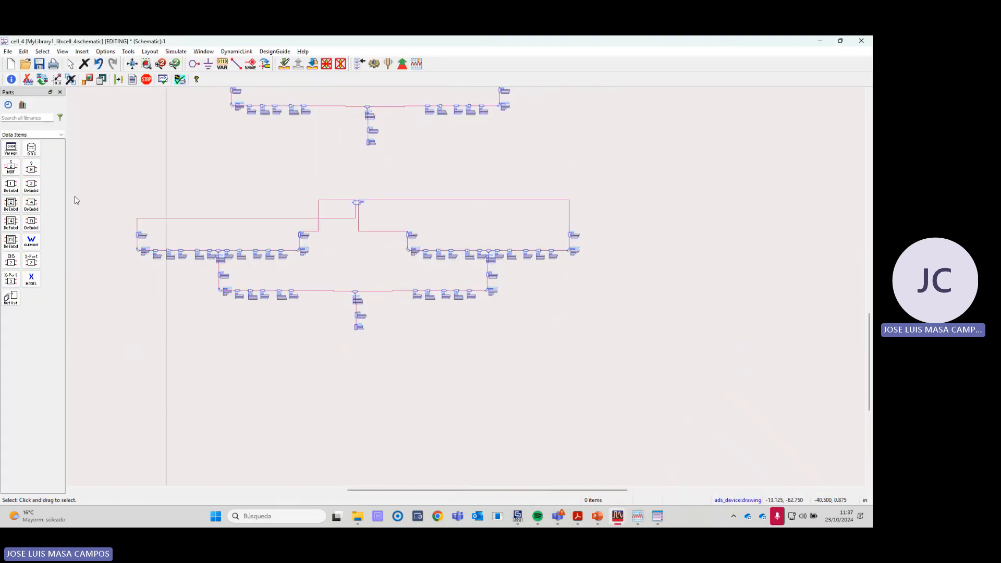
click(31, 167)
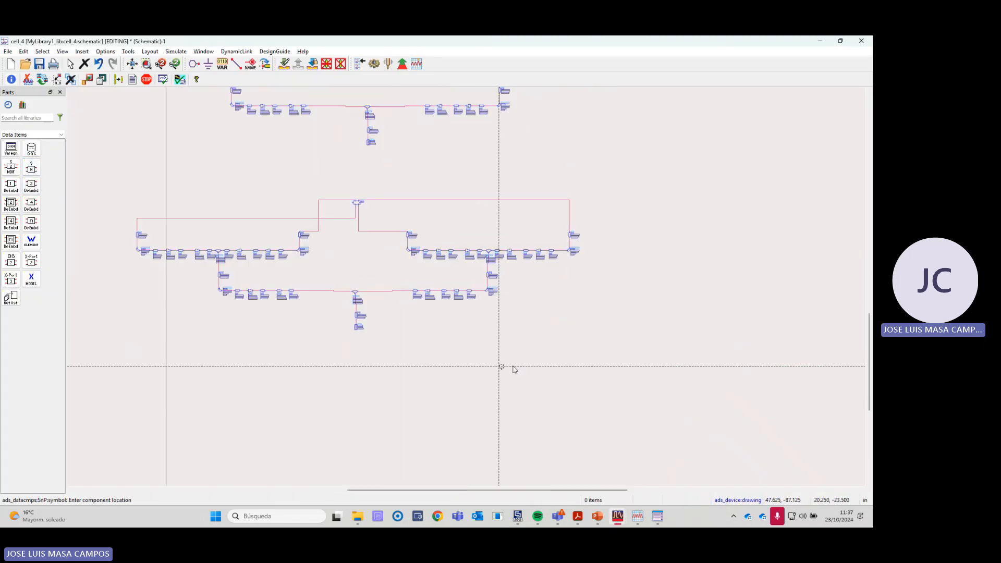
click(530, 342)
scroll(542, 358, up, 2)
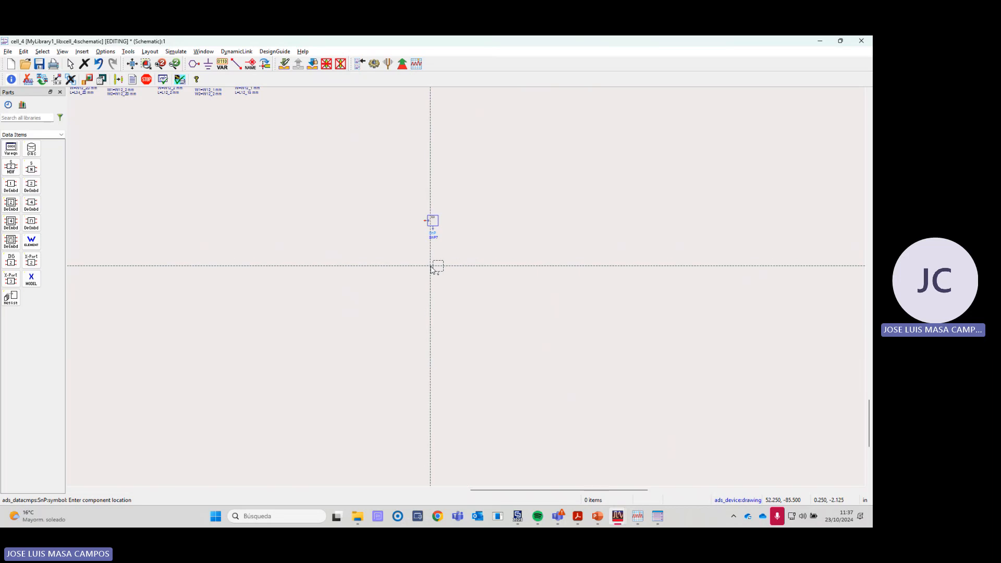
key(Escape)
- Assign the file PARCHE_apilado_paso5_array_fisico_red.s1p to the new one-port SnP block
scroll(456, 271, up, 2)
double_click(462, 241)
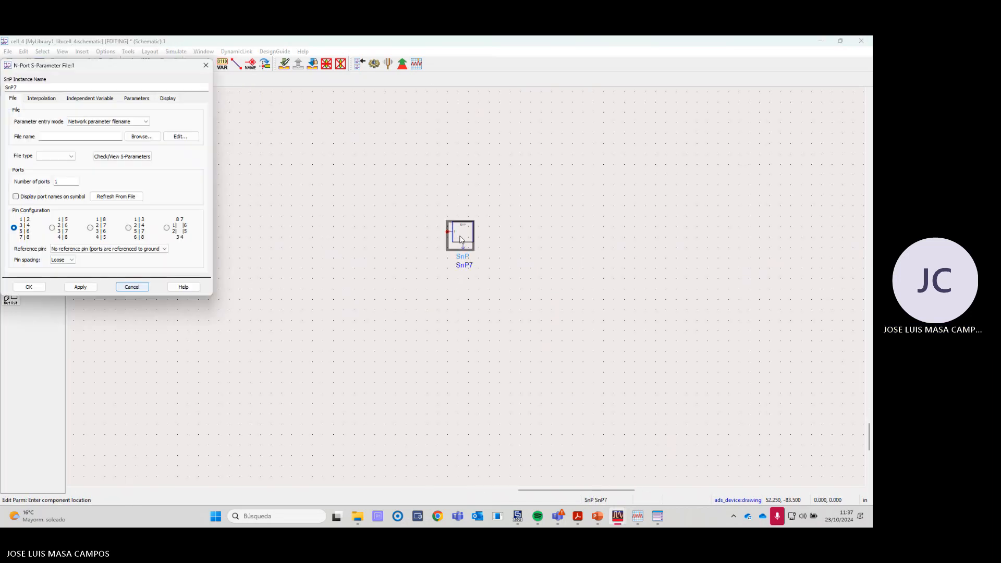
click(141, 137)
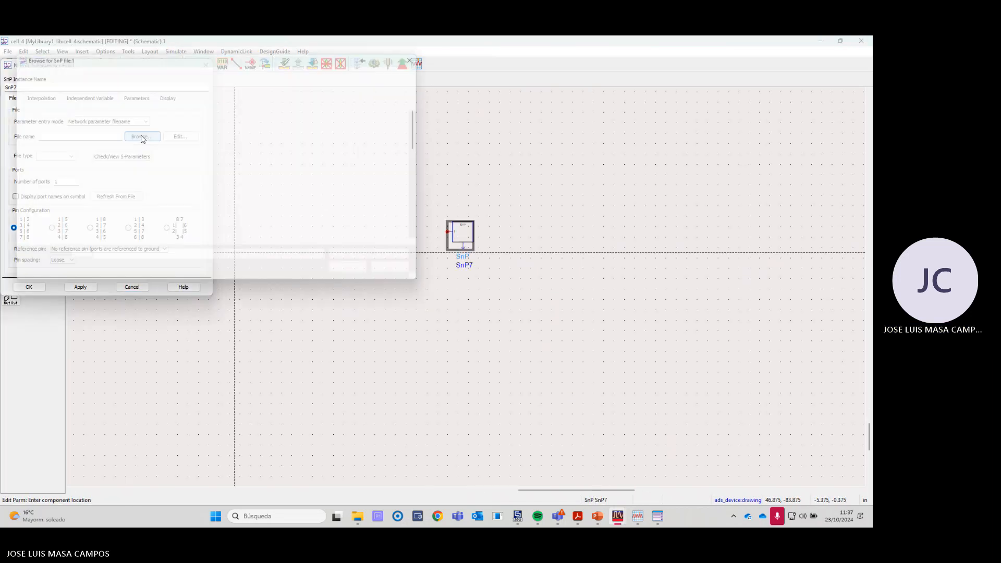
scroll(149, 219, down, 2)
scroll(148, 218, down, 2)
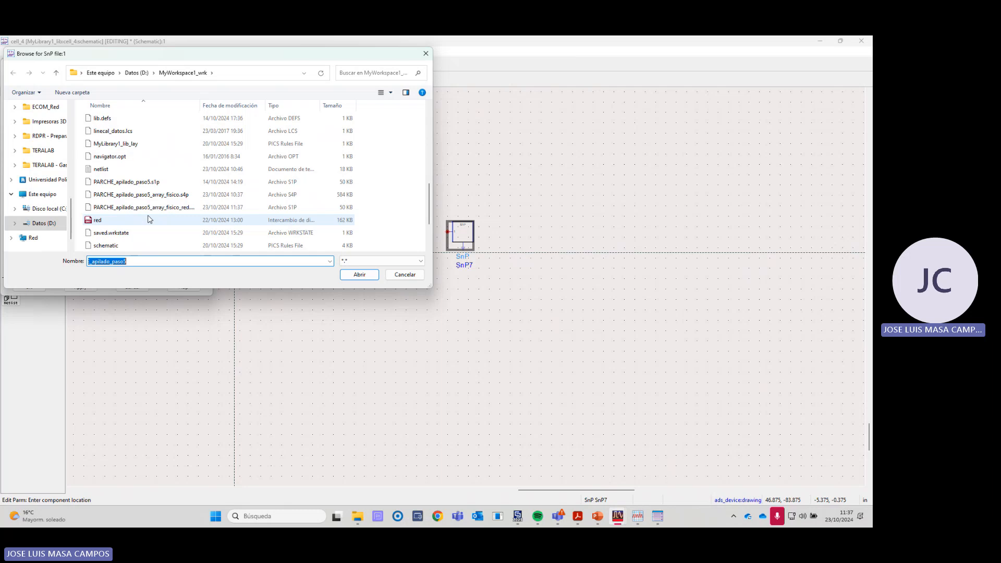
drag(203, 106, 277, 105)
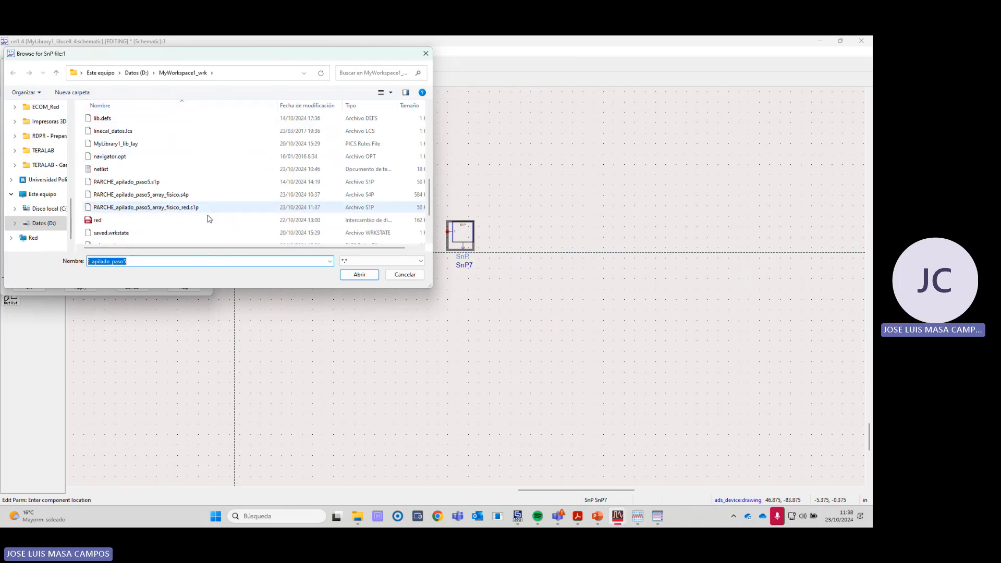
click(193, 207)
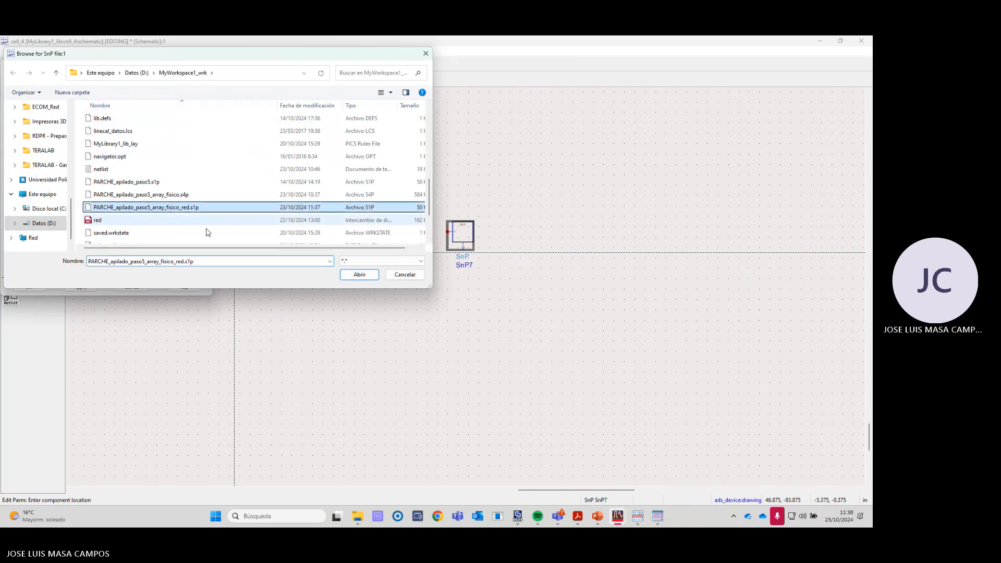
click(360, 275)
click(29, 288)
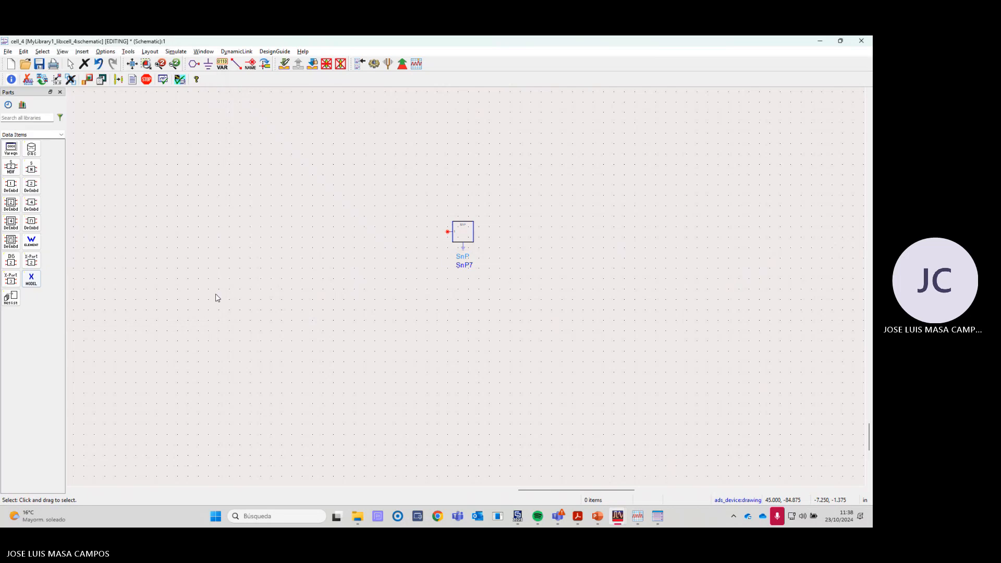
- Copy the TermG termination at the last feeding network's input and paste it beside the new SnP block
scroll(134, 185, down, 4)
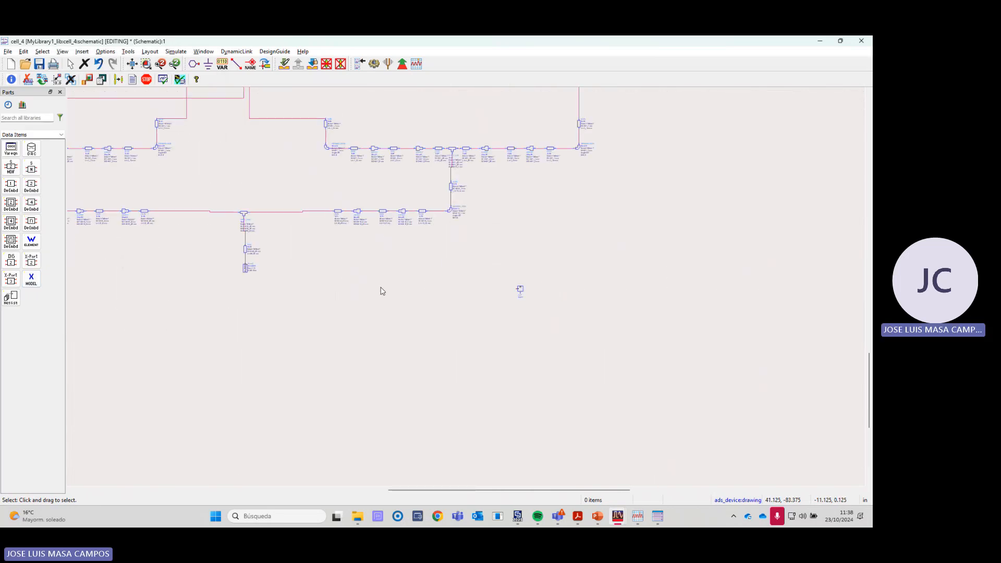
scroll(334, 277, up, 2)
drag(268, 255, 353, 305)
scroll(465, 289, down, 3)
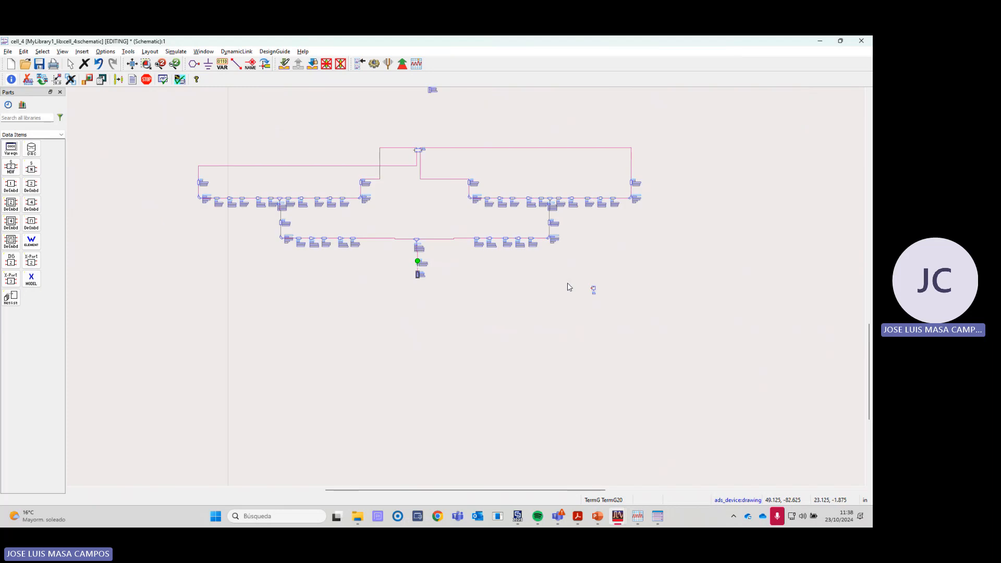
scroll(467, 290, up, 3)
key(ctrl+v)
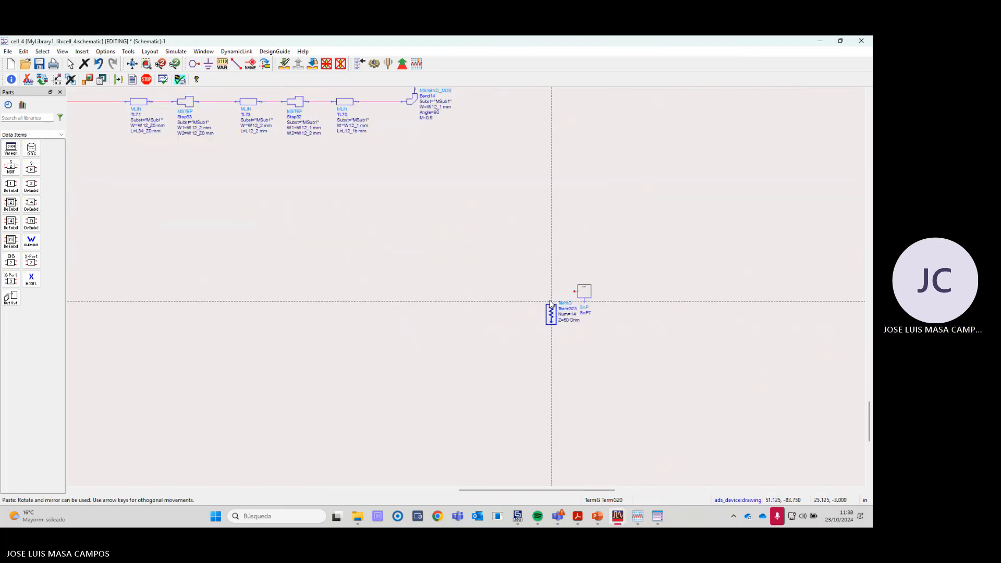
click(530, 291)
key(Escape)
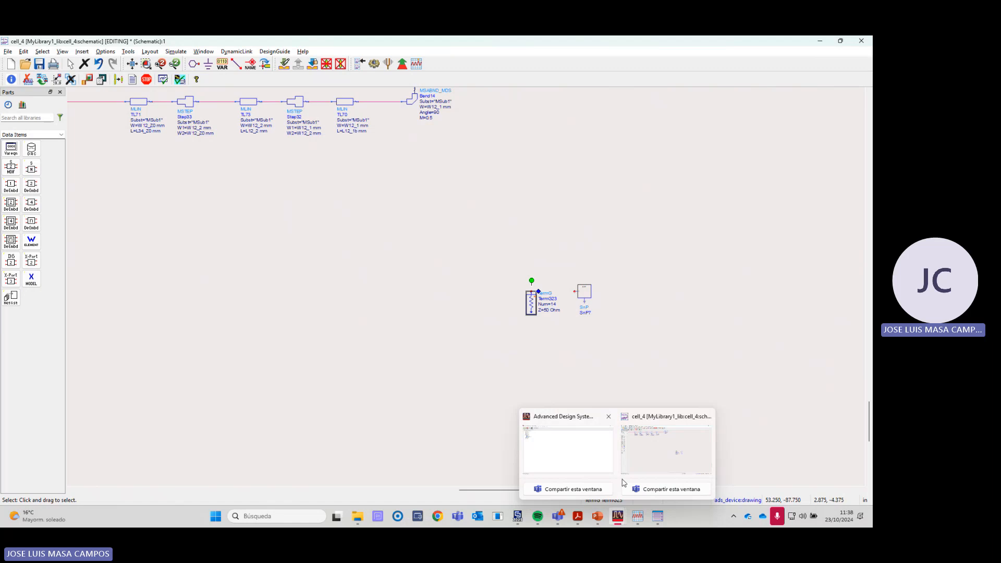
- Switch to the CST project PARCHE_apilado_paso5_array_fisico_red and examine the feeding network's input port in the 3D model
click(518, 516)
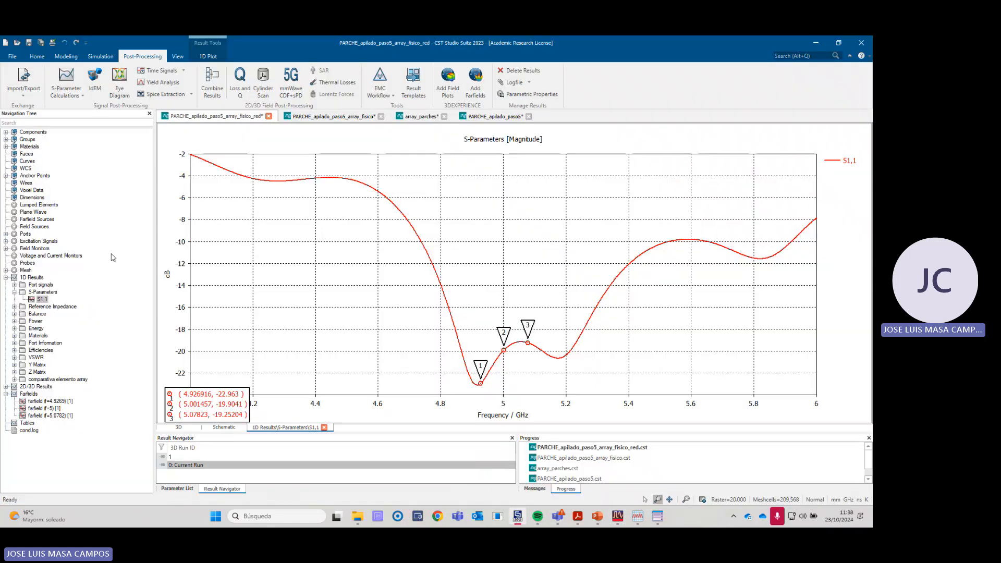
click(38, 133)
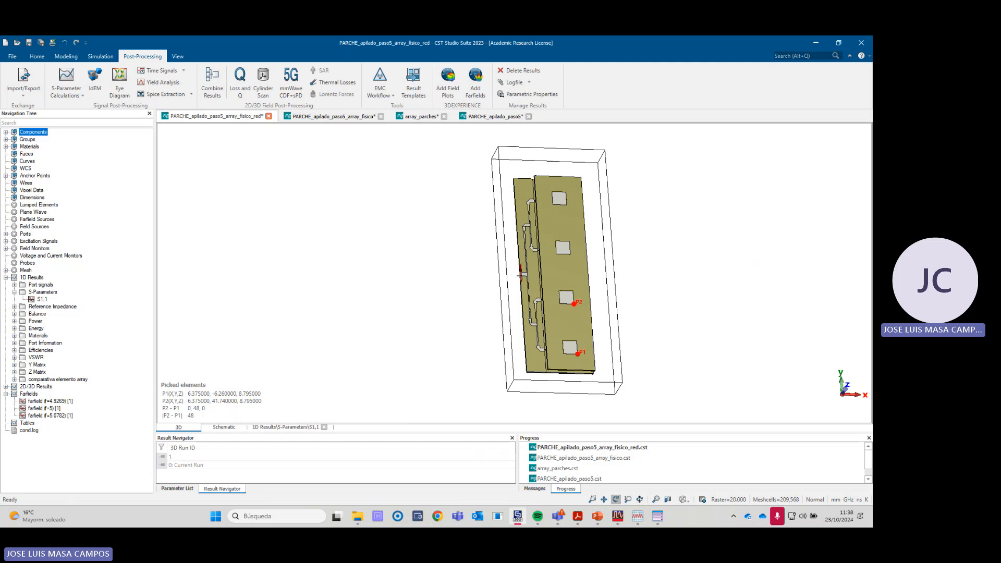
scroll(520, 272, up, 5)
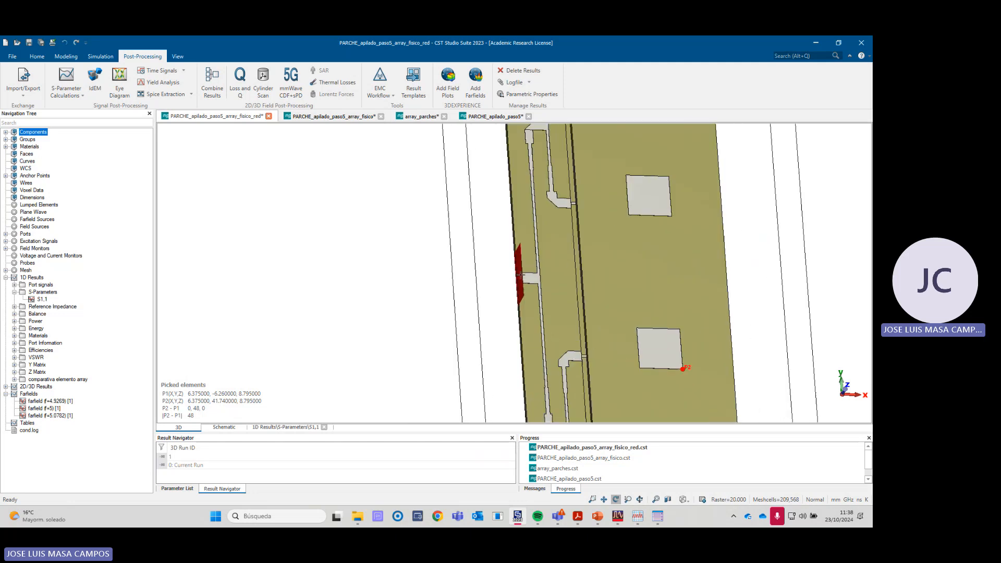
scroll(520, 279, up, 2)
scroll(521, 279, up, 1)
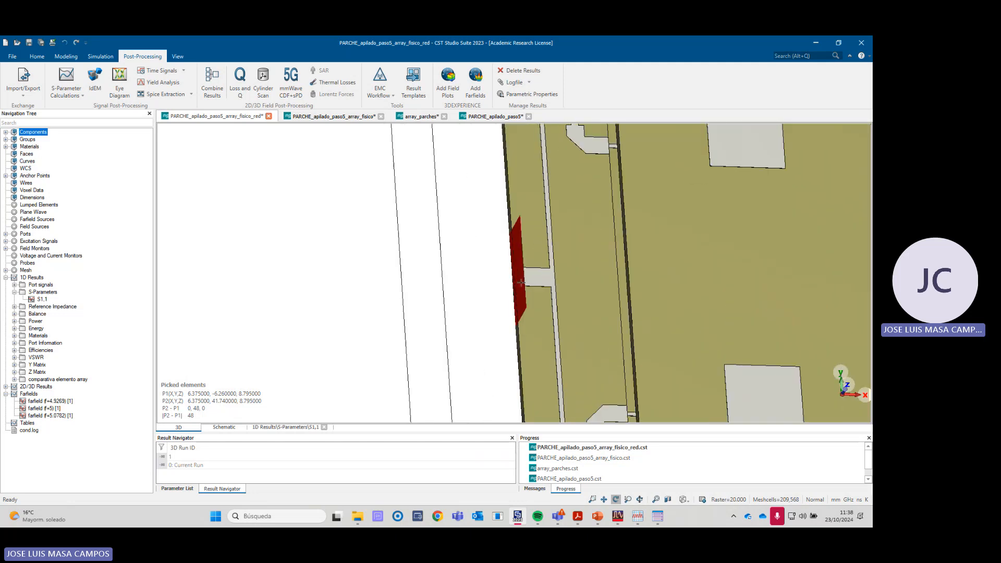
scroll(520, 282, down, 2)
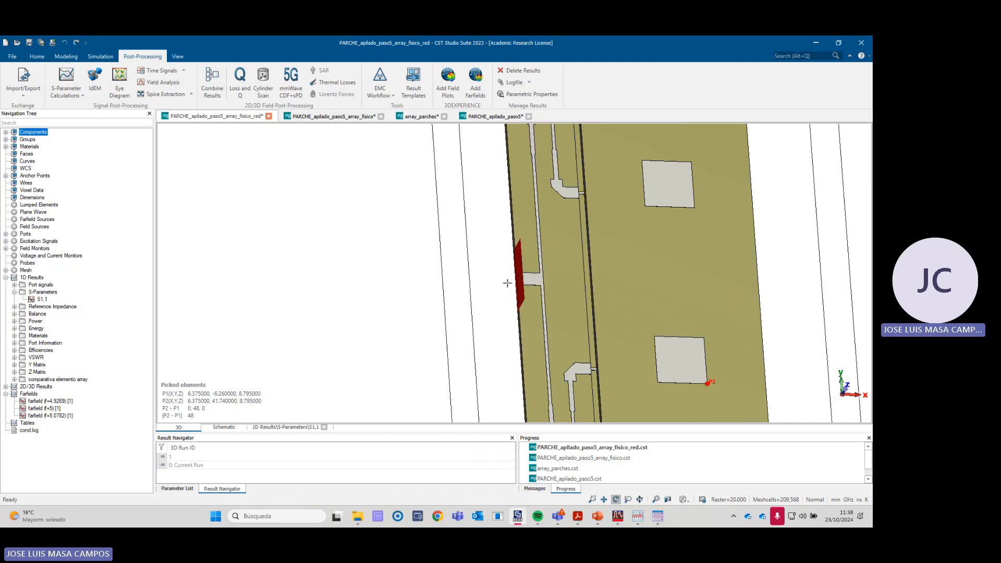
scroll(508, 284, up, 3)
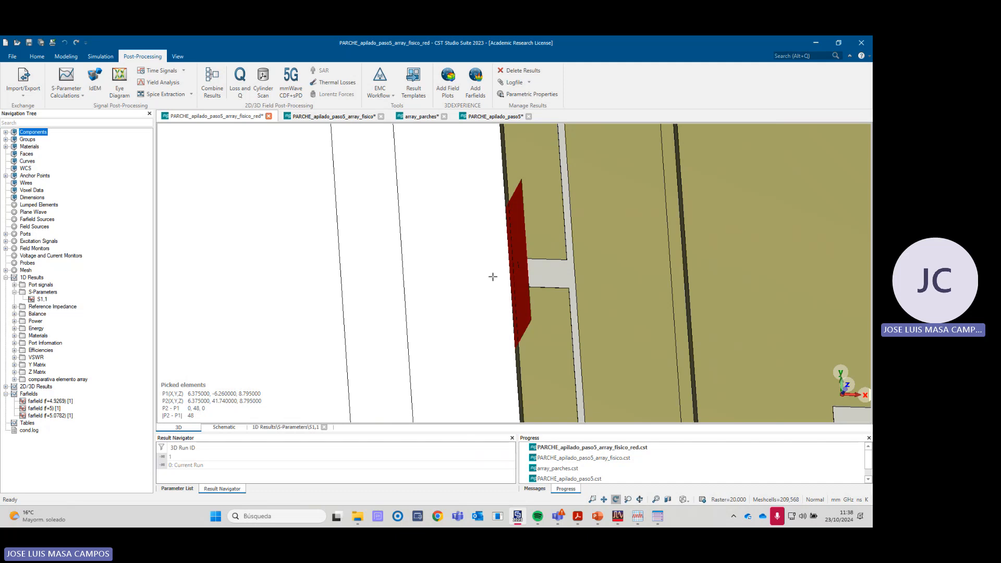
scroll(493, 277, down, 3)
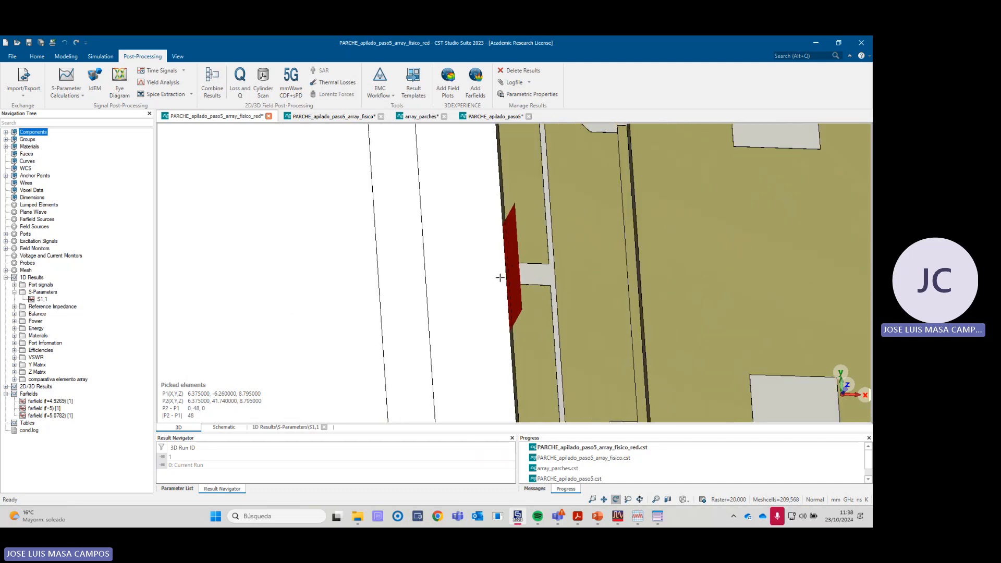
- Return to the ADS cell_4 schematic, wire the copied TermG termination to the new one-port SnP block, and run the simulation
key(alt+Tab)
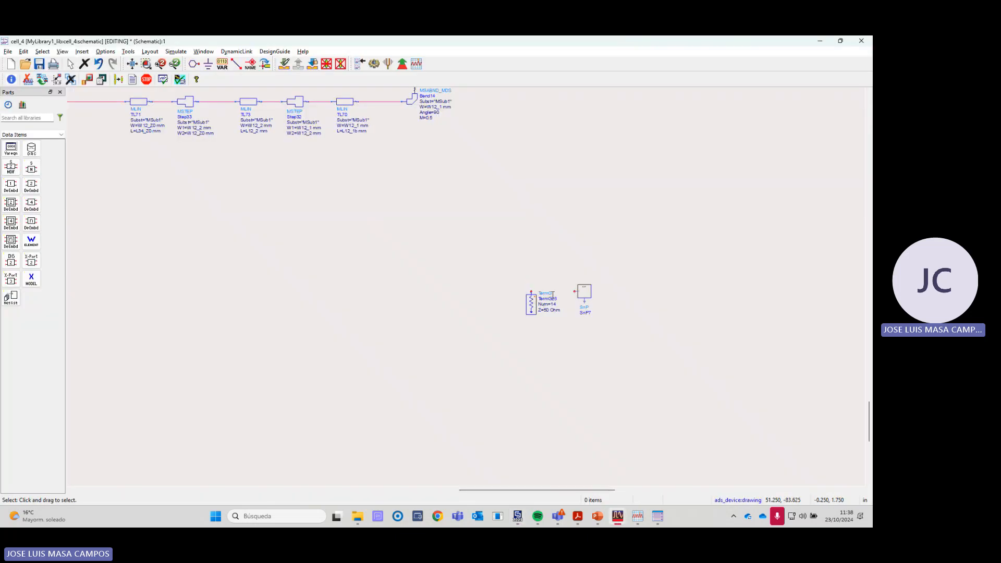
click(236, 63)
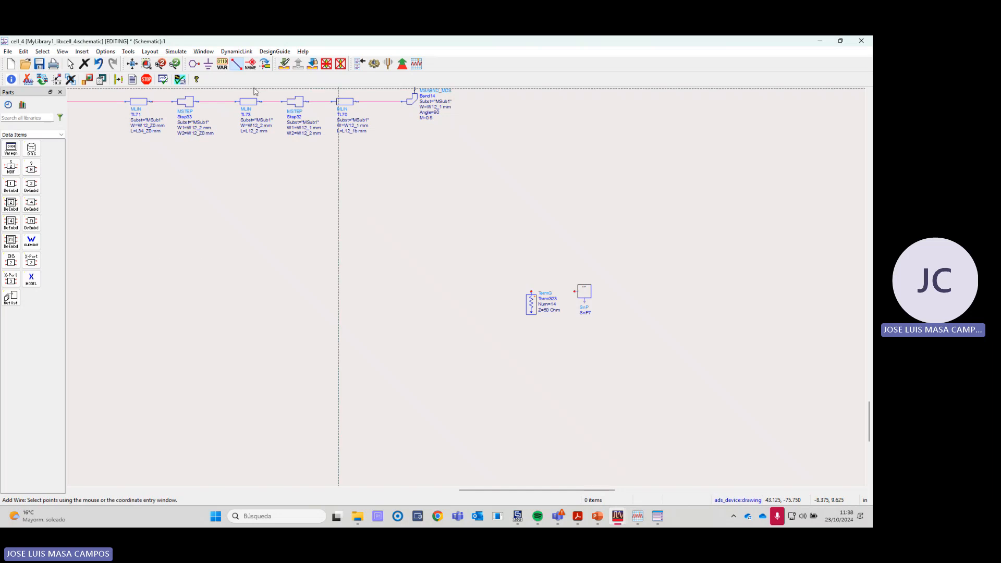
click(532, 290)
click(574, 290)
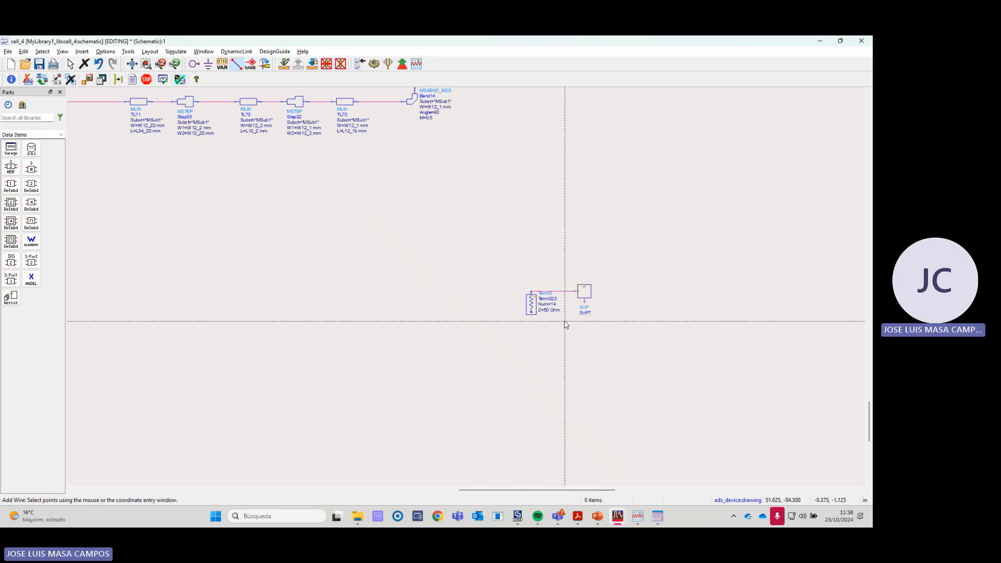
key(Escape)
scroll(554, 318, up, 3)
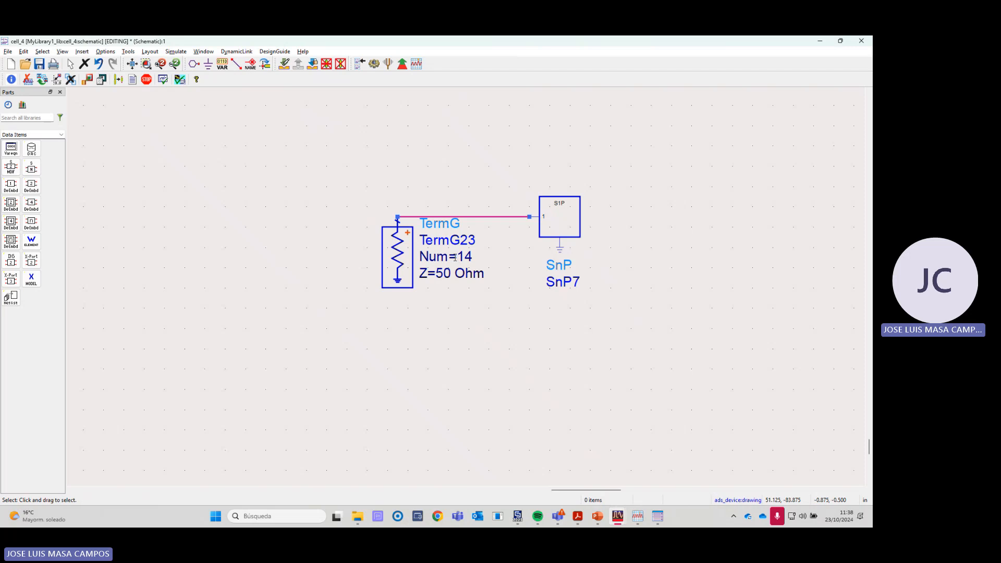
scroll(500, 312, down, 3)
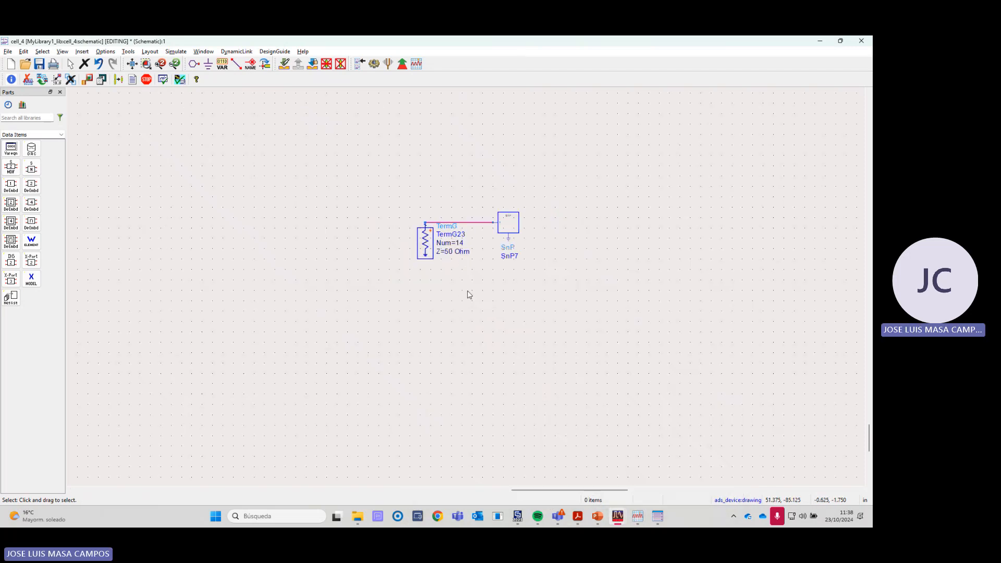
click(374, 66)
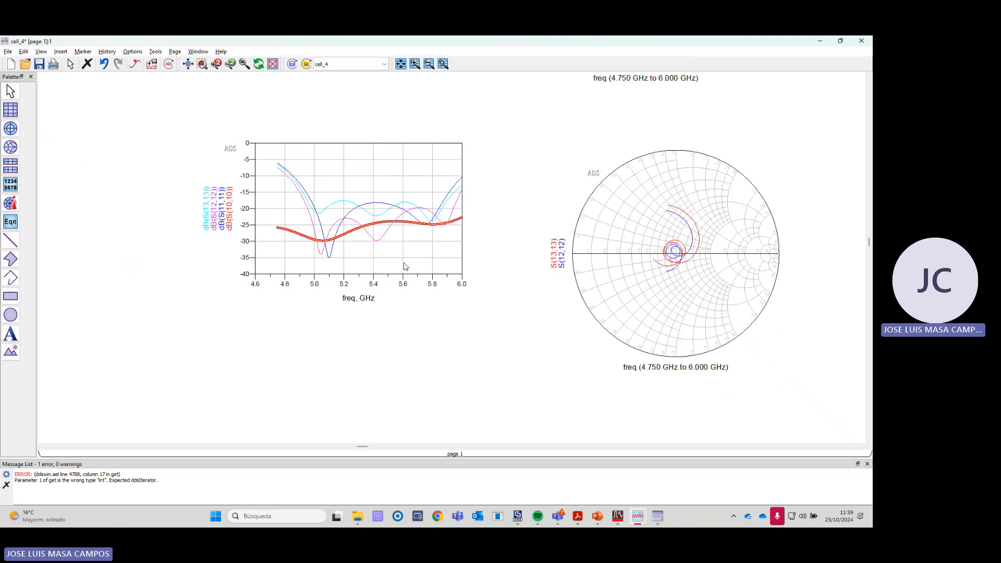
- Examine the dB(S(11,11)), dB(S(10,10)), dB(S(12,12)) and dB(S(13,13)) traces one after another on the rectangular plot
click(444, 255)
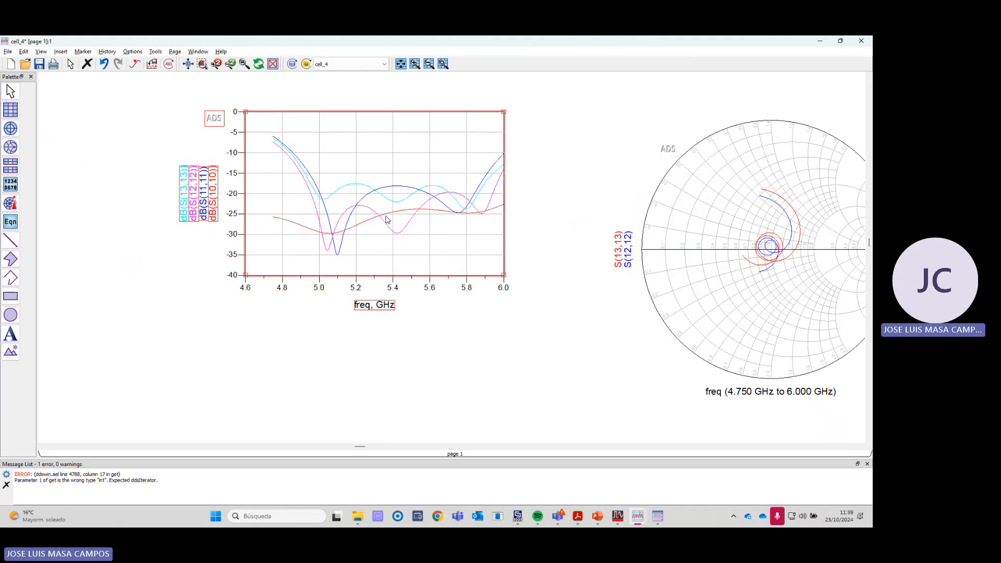
click(396, 187)
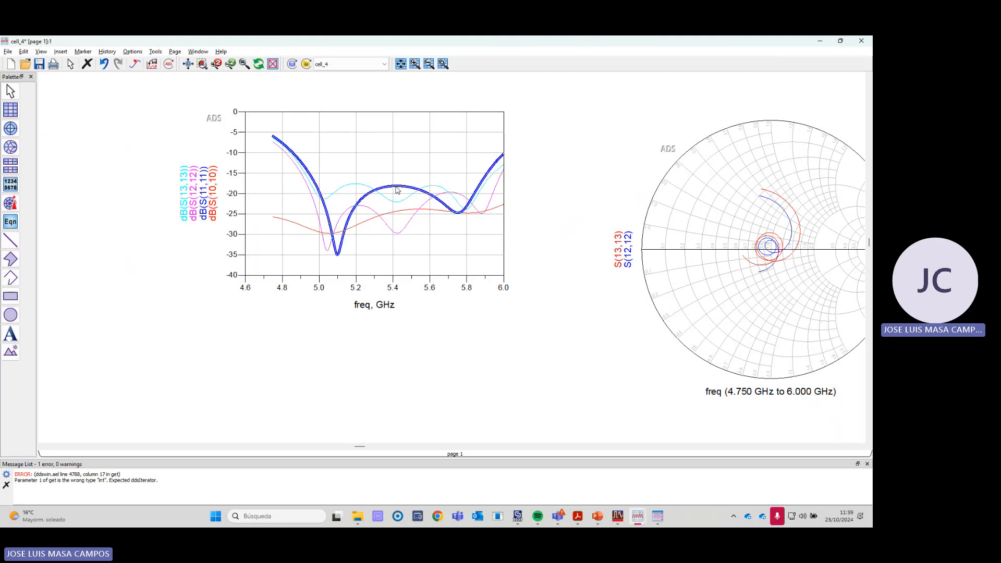
click(394, 213)
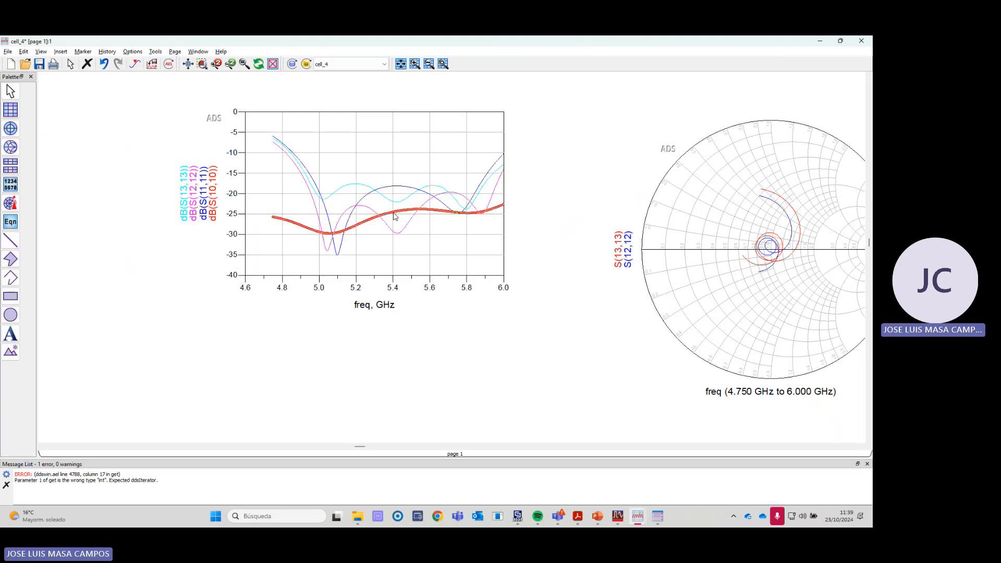
click(402, 232)
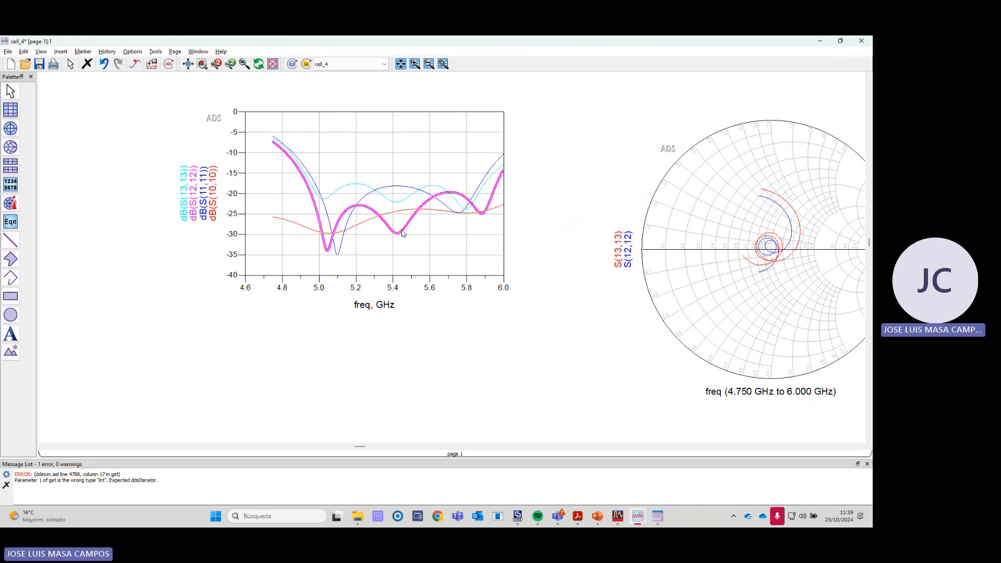
click(397, 204)
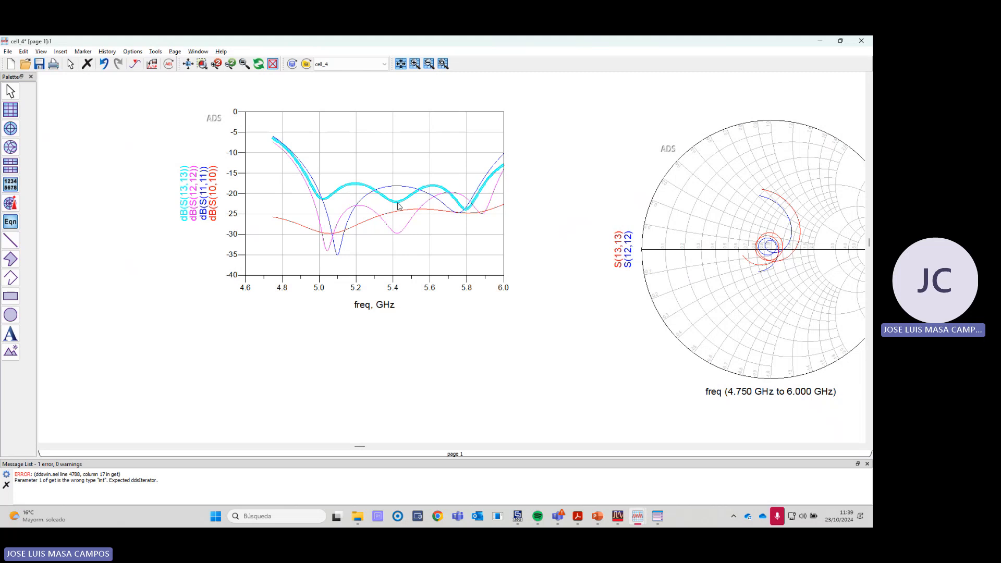
mouse_move(398, 206)
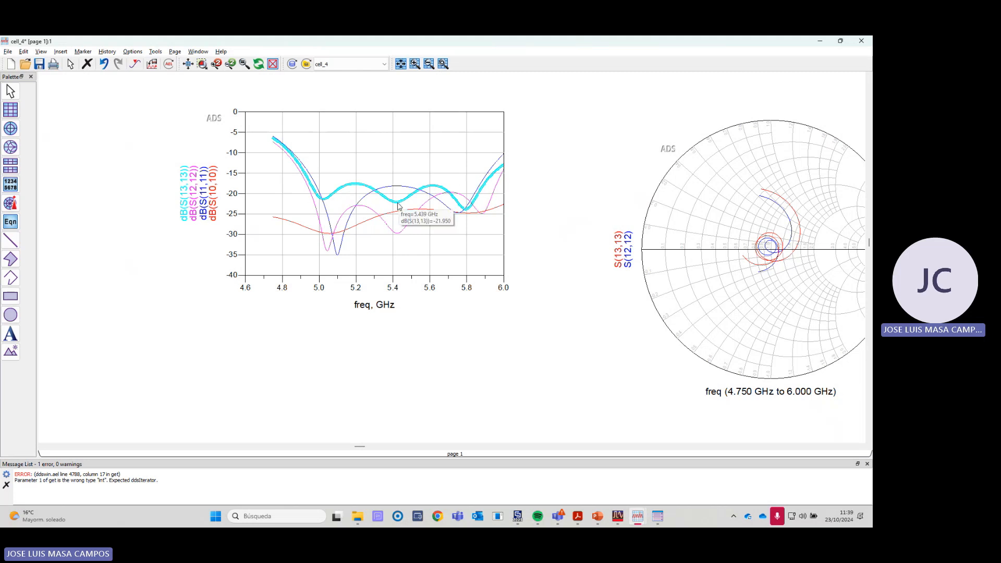
- Add the S(14,14) trace in dB to the rectangular reflection plot
double_click(402, 267)
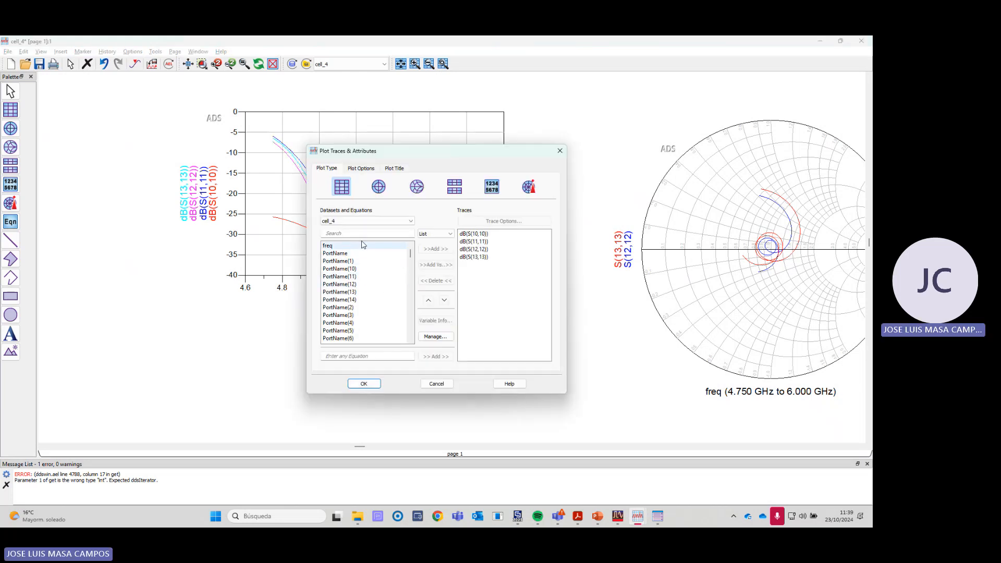
text(s(1)
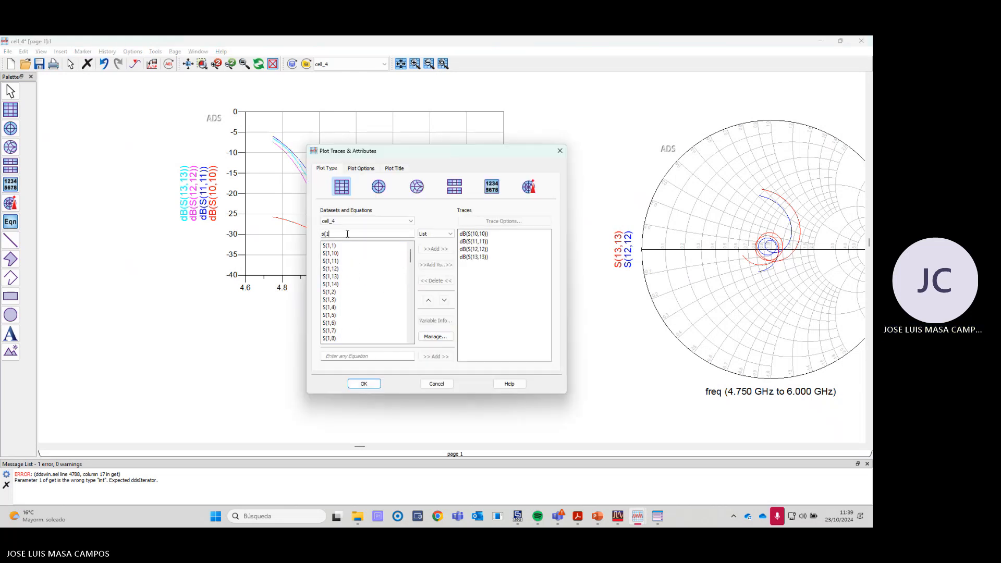
text(4,)
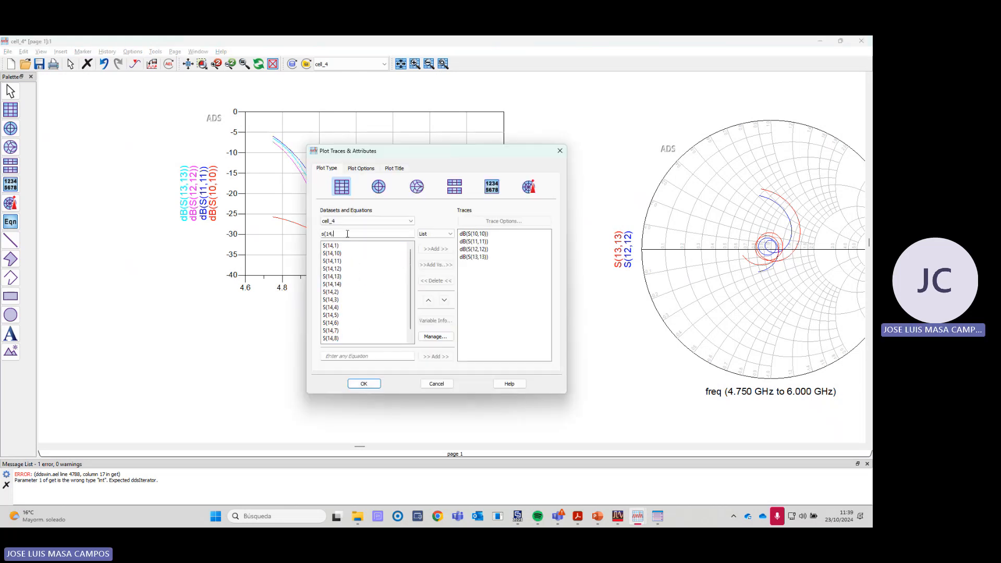
double_click(341, 285)
click(417, 331)
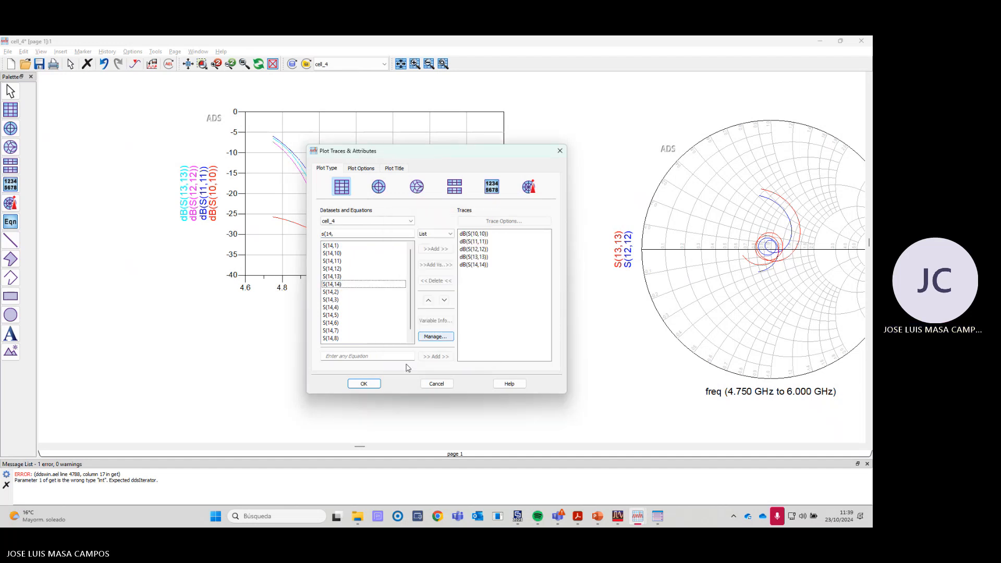
click(364, 384)
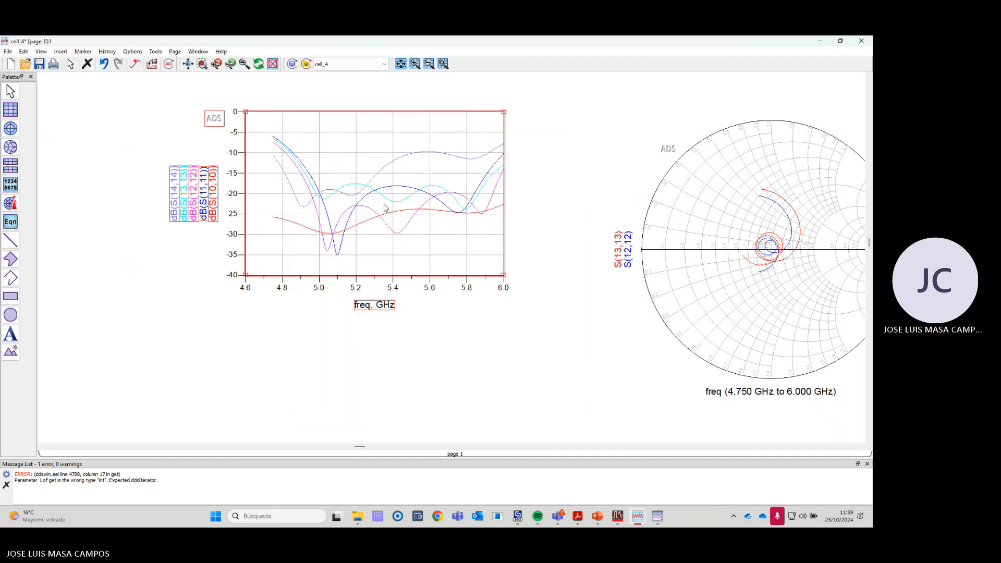
- Change the line color of the dB(S(14,14)) trace to green
double_click(391, 165)
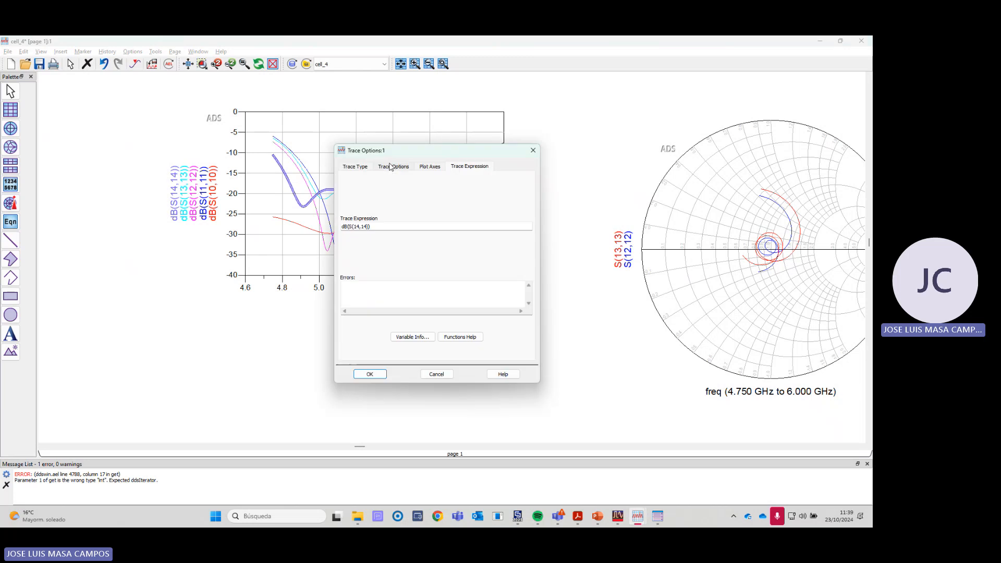
click(357, 168)
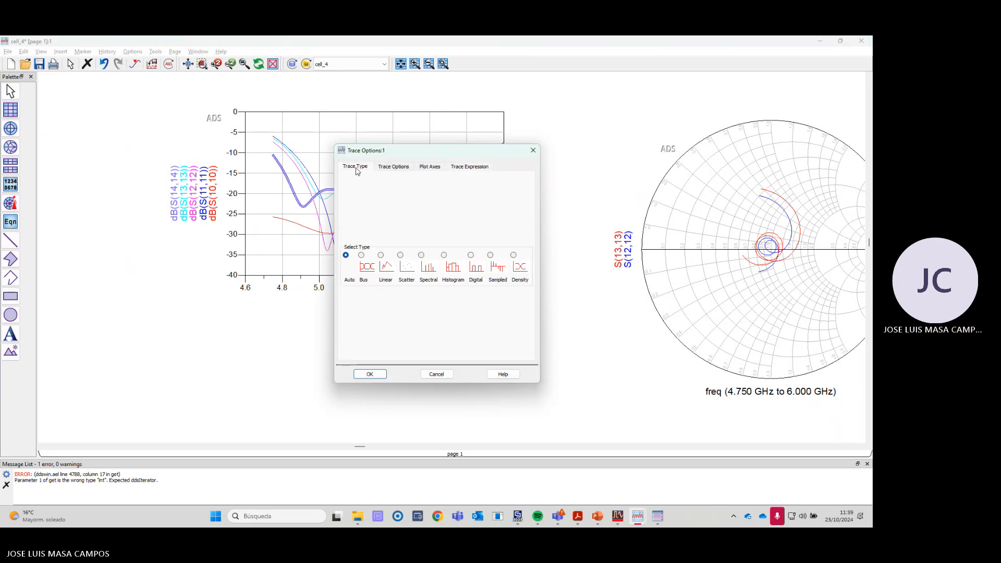
click(384, 168)
click(401, 228)
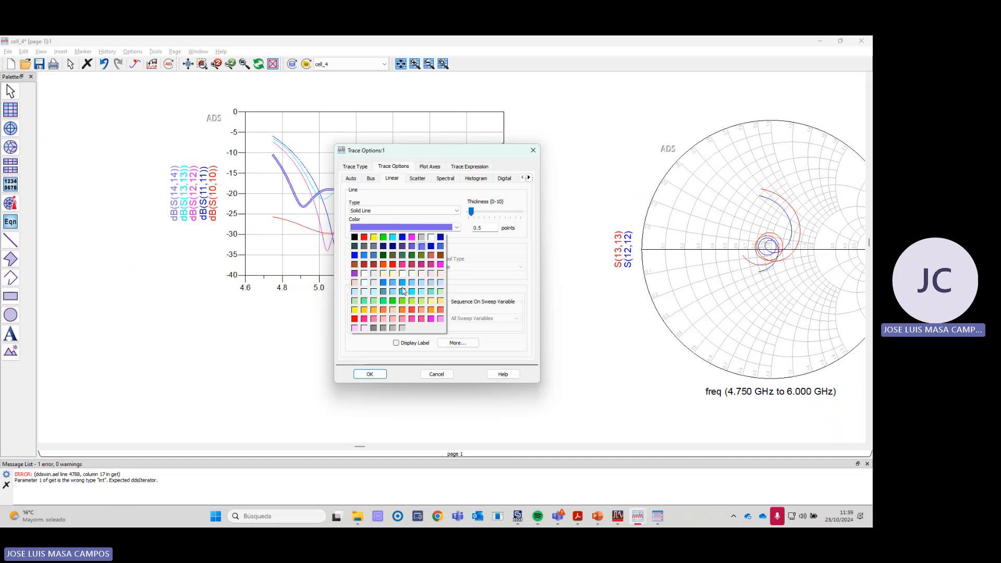
click(393, 303)
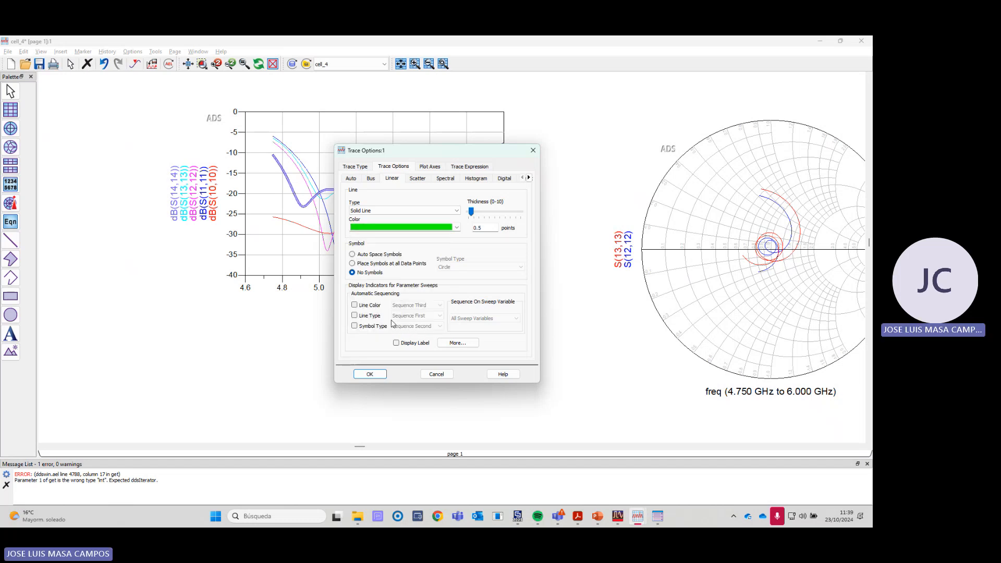
click(372, 374)
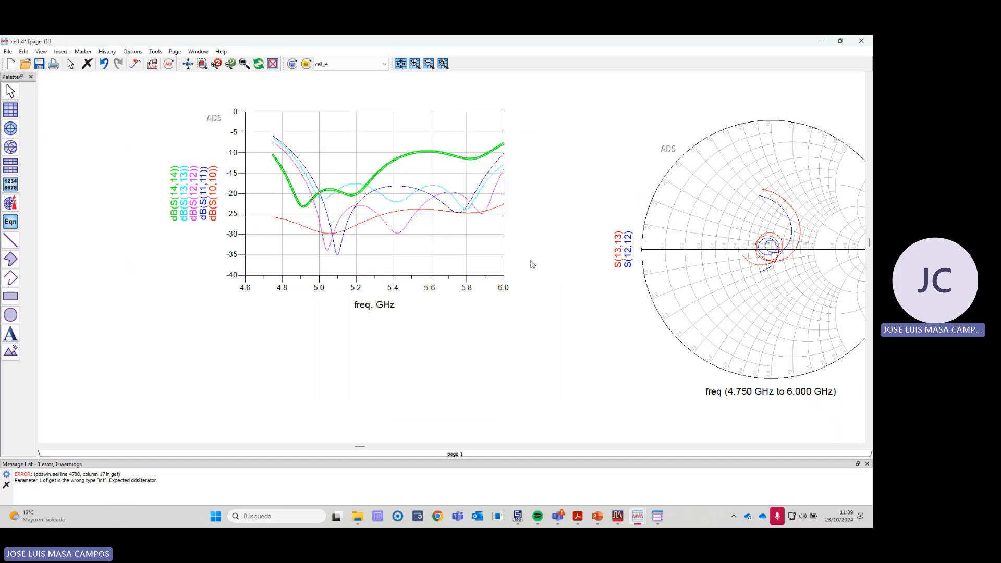
- Compare the dB(S(13,13)) and dB(S(14,14)) traces, and inspect the feeding network's lines and bends in the CST 3D model before returning to the plot
click(395, 201)
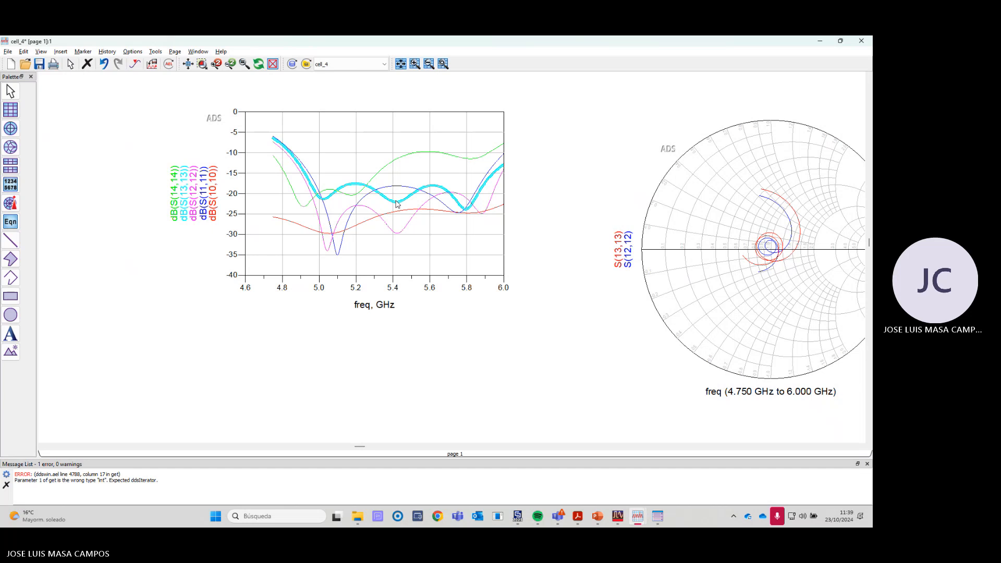
click(381, 169)
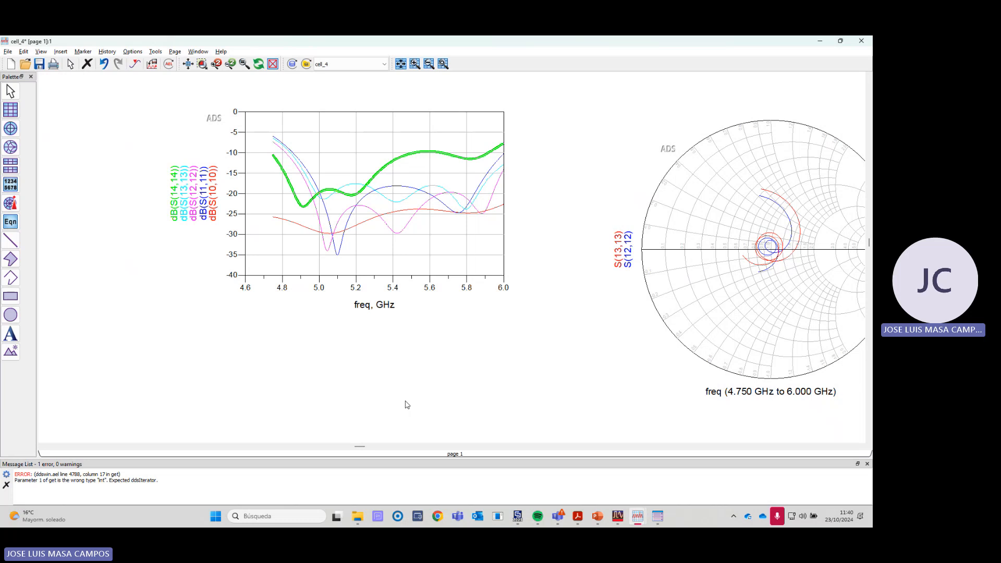
key(alt+Tab)
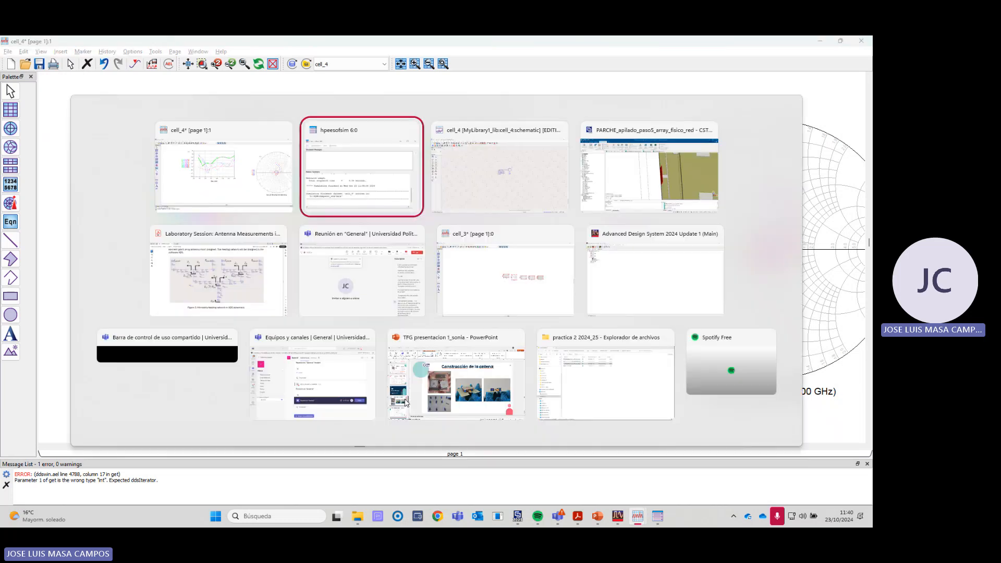
key(alt+Tab)
key(alt+Tab)
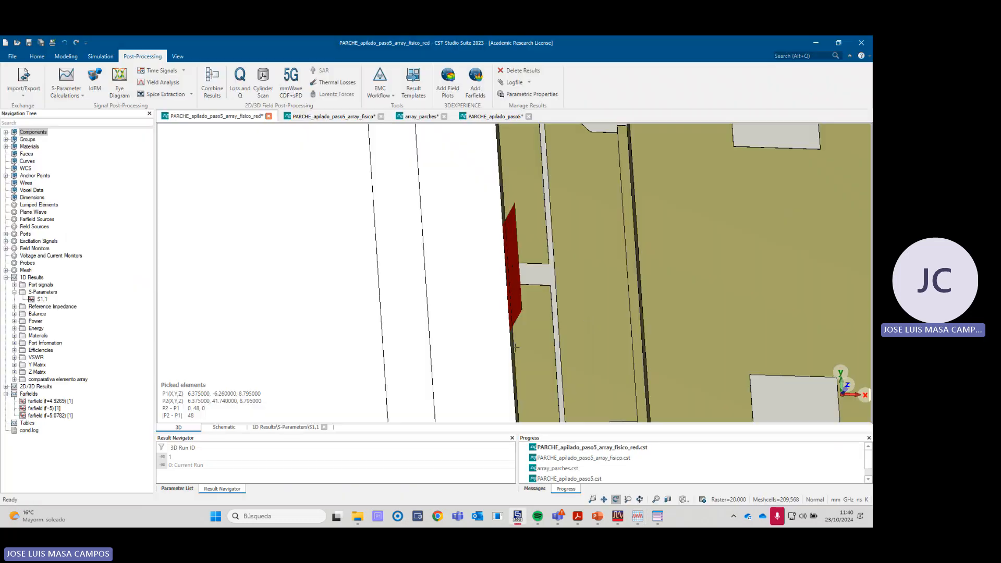
scroll(589, 322, down, 5)
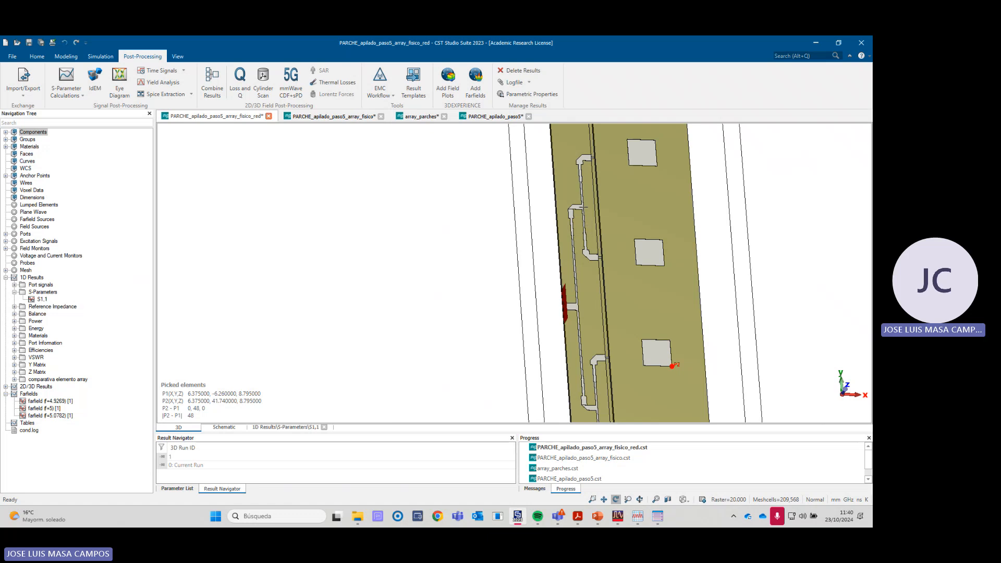
scroll(580, 207, up, 6)
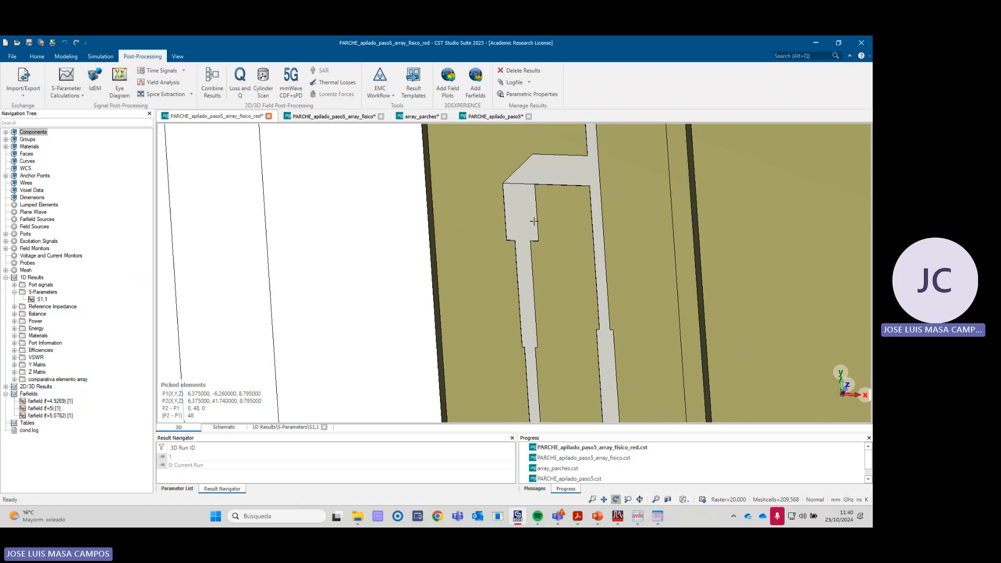
scroll(534, 222, down, 2)
scroll(543, 224, down, 3)
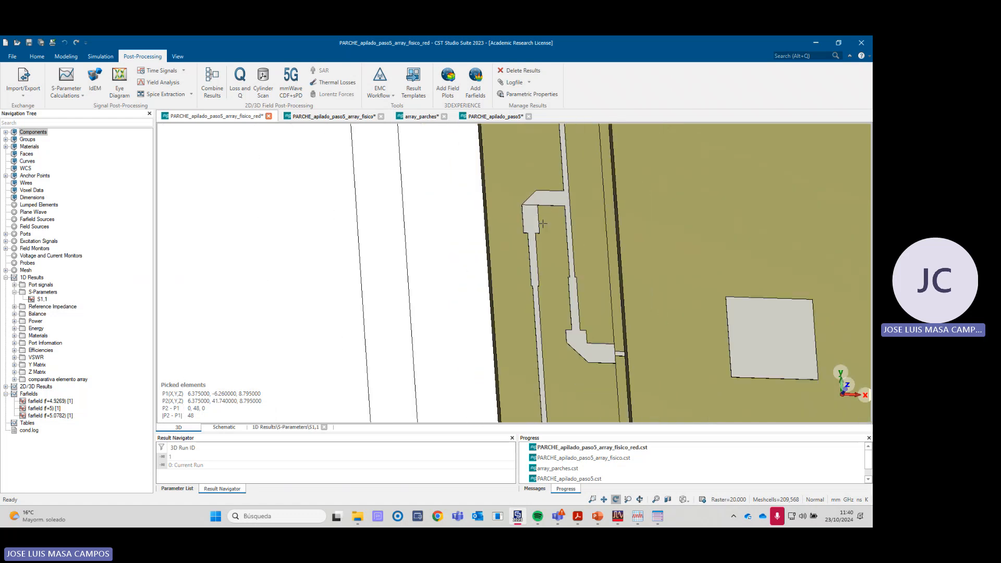
scroll(542, 295, down, 2)
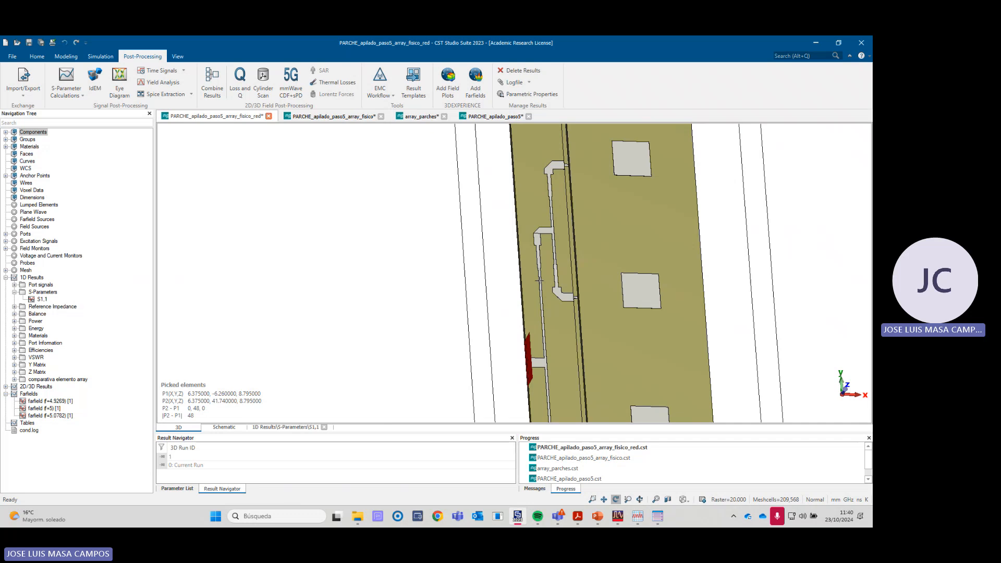
key(alt+Tab)
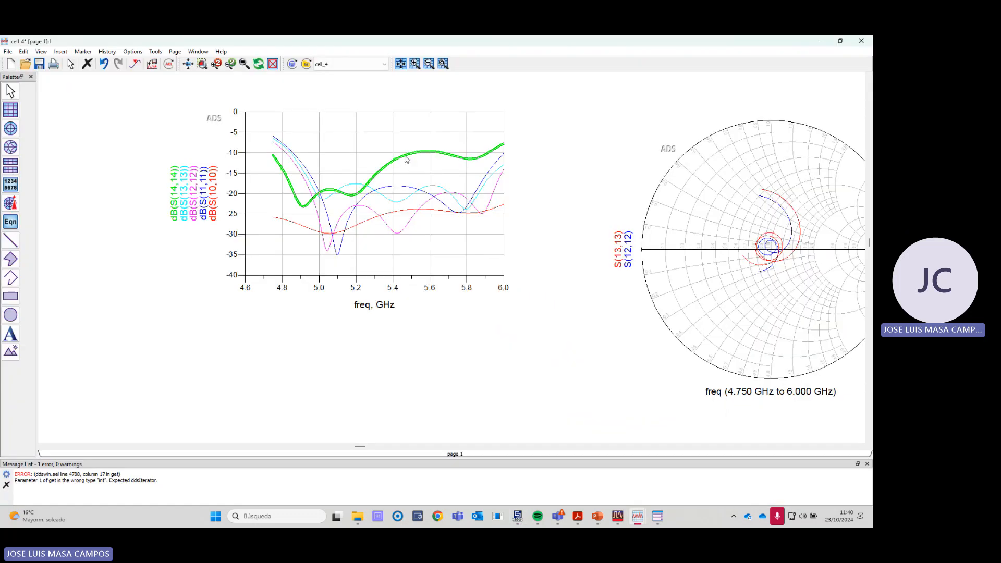